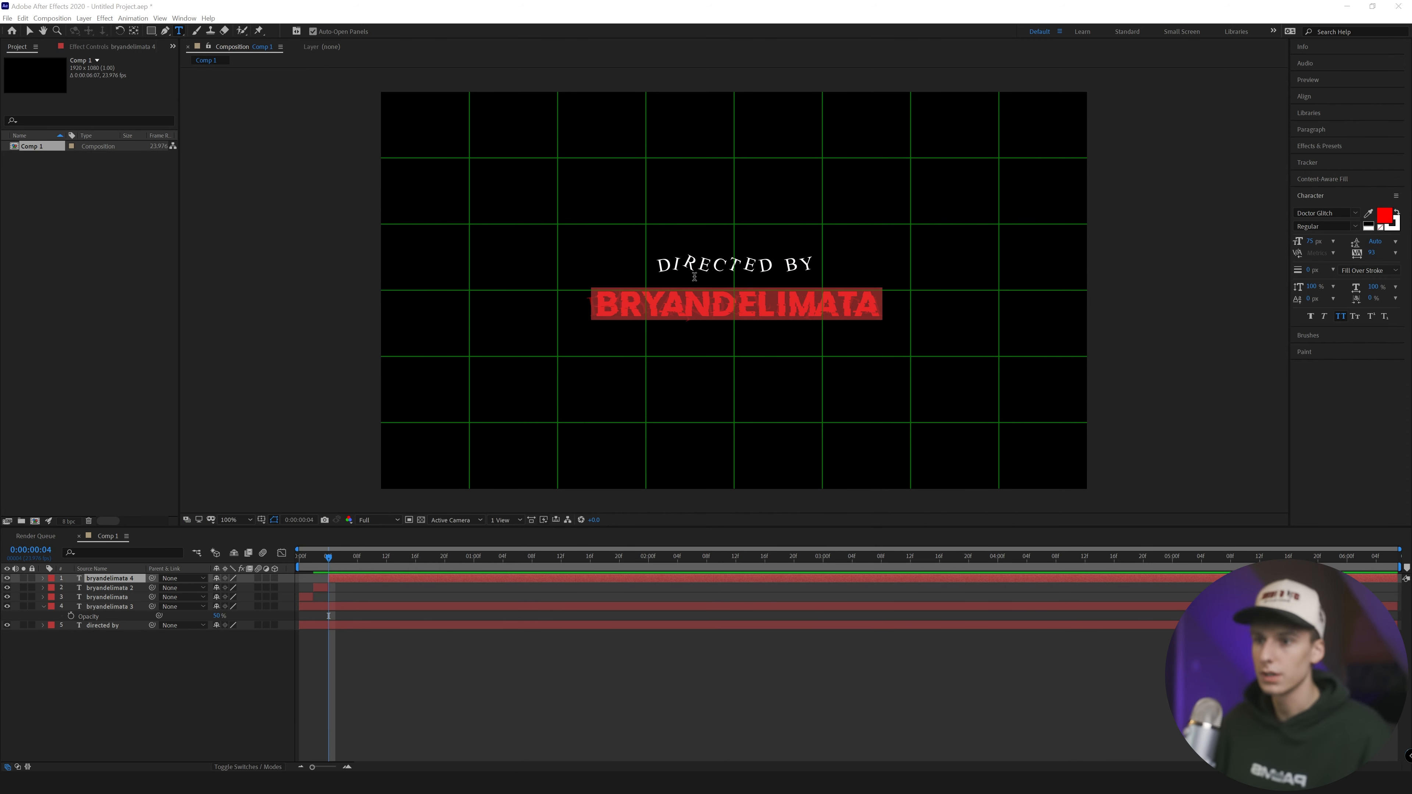
Set the top red name title in the doctor punk font and widen its tracking to match the dimmed reference title's width
click(1342, 213)
text(doc)
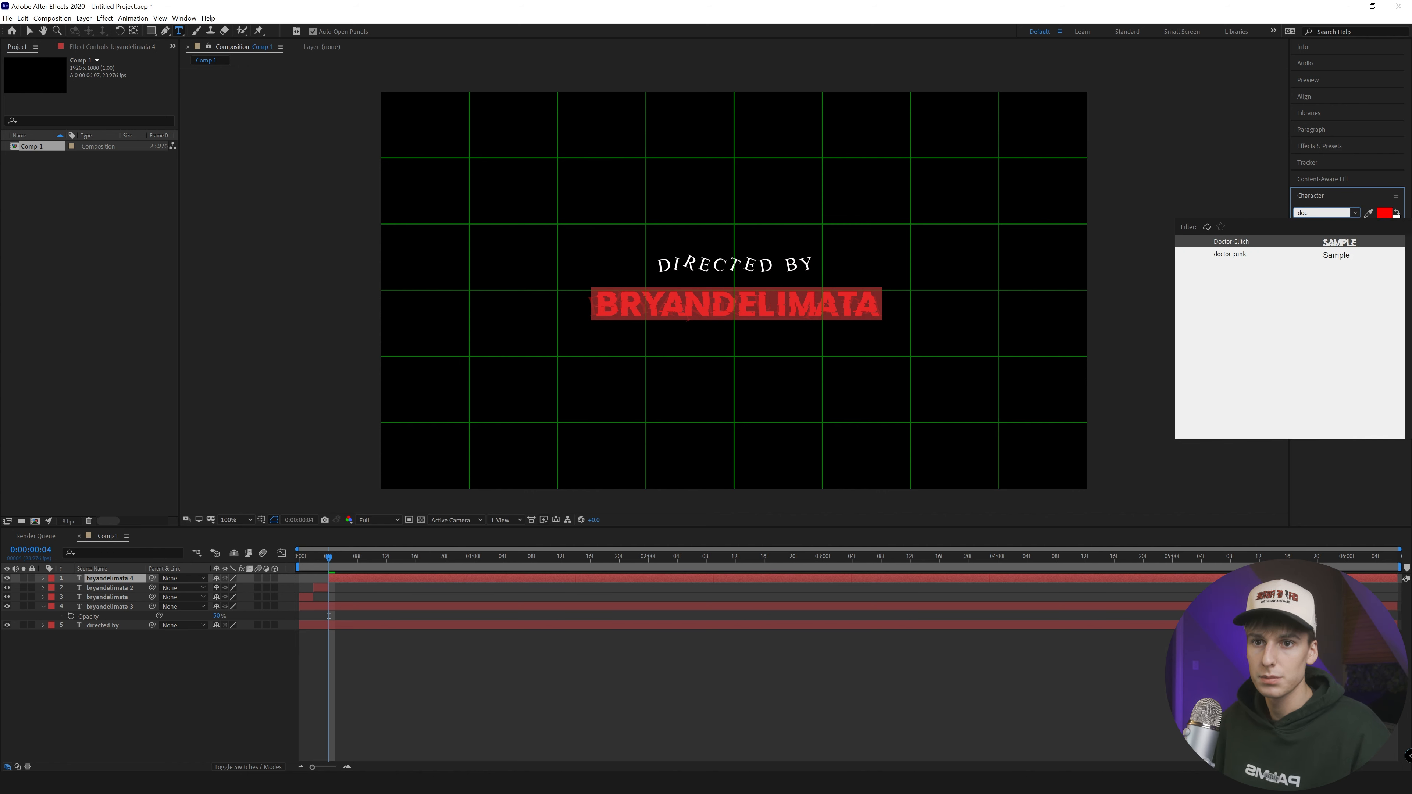
click(1296, 255)
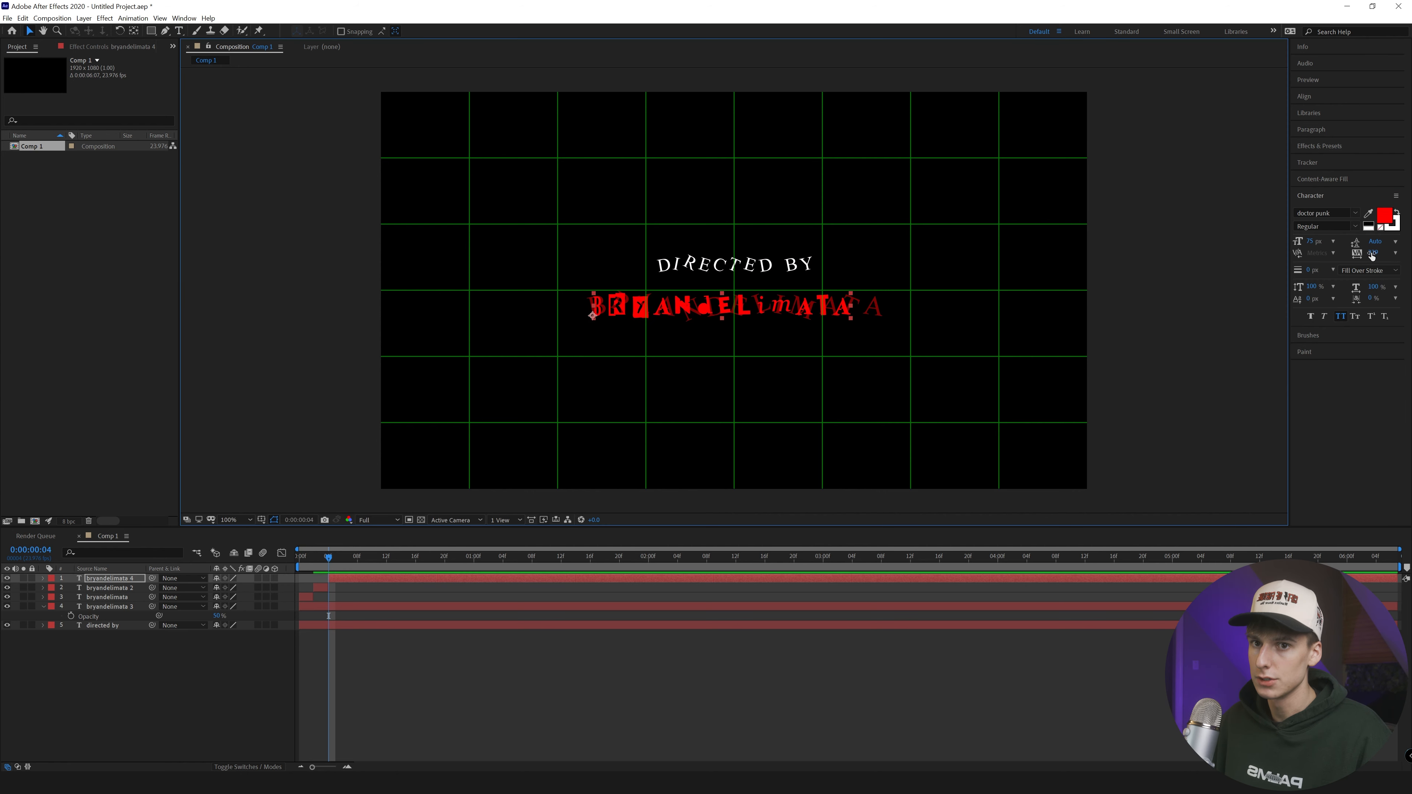
drag(1372, 255, 1409, 252)
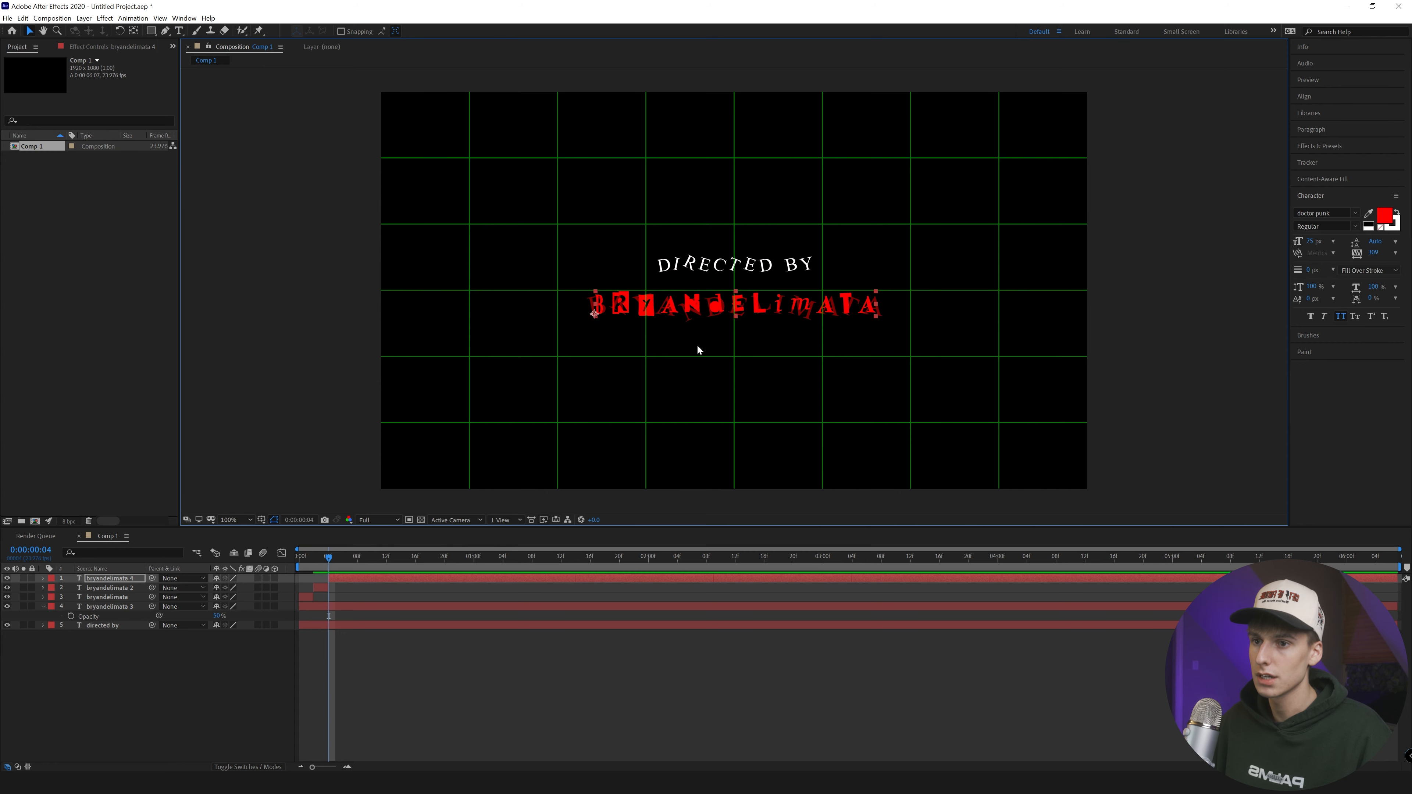
Split the top name layer at frame 6
mouse_move(336, 558)
mouse_down()
mouse_move(317, 562)
mouse_move(374, 559)
mouse_move(325, 563)
mouse_up()
click(1308, 79)
click(1358, 96)
click(1357, 97)
click(356, 581)
key(ctrl+shift+d)
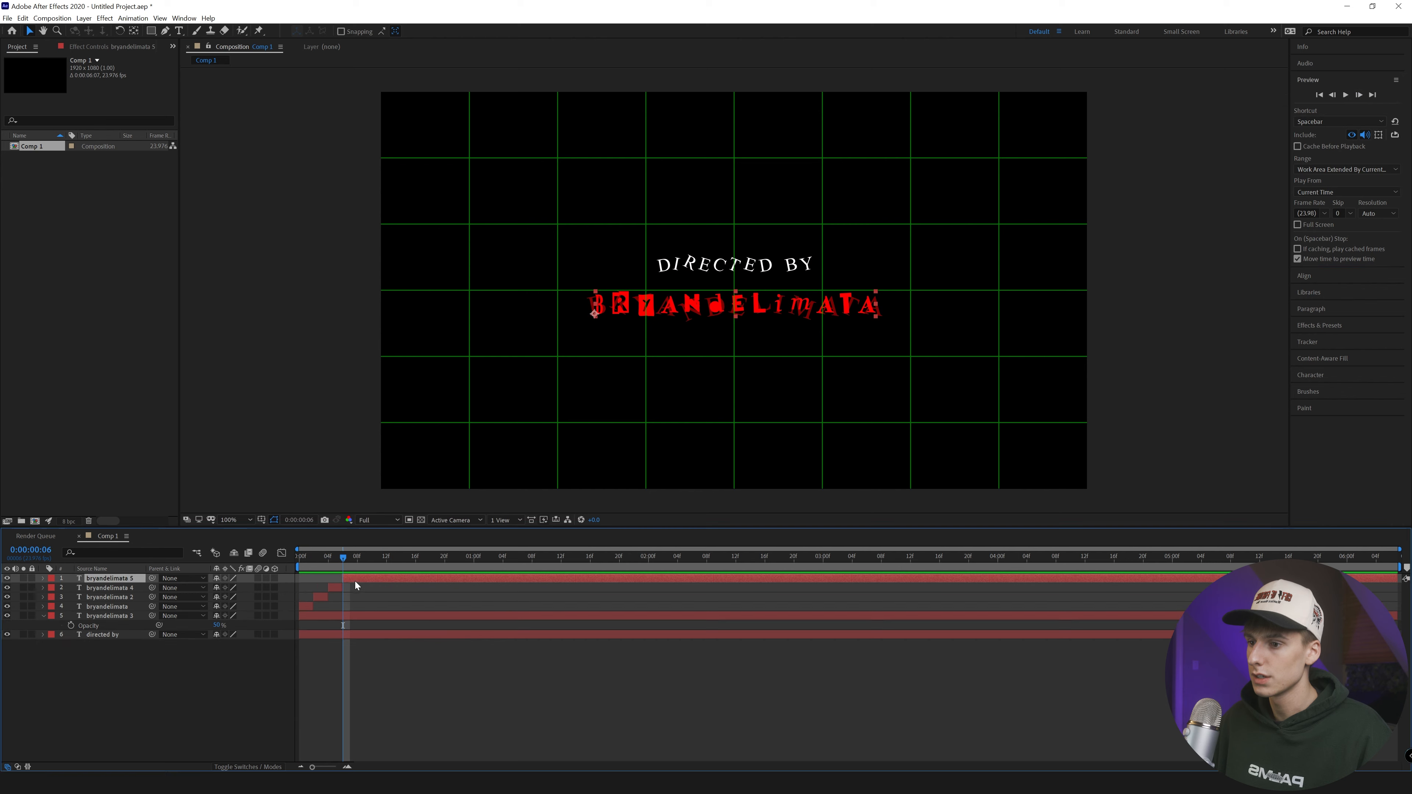
Set the name title starting at frame 6 in Black spiral, tighten its tracking to the reference width and move it slightly upward
key(ctrl+t)
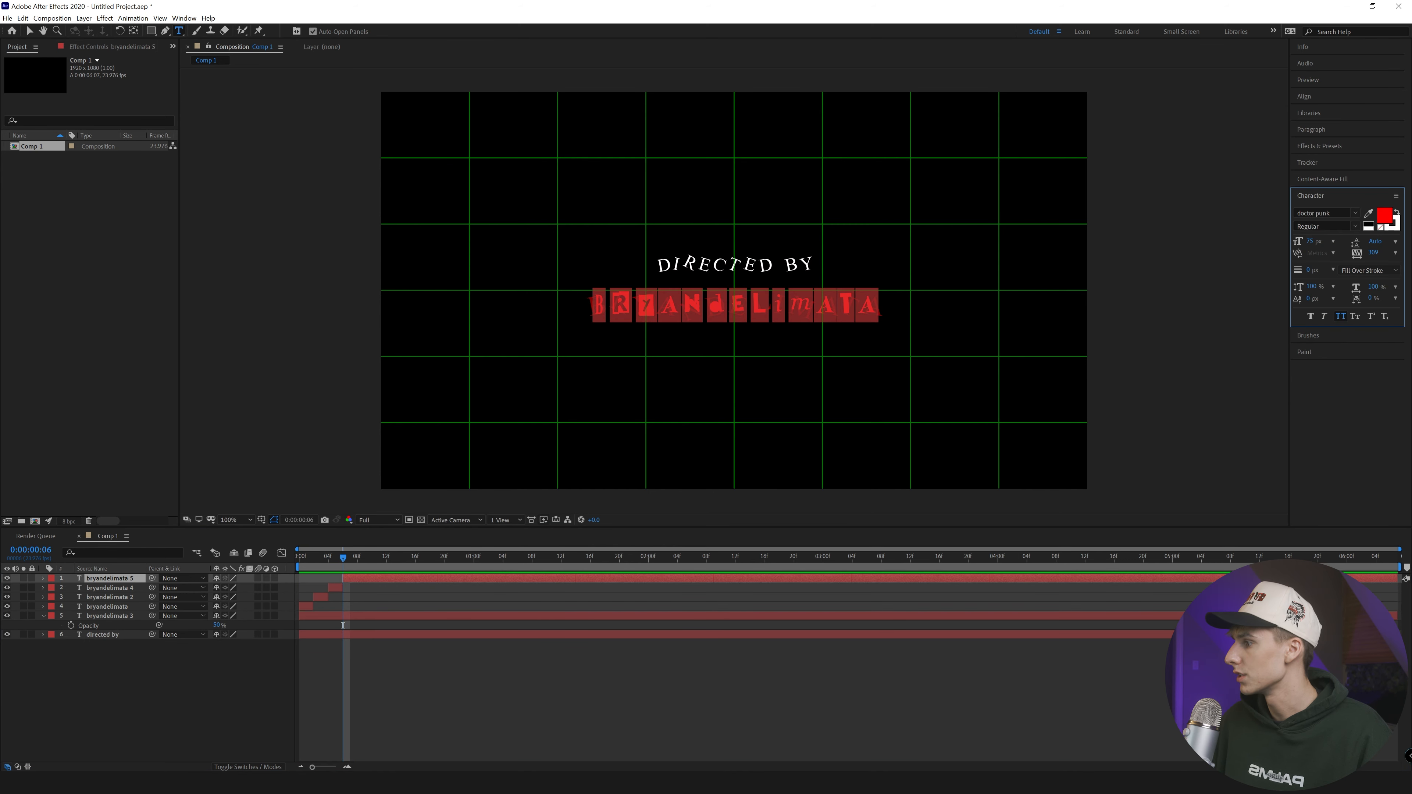
text(black)
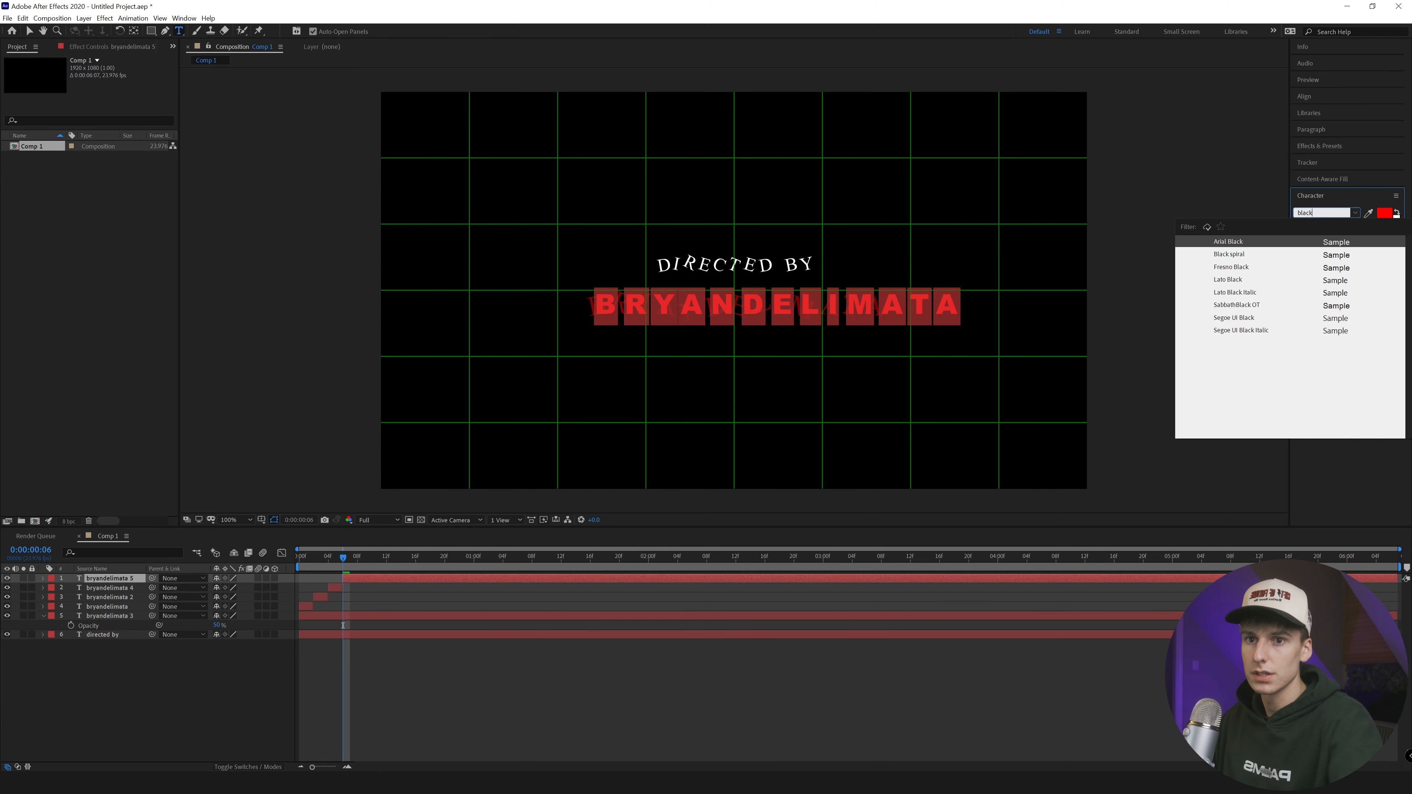
click(1234, 255)
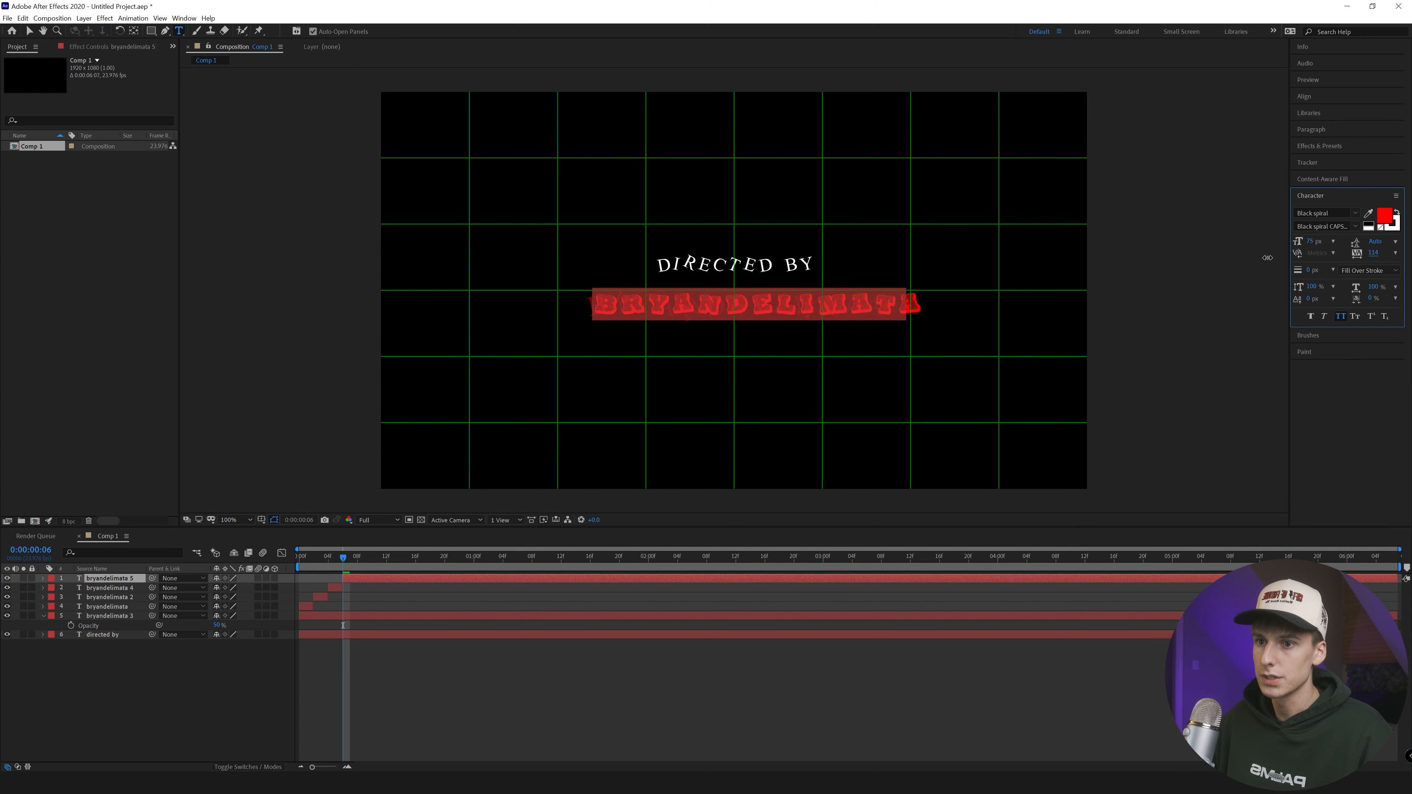
drag(1235, 259, 1229, 261)
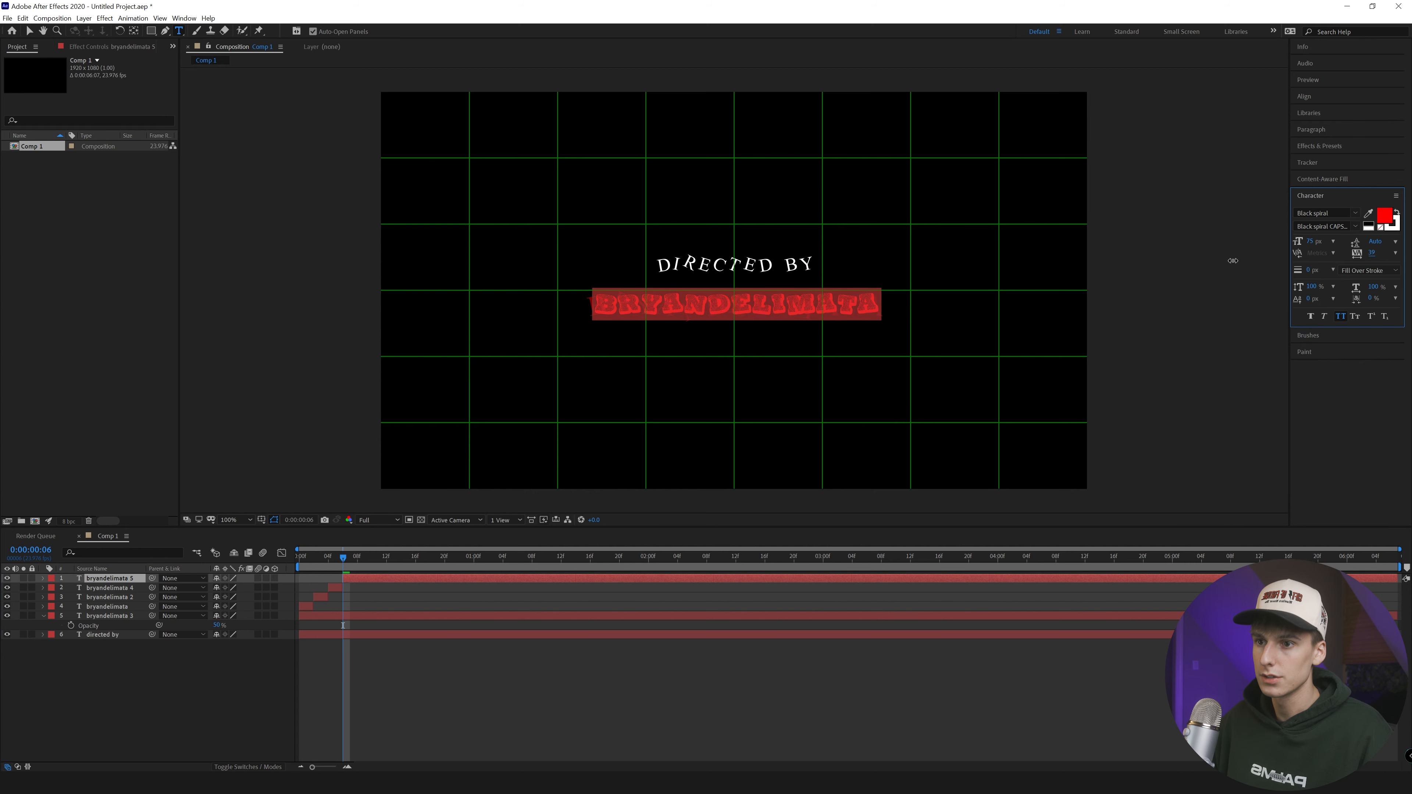
key(v)
drag(711, 310, 711, 307)
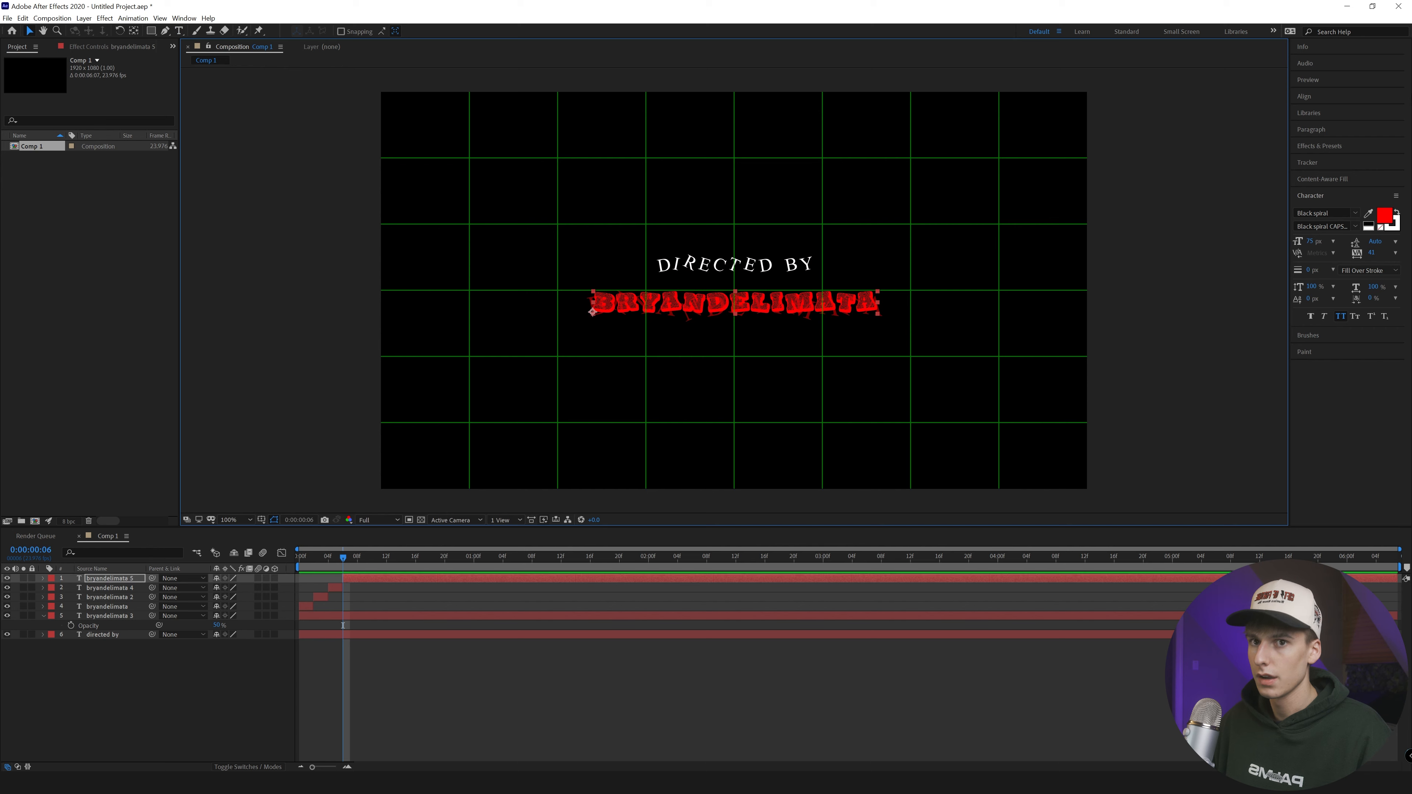
Advance two frames to frame 8 and split the top name layer there
click(1328, 83)
click(1361, 98)
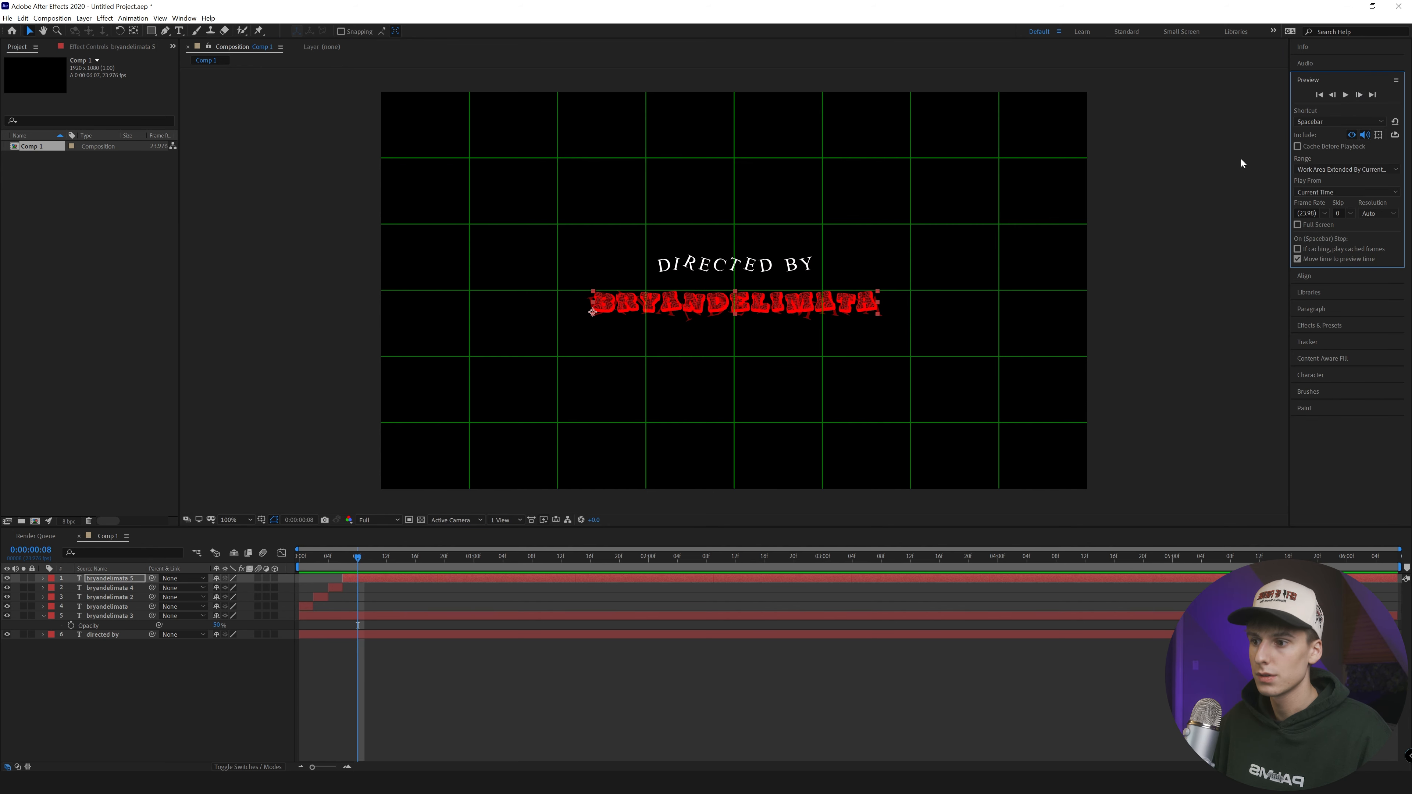
key(ctrl+shift+d)
Hide the dimmed reference name layer and preview the changing-font title animation from the first frame
click(15, 626)
click(9, 624)
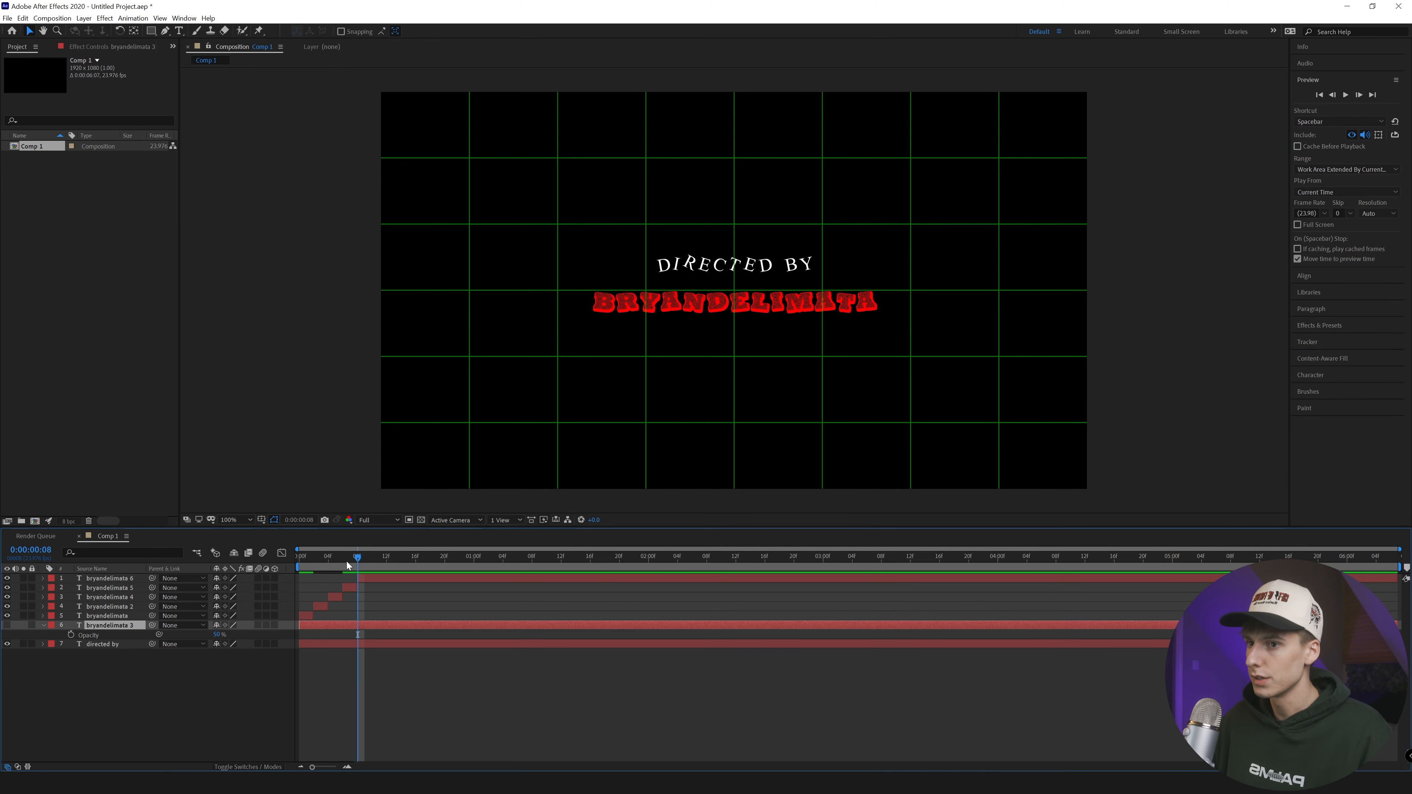
key(Home)
key(space)
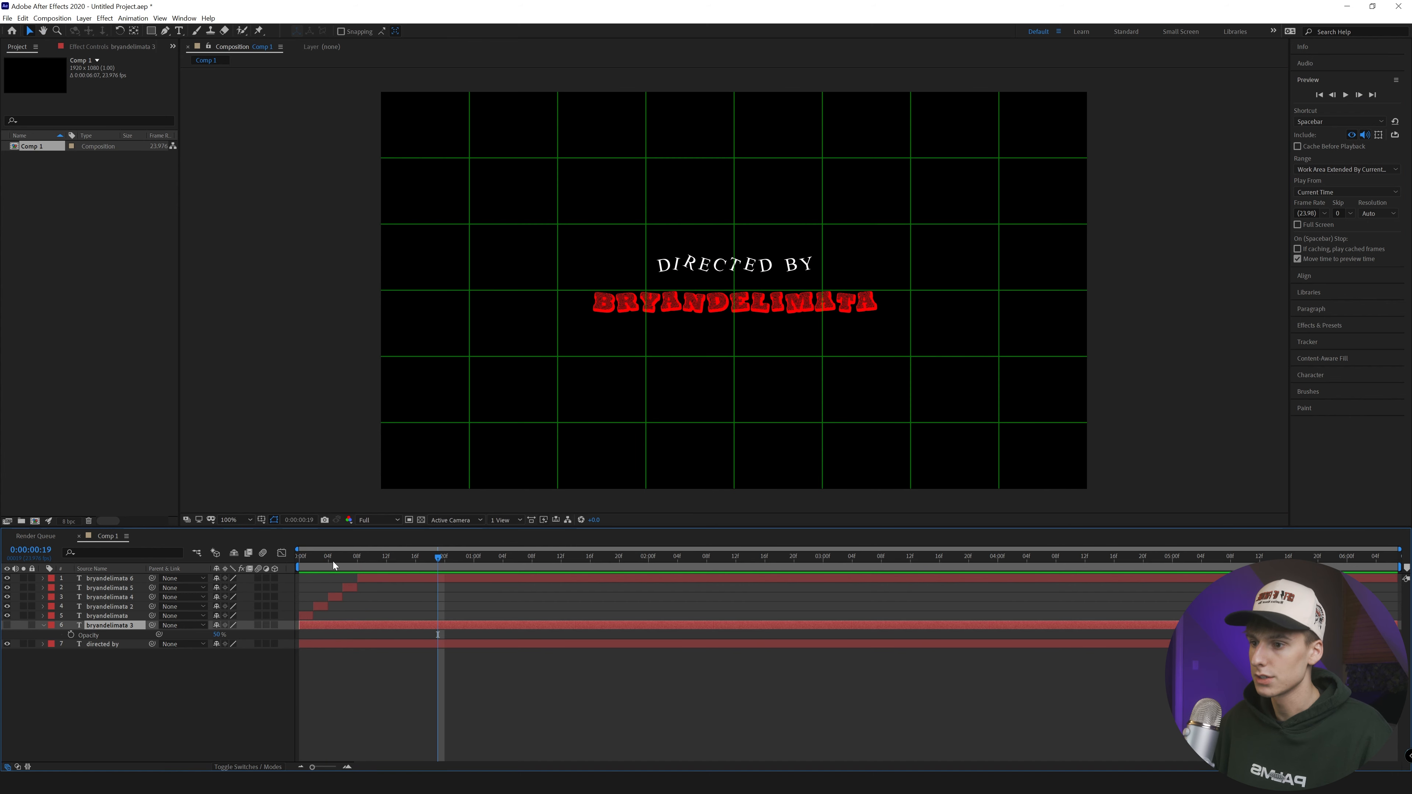
drag(310, 563, 254, 557)
key(space)
key(space)
key(space)
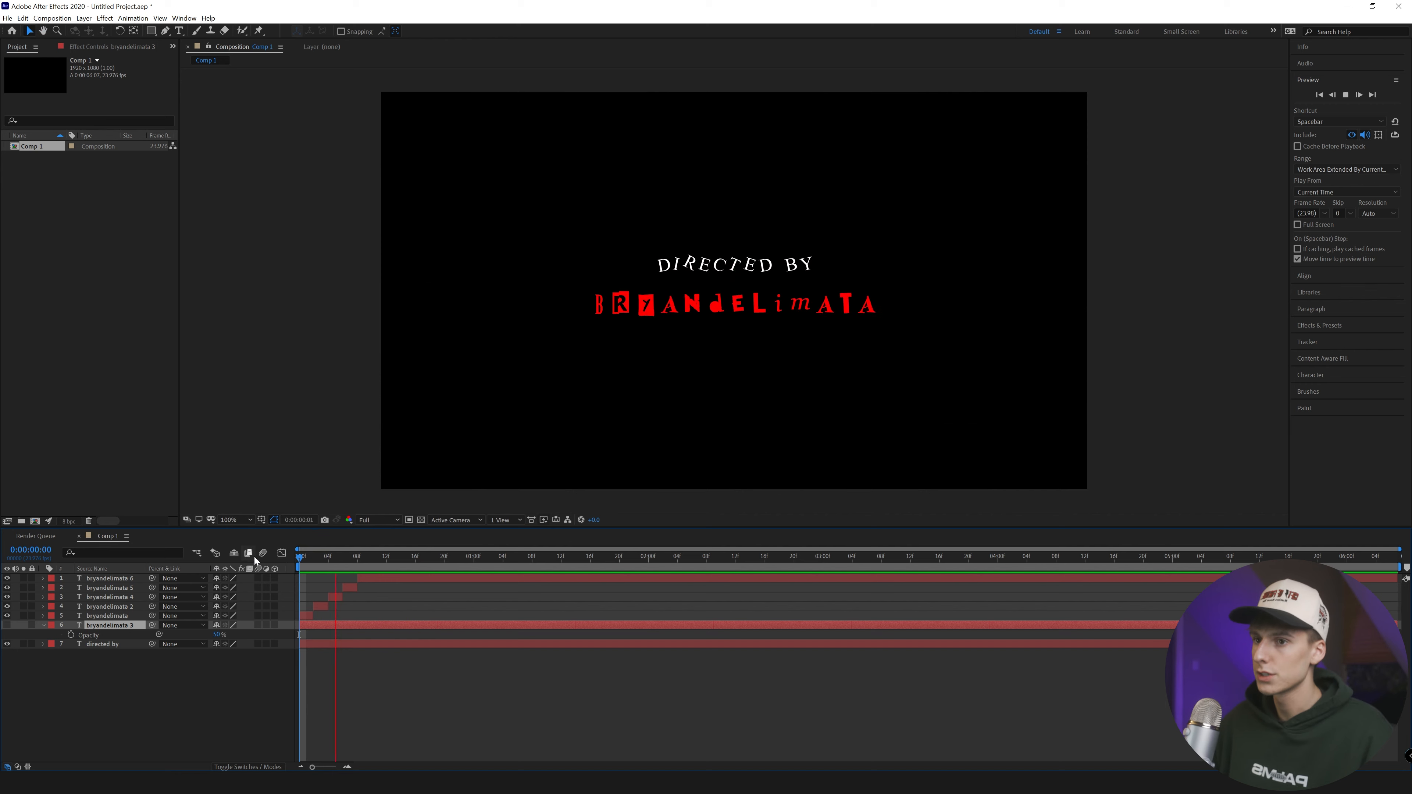
key(space)
At frame 8, show the reference layer again and set the top name title in DOTIMPACT, with tracking widened to the reference width
drag(312, 570, 360, 581)
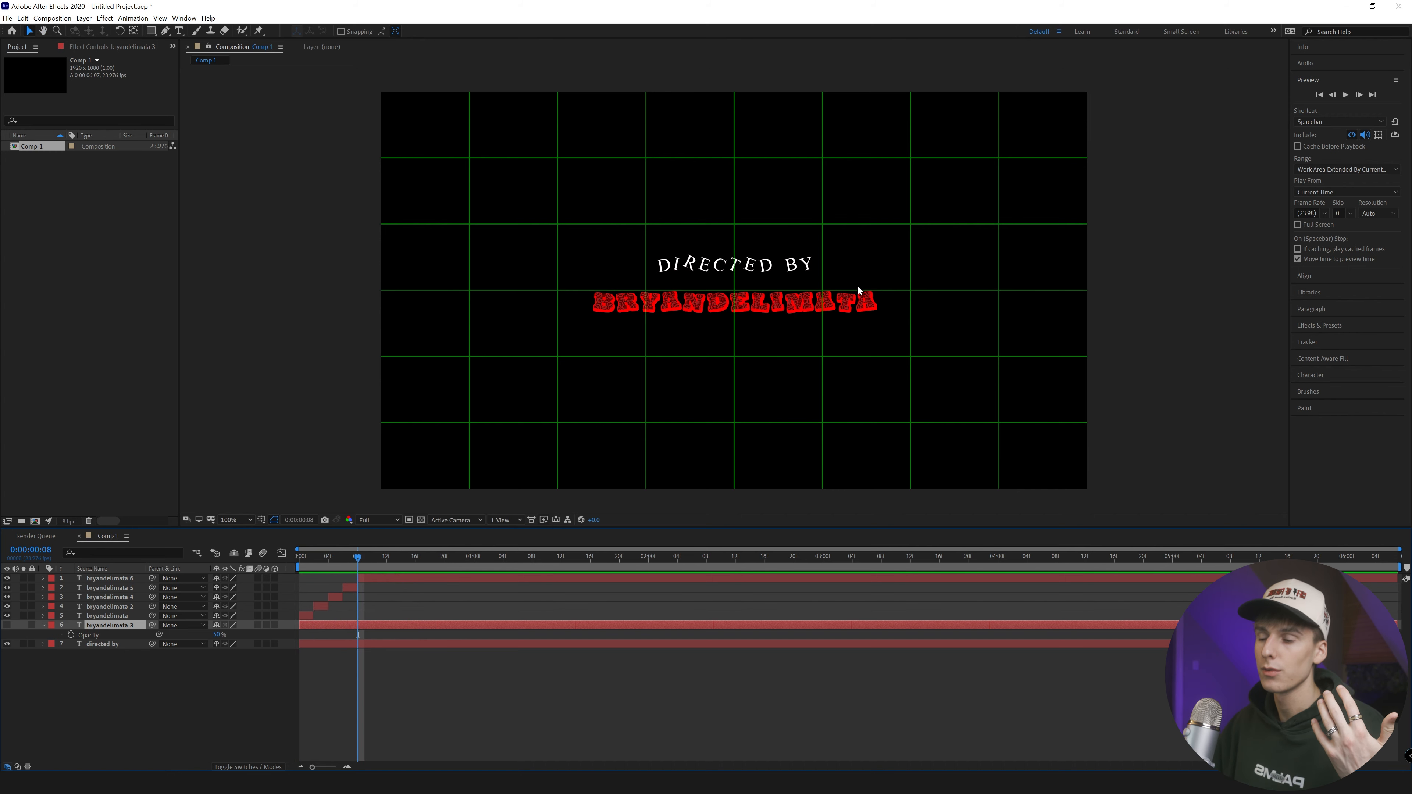
click(857, 285)
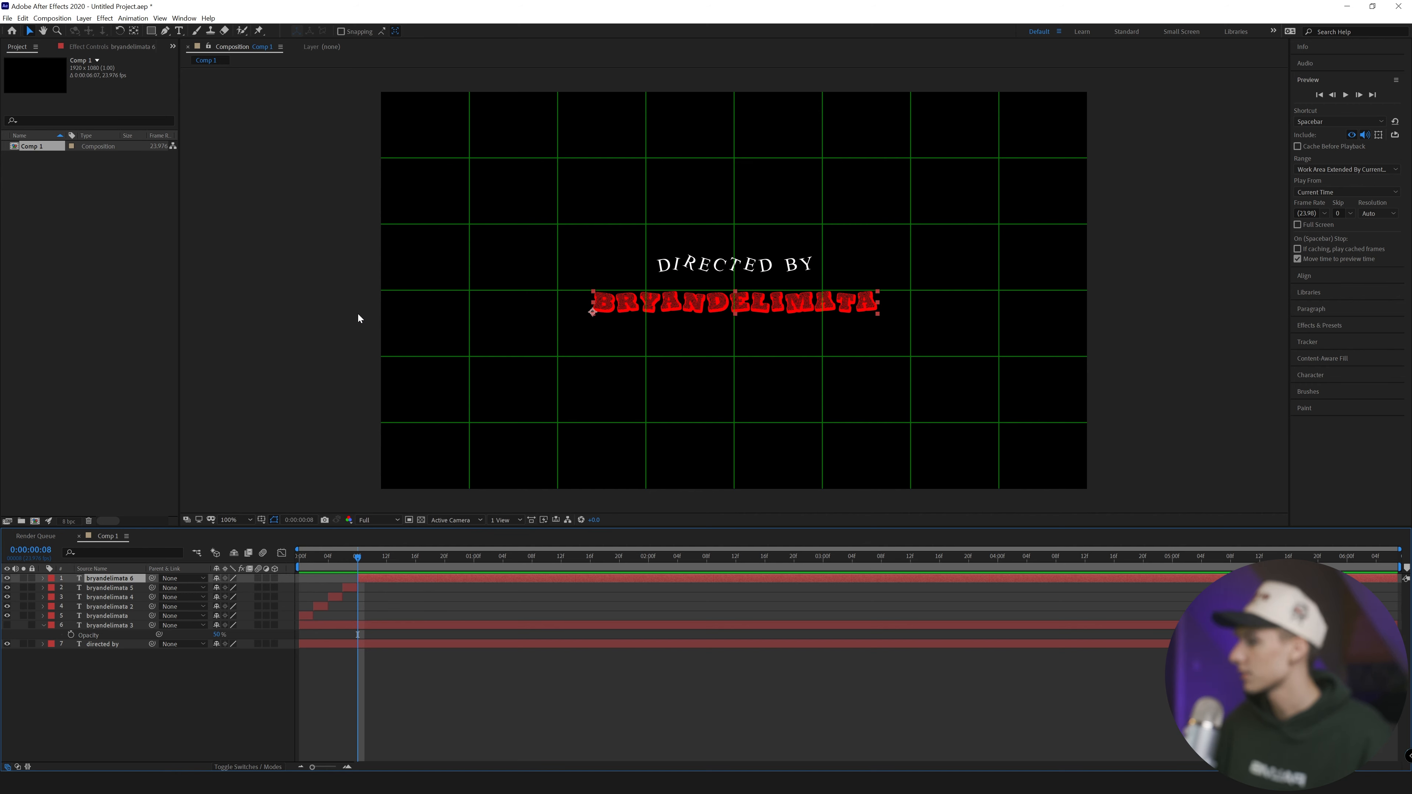
double_click(637, 303)
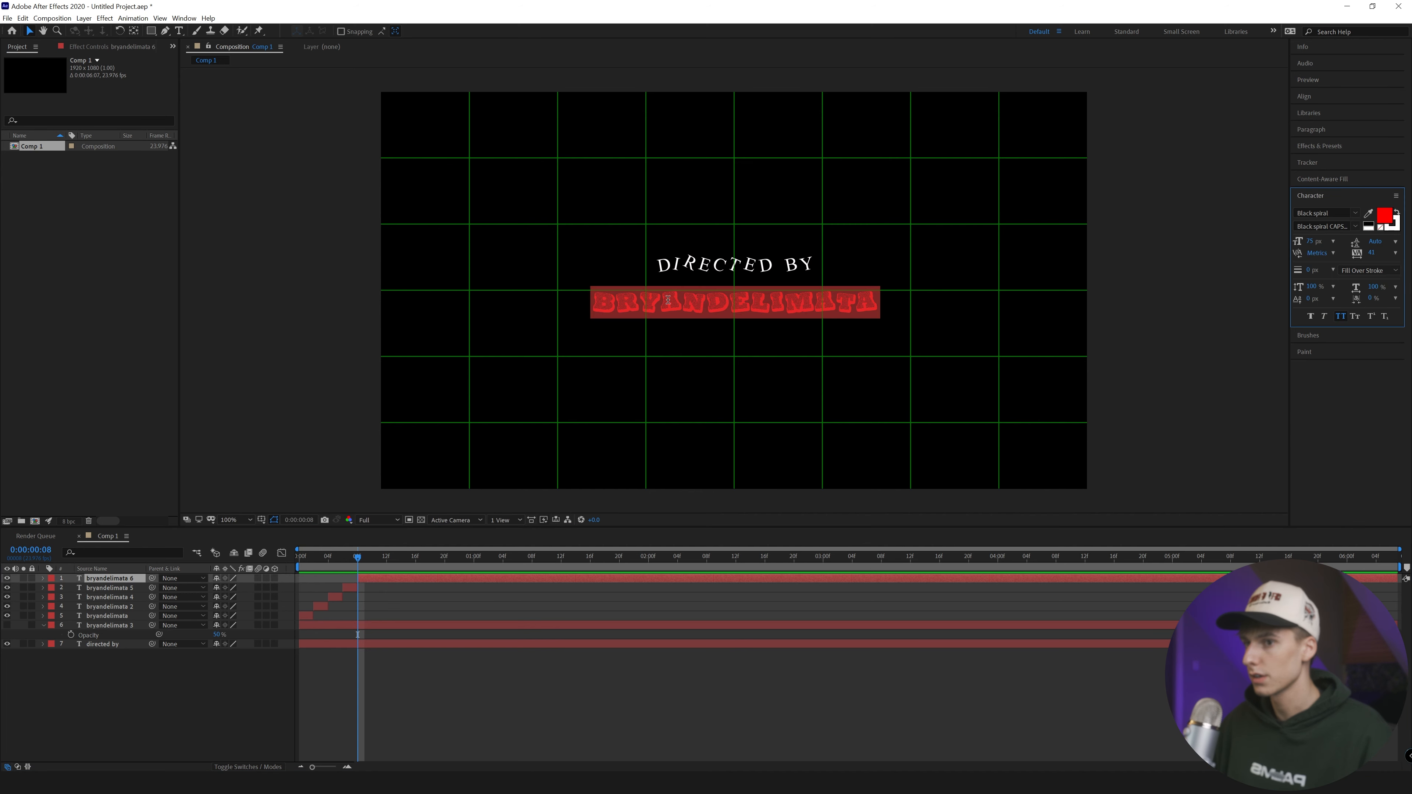
click(7, 625)
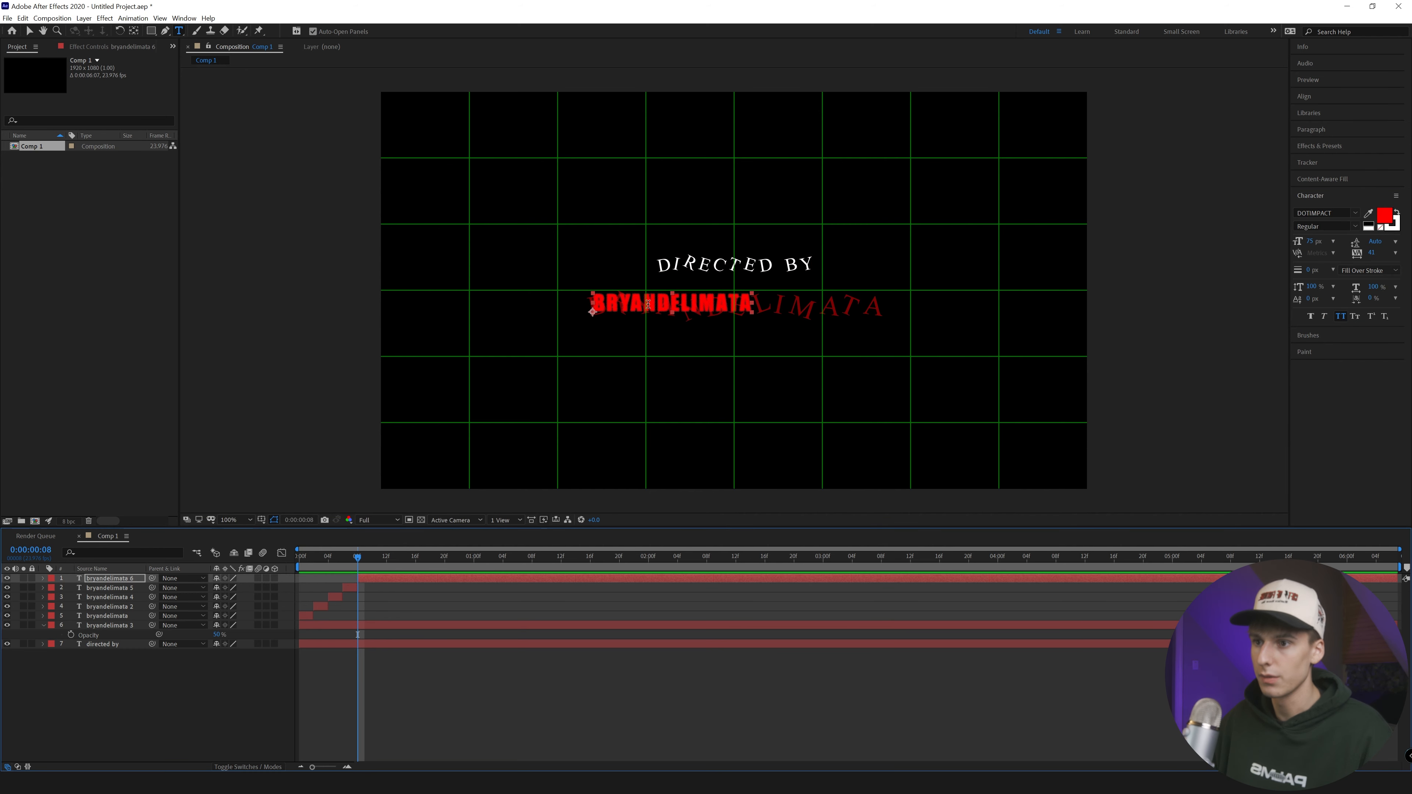
drag(1371, 252, 1411, 253)
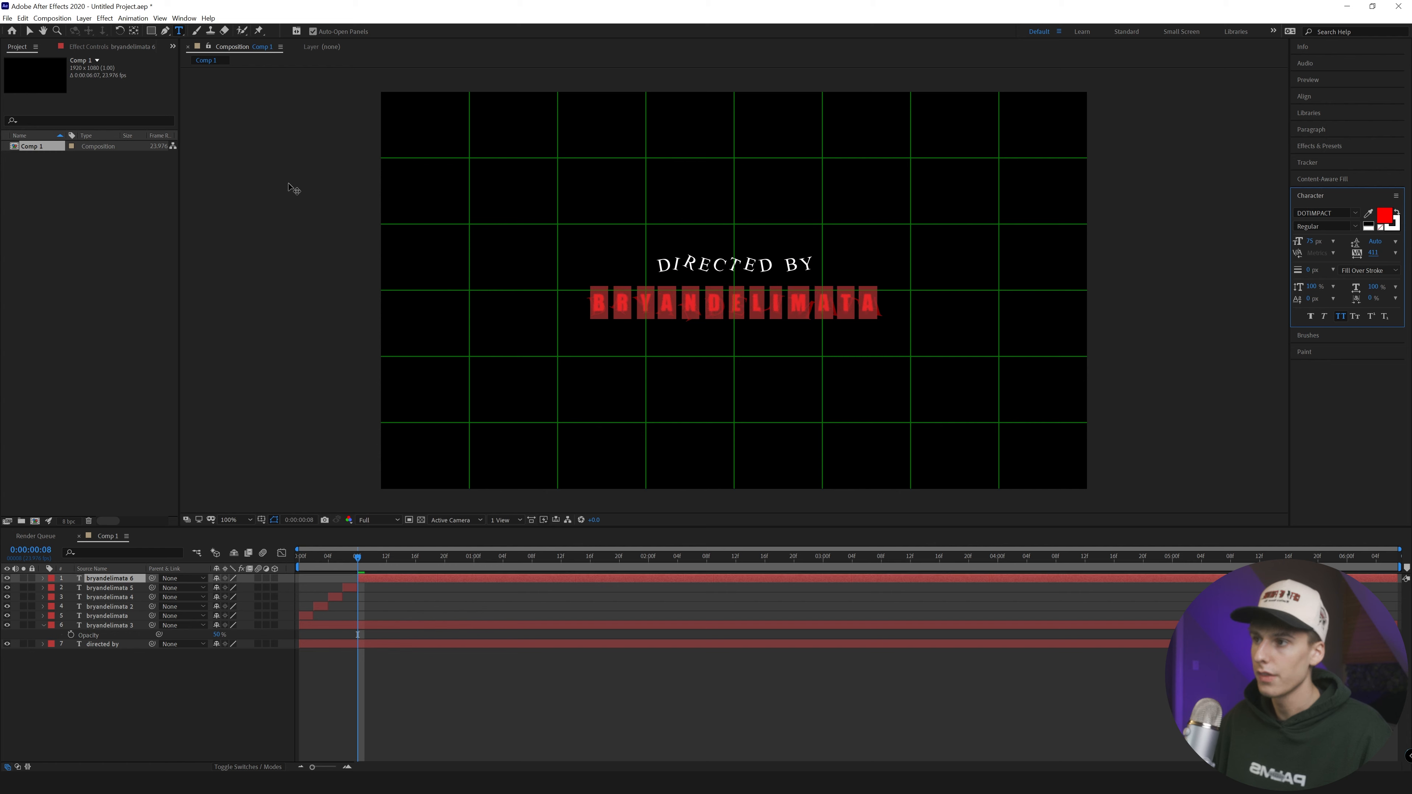
click(31, 32)
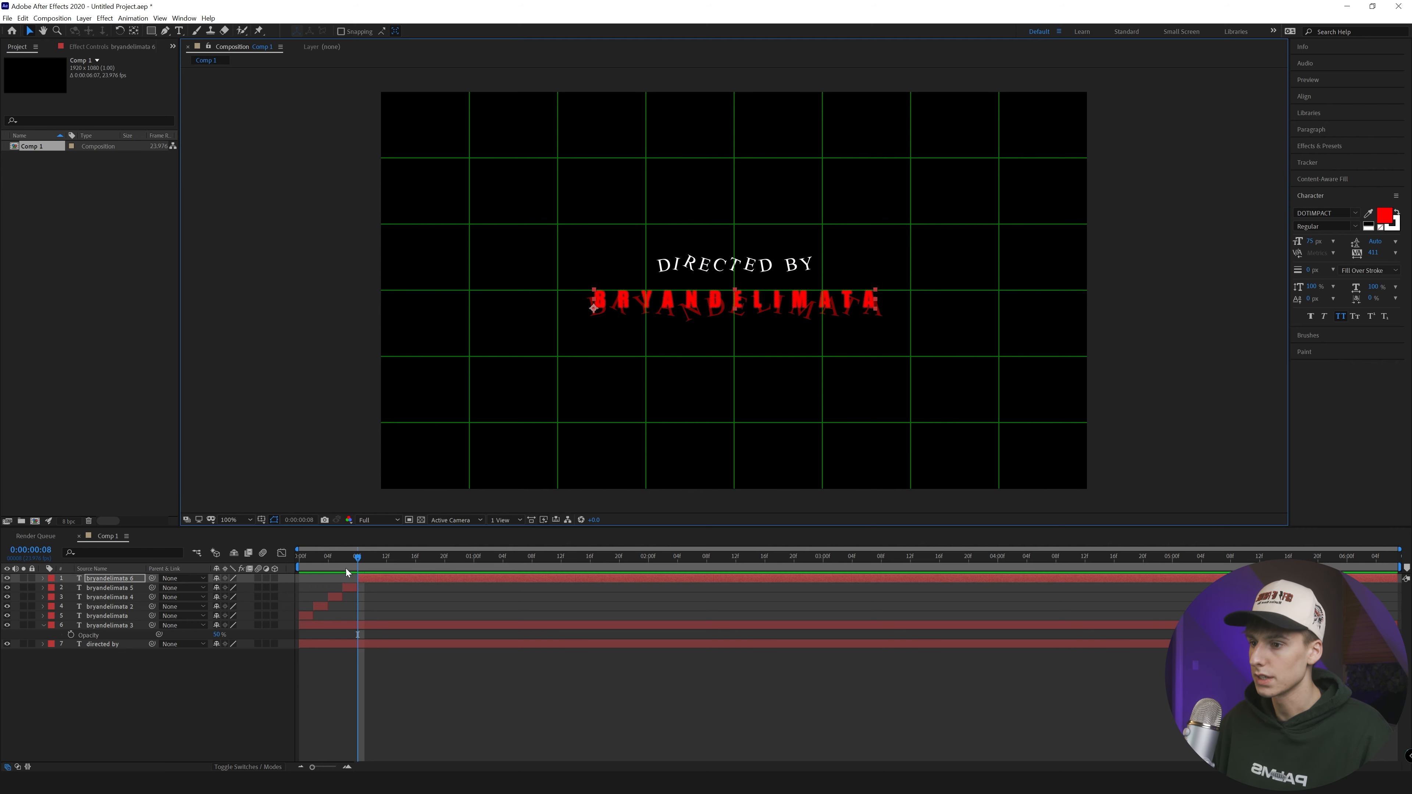
Step back through the earlier name variants at frames 7, 5, 3 and 1, nudging them slightly upward to align with the reference title
click(351, 554)
click(697, 303)
click(336, 557)
click(720, 302)
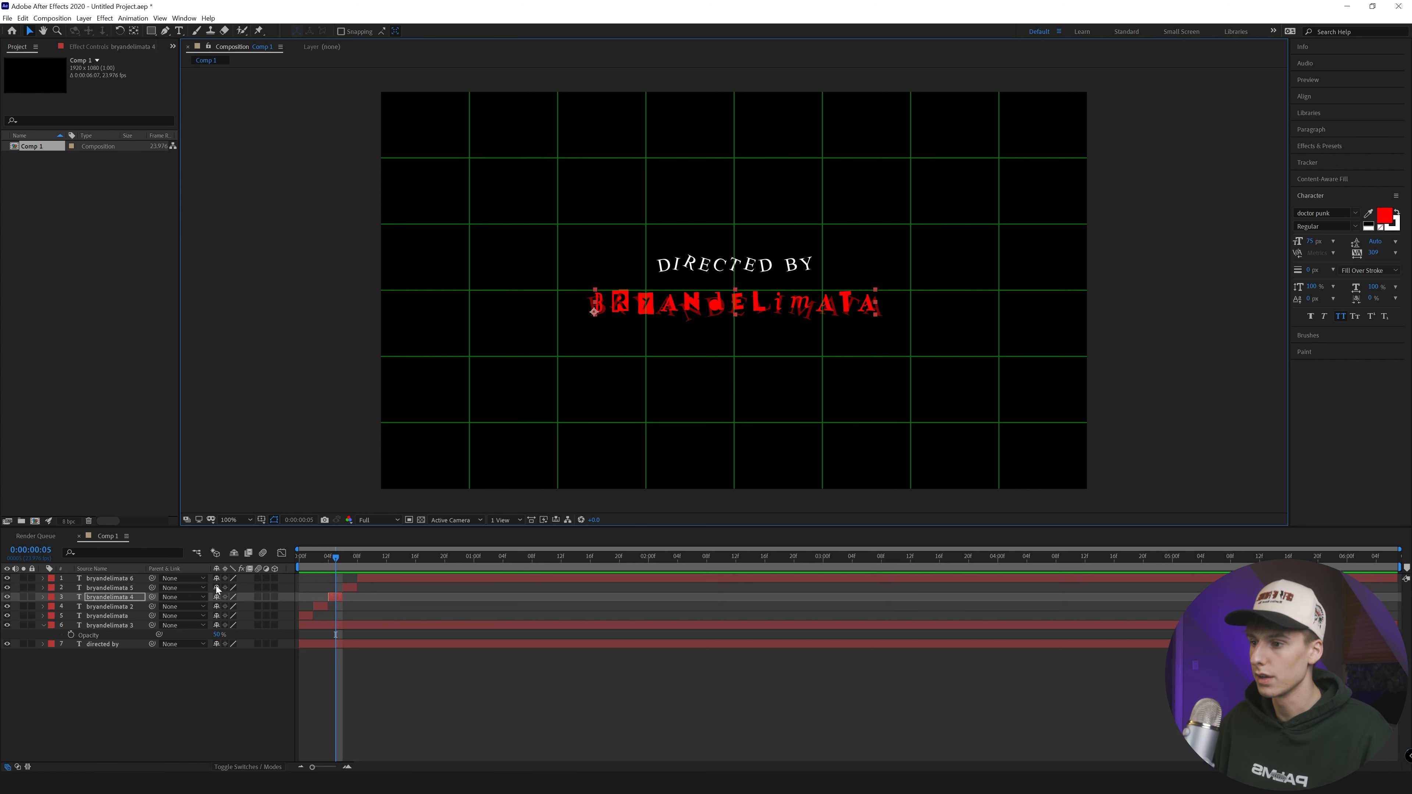
click(111, 608)
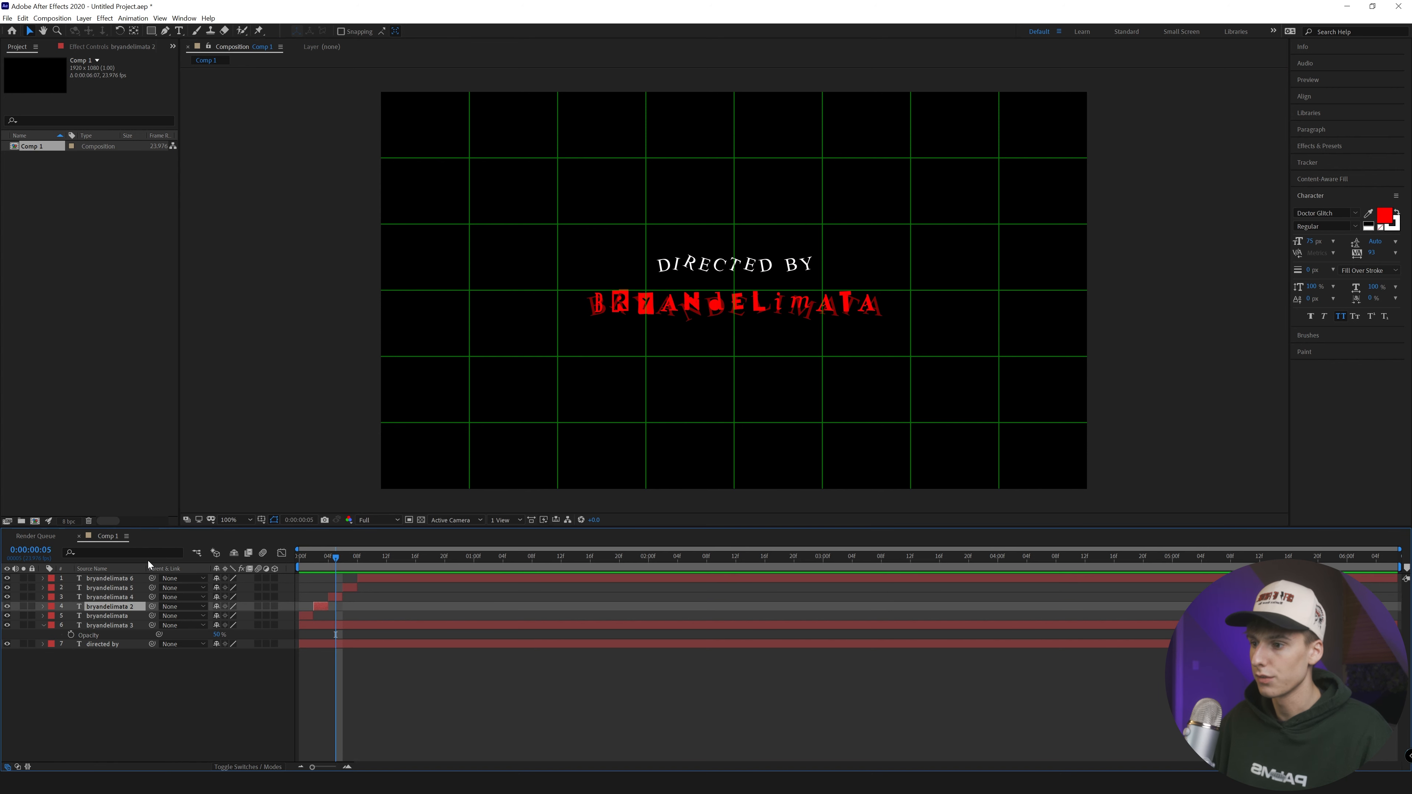
click(322, 557)
drag(663, 300, 662, 298)
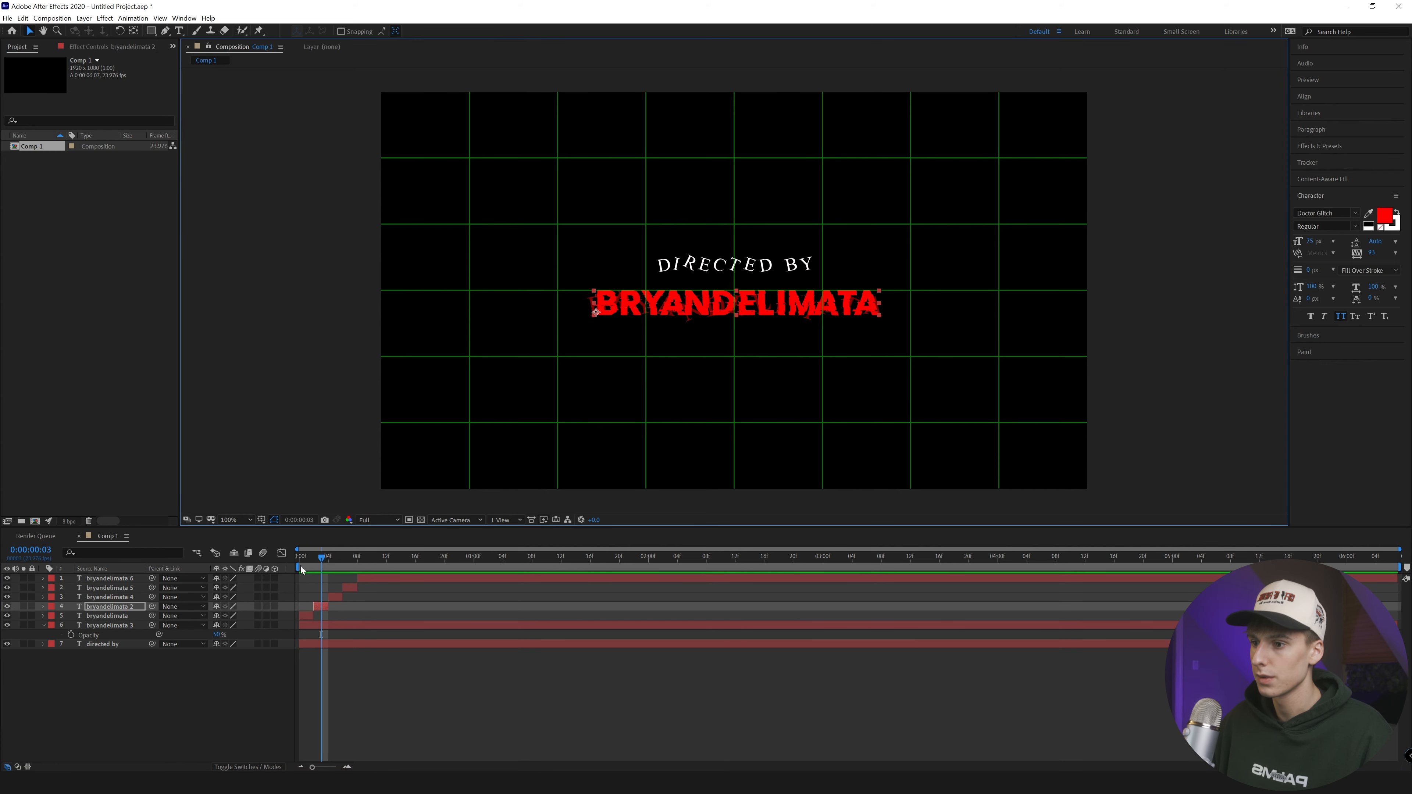
click(307, 556)
click(741, 312)
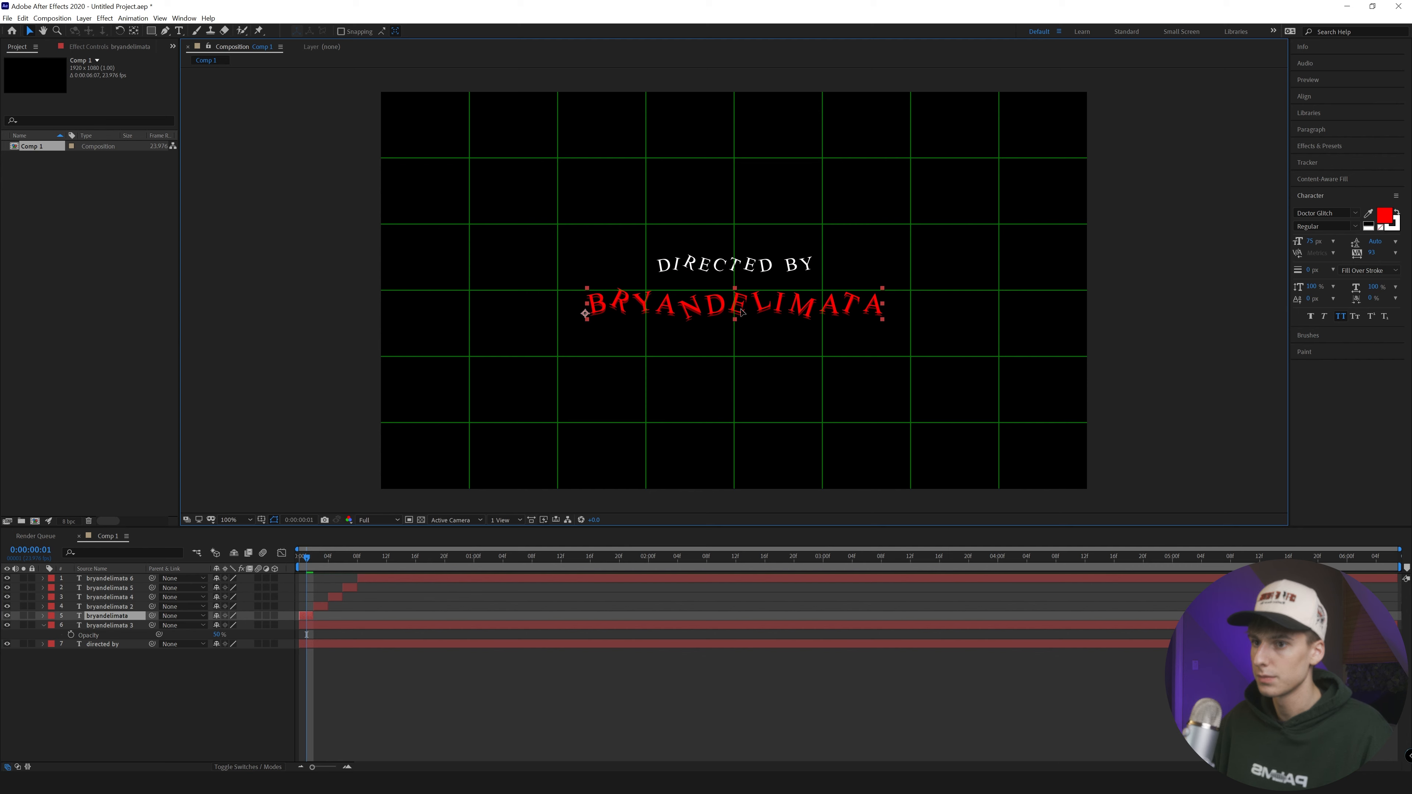
Collapse the full-length reference name layer's opacity property and split the top name layer at frame 10
click(360, 554)
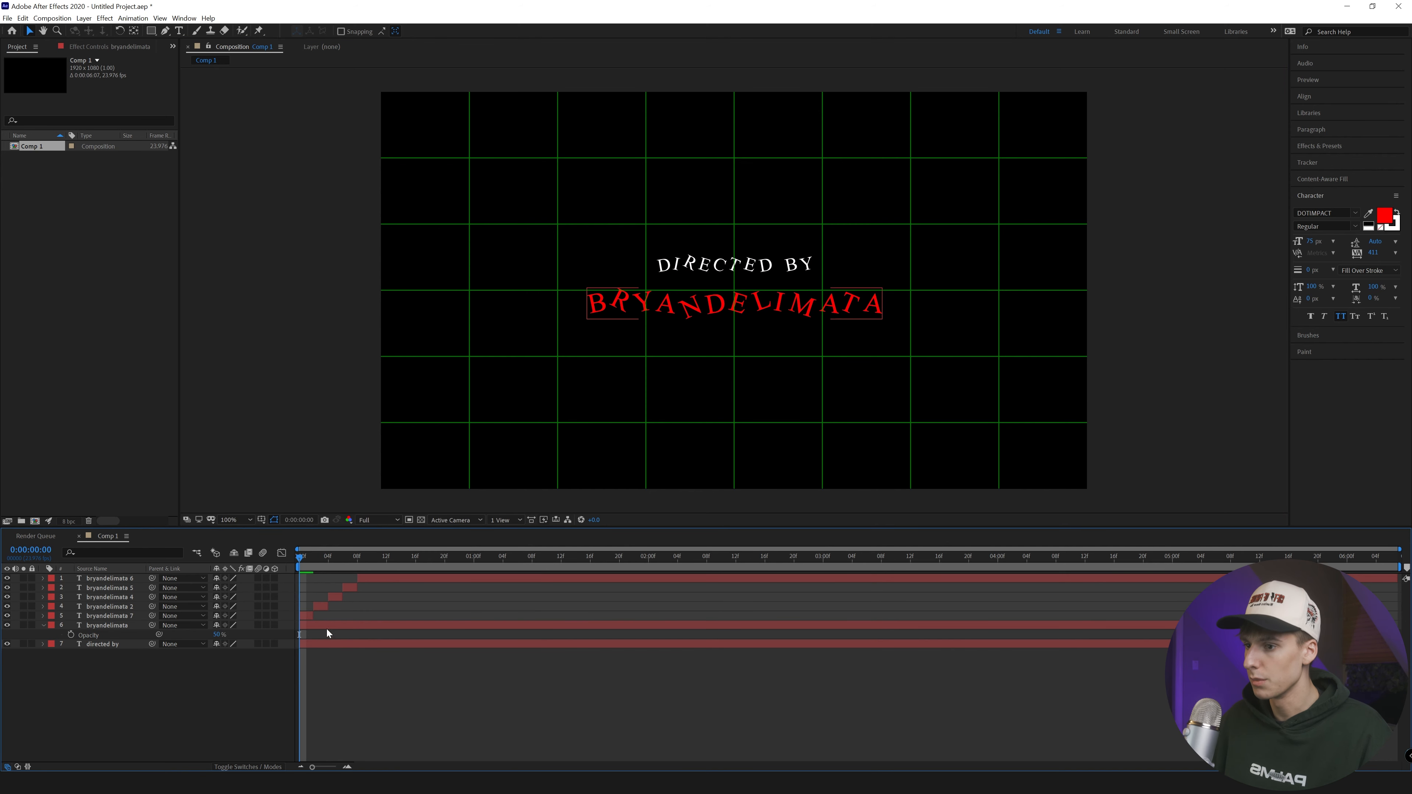
click(315, 625)
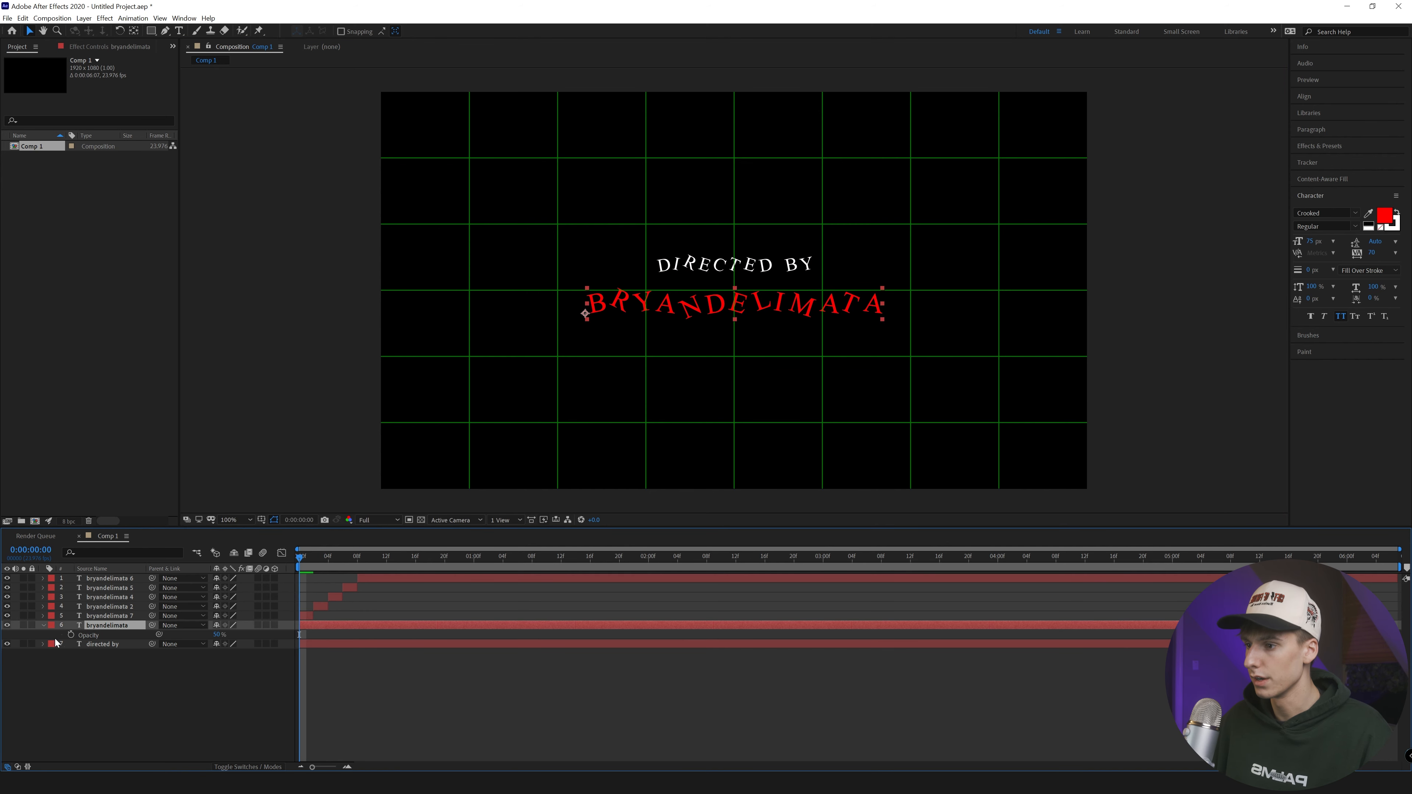
click(42, 626)
drag(334, 559, 410, 566)
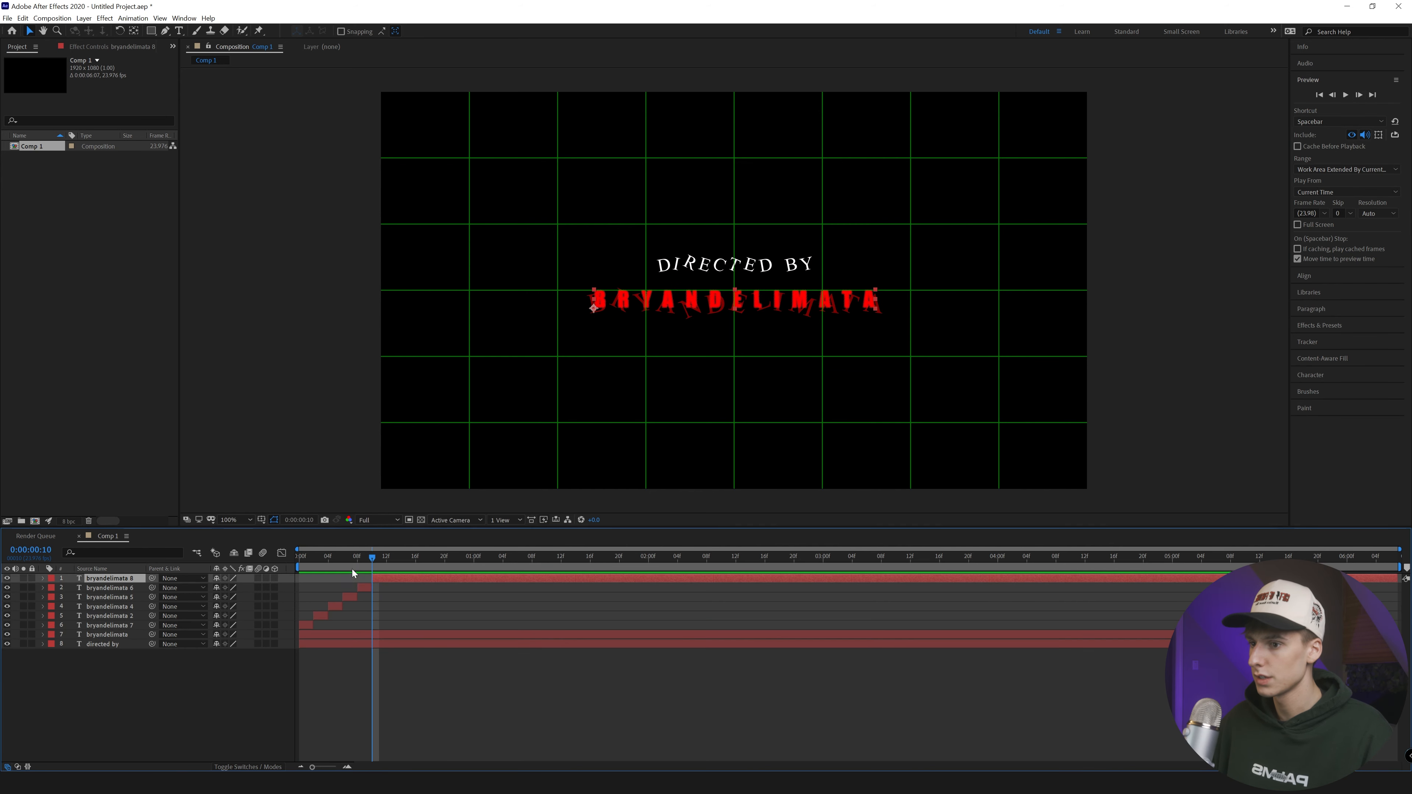
Set the name title starting at frame 10 in Metropolitan, reduce its vertical scale to about 60% and align it with the reference
click(1334, 213)
text(me)
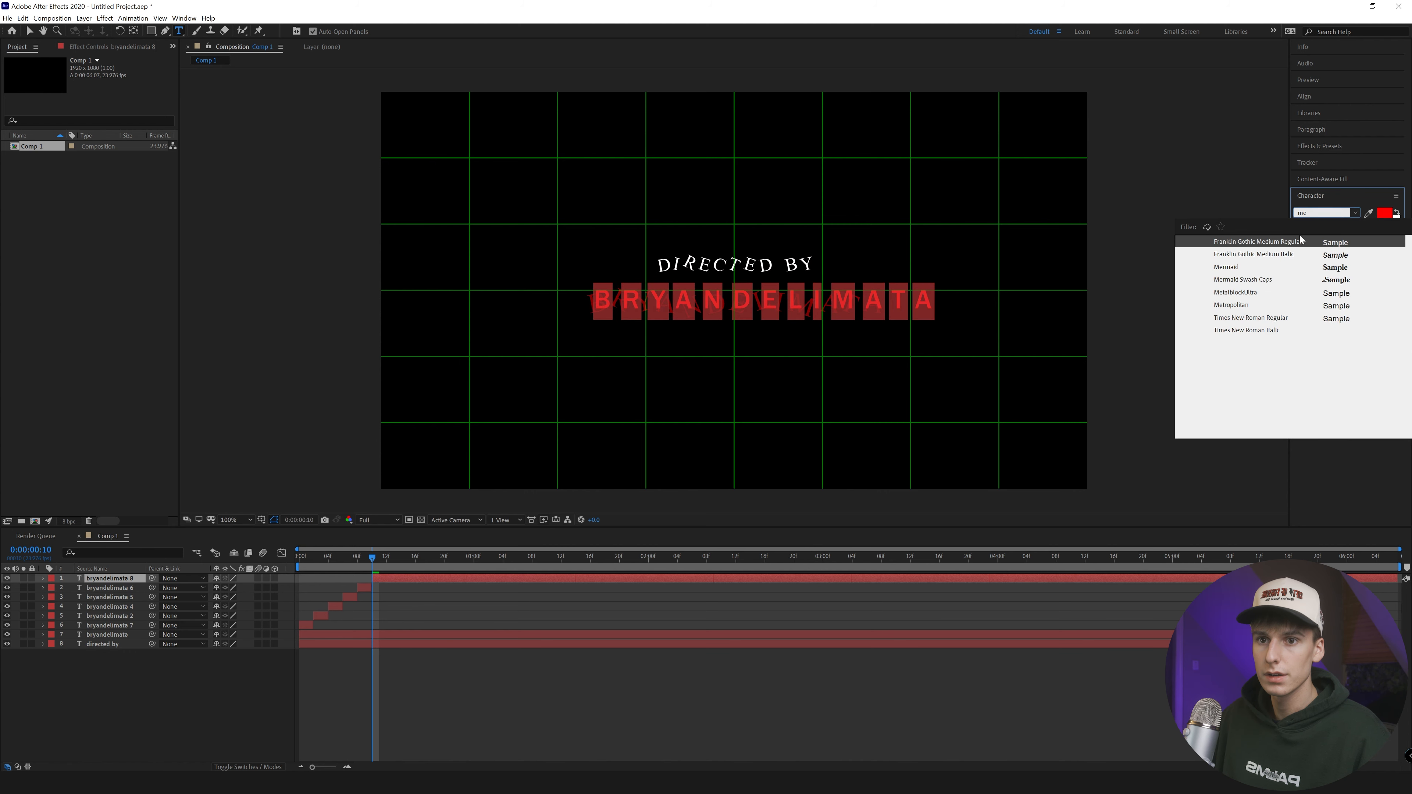
click(1377, 304)
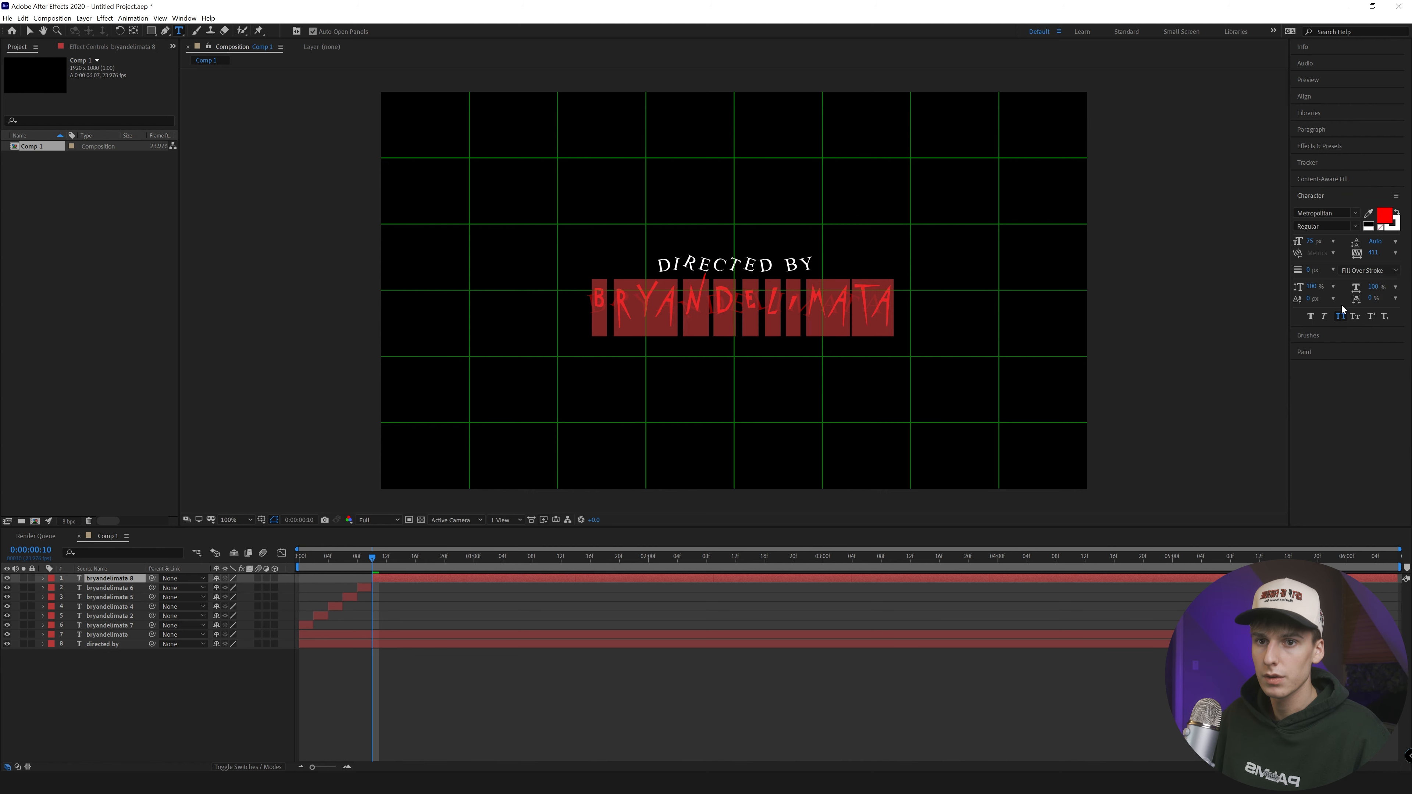
drag(1311, 287, 1296, 283)
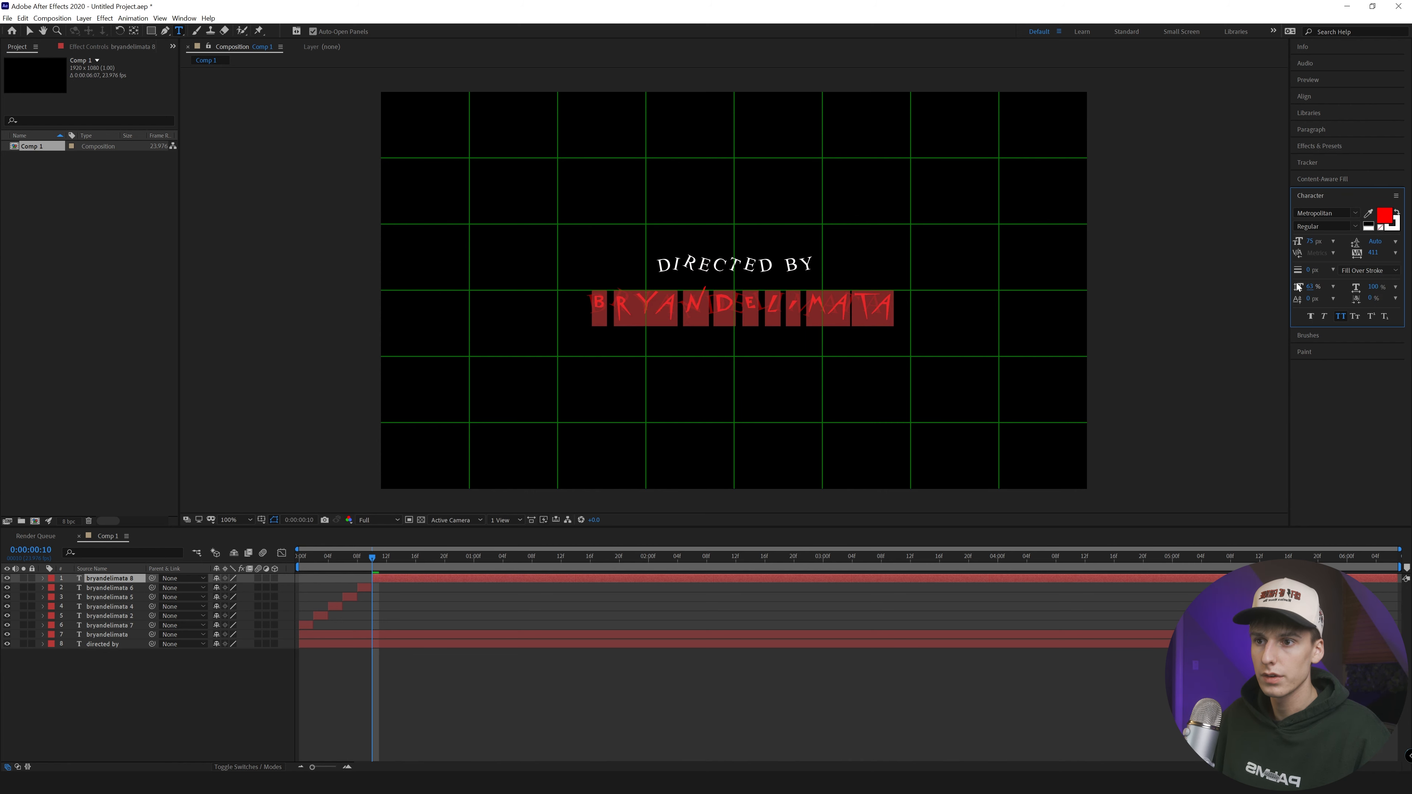
key(v)
click(733, 303)
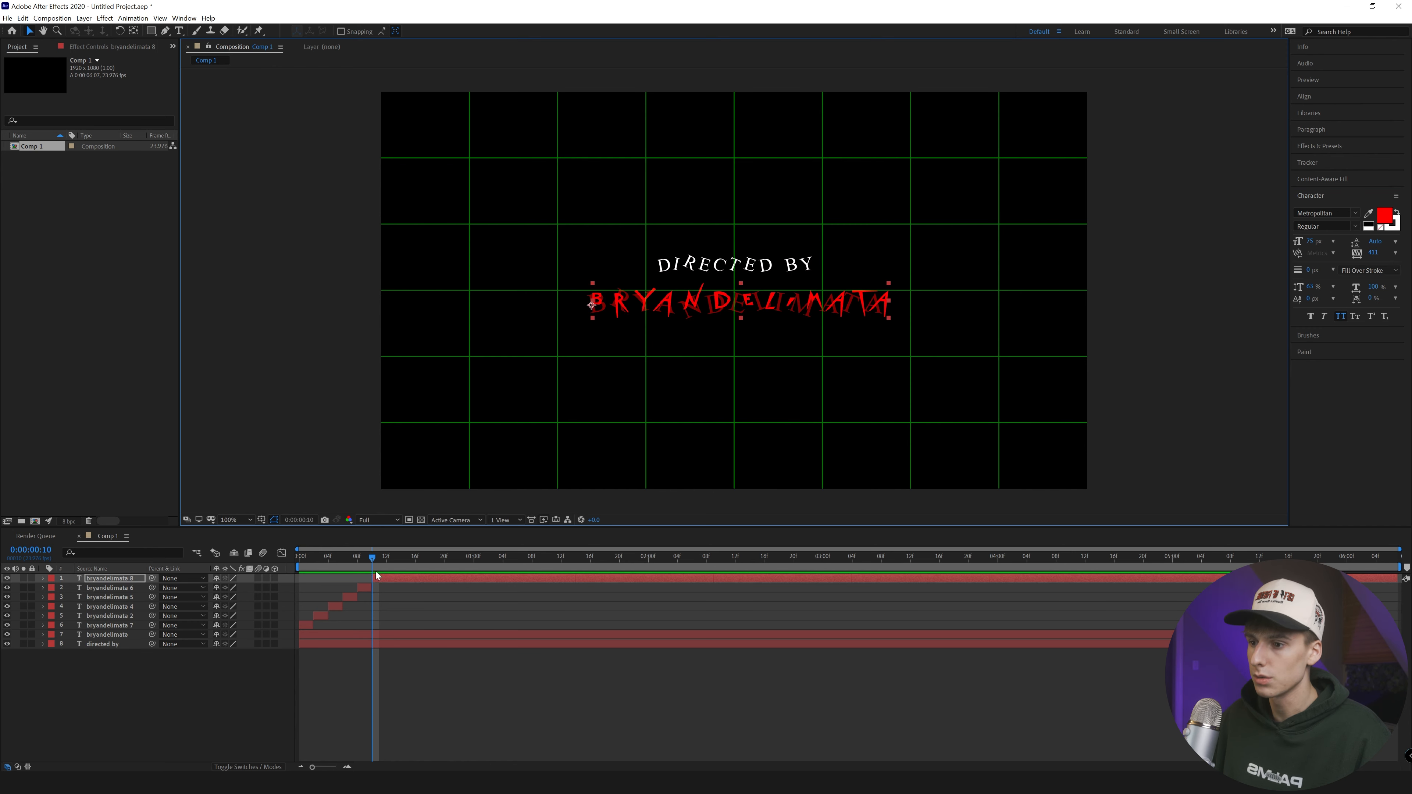
Advance two frames to frame 12 and split the top name layer there
click(1340, 113)
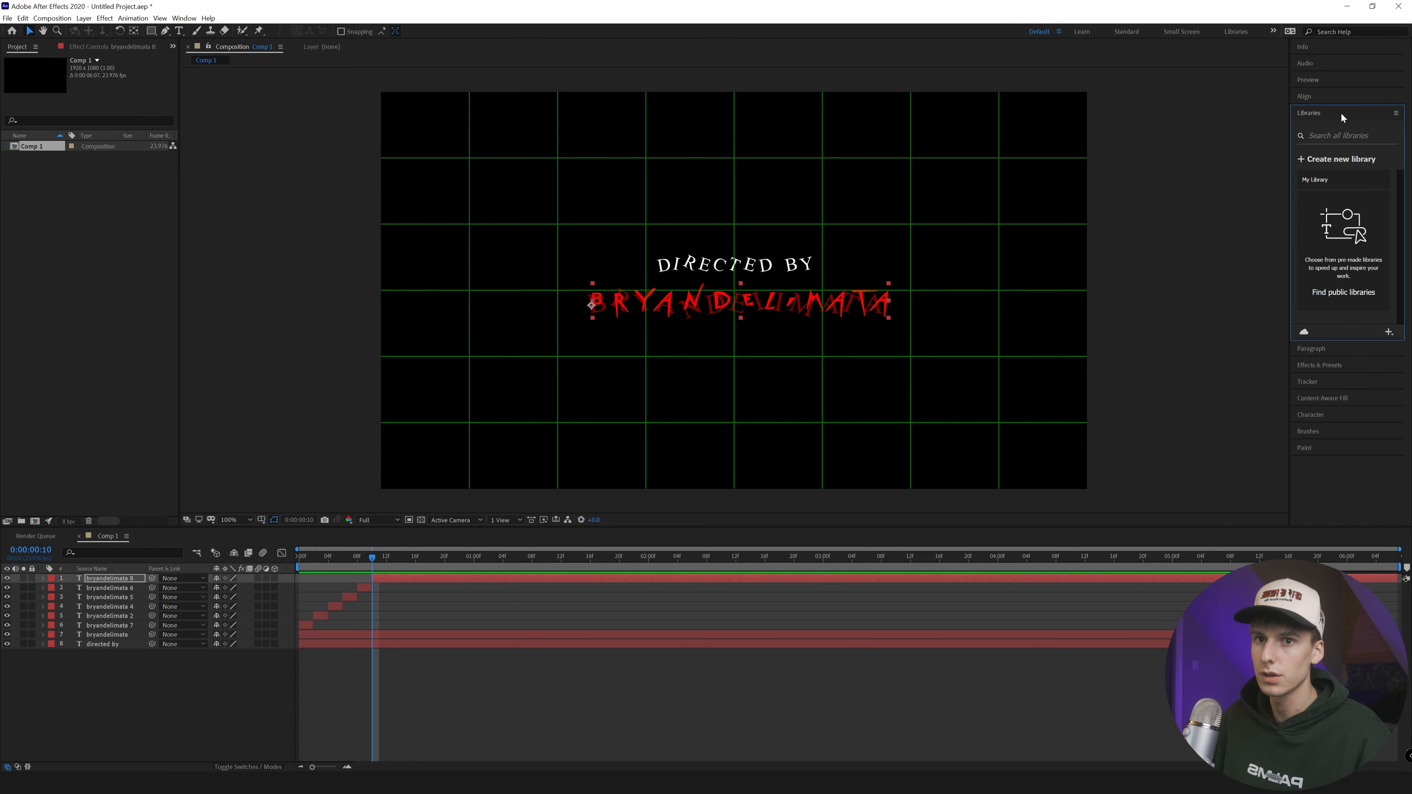
click(1340, 84)
click(1358, 95)
click(1358, 95)
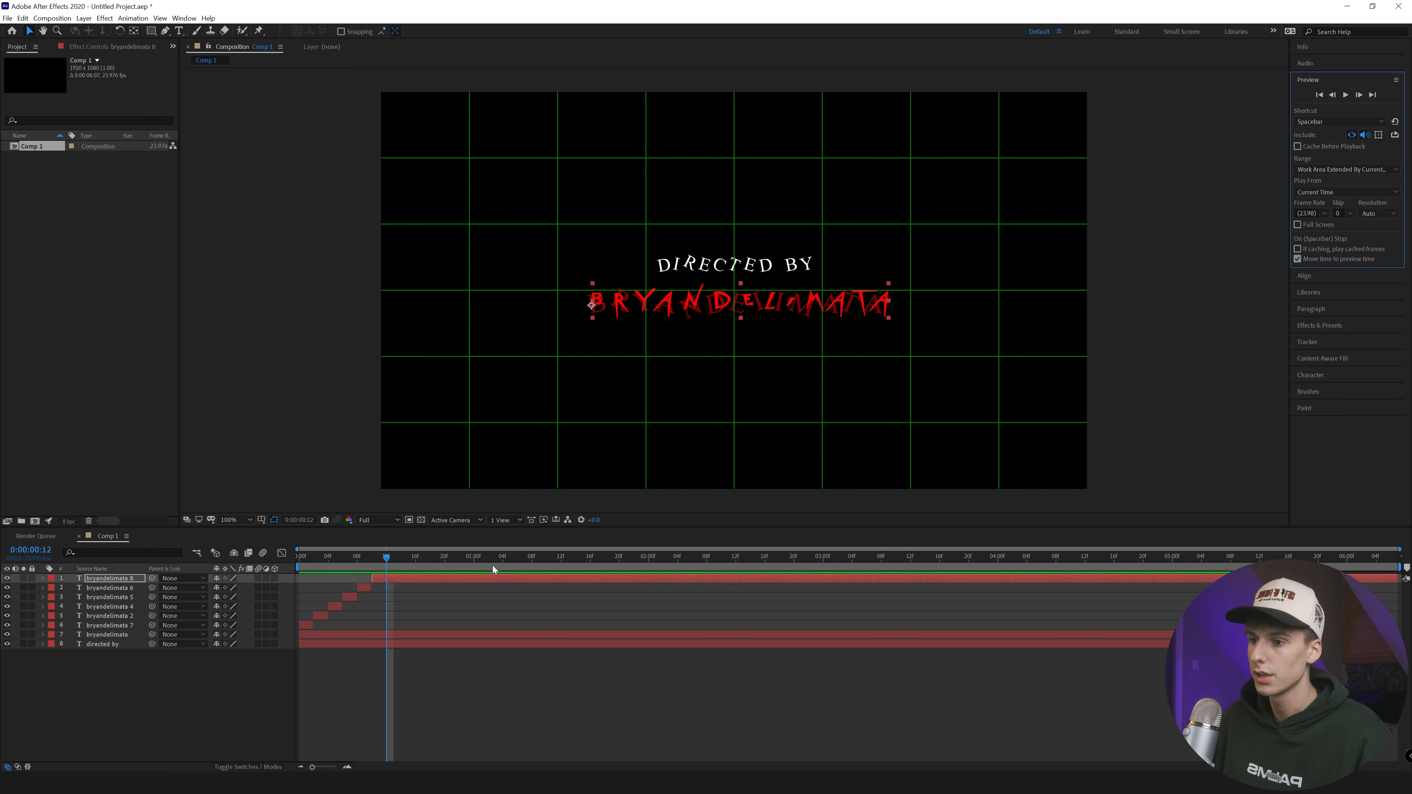
key(ctrl+shift+d)
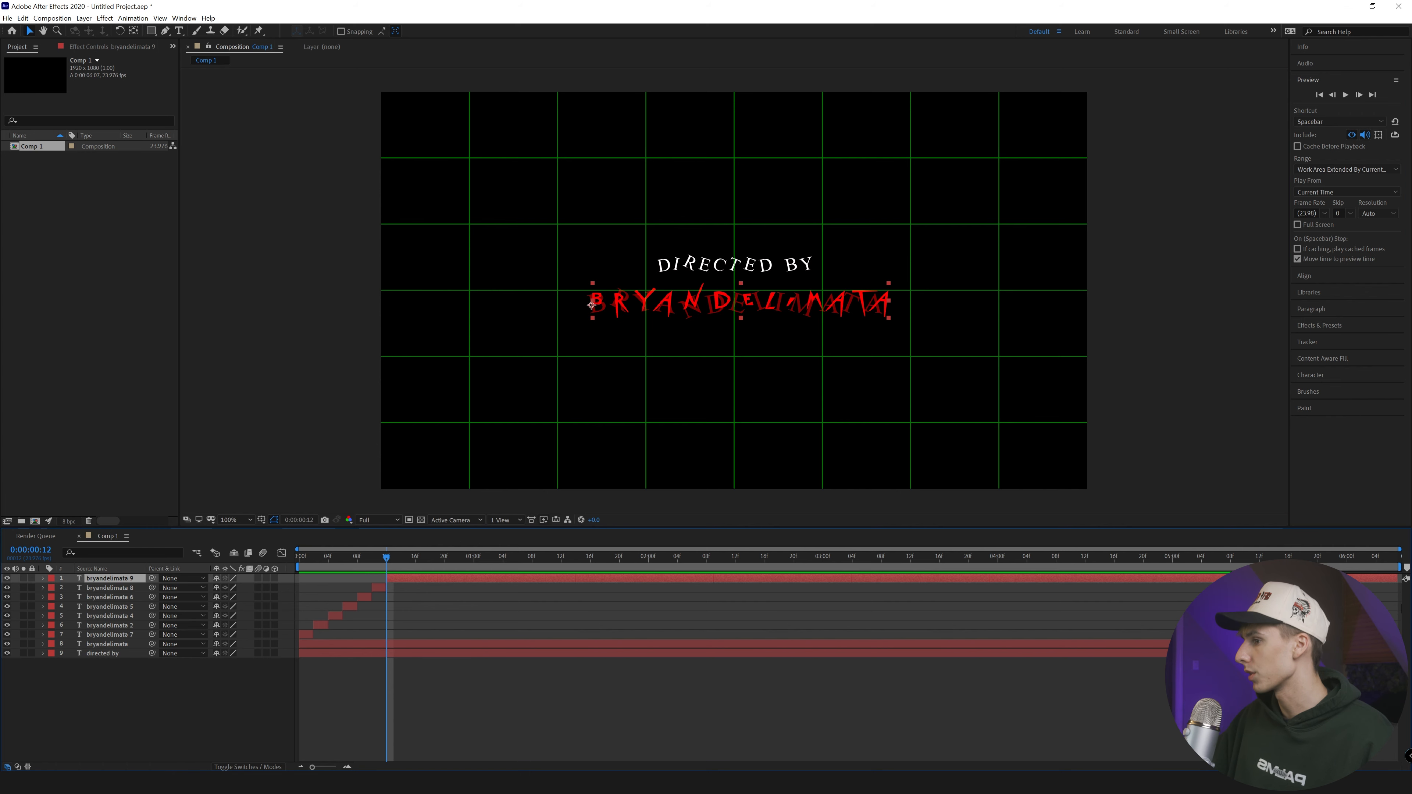
Set the name title starting at frame 12 in Lakestreet and reduce its tracking to match the reference title's width
drag(381, 563, 387, 565)
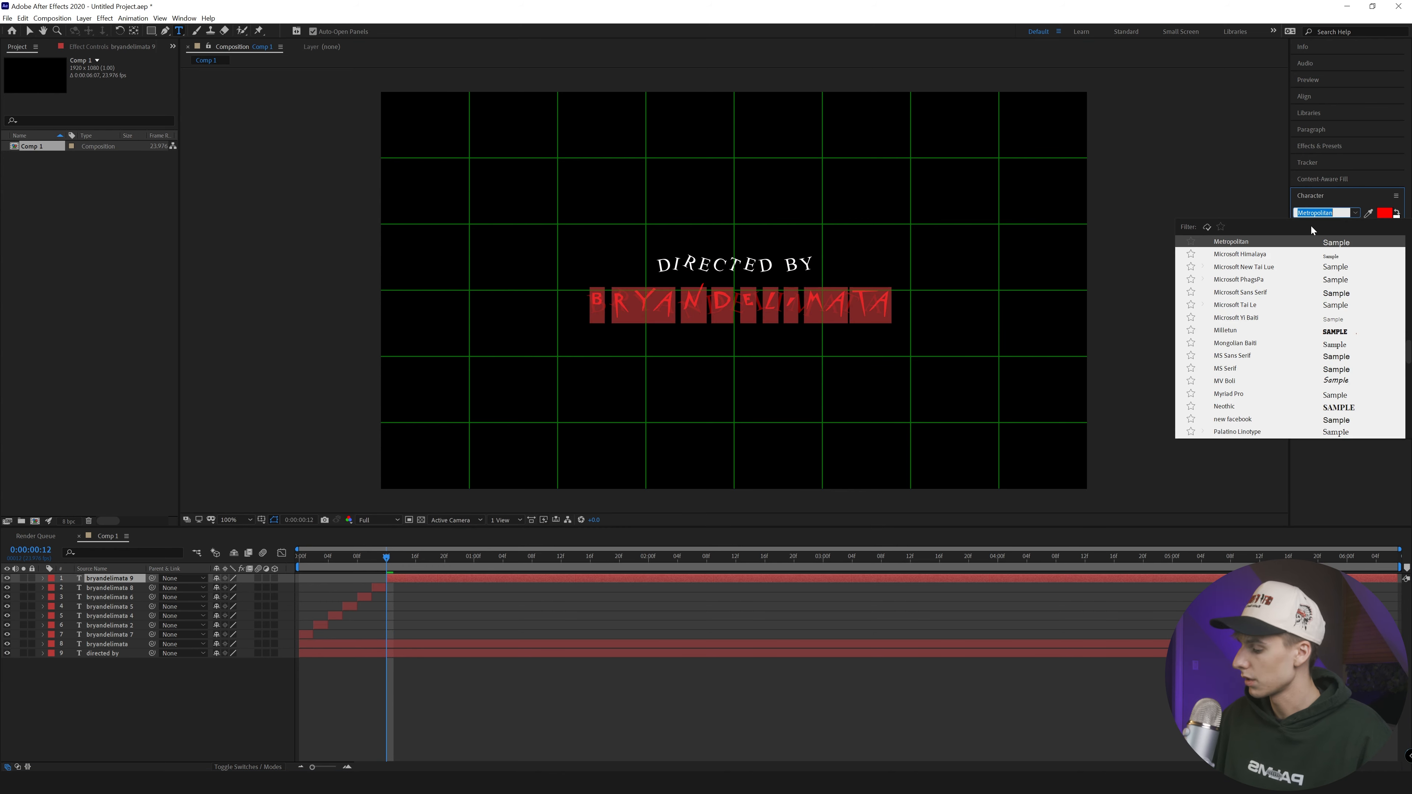
text(lake)
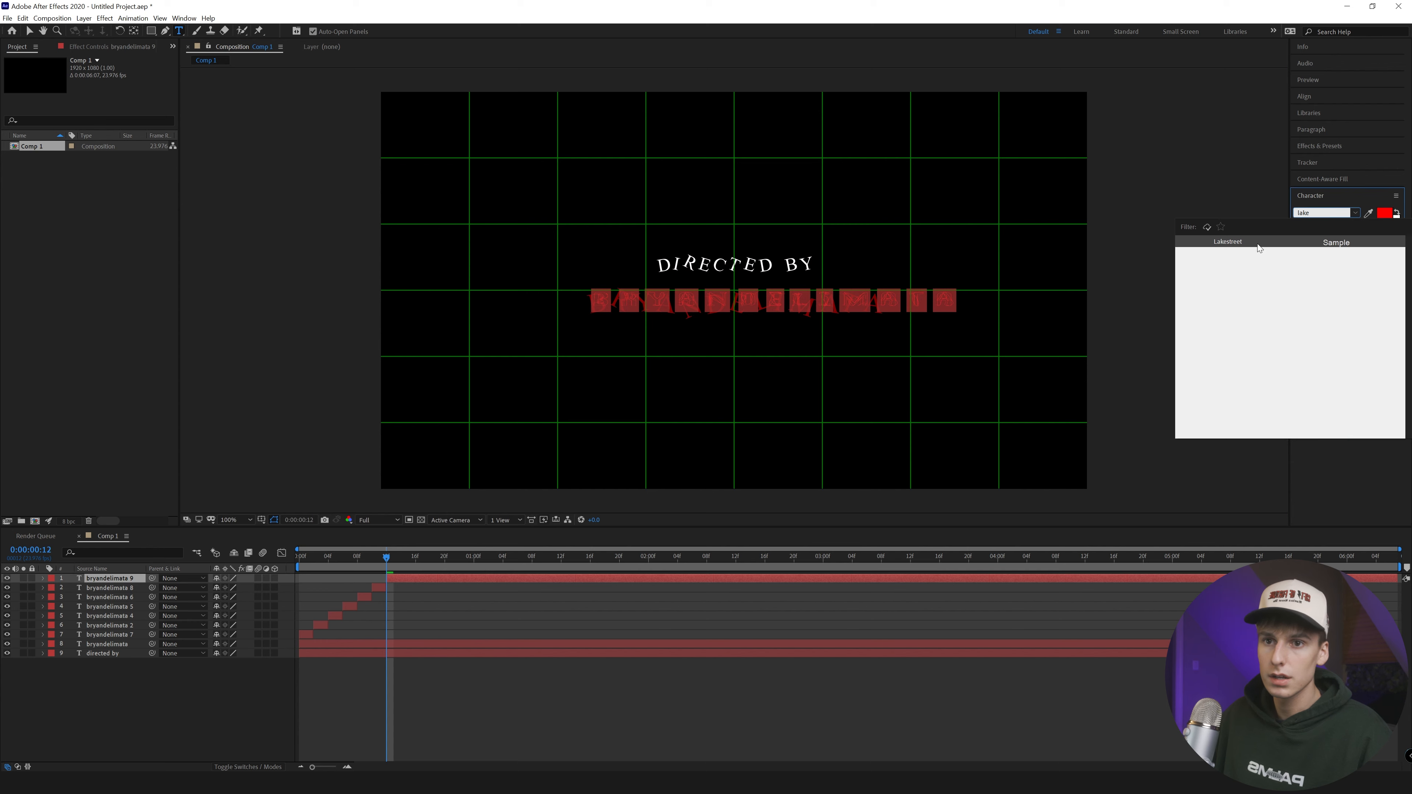
click(1257, 244)
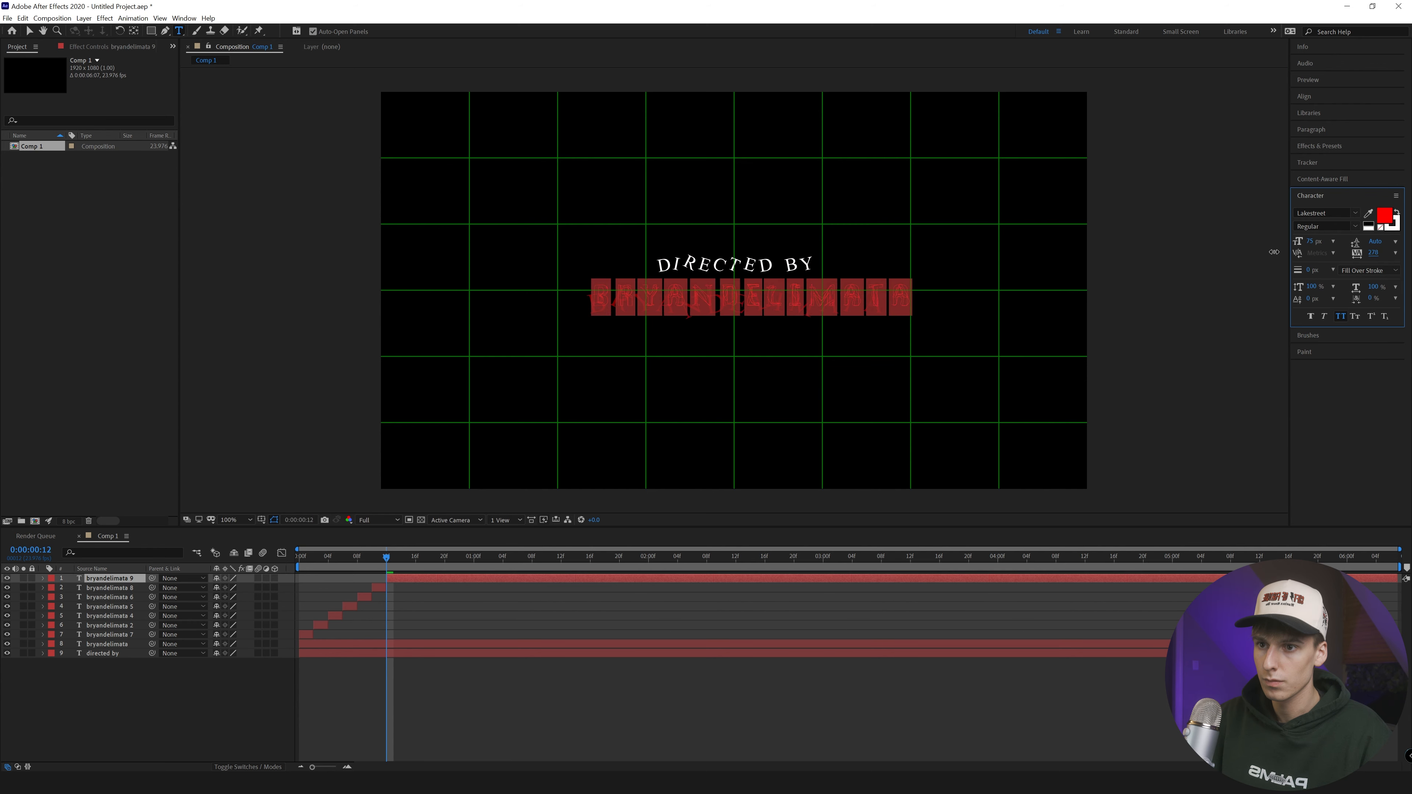
drag(1256, 253, 1249, 254)
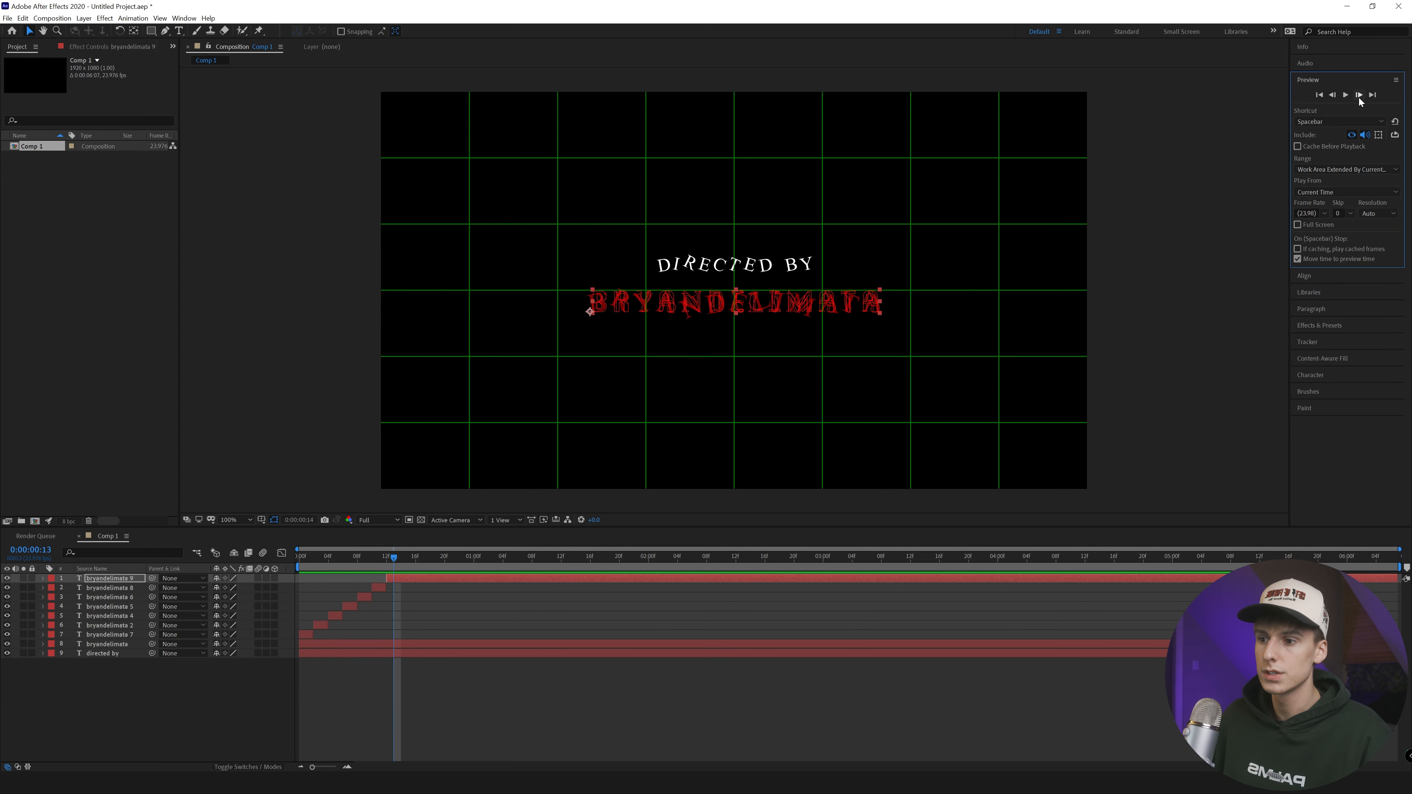
Split the top name layer at frame 14, with the new segment set in Caracura and moved up onto the reference title
click(1359, 94)
key(ctrl+shift+d)
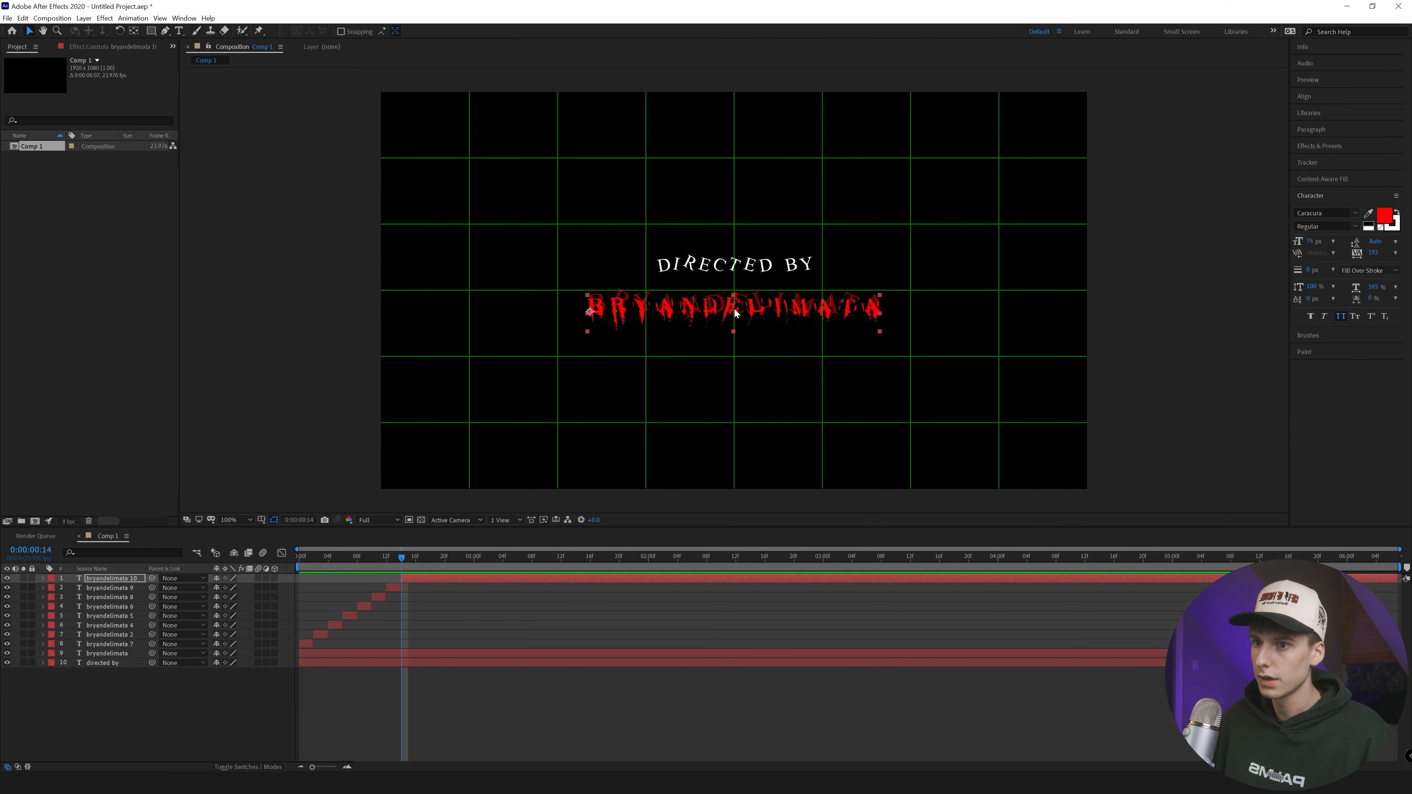
drag(735, 313, 735, 303)
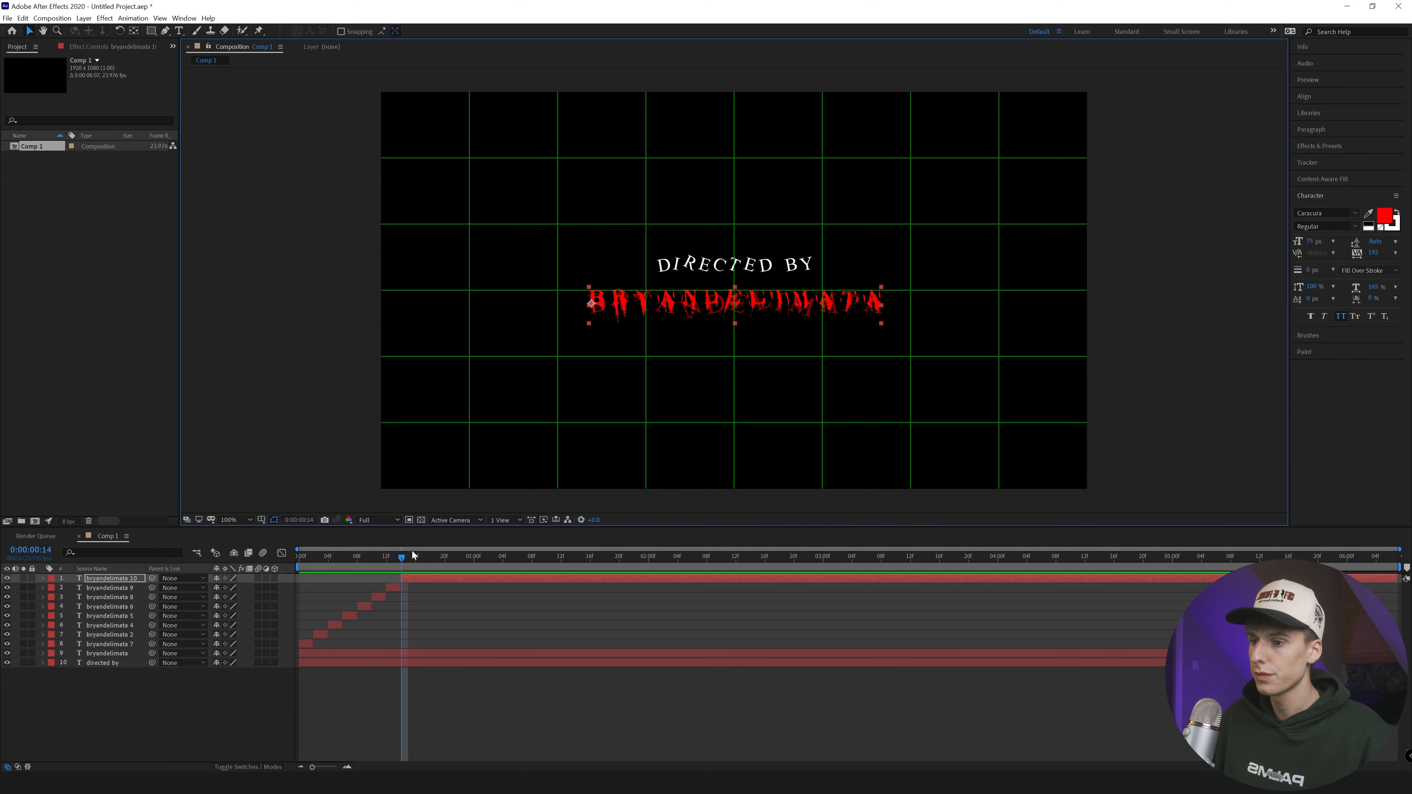
Advance to frame 16 and split the top name layer there
click(1359, 95)
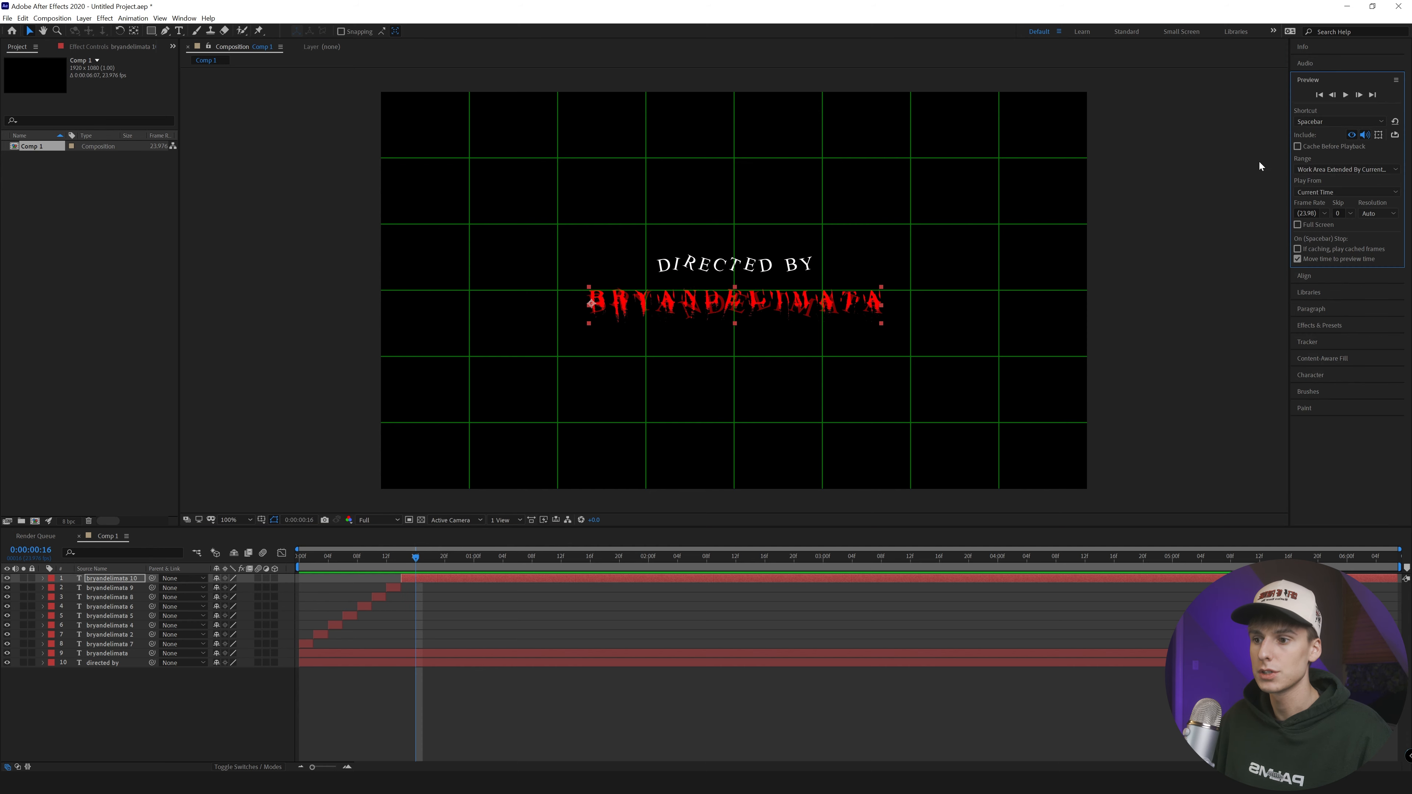
click(420, 580)
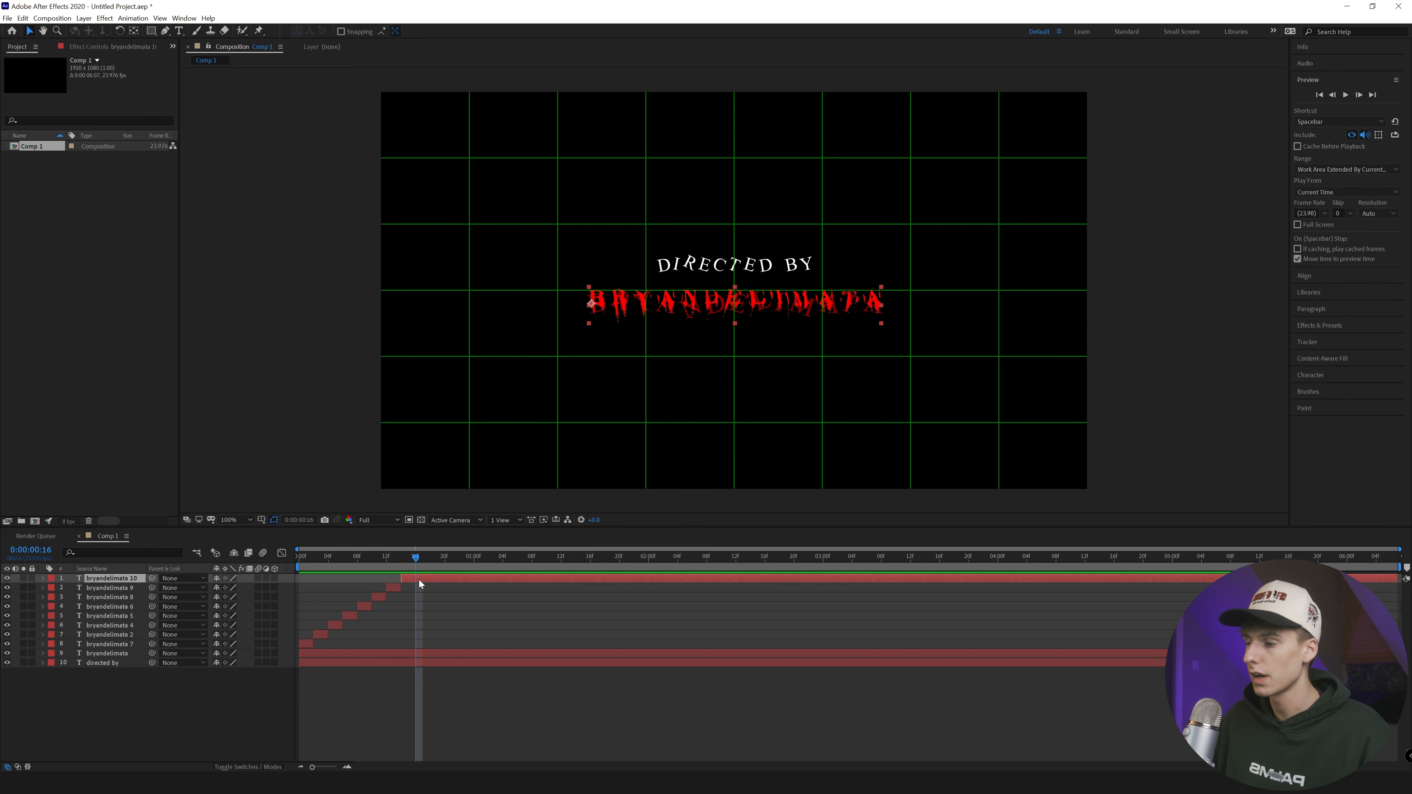
key(ctrl+shift+d)
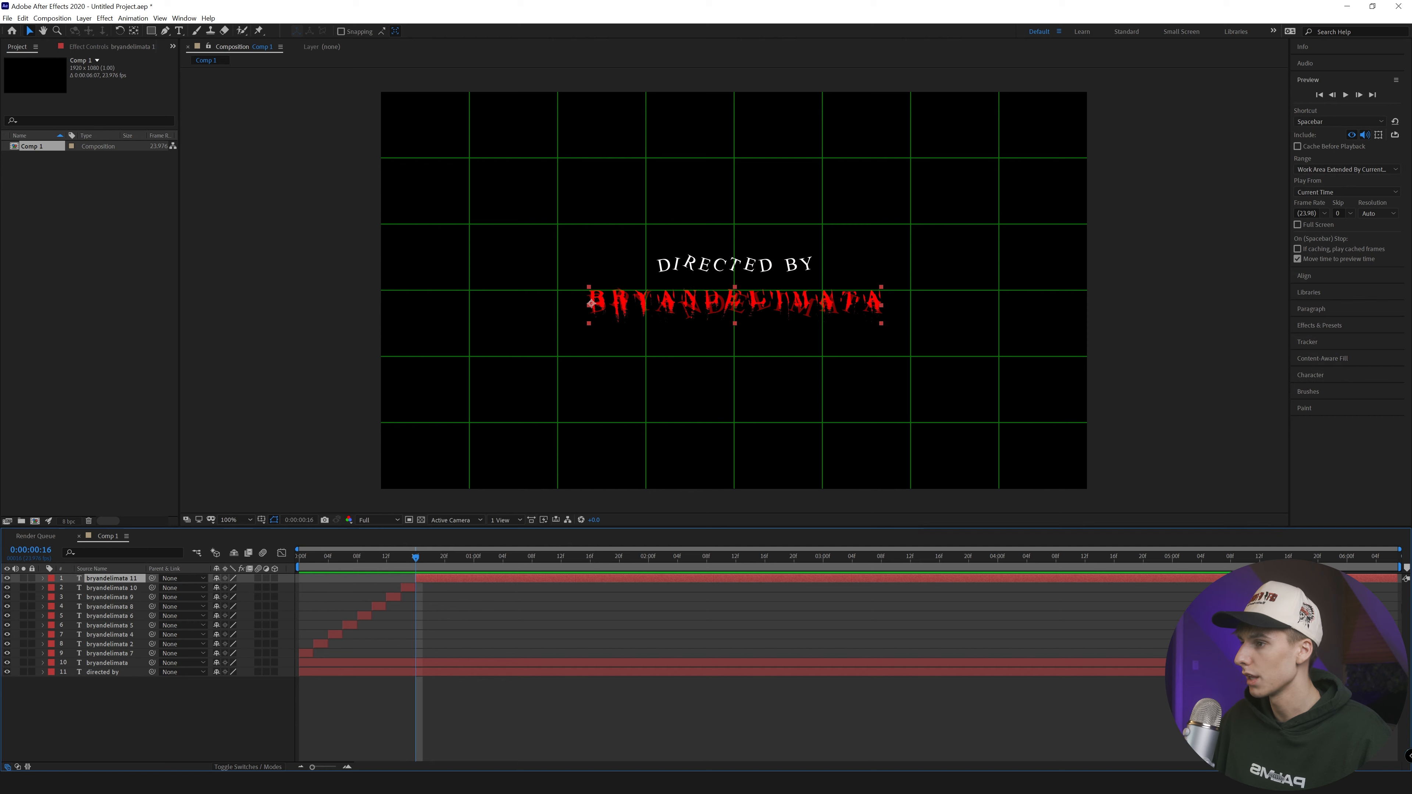
Set the name title starting at frame 16 in Dirty Ego and align it with the reference title
double_click(734, 302)
click(1356, 214)
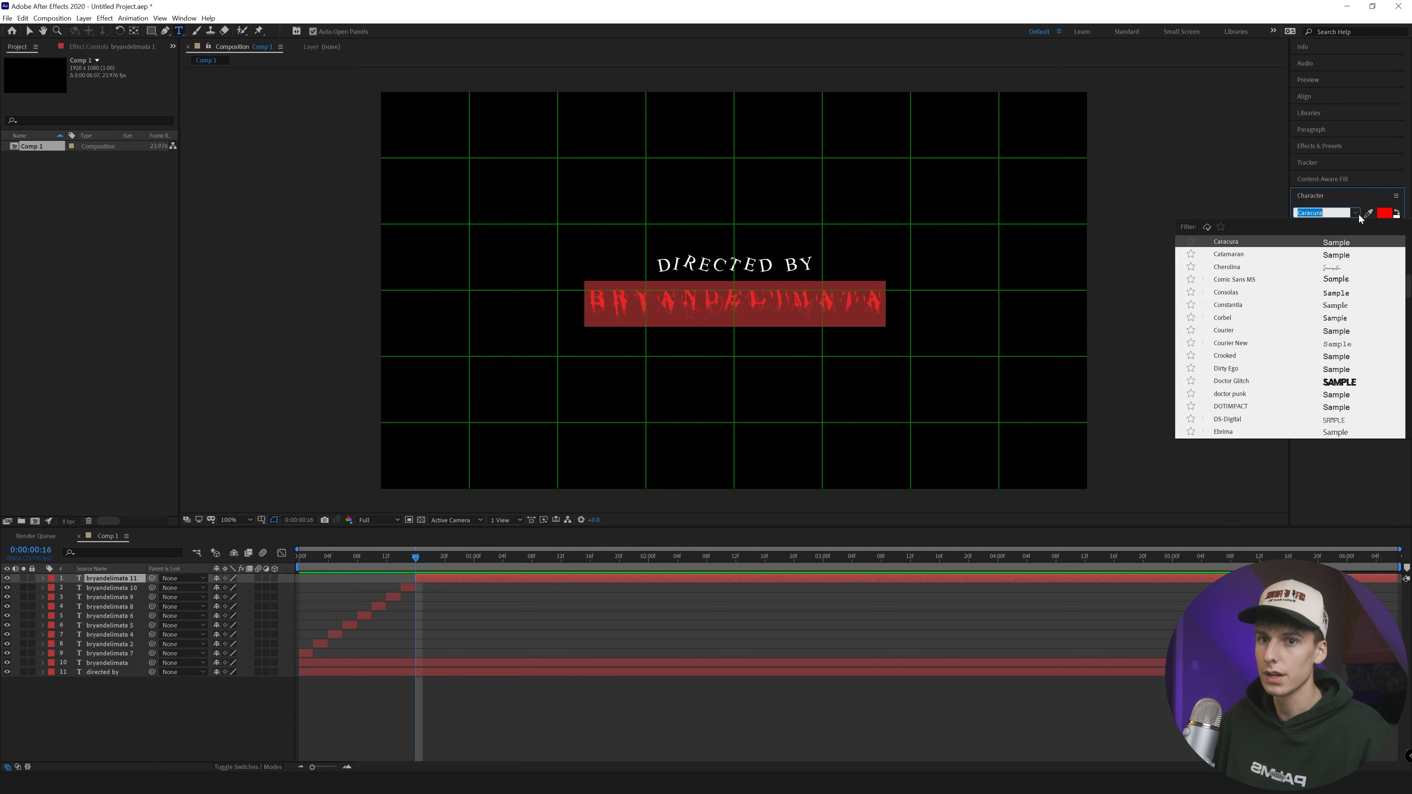
text(dirt)
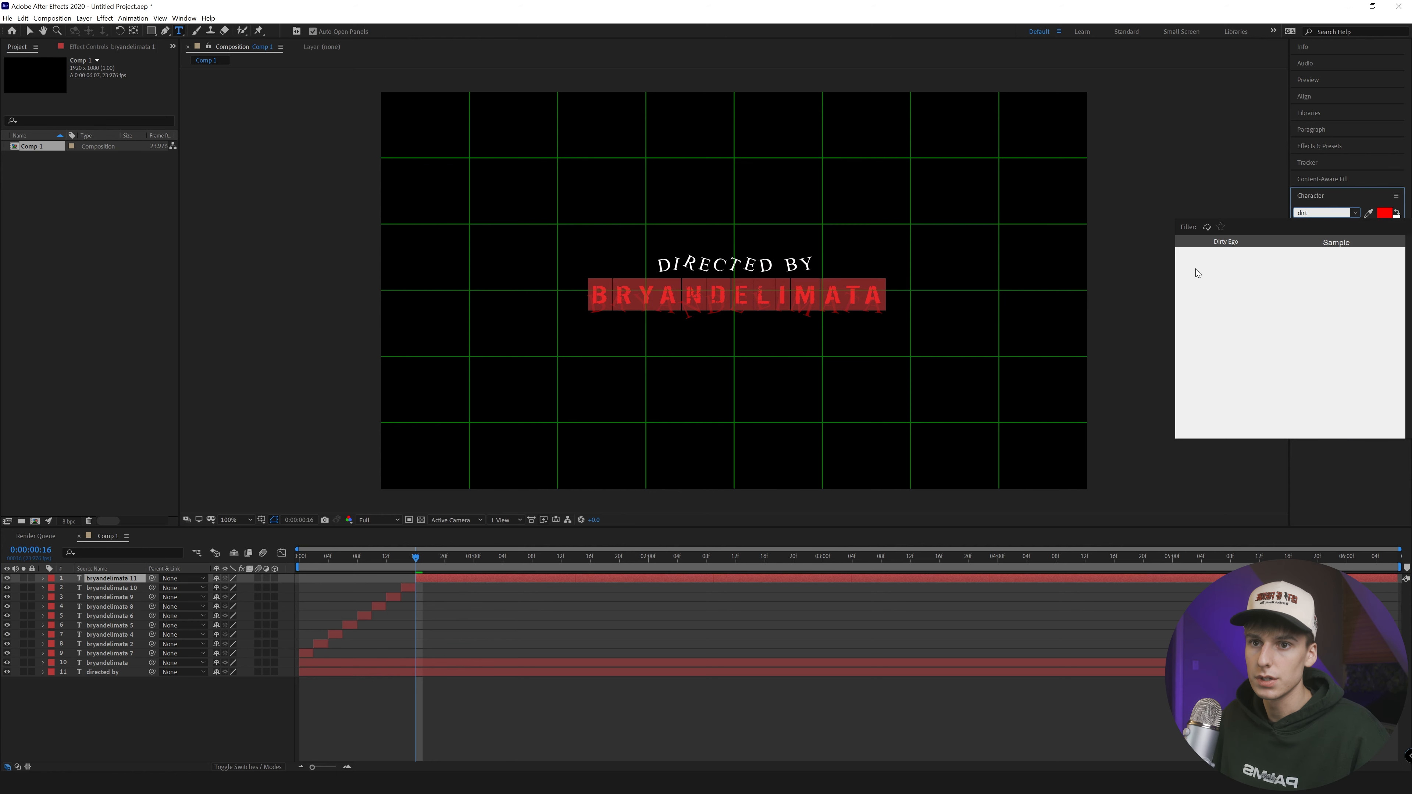
key(Return)
key(Escape)
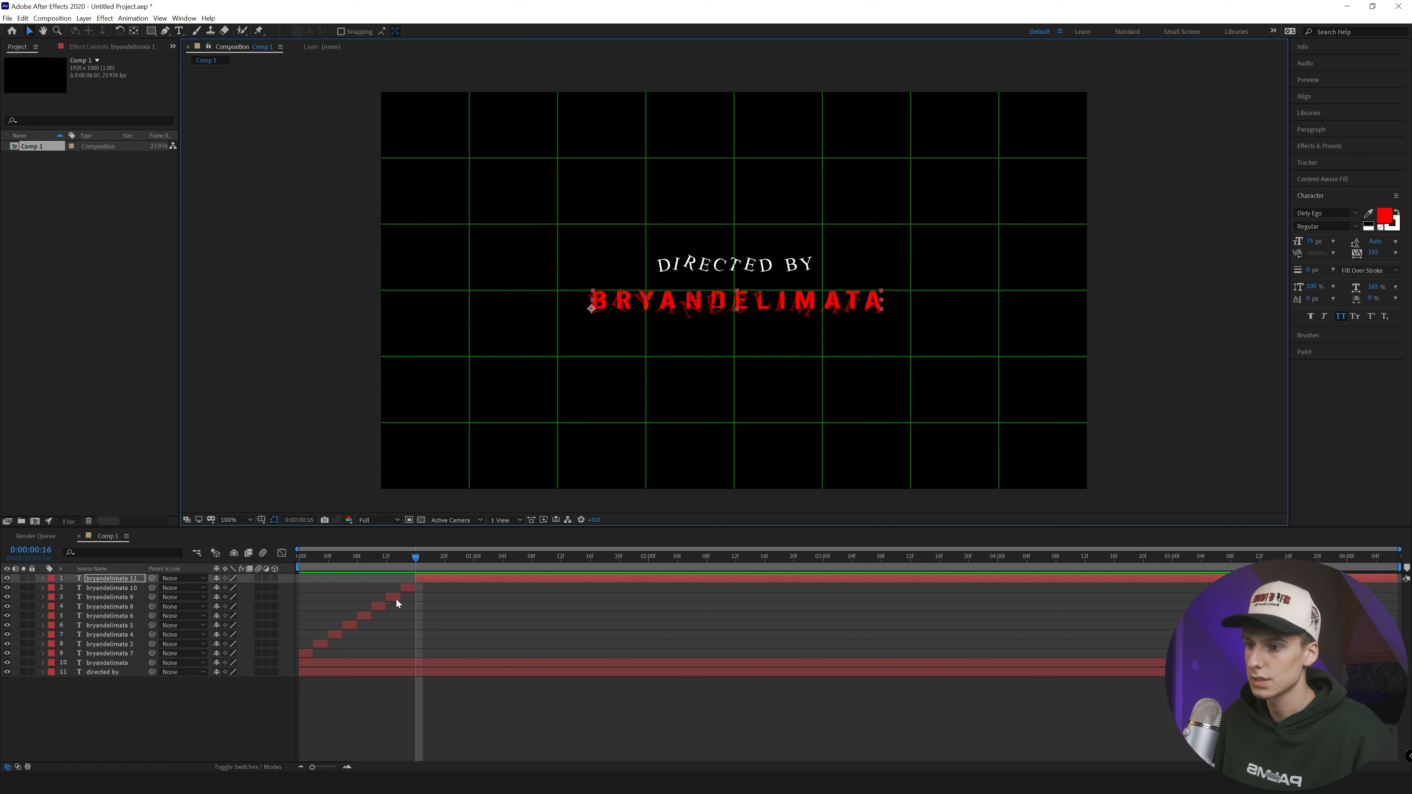
Split the top name layer at frame 18 and give the new segment a bold slanted font aligned with the reference title
click(1337, 87)
key(Page_Down)
key(Page_Down)
key(ctrl+shift+d)
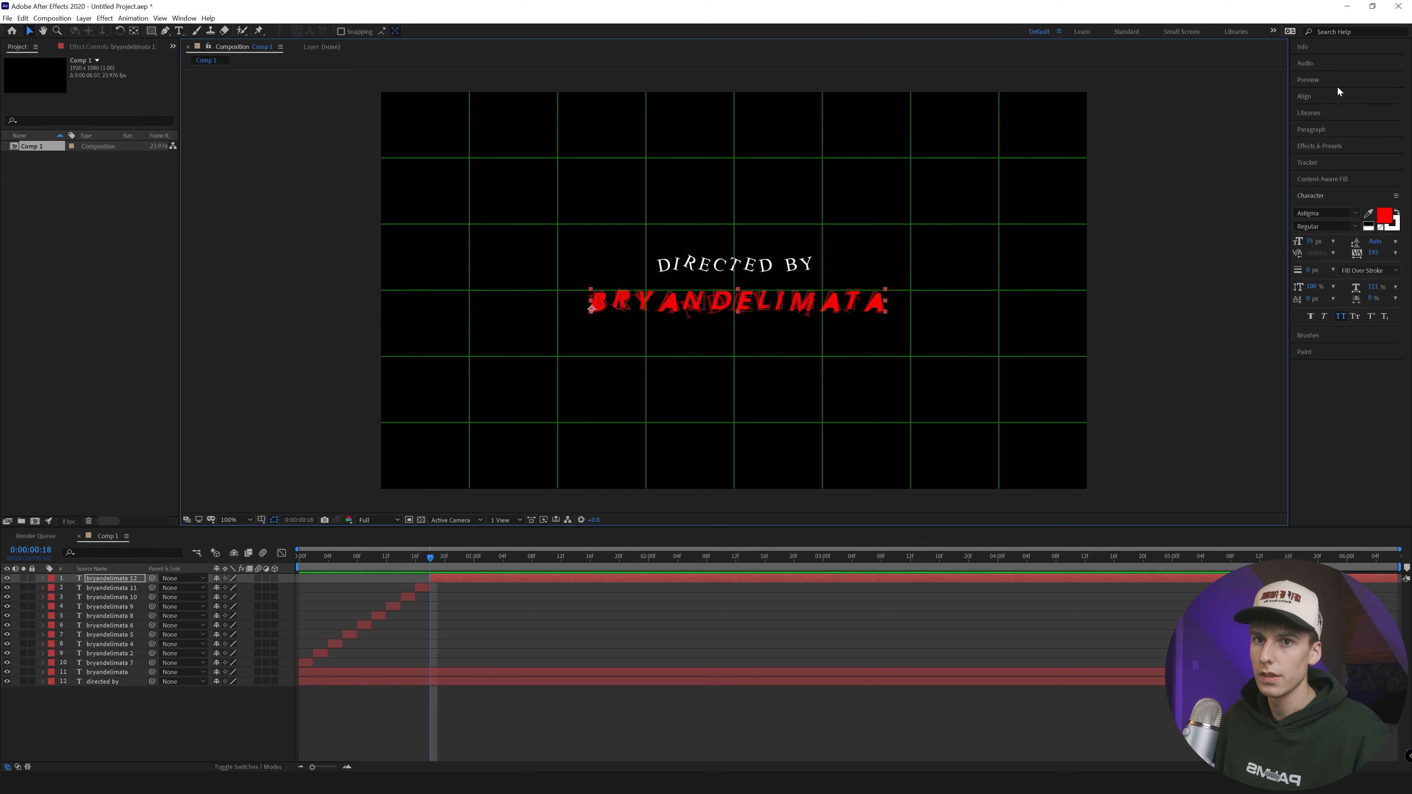
End the top name layer at frame 20 and delete the full-length reference name layer
click(1338, 87)
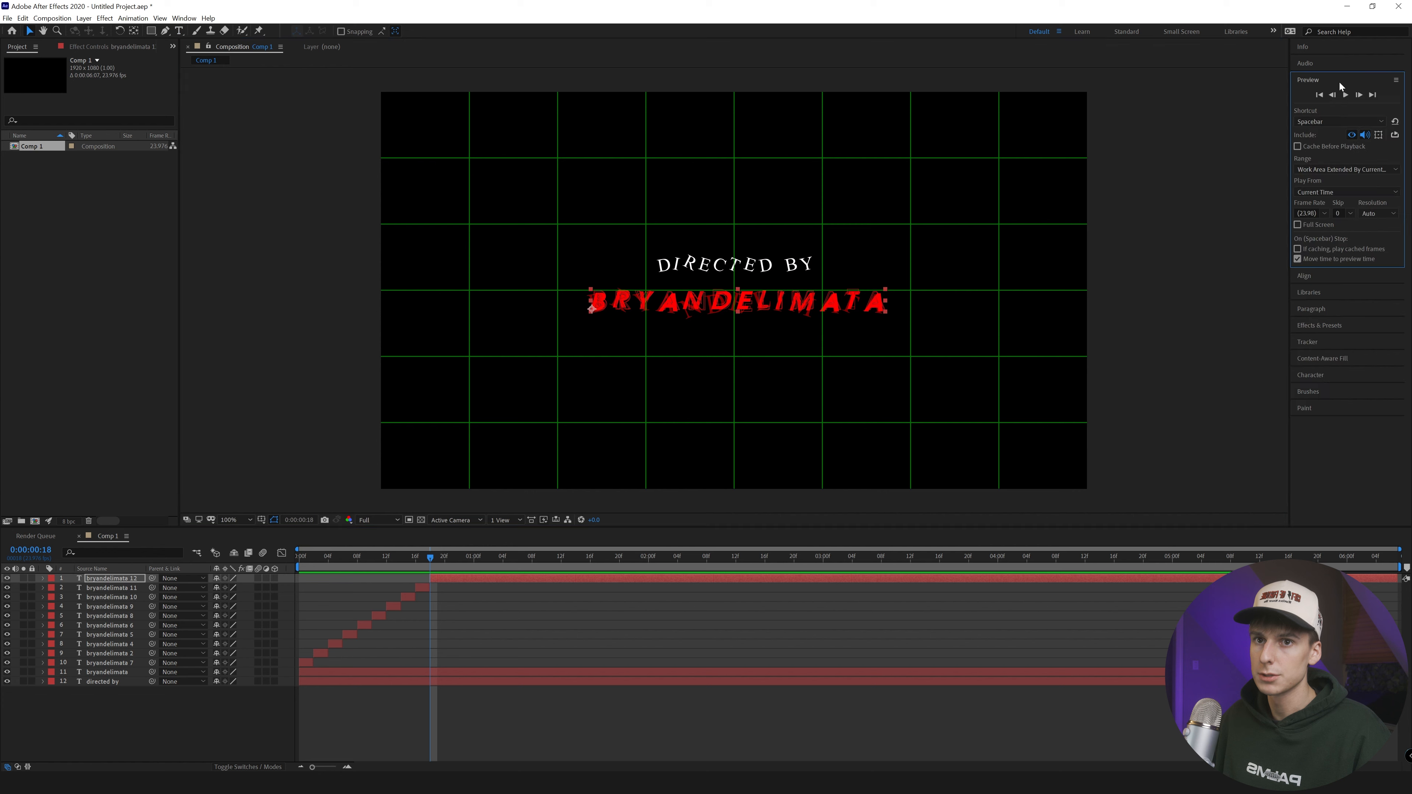
key(Page_Down)
key(Page_Down)
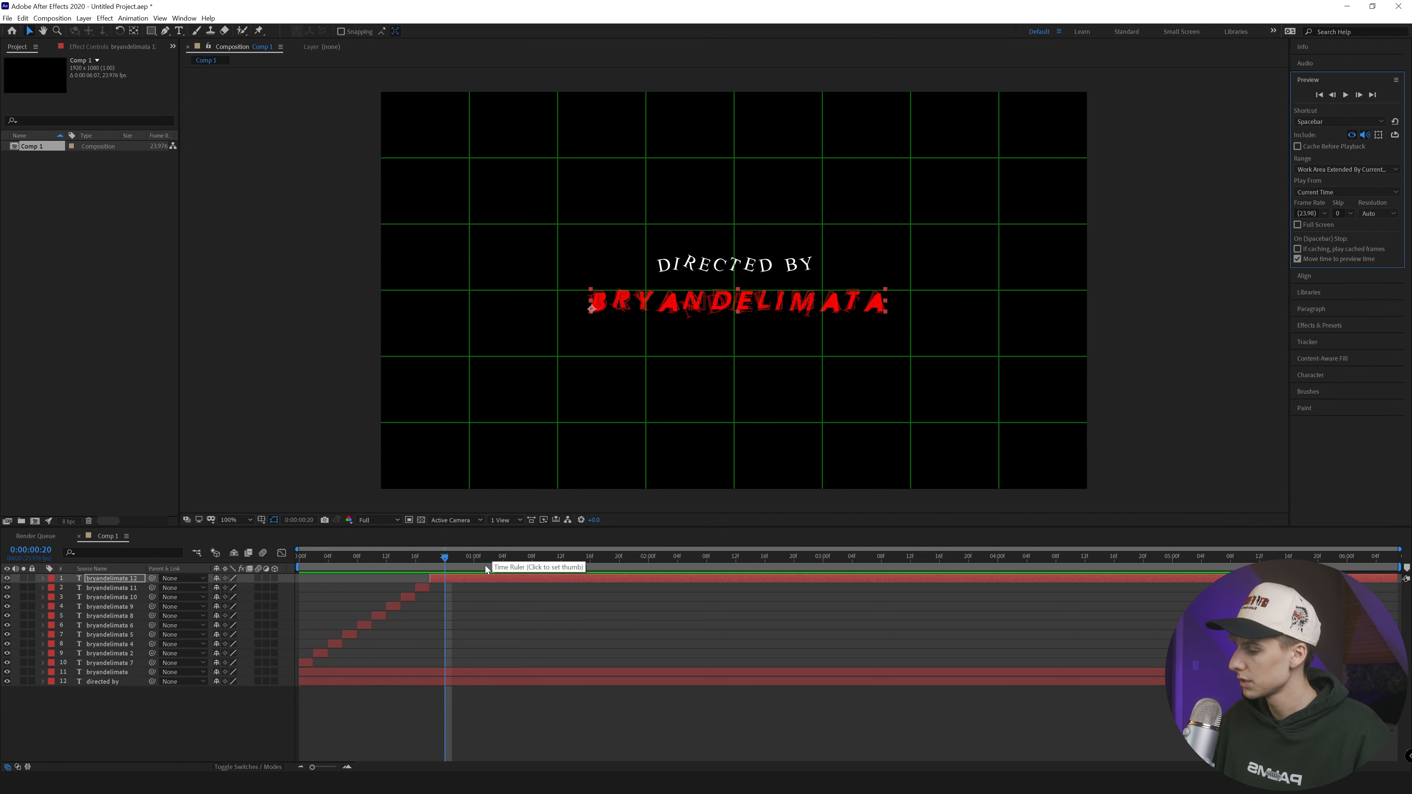
key(alt+bracketright)
click(405, 672)
key(Delete)
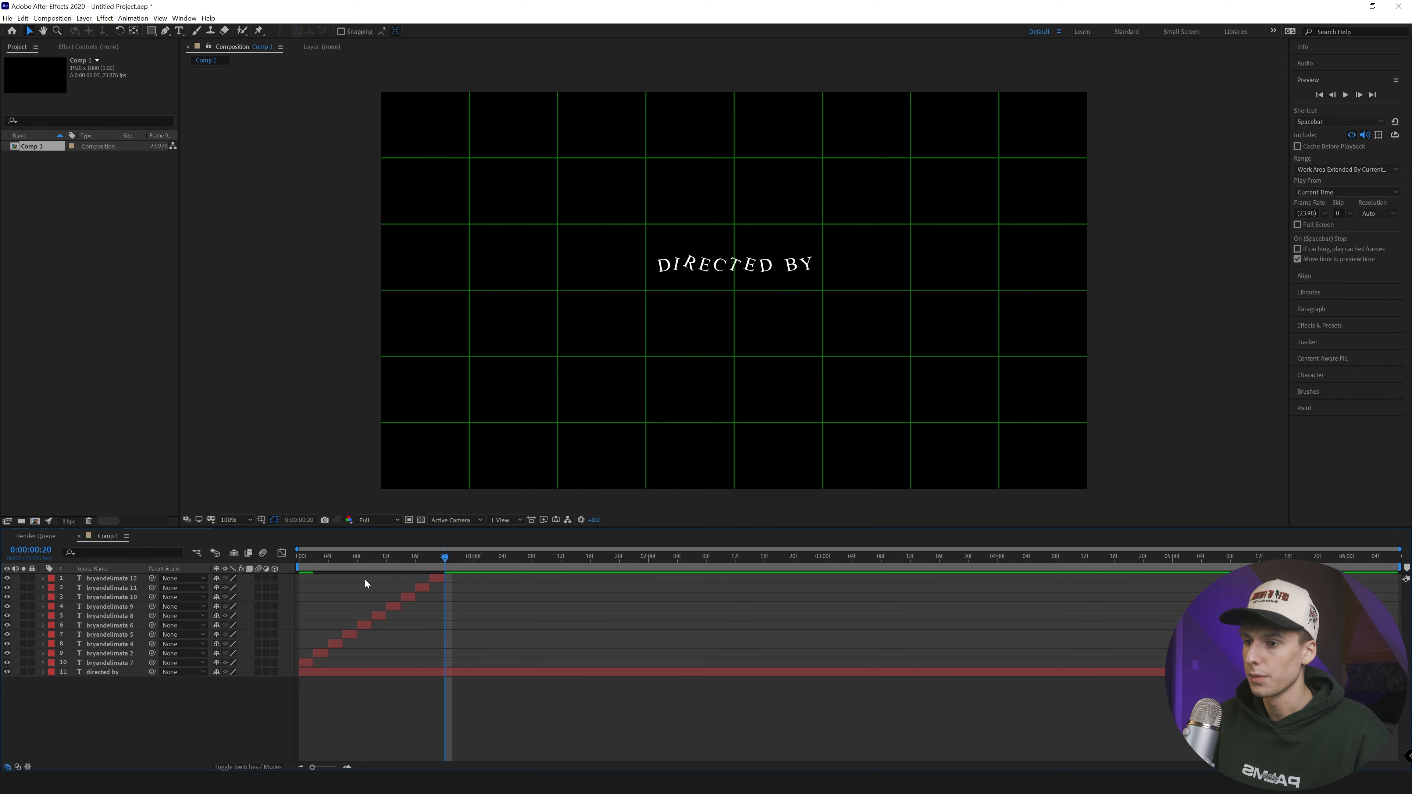
Play and scrub the title animation from the first frame to check the font changes
key(space)
key(Home)
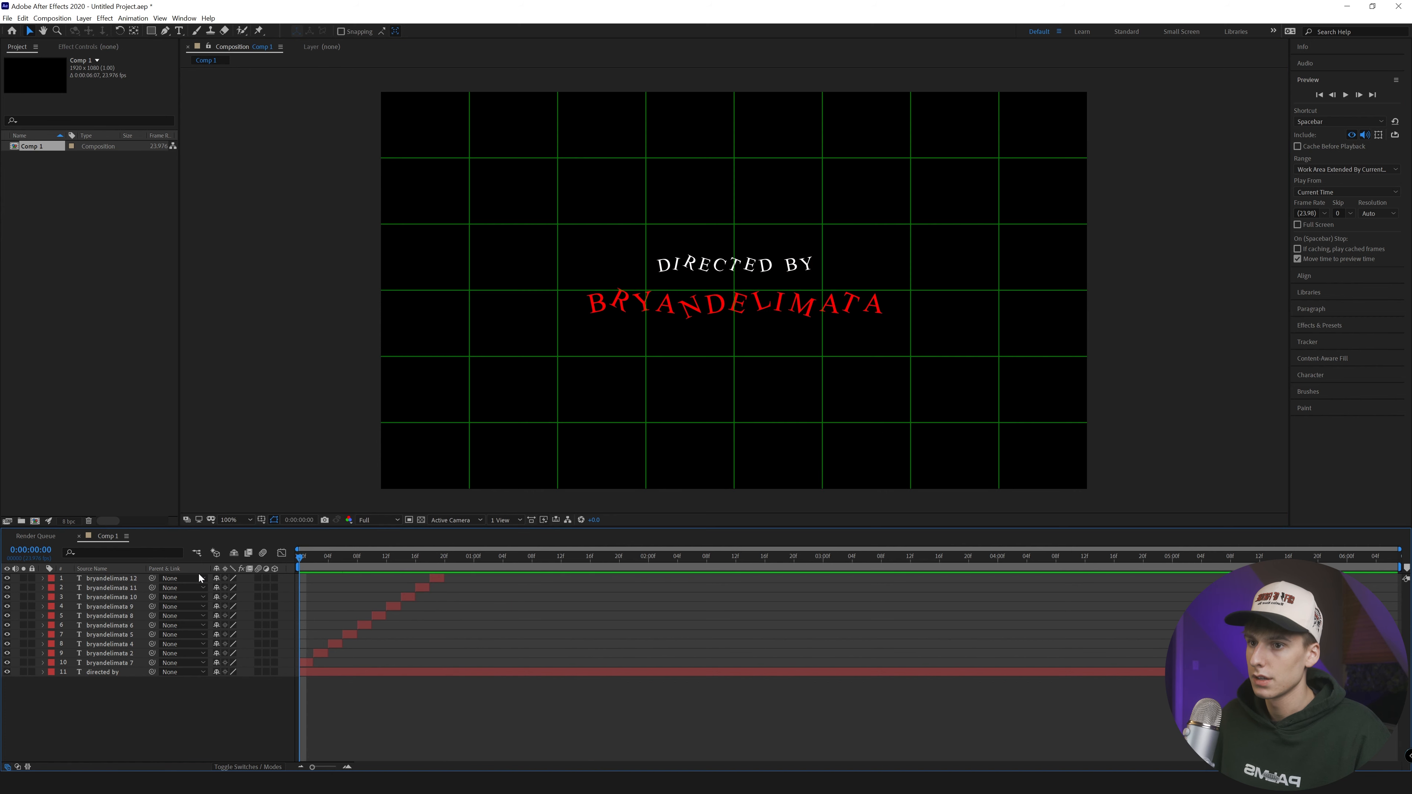
key(space)
drag(304, 566, 371, 579)
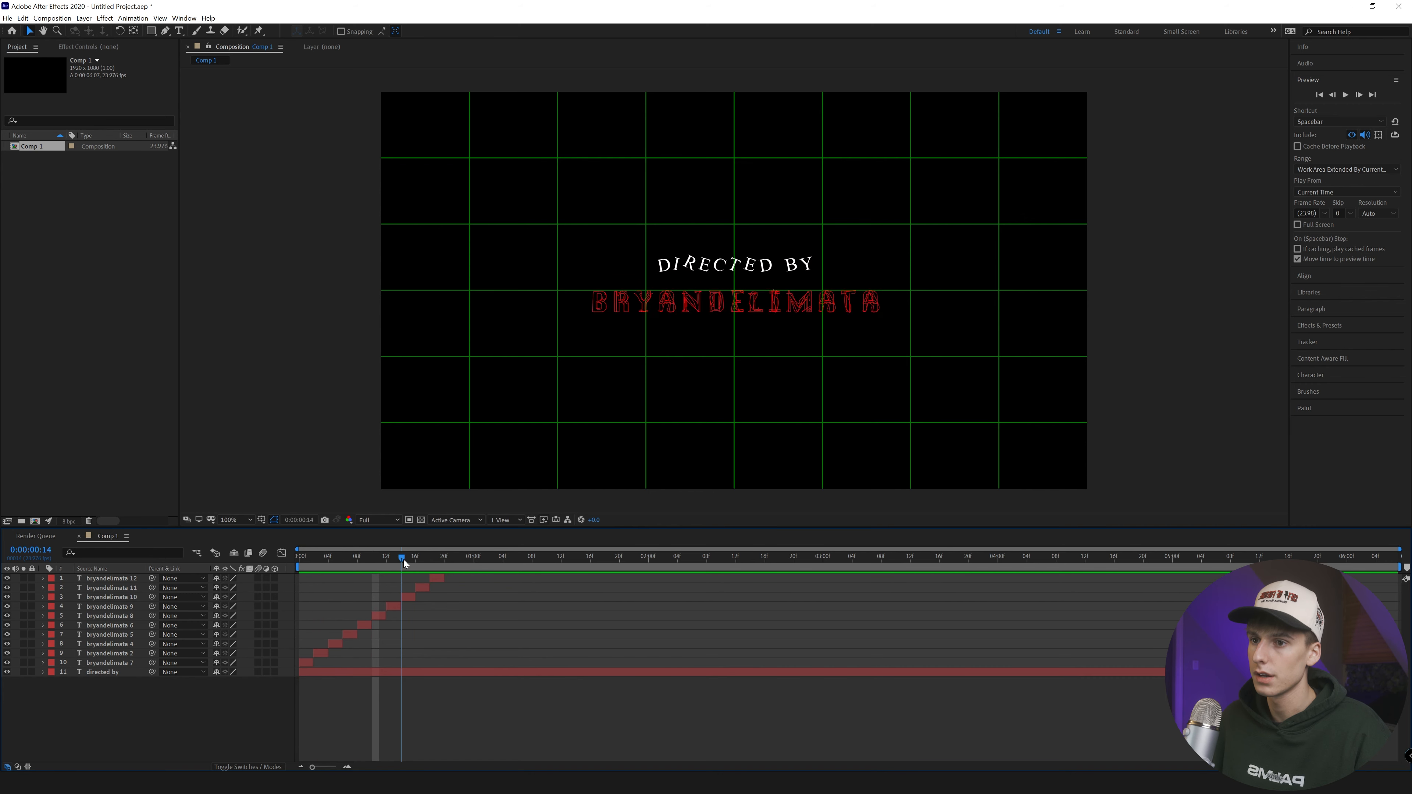
Hide the grid overlay in the composition view and play the animation from the first frame
key(Home)
click(274, 519)
click(281, 539)
key(space)
Split the 'directed by' layer at frame 20 and delete the part after it
drag(511, 567, 447, 567)
click(458, 671)
key(ctrl+shift+d)
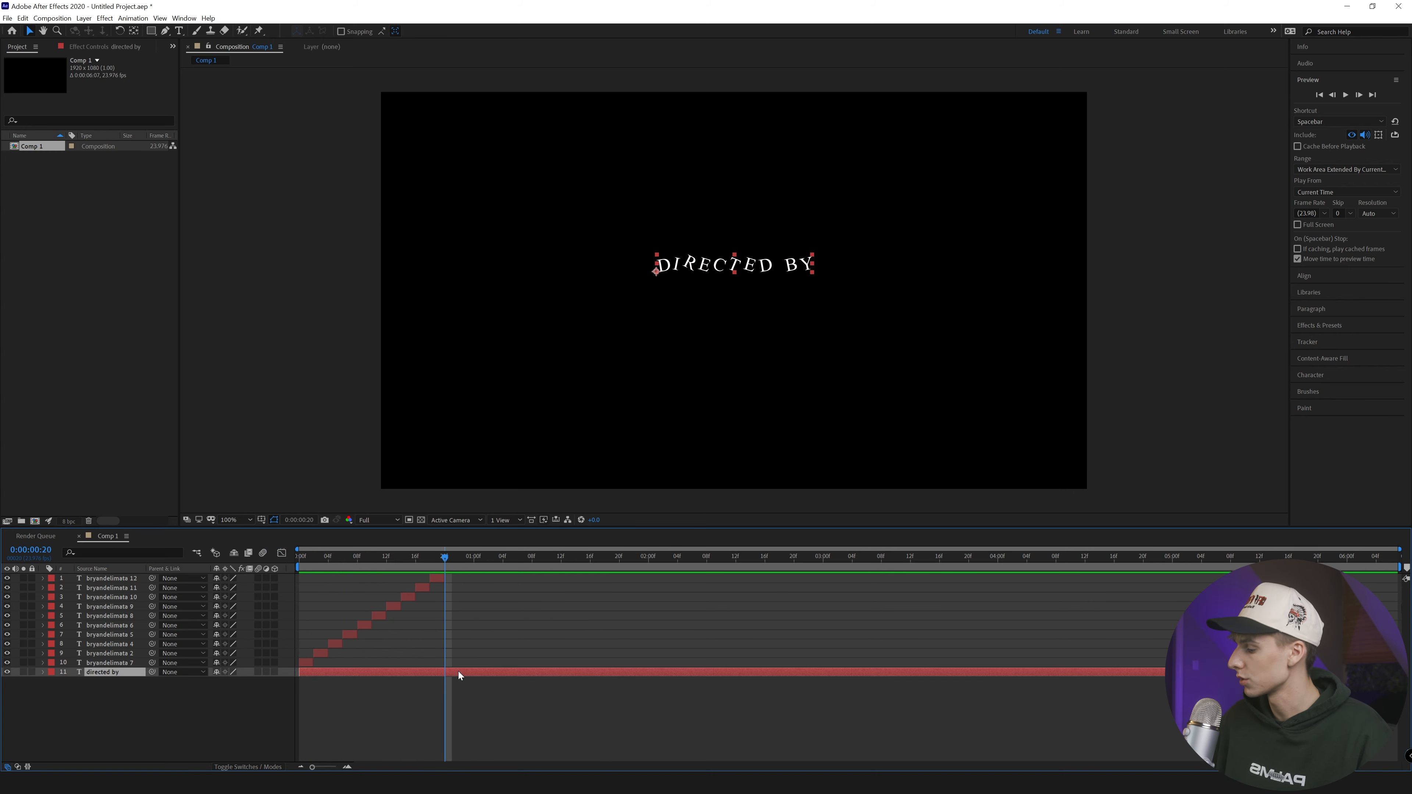
key(Delete)
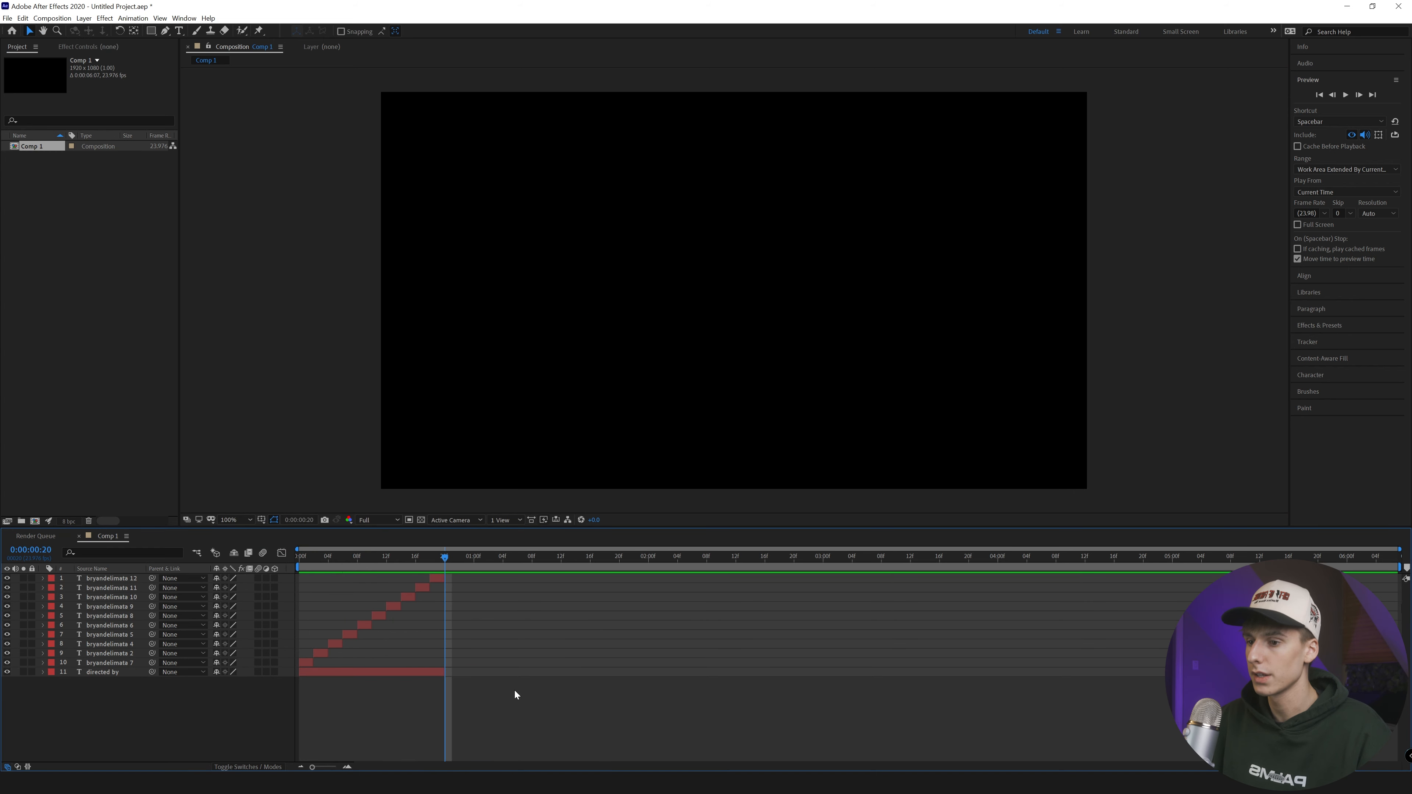
Set the end of the work area to frame 20, zooming the timeline to line it up exactly with the layer ends
mouse_move(452, 566)
mouse_down()
mouse_move(421, 562)
mouse_move(445, 566)
mouse_up()
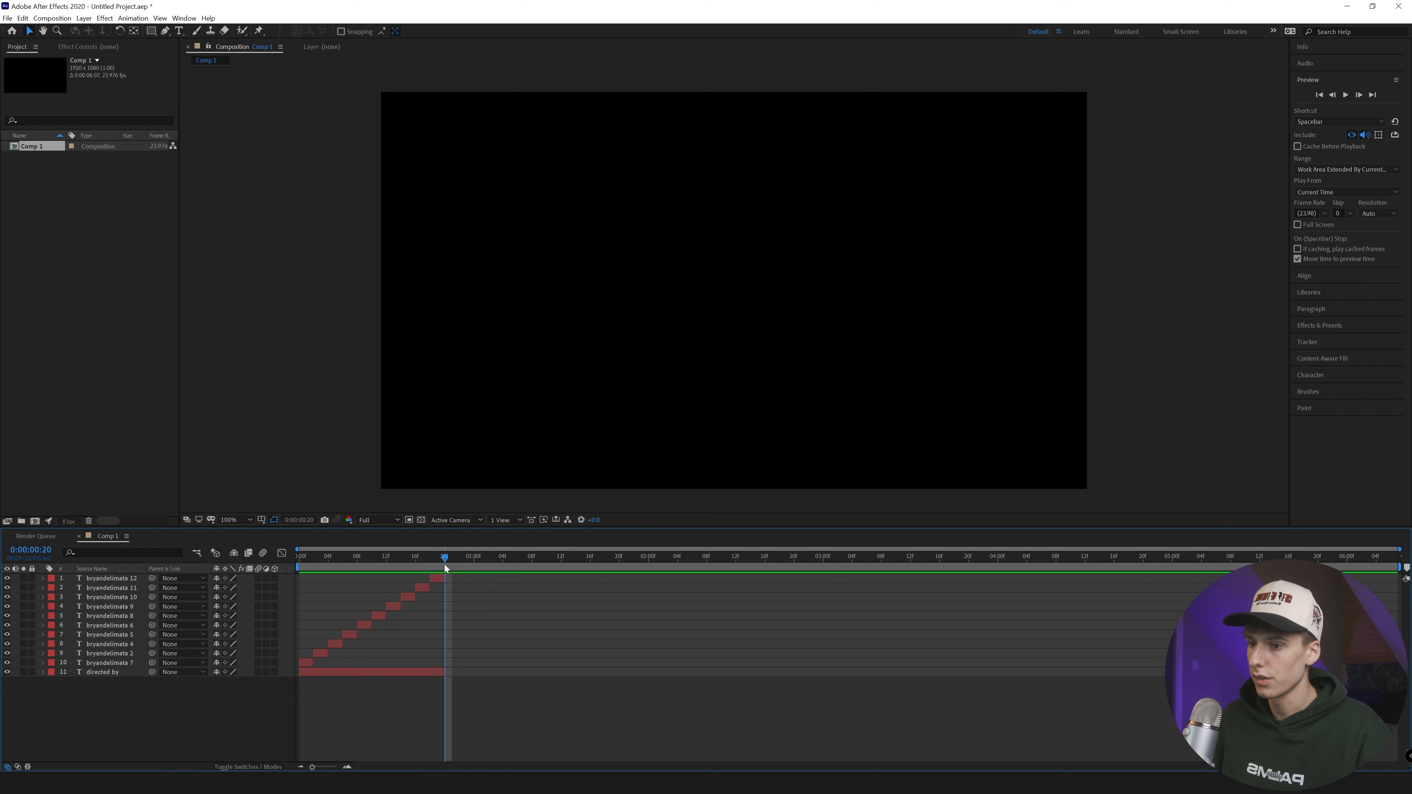
key(n)
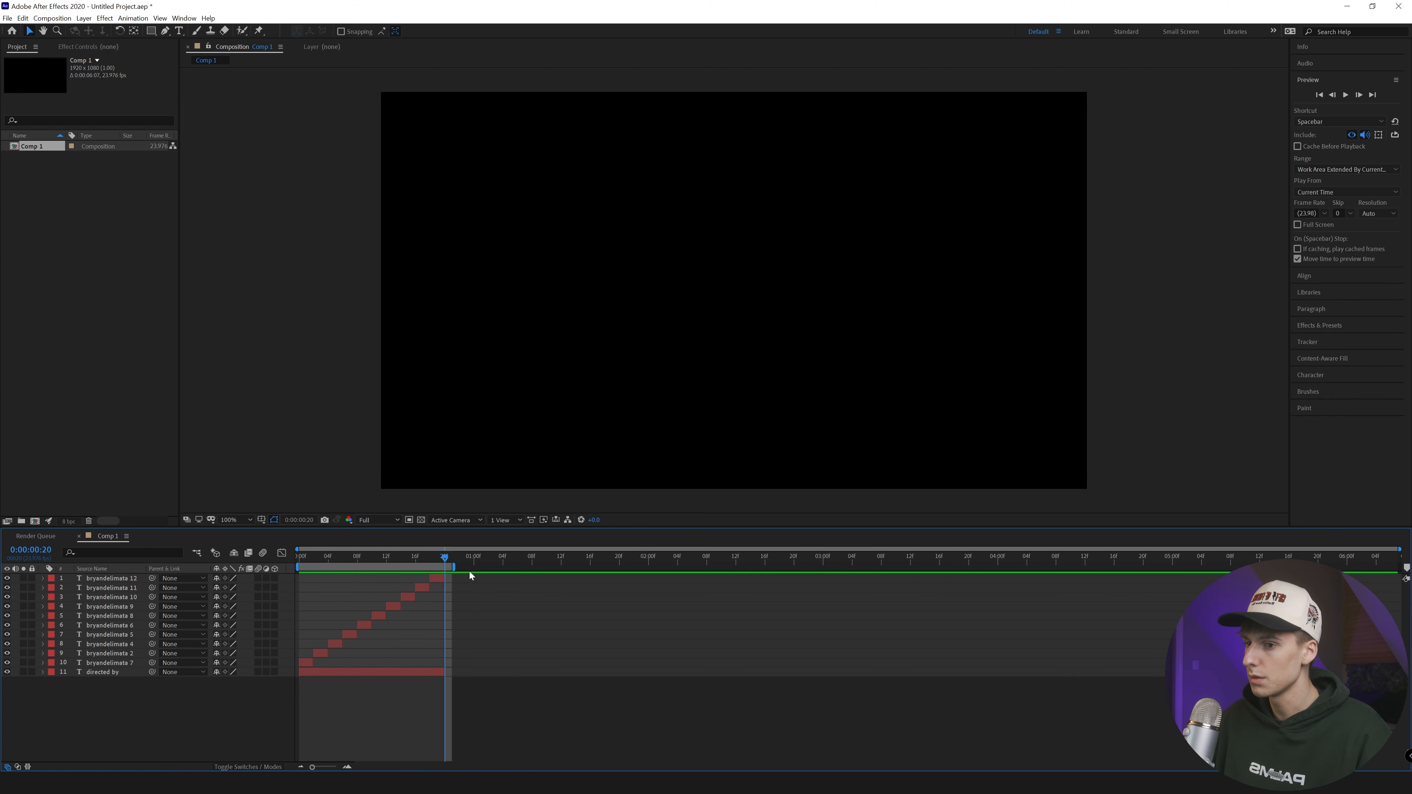
click(347, 767)
click(348, 767)
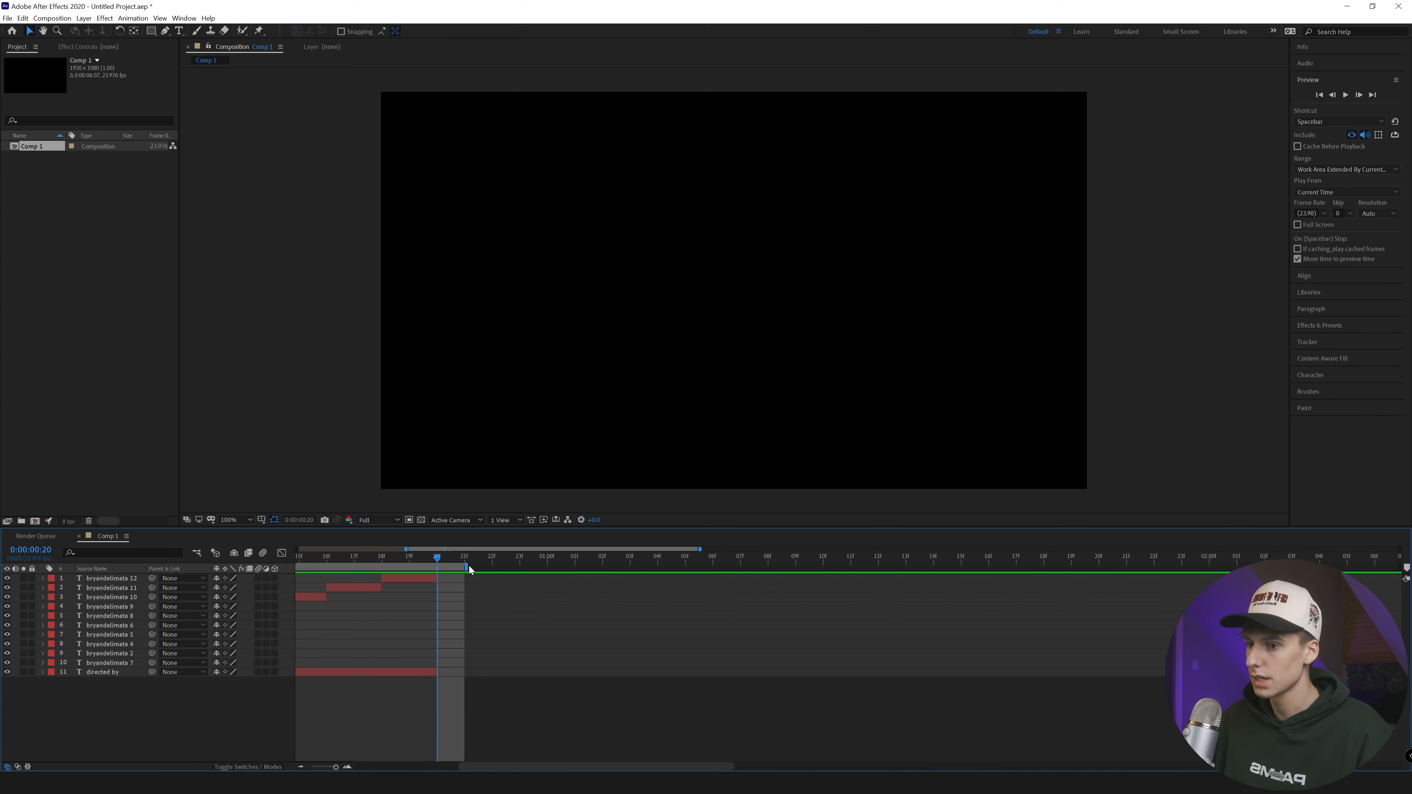
drag(466, 567, 450, 565)
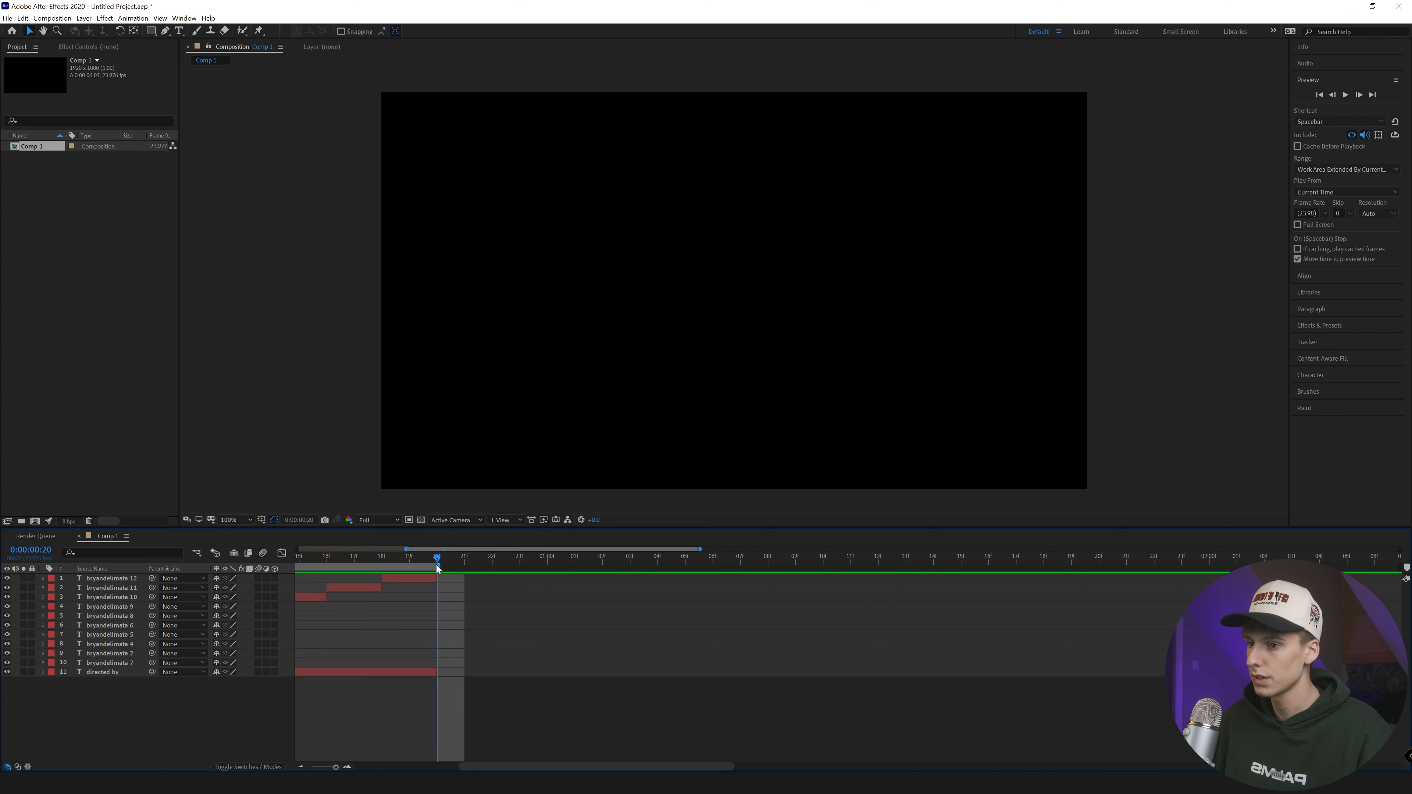
Trim the composition to the work area and play it back
right_click(436, 565)
click(498, 592)
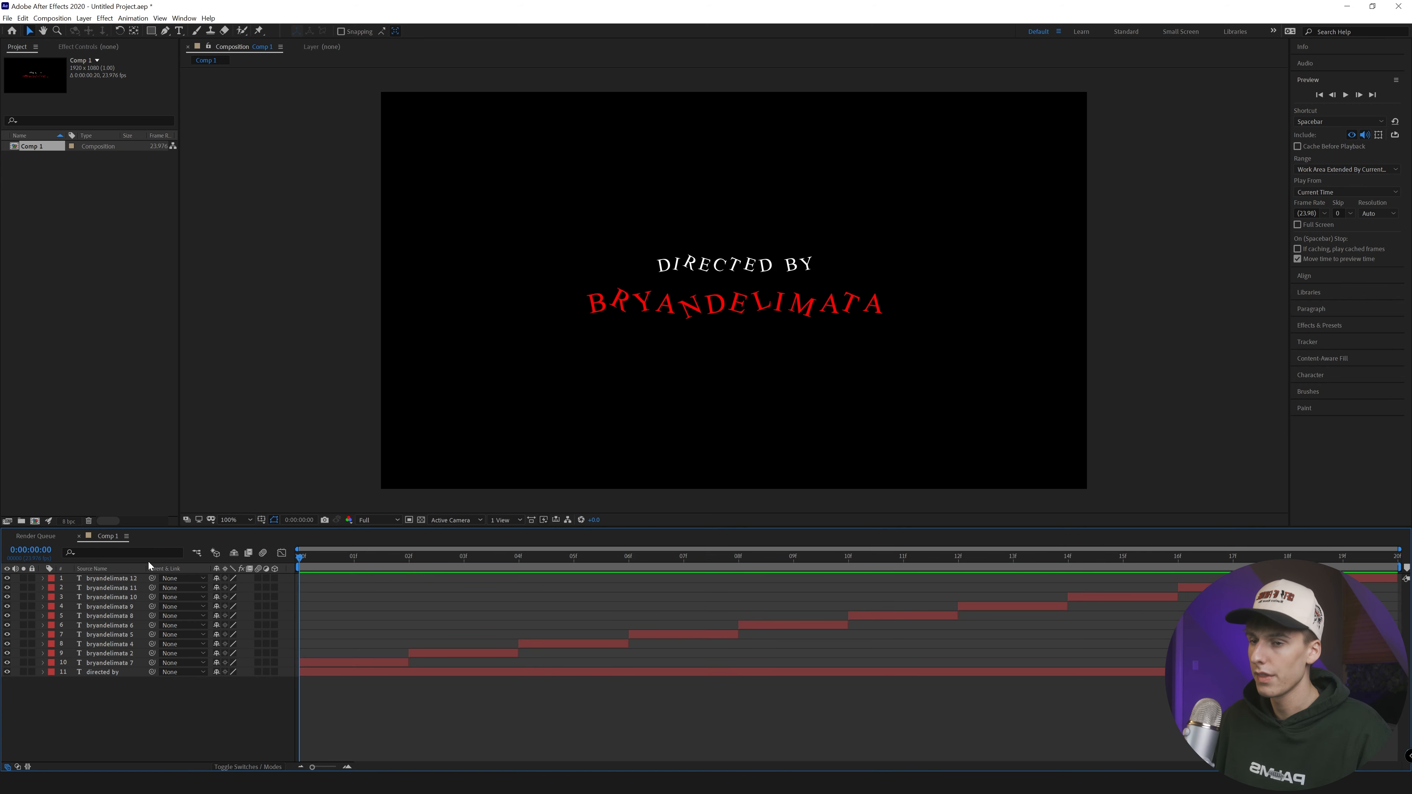
key(space)
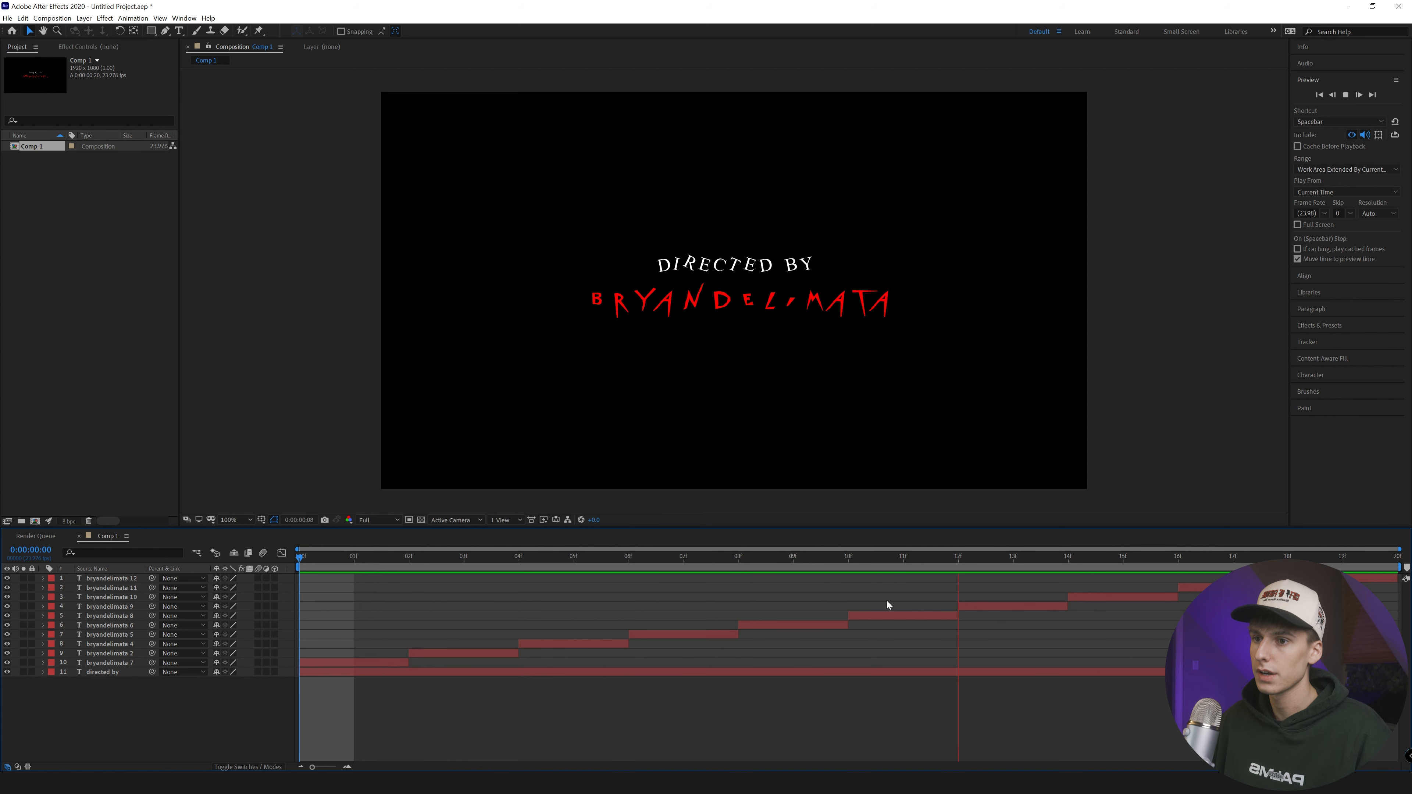
Rename the composition DirectedBY and play it back from the first frame
click(130, 303)
key(Return)
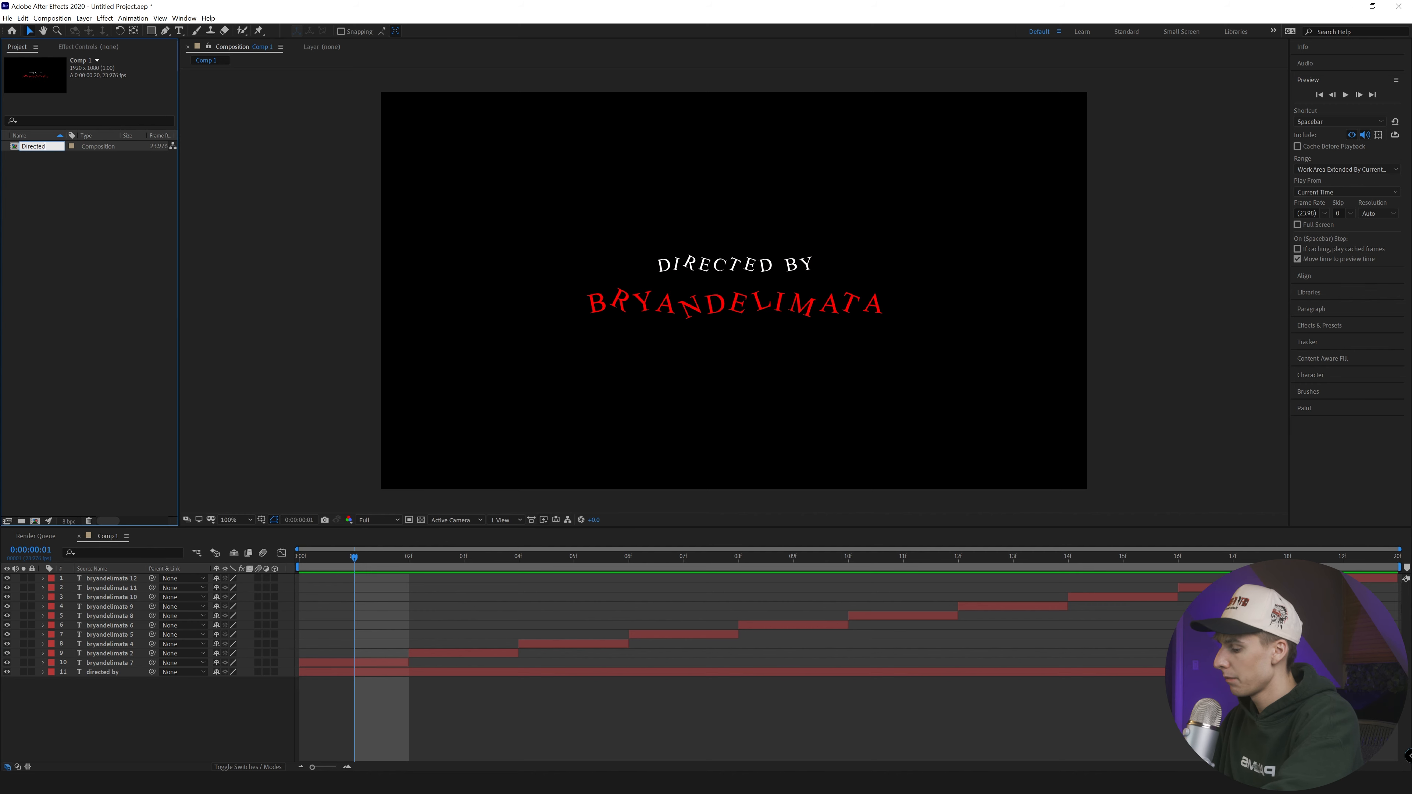
key(Return)
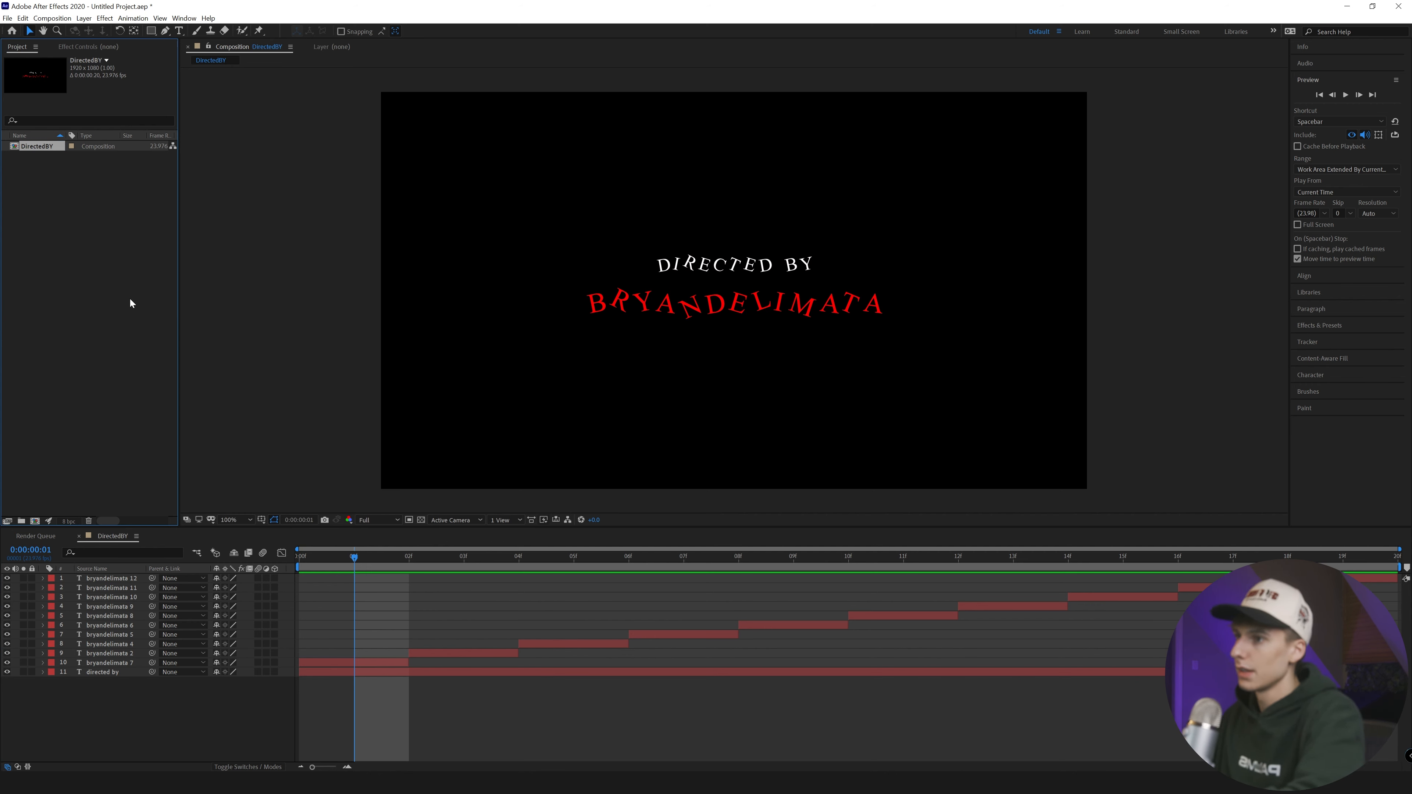
click(301, 559)
key(space)
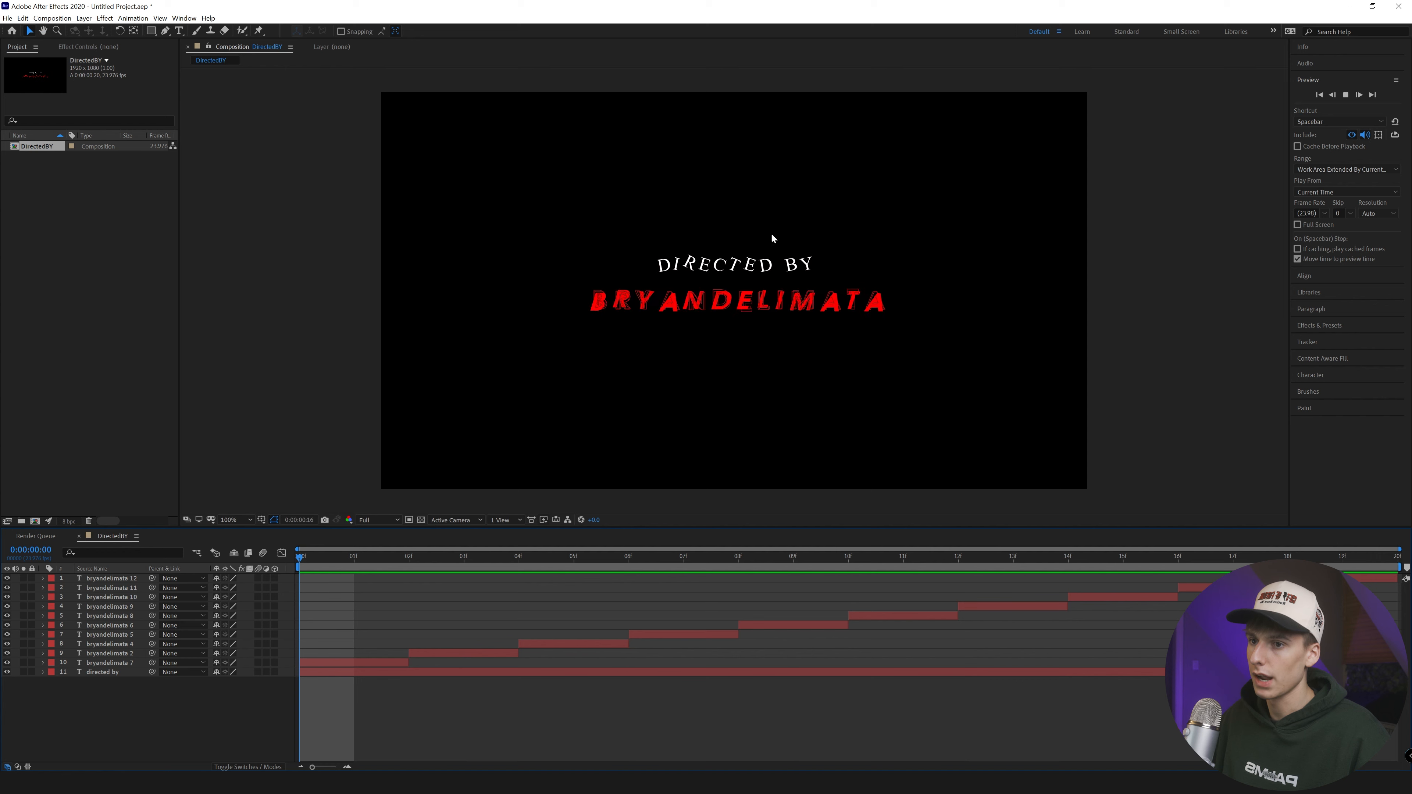
Create a new composition named IntroTITLES
click(35, 521)
key(BackSpace)
text(IntroTITLES)
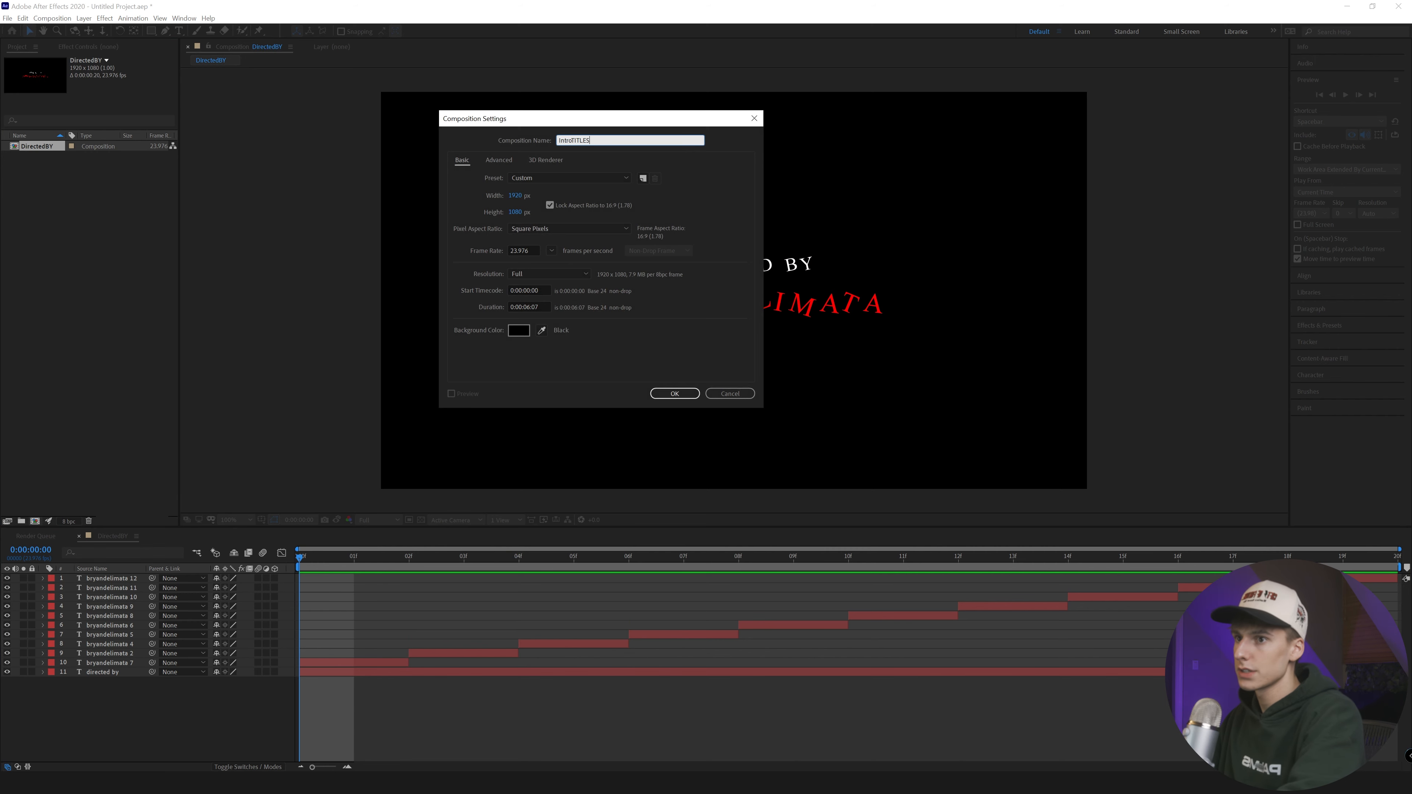
key(Return)
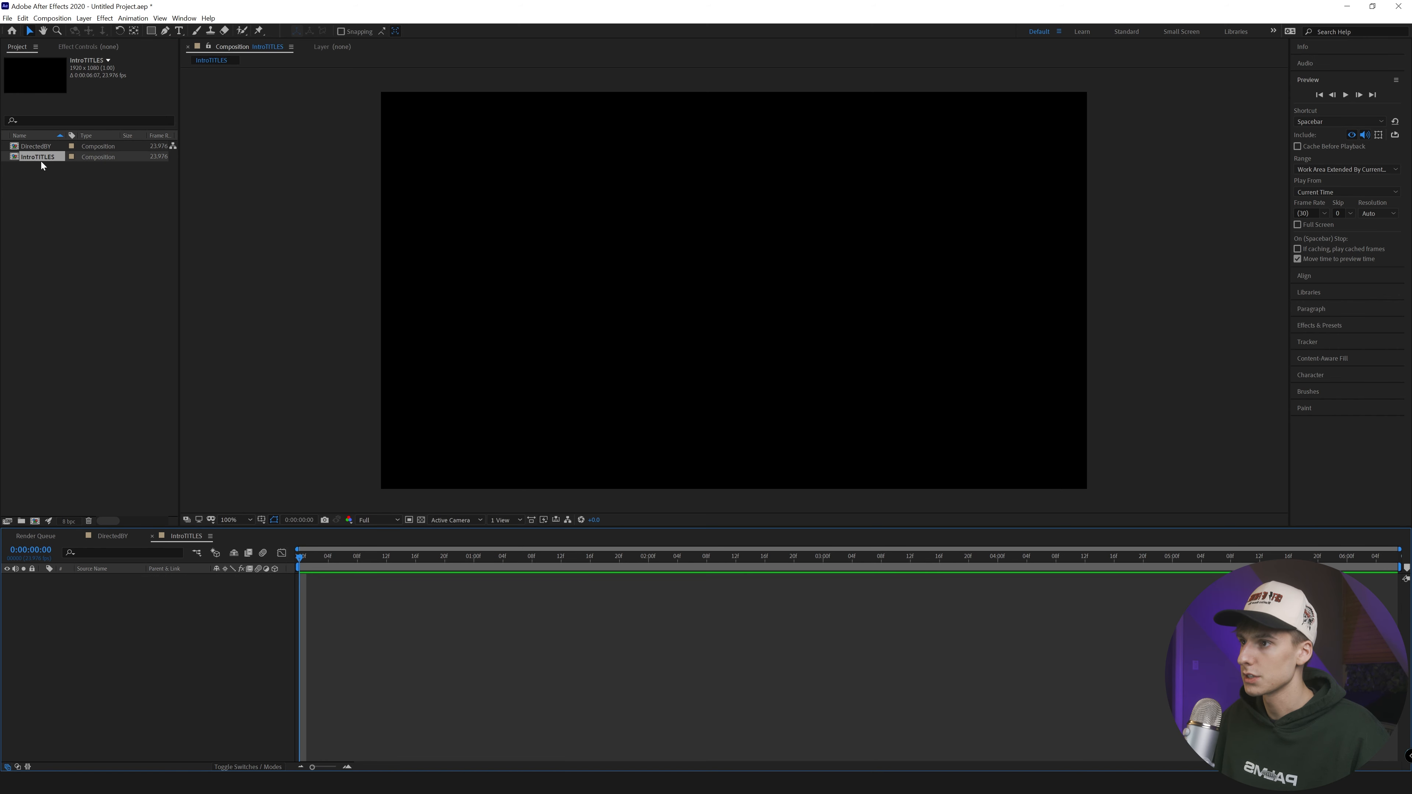
Add the DirectedBY composition as a layer in IntroTITLES and preview it
drag(36, 146, 237, 558)
key(space)
key(space)
key(space)
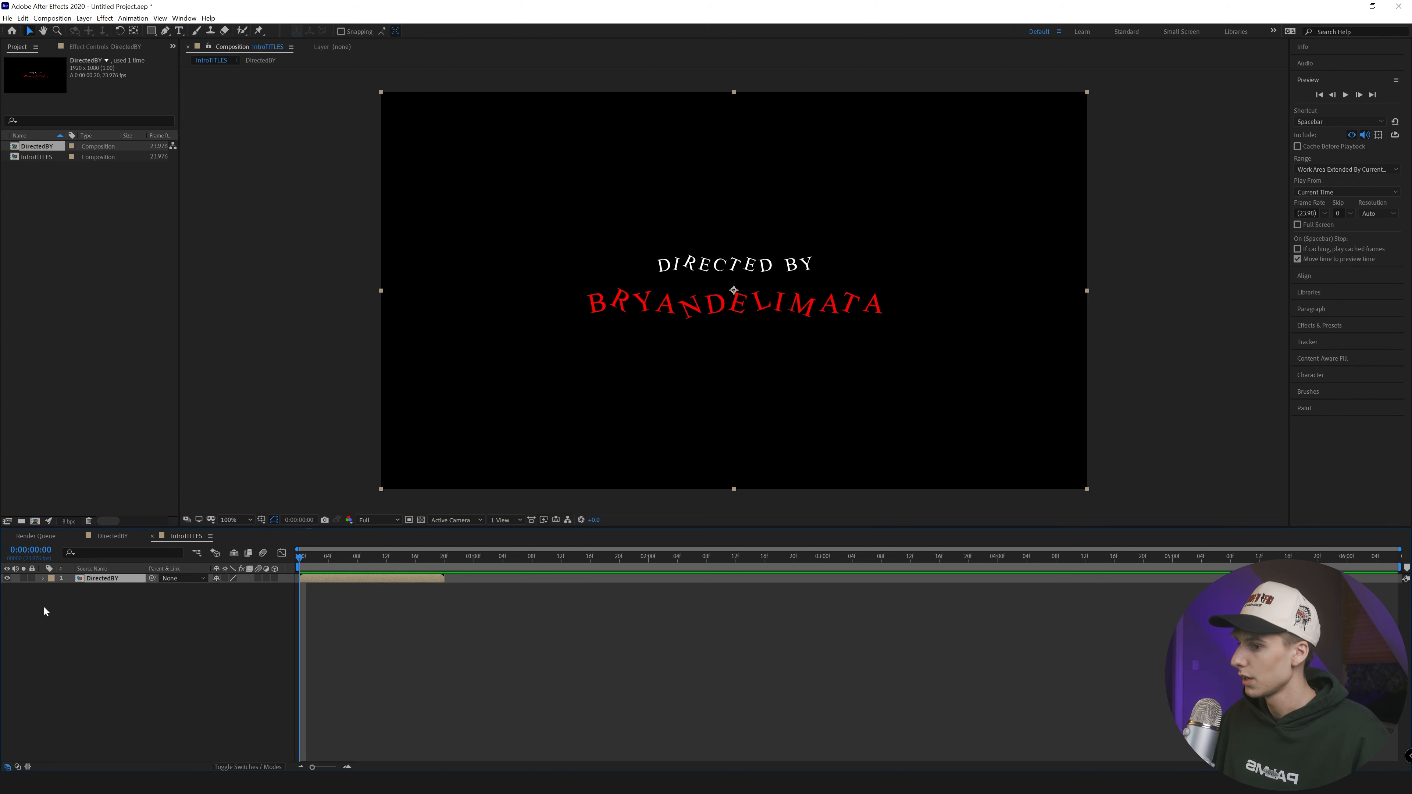
Reveal the DirectedBY layer's transform properties and set a Scale keyframe of 100% at frame 0
click(43, 579)
click(49, 589)
click(53, 589)
click(70, 616)
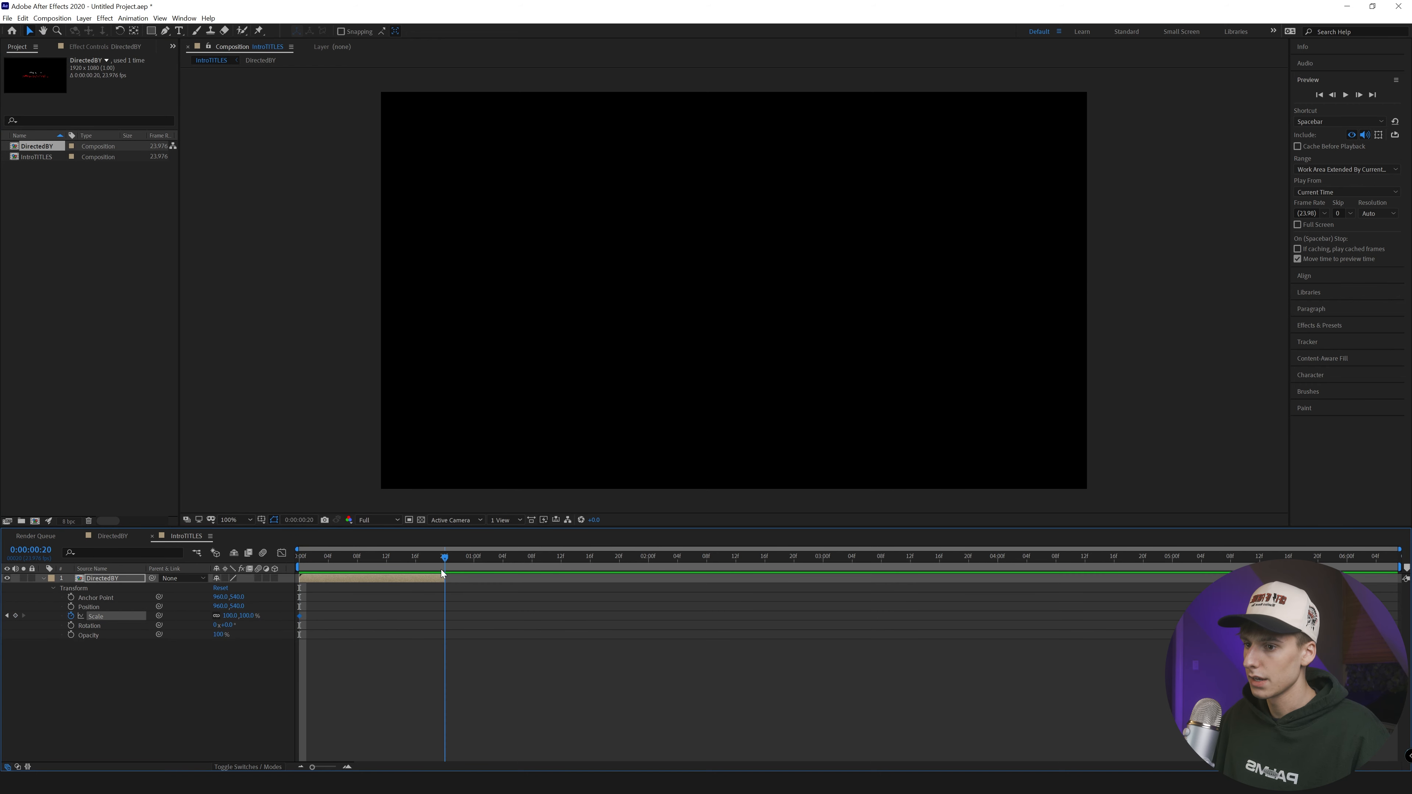
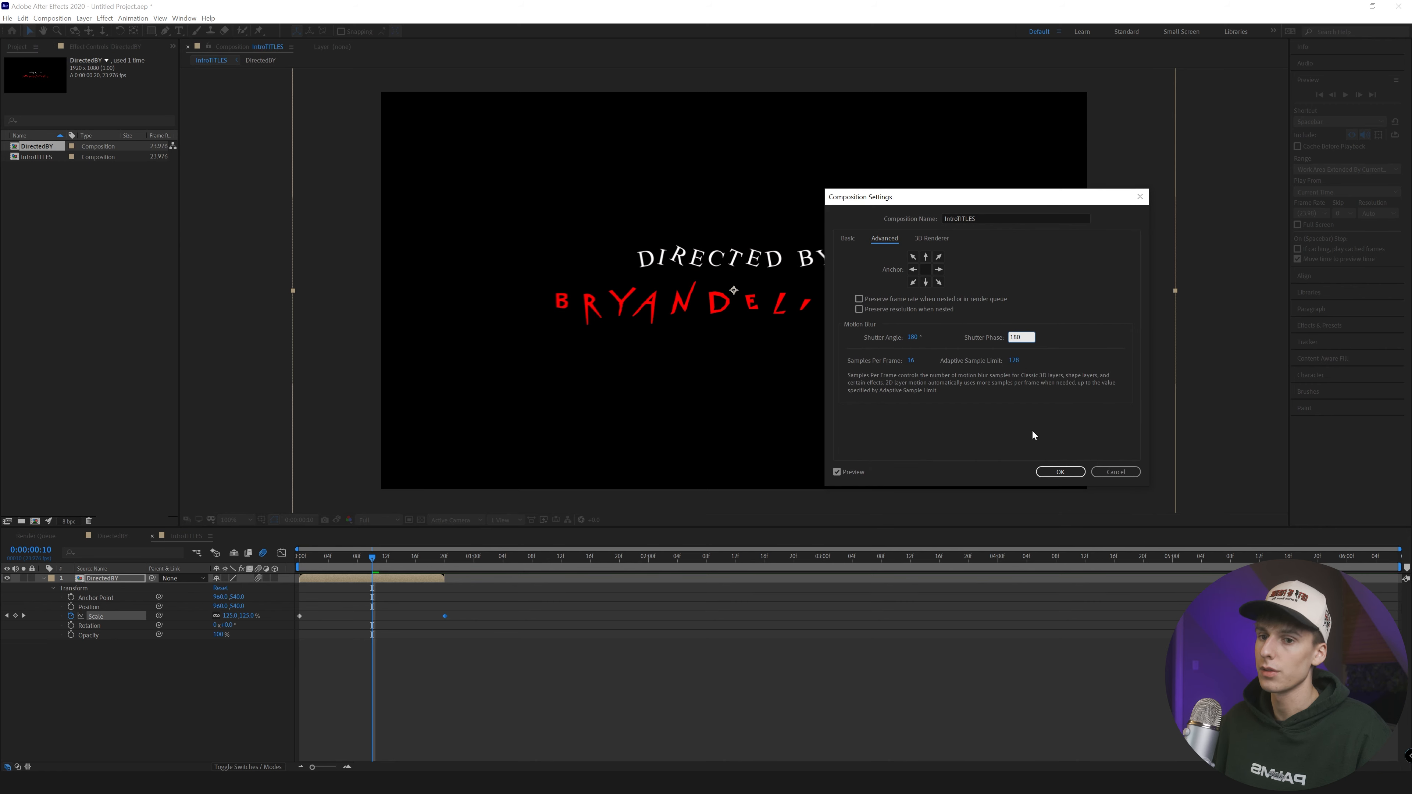
Apply the IntroTITLES motion blur settings with a shutter phase of 180 and play the animation
click(1060, 472)
key(space)
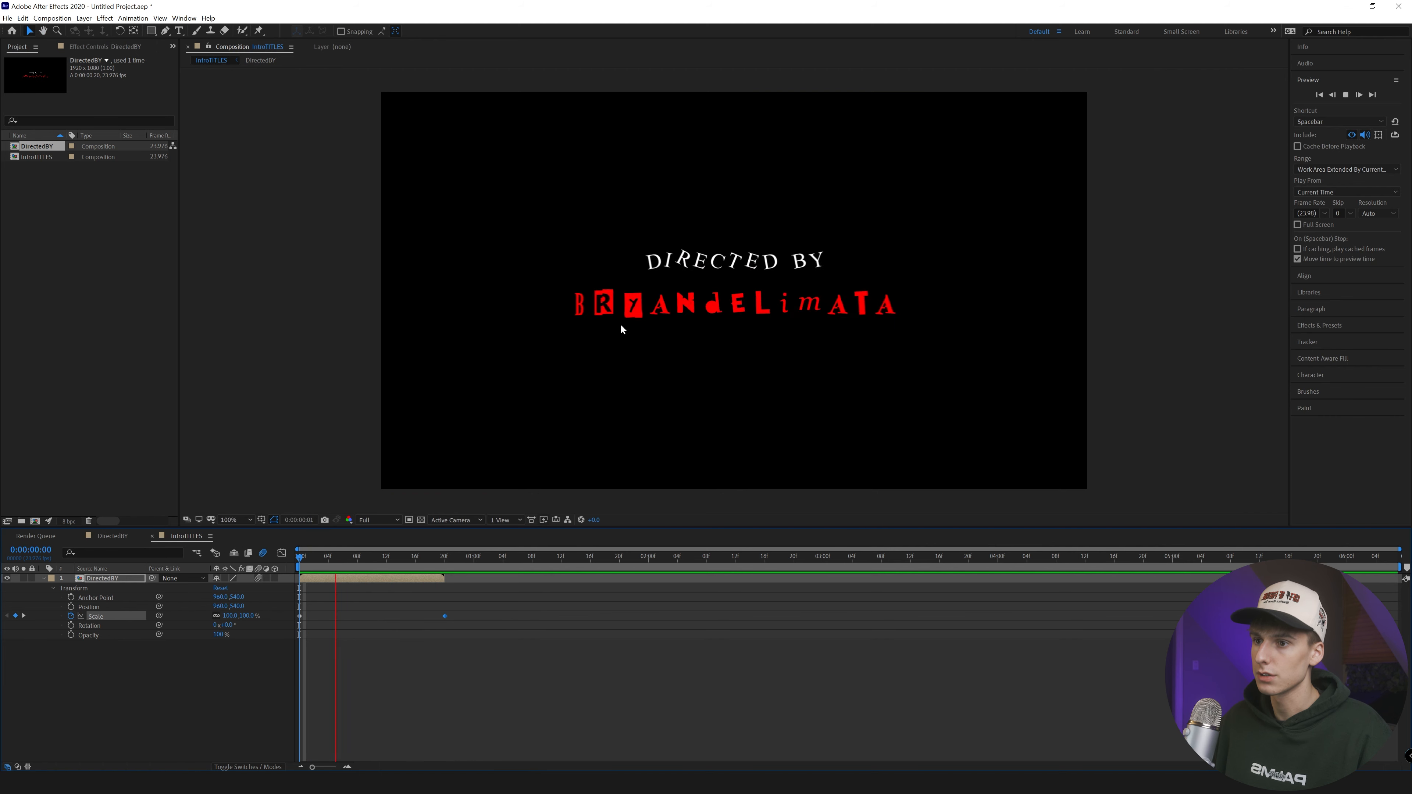
Stop the playback and replay the IntroTITLES scale animation
key(space)
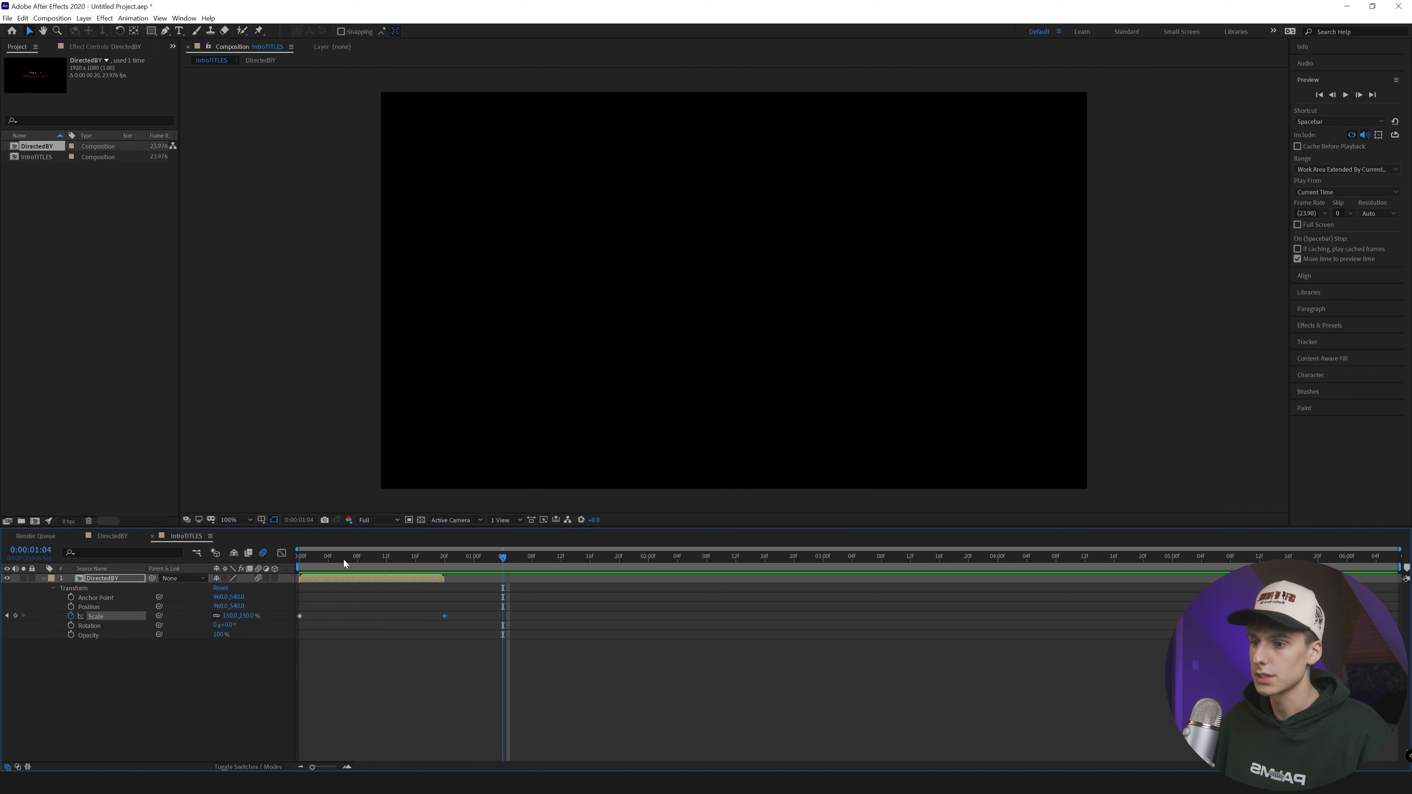
key(space)
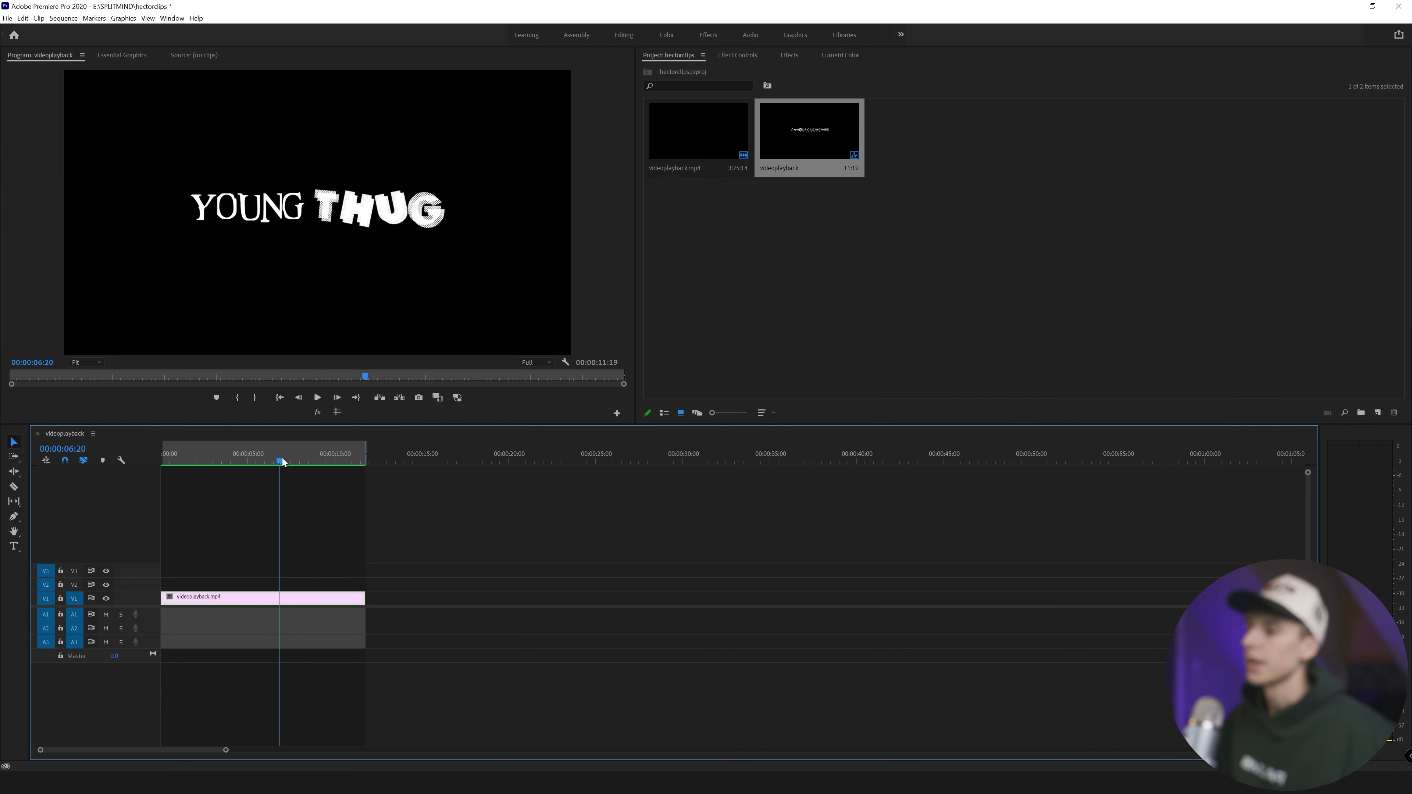
Switch to Premiere Pro and examine the reference clip's red BAD BOY title frame by frame
drag(283, 458, 333, 462)
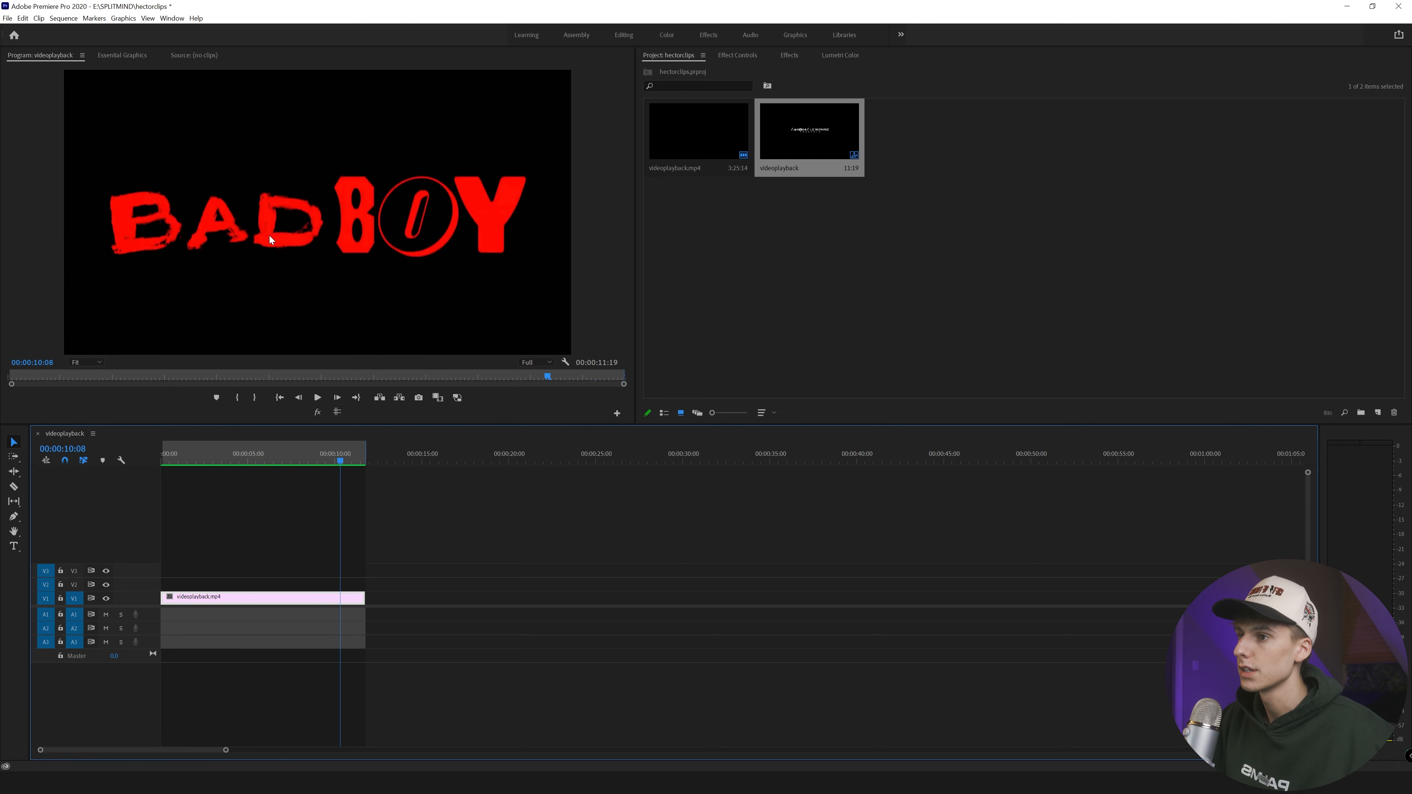
key(Right)
key(Right)
key(Right)
key(Right)
key(Right)
key(Right)
key(Right)
key(Right)
key(Right)
key(Right)
key(Right)
key(Right)
key(Right)
key(Right)
key(Right)
key(Right)
key(Left)
key(Left)
key(Left)
key(Left)
key(Left)
key(Left)
key(Left)
key(Left)
key(Left)
key(Left)
key(Left)
key(Left)
key(Left)
key(Left)
key(Left)
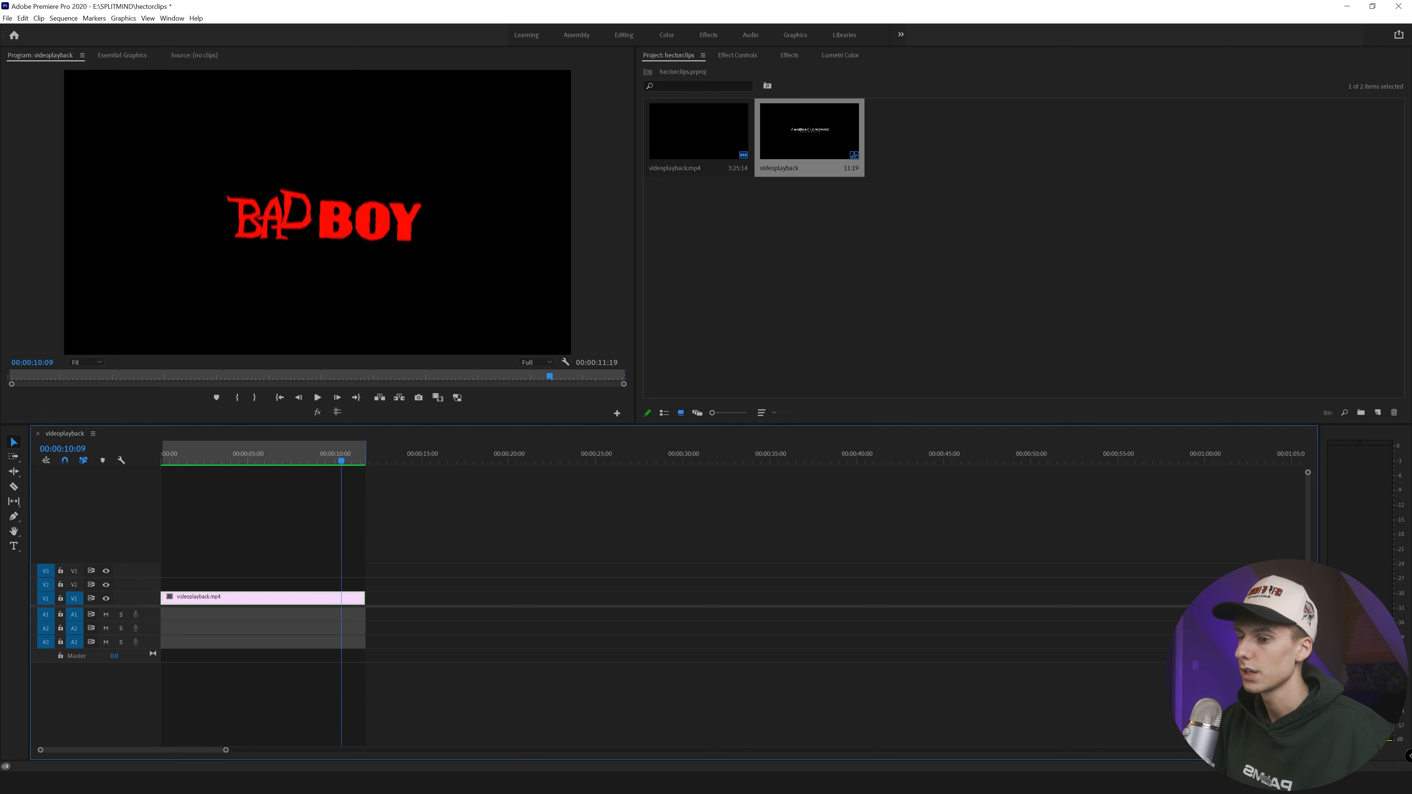
Switch back to After Effects and create a new composition named JuiceWRLD
key(alt+Tab)
key(ctrl+n)
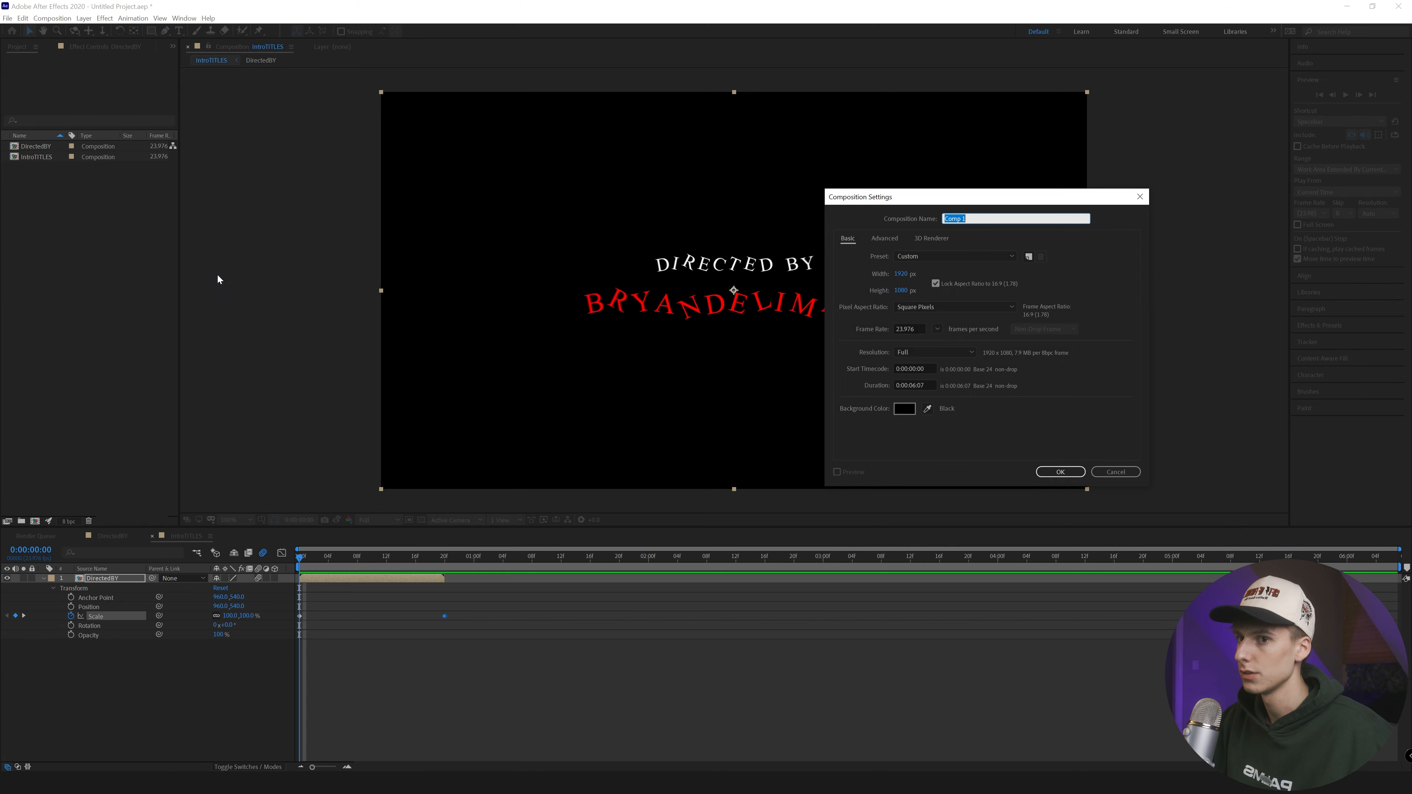
text(JuiceWRLD)
key(Return)
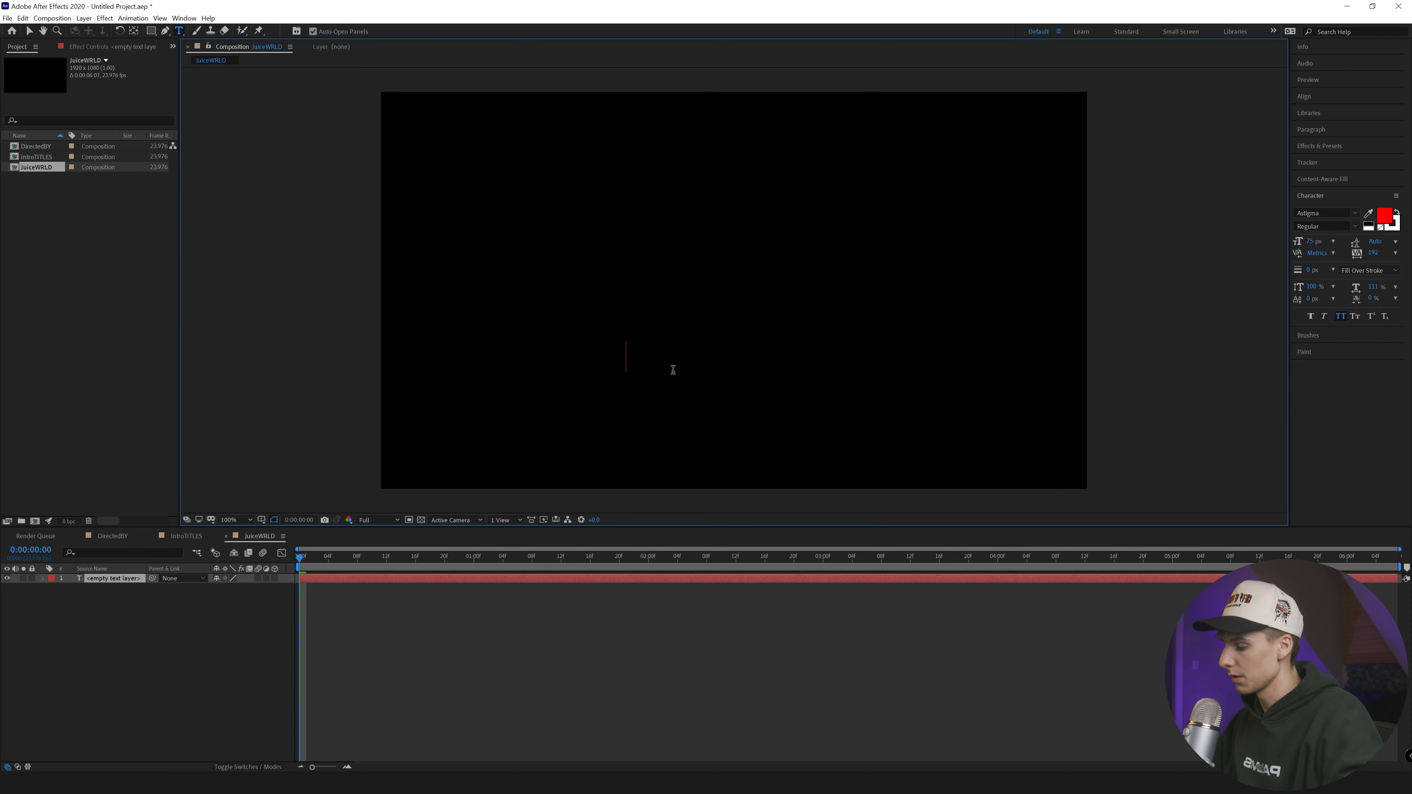
Enter the text "juice wrld" in the new text layer and set its font size to 150 px
text(ce)
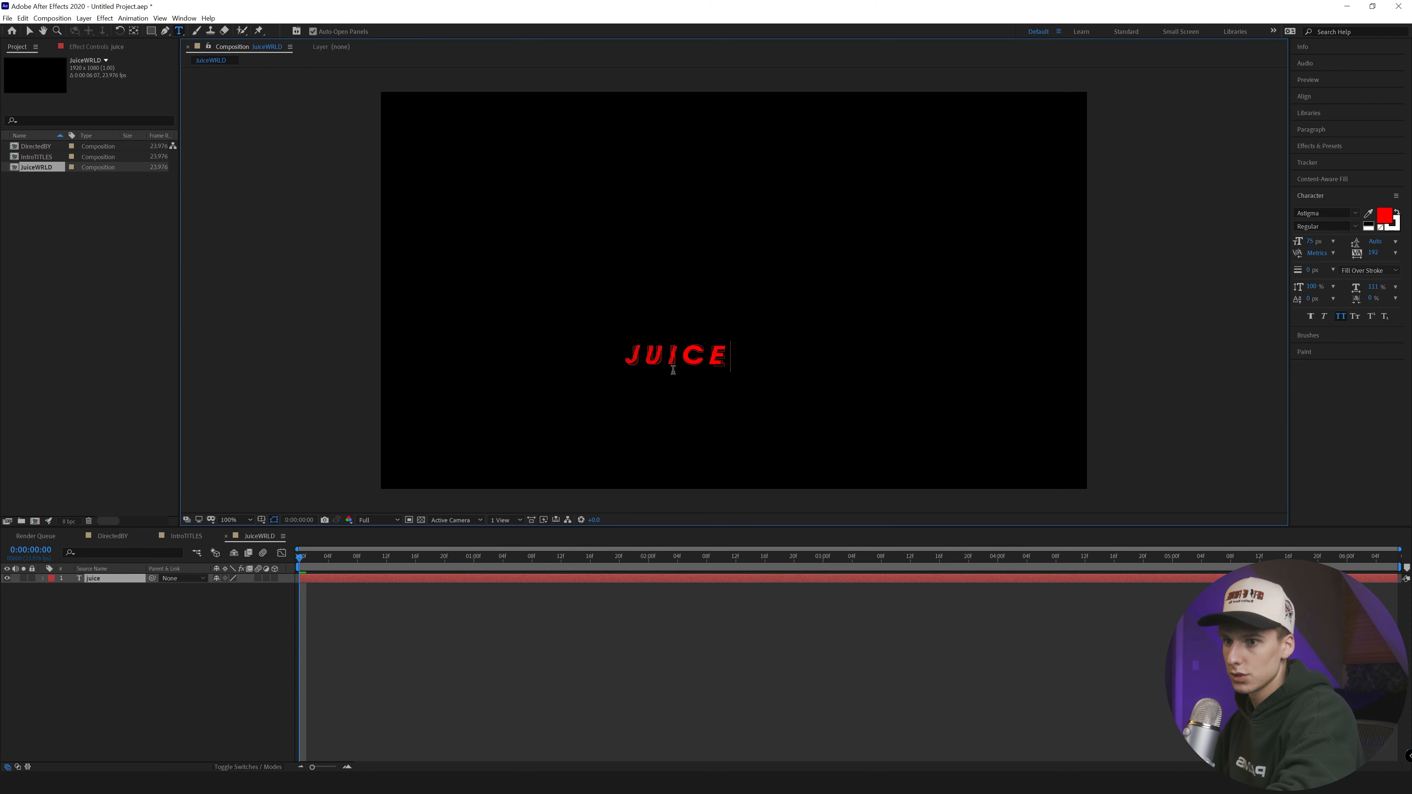
text( wrld)
key(ctrl+a)
click(1310, 241)
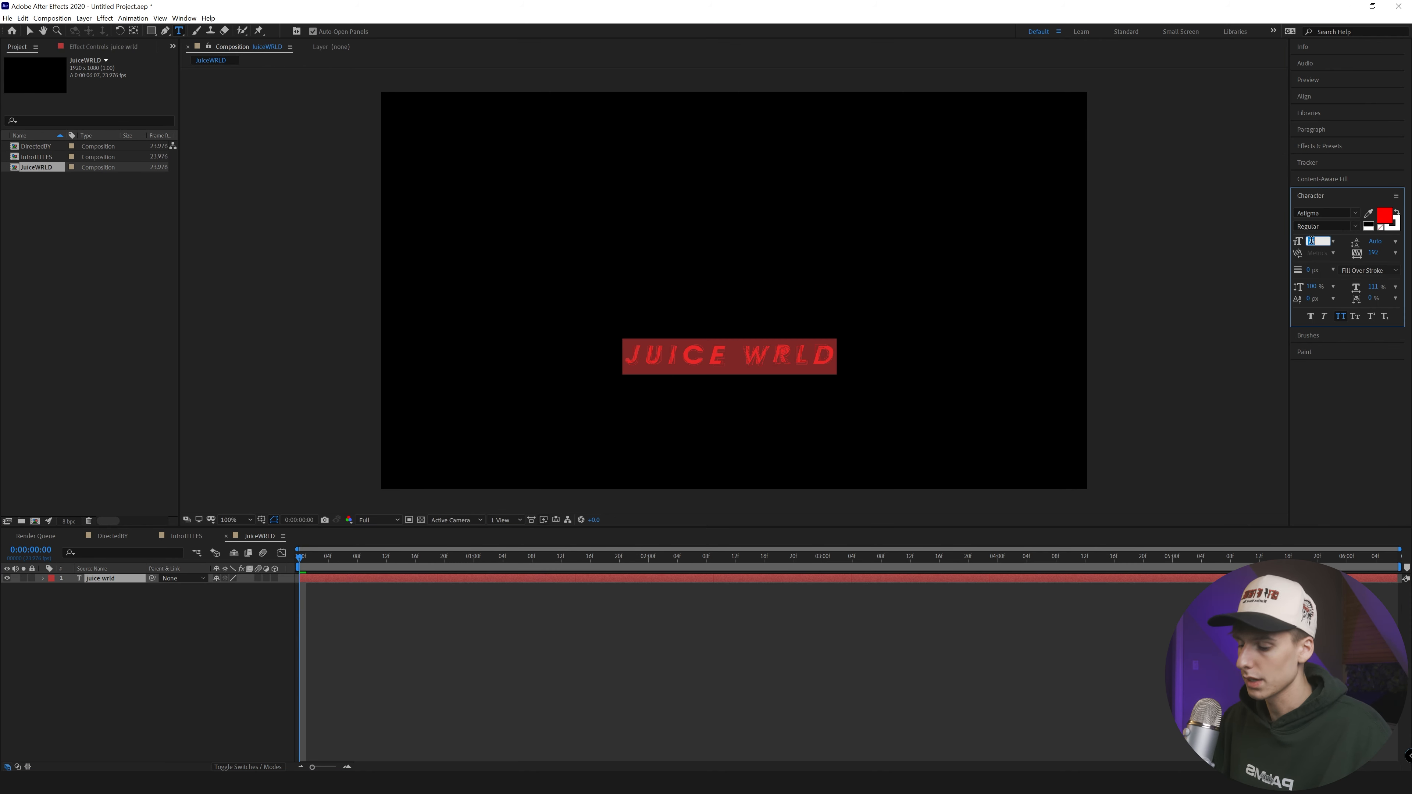
text(150)
key(Return)
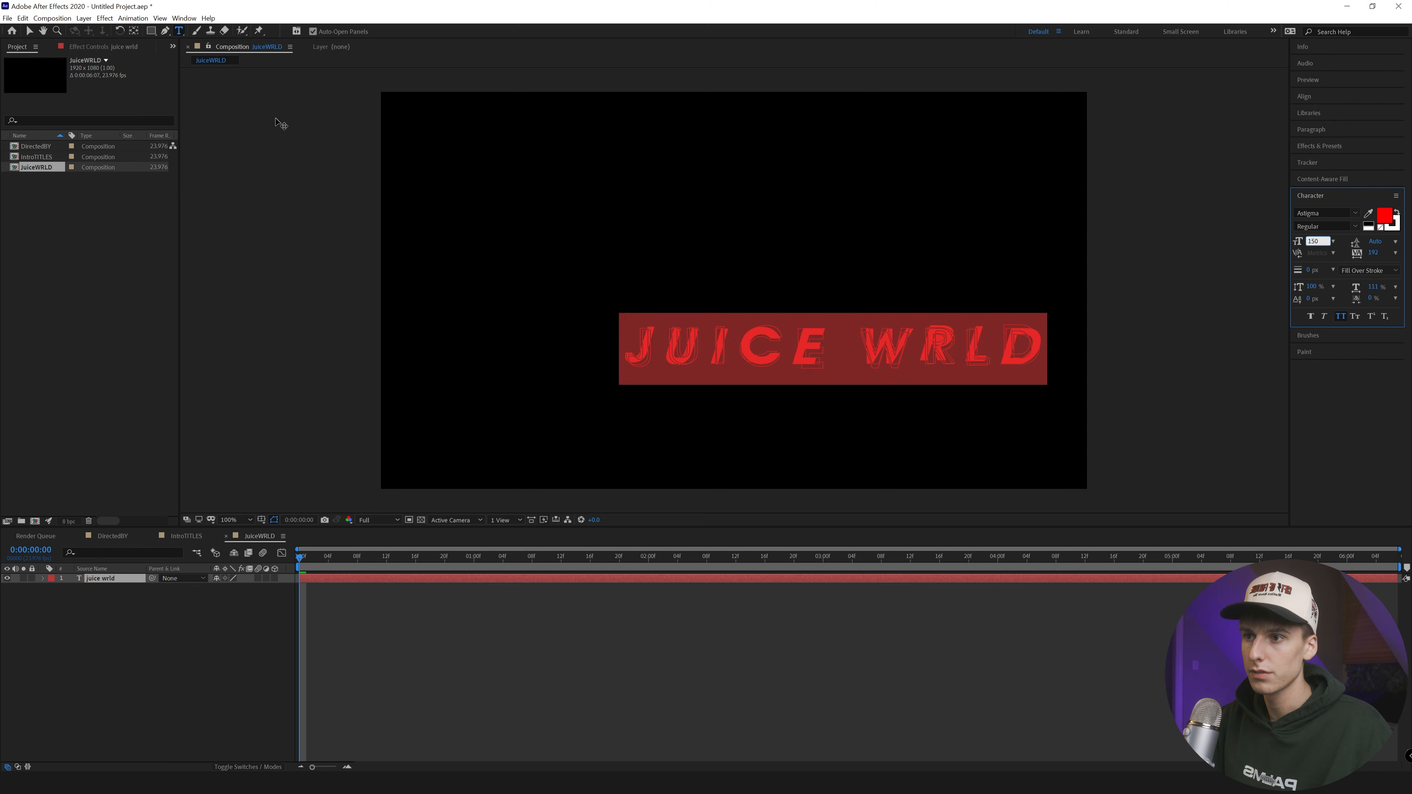
Display the proportional grid and move the juice wrld text to the centre of the composition
click(258, 520)
click(289, 543)
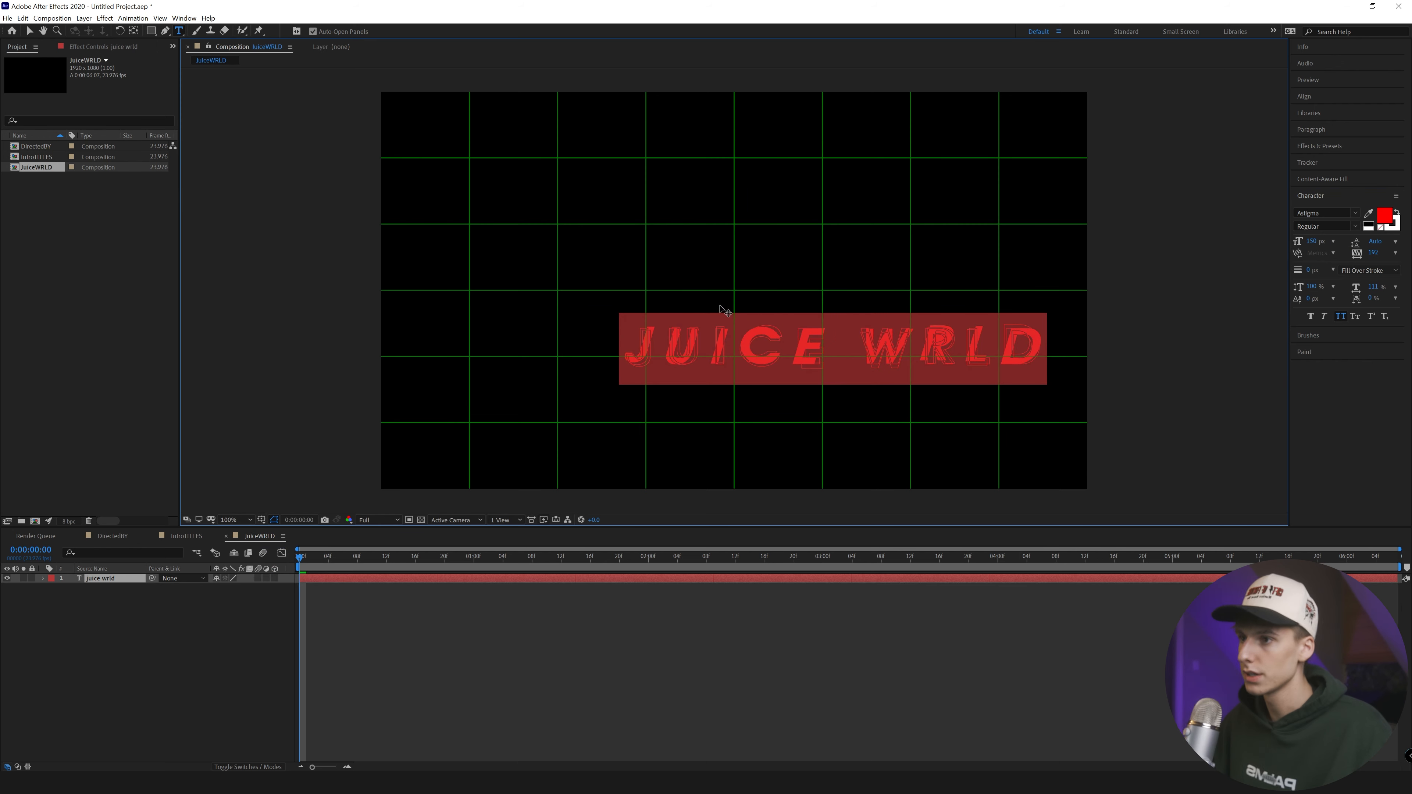
click(29, 30)
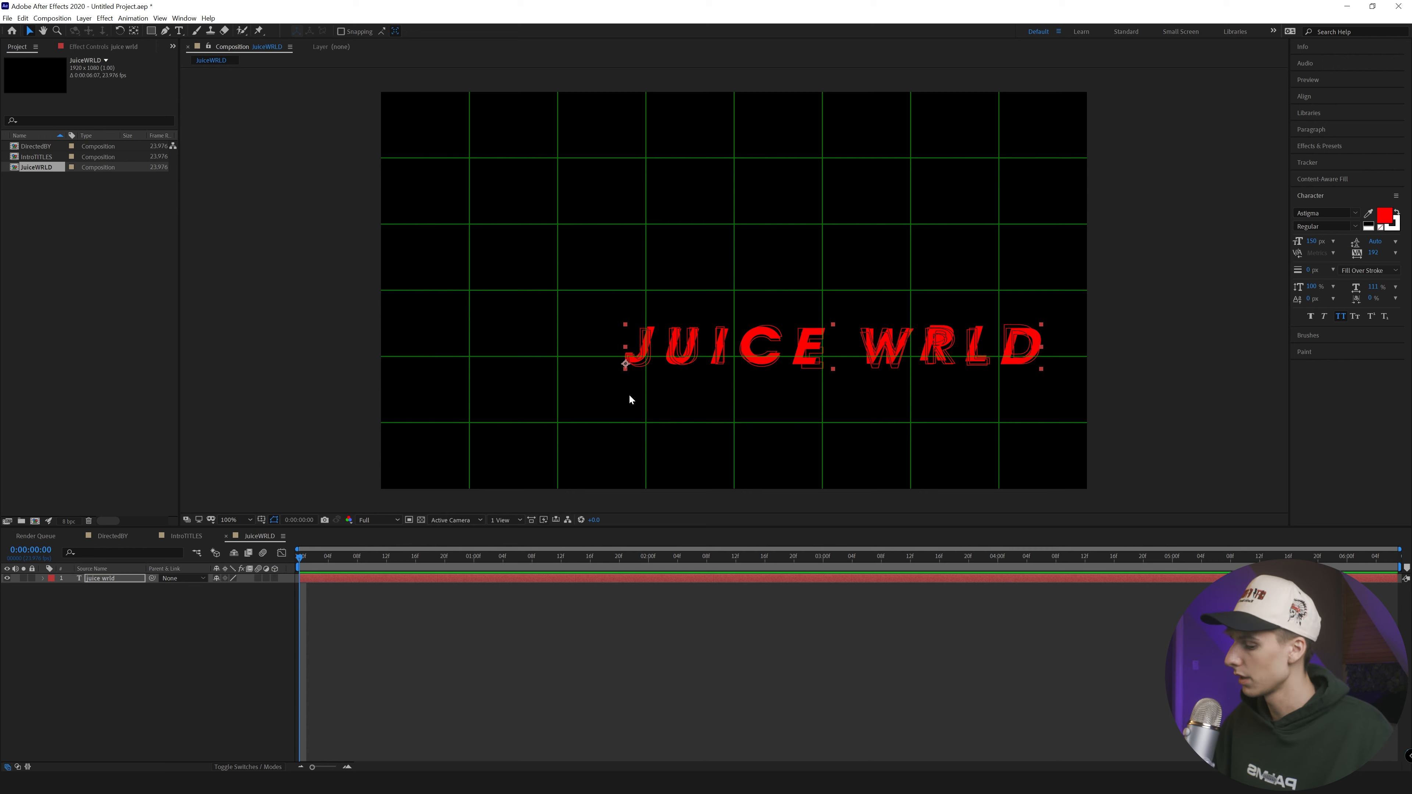
drag(432, 556, 200, 564)
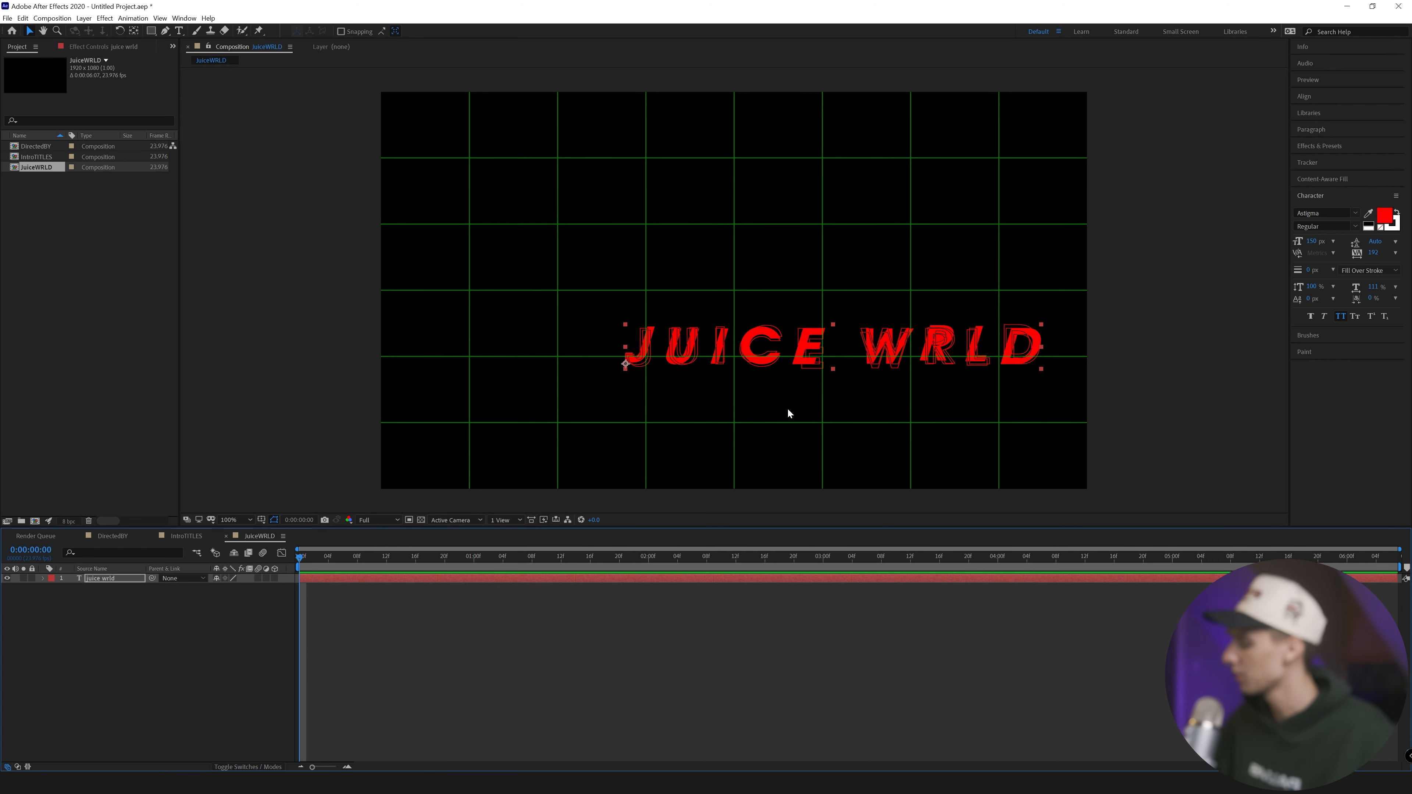
drag(876, 351, 784, 292)
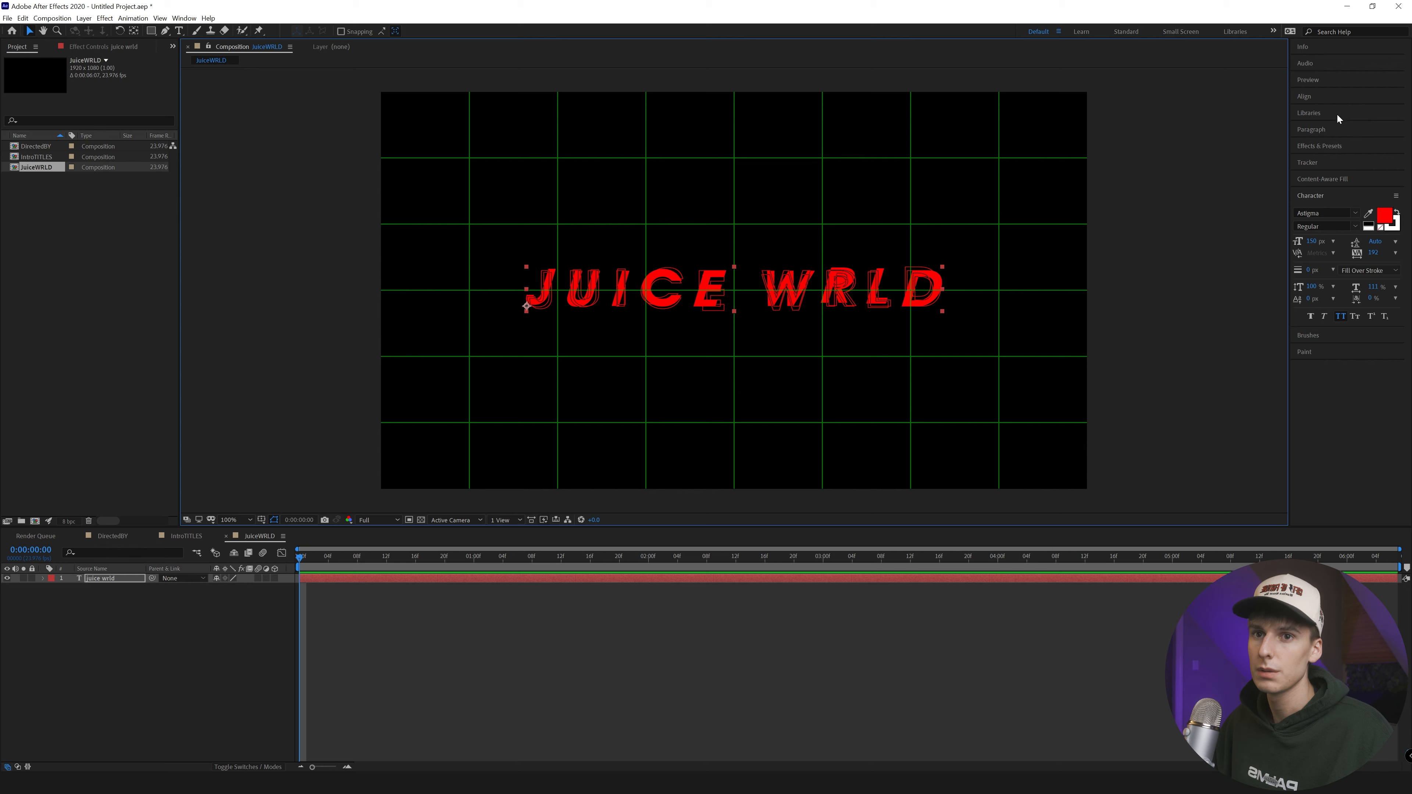
Enable motion blur for the juice wrld layer and split the layer at frame 3
click(1308, 79)
click(258, 578)
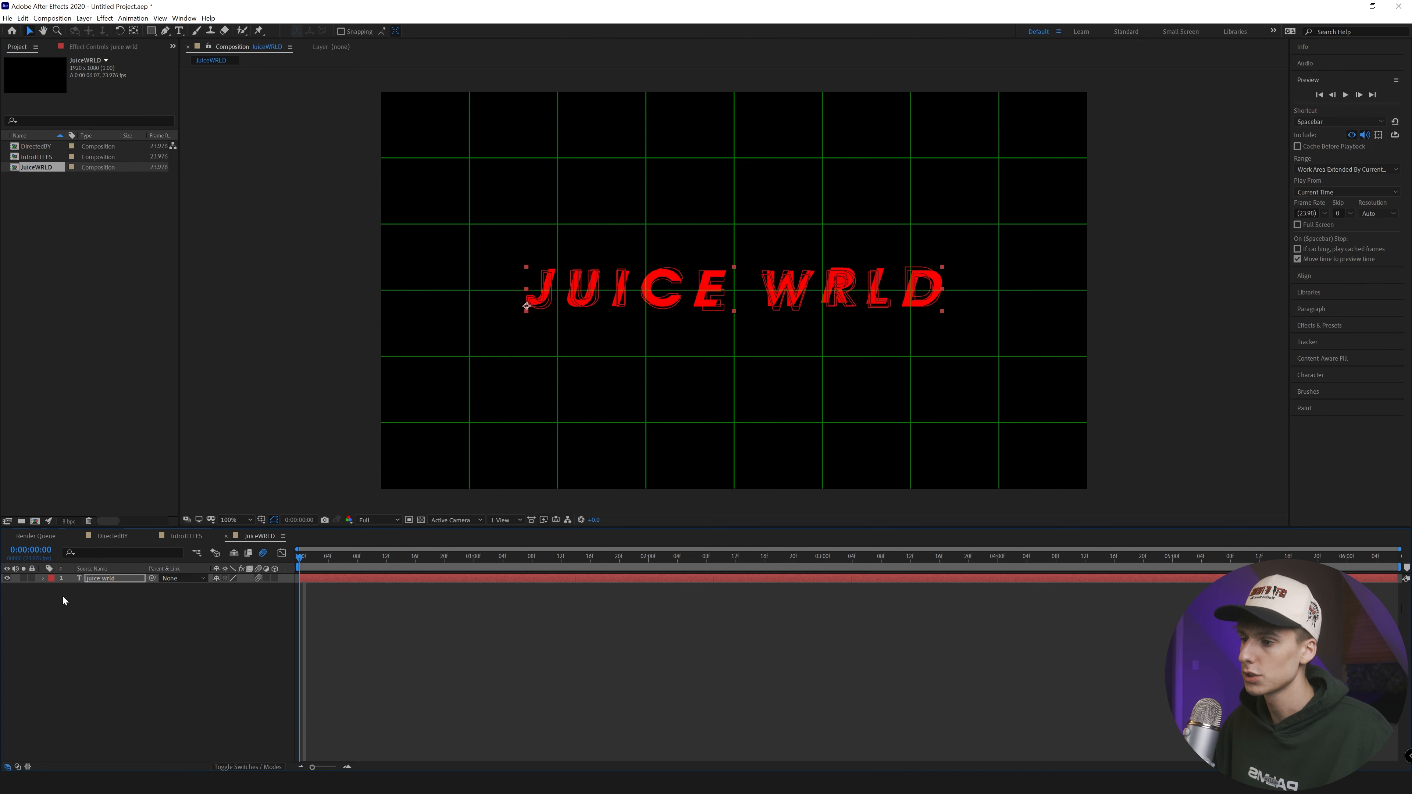
click(1358, 96)
click(1359, 96)
click(1359, 96)
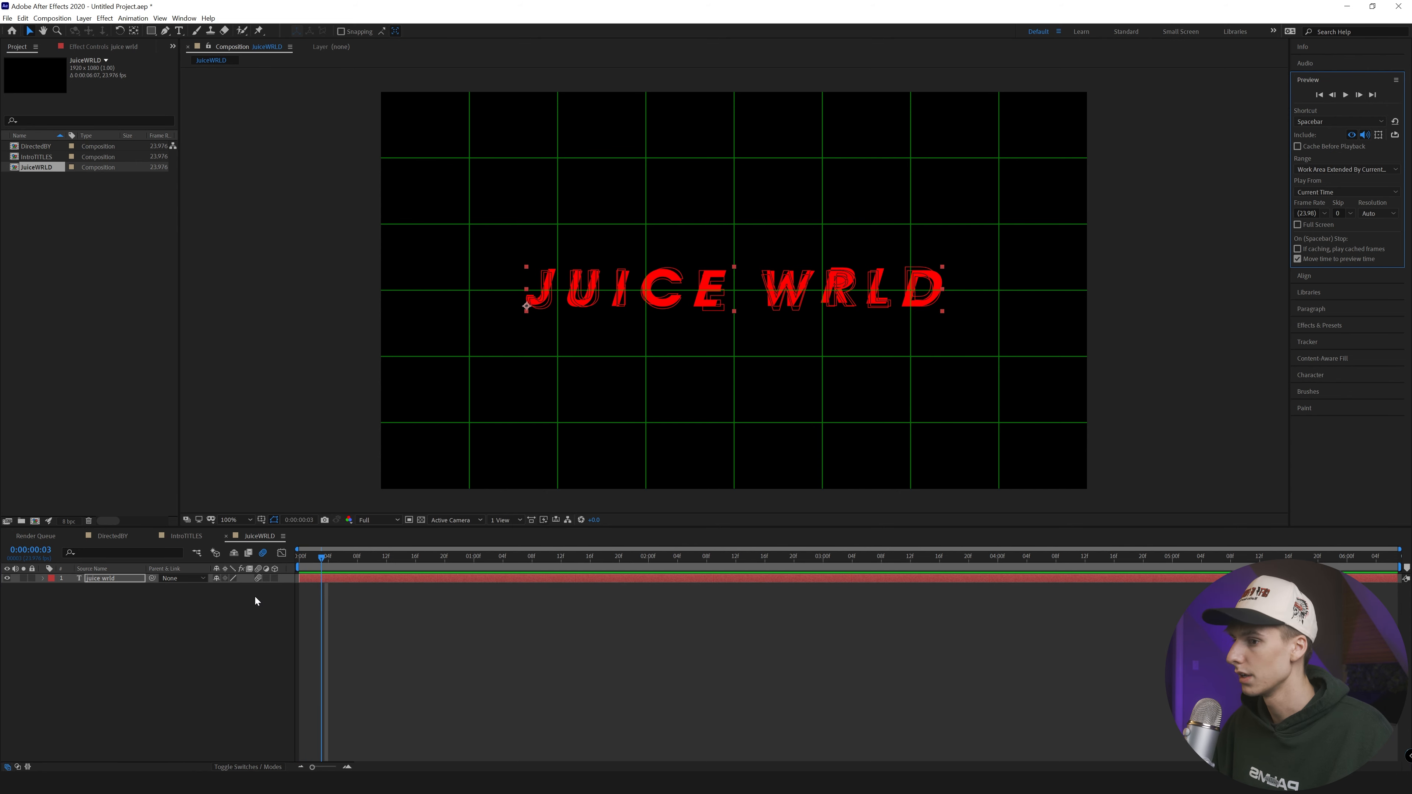
key(ctrl+d)
Keyframe the first juice wrld layer's Position at frame 0 and a slightly higher position at frame 3
click(42, 588)
click(52, 607)
click(70, 625)
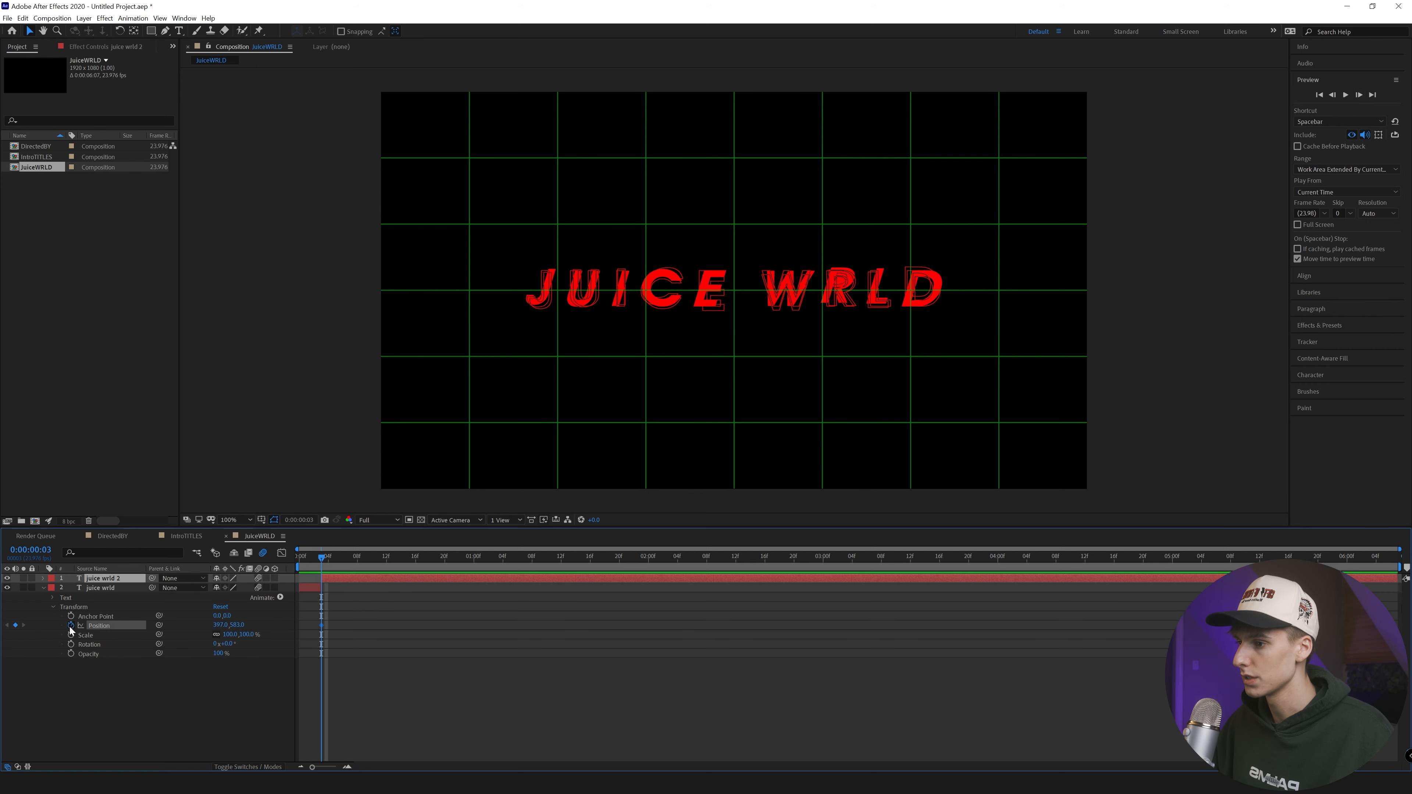
drag(321, 625, 297, 619)
drag(299, 558, 316, 566)
drag(233, 624, 227, 625)
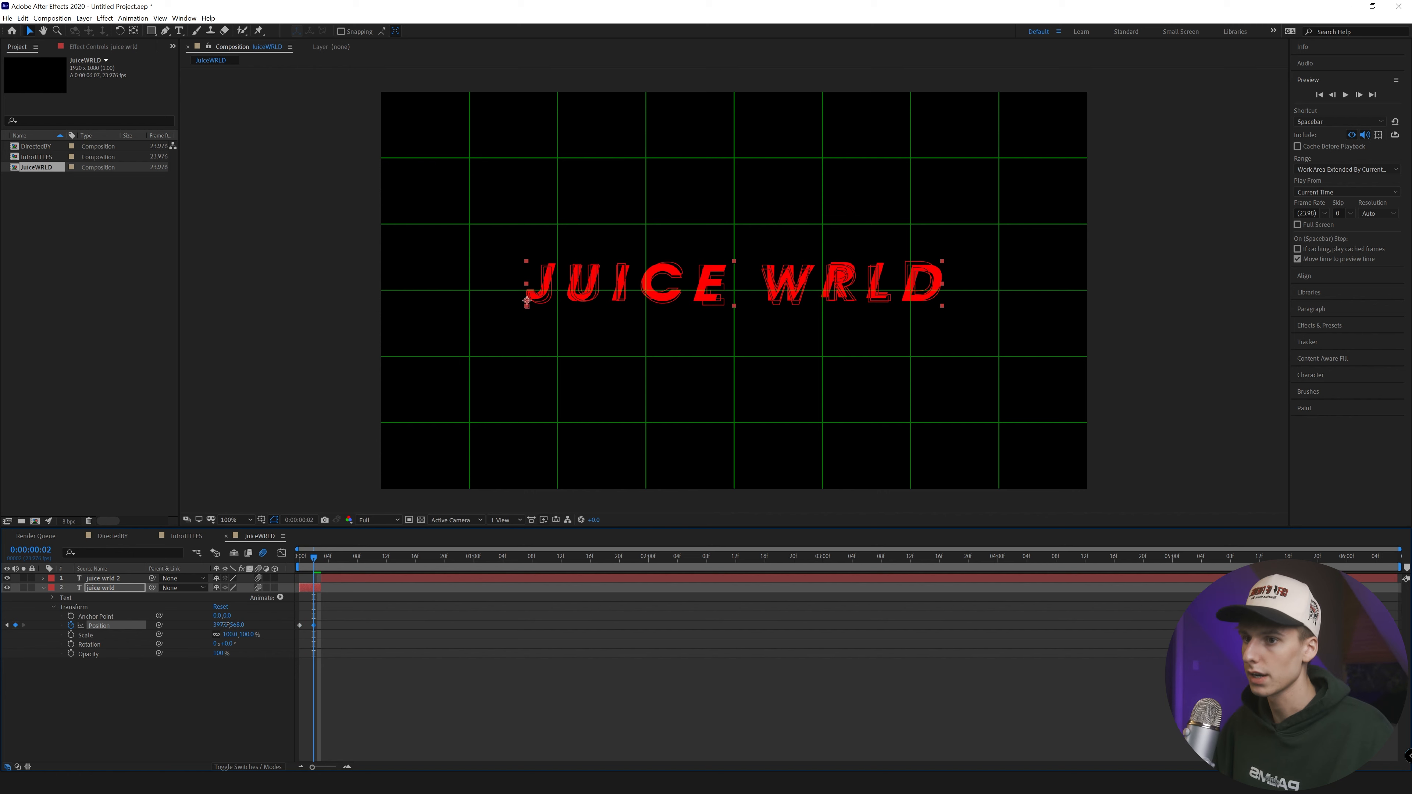
drag(315, 626, 321, 627)
Hide the juice wrld 2 layer, fine-tune the first layer's ending Position keyframe and preview the move
click(7, 578)
drag(313, 558, 285, 561)
key(Page_Down)
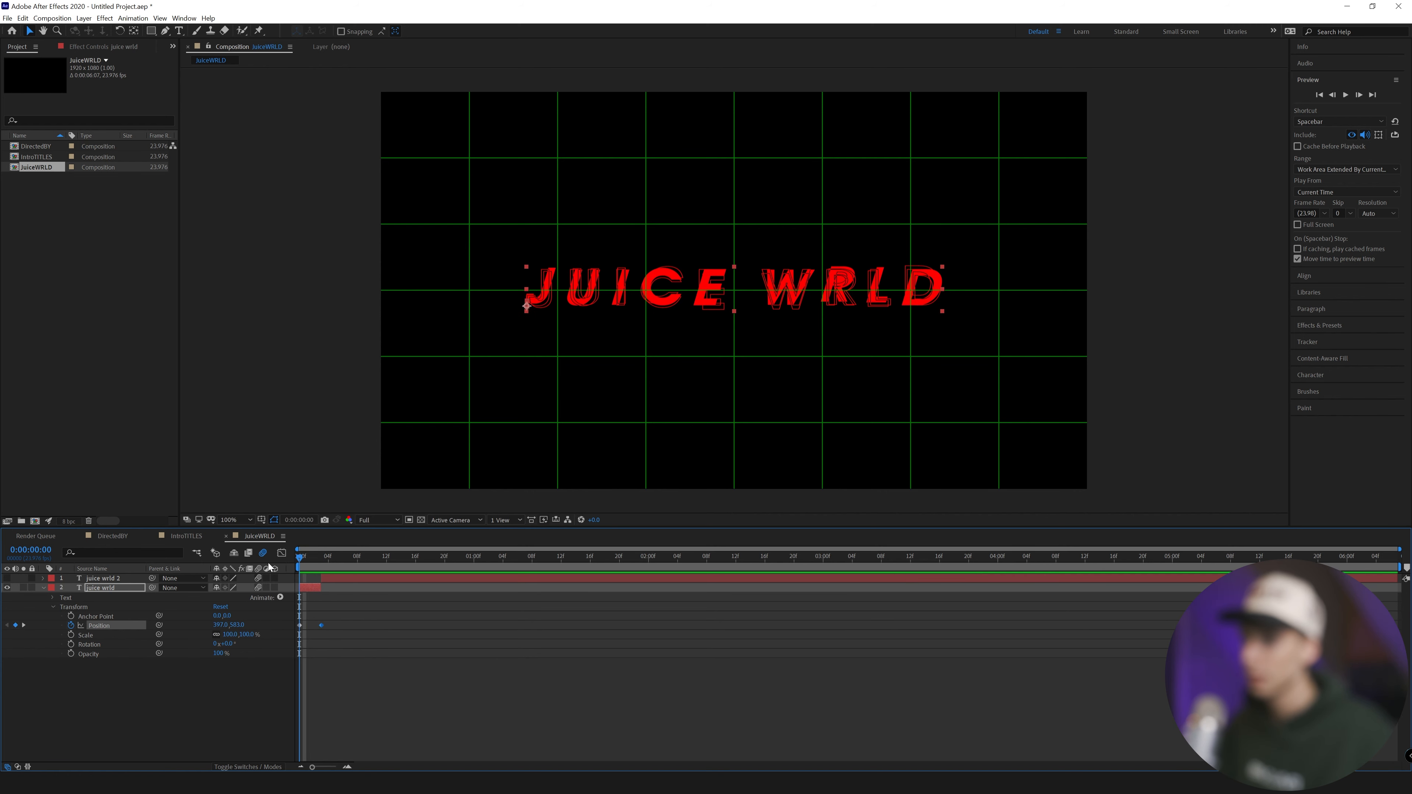
drag(321, 625, 279, 622)
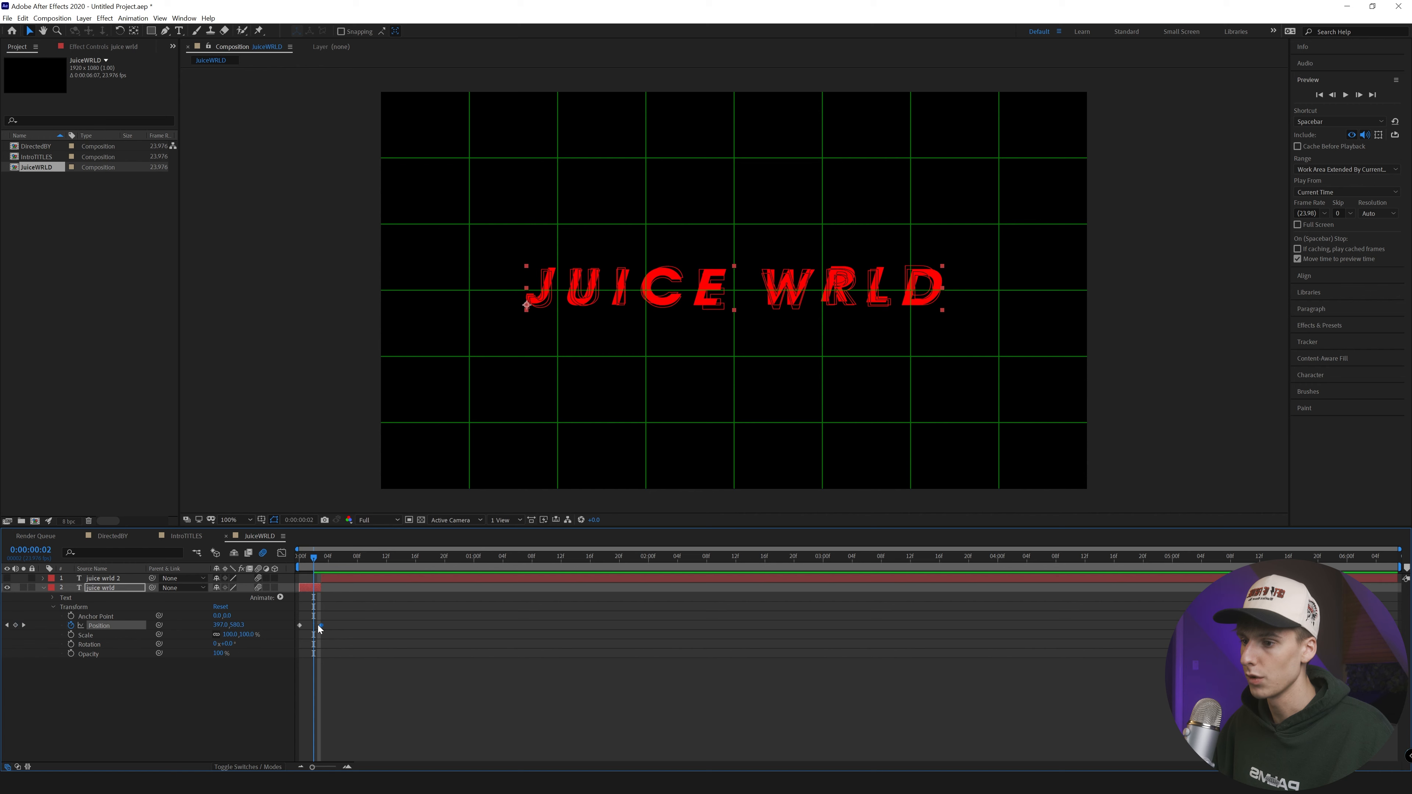
key(space)
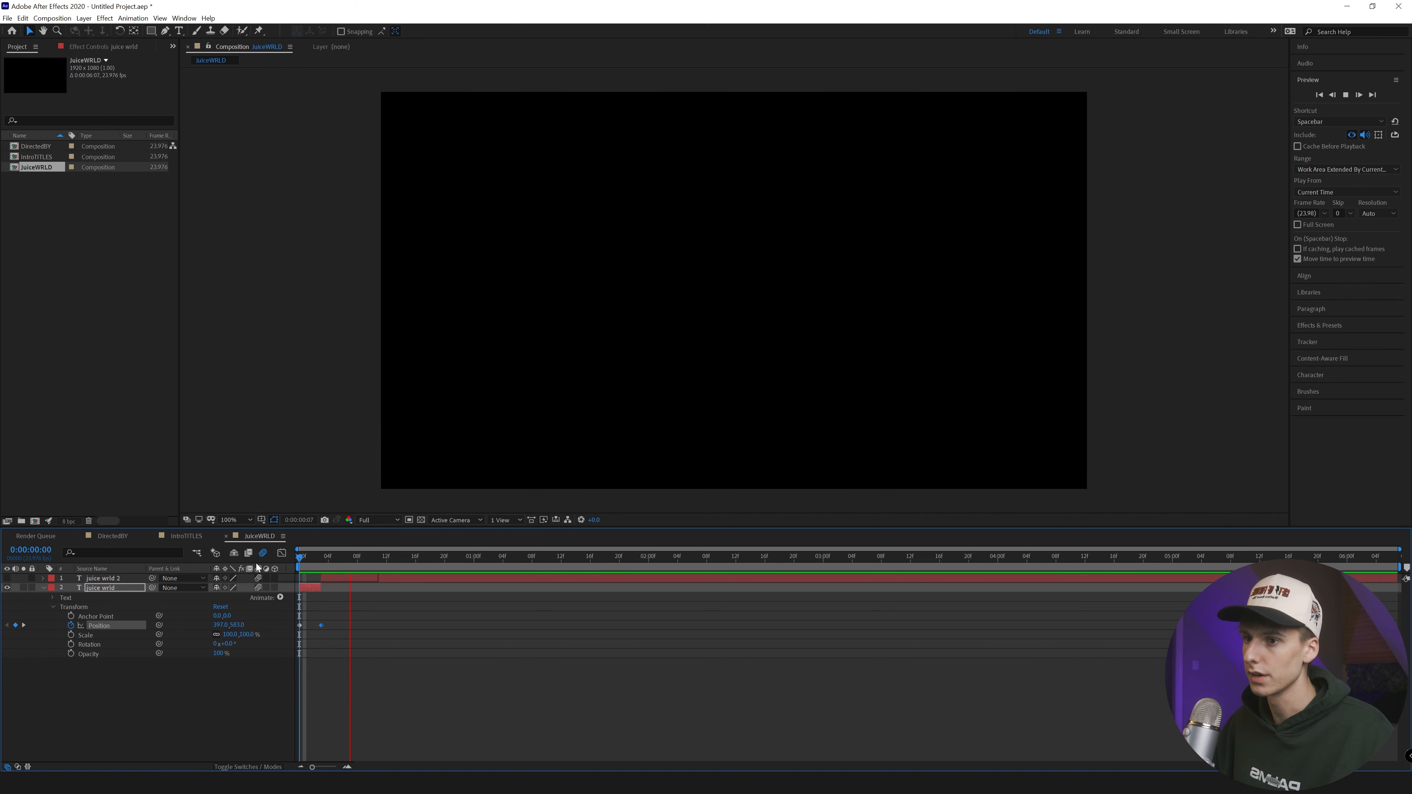
Readjust the vertical Position value of the first juice wrld layer's keyframe at frame 3
click(314, 559)
drag(321, 626, 220, 624)
drag(318, 624, 320, 625)
Increase the motion blur shutter angle in the JuiceWRLD composition's advanced settings
key(Home)
key(ctrl+k)
drag(911, 336, 927, 339)
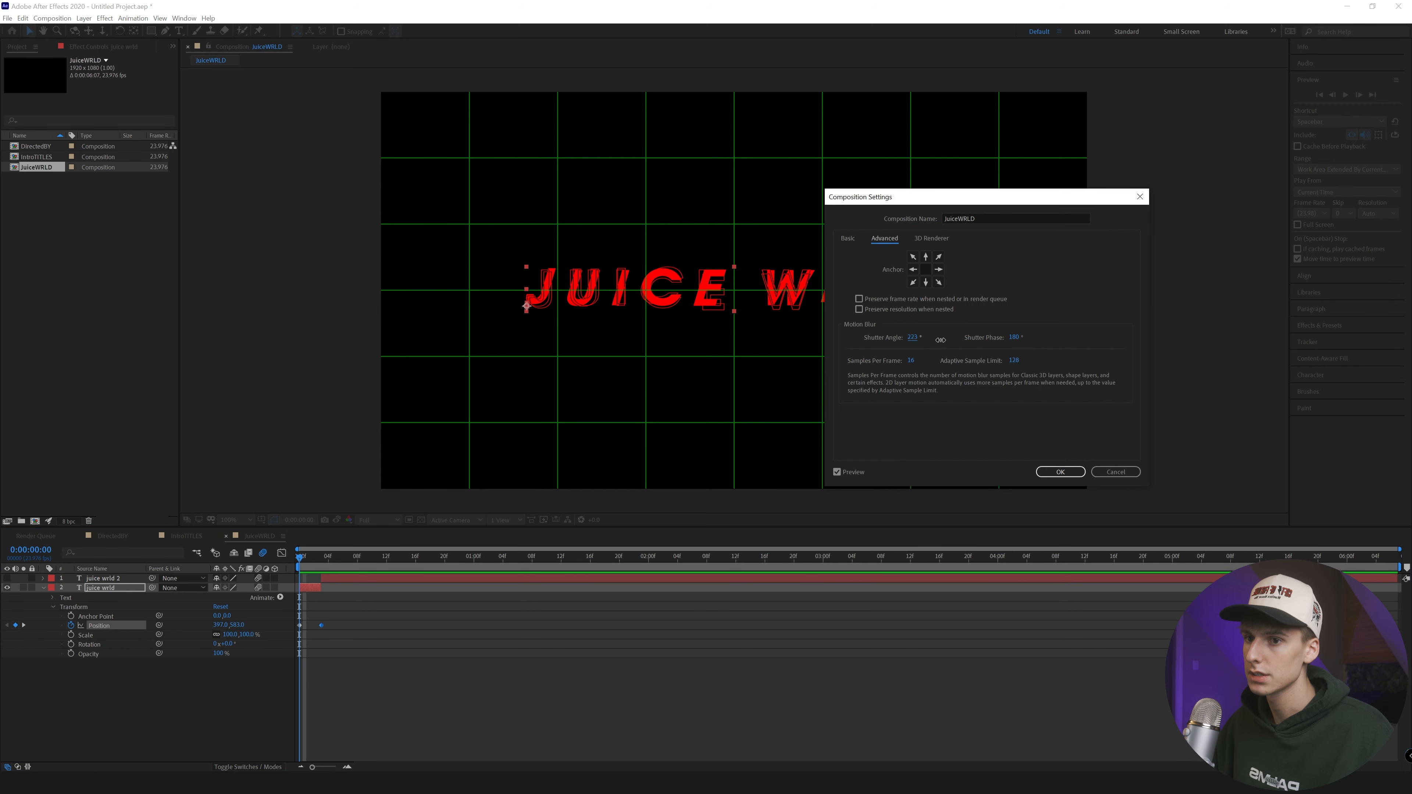
drag(1164, 354, 1251, 362)
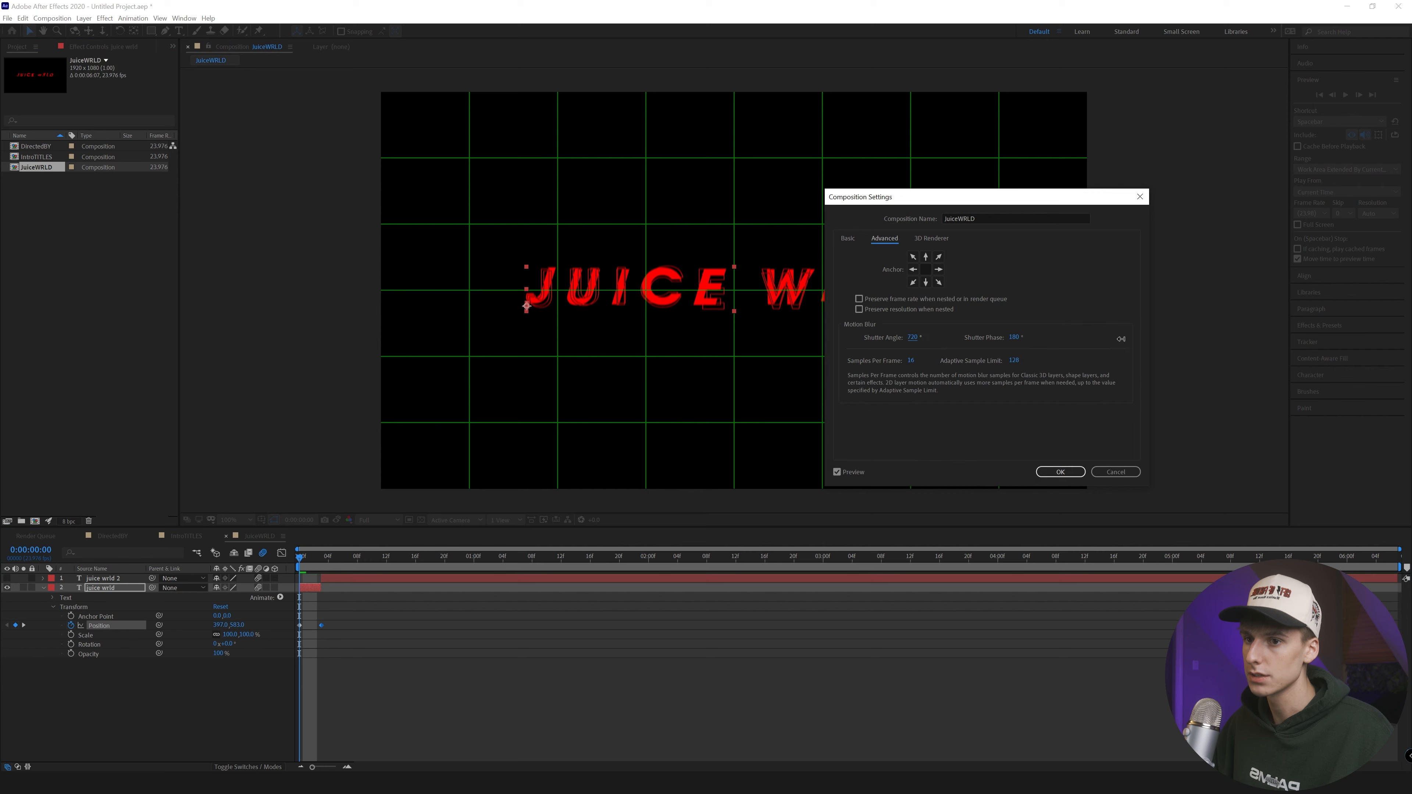
click(1060, 470)
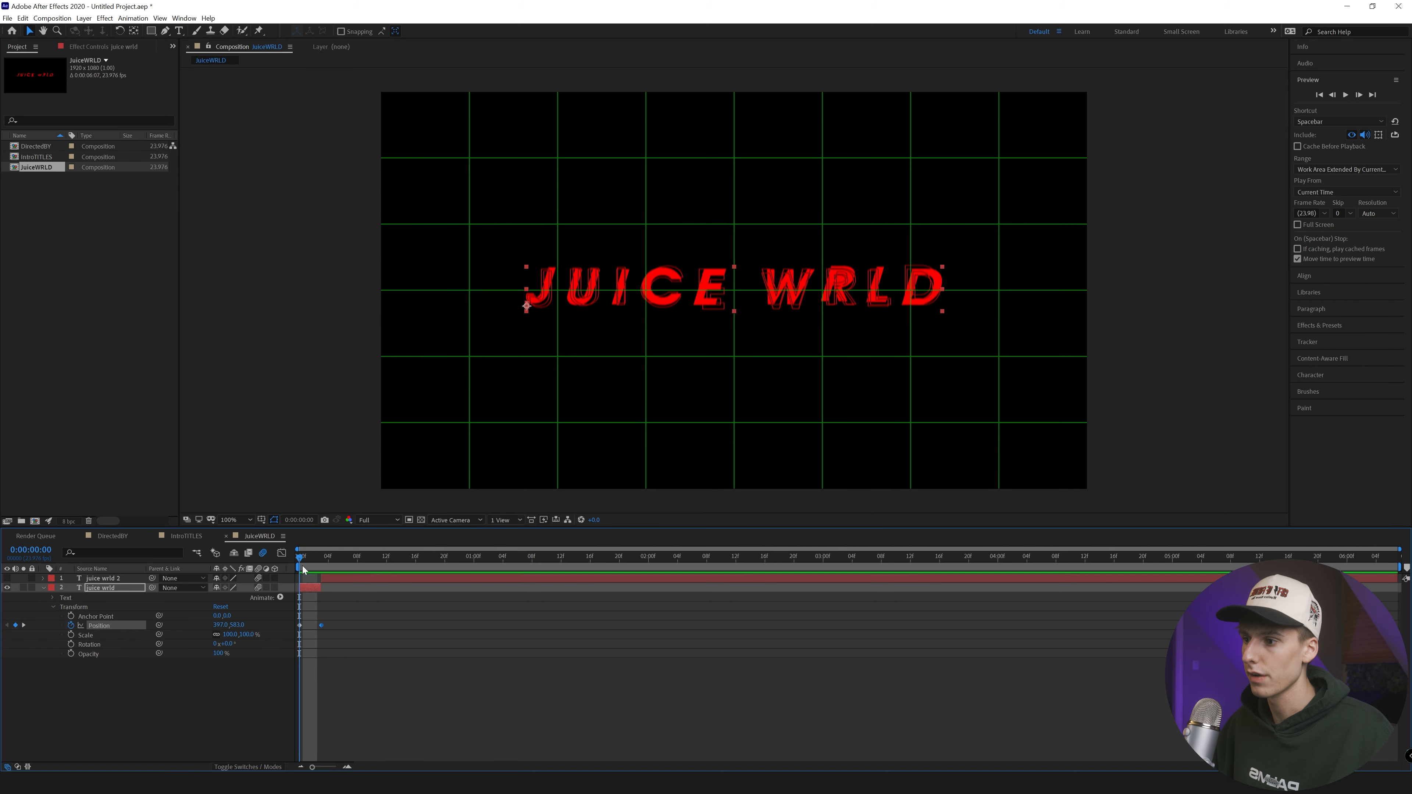
Check the IntroTITLES composition's motion blur settings for comparison and return to JuiceWRLD
click(108, 536)
click(186, 536)
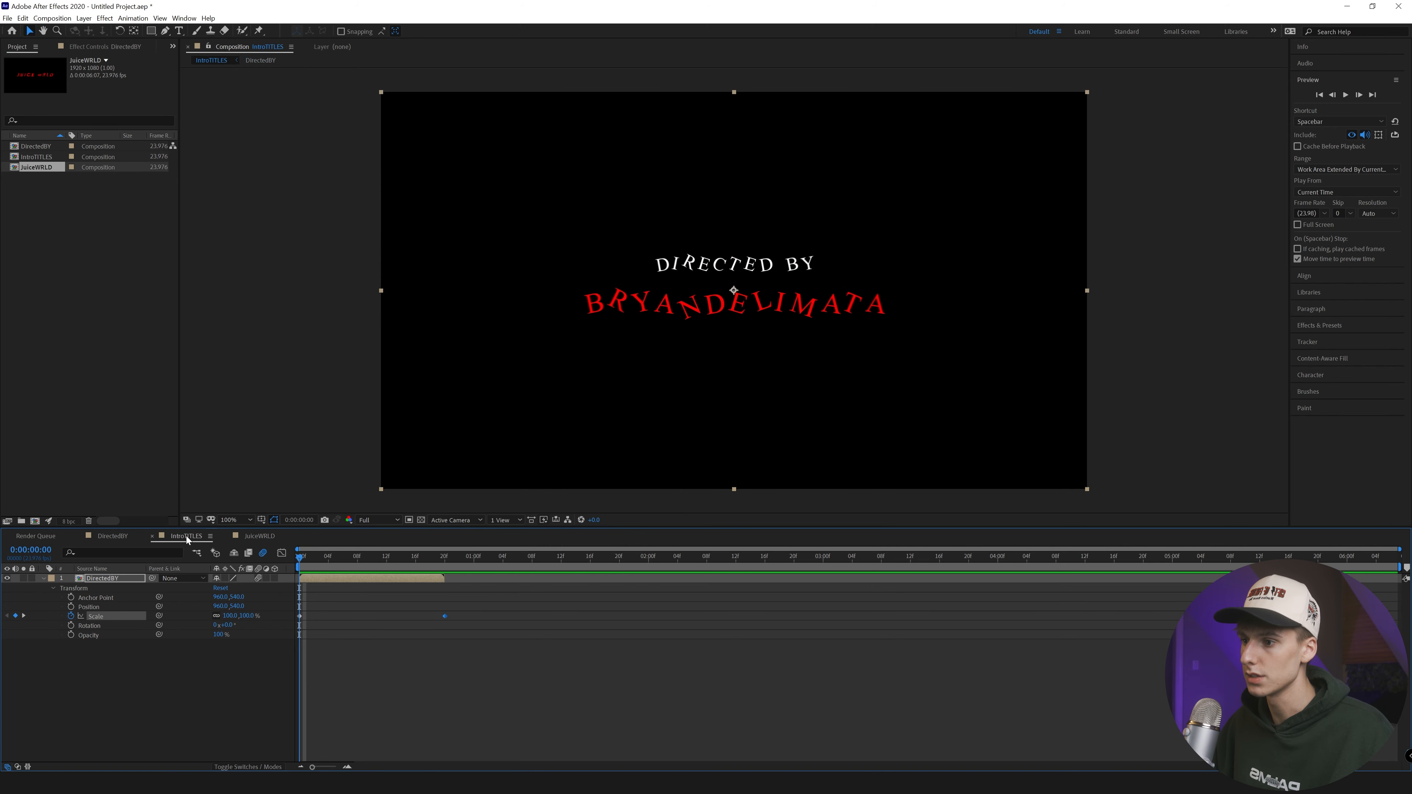
click(53, 18)
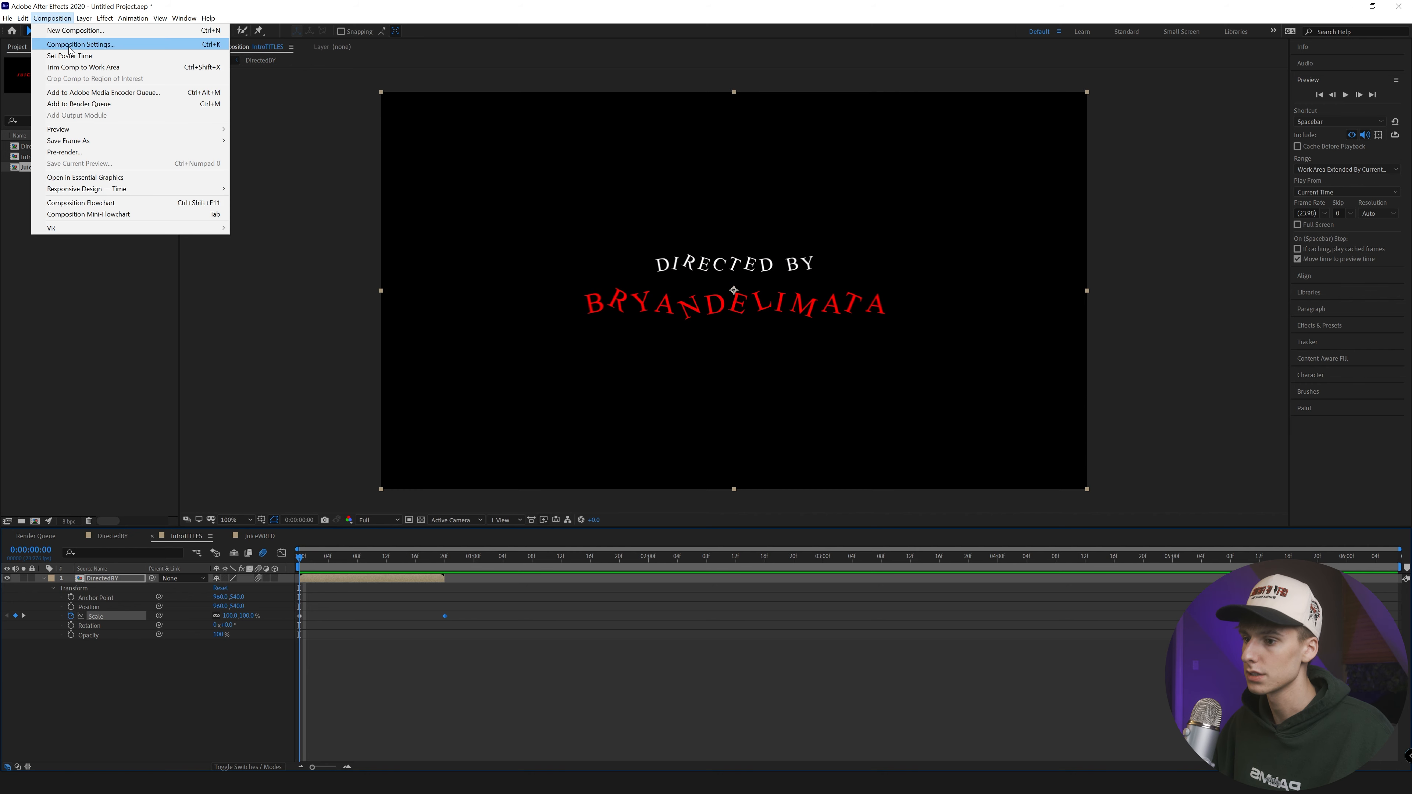
click(71, 48)
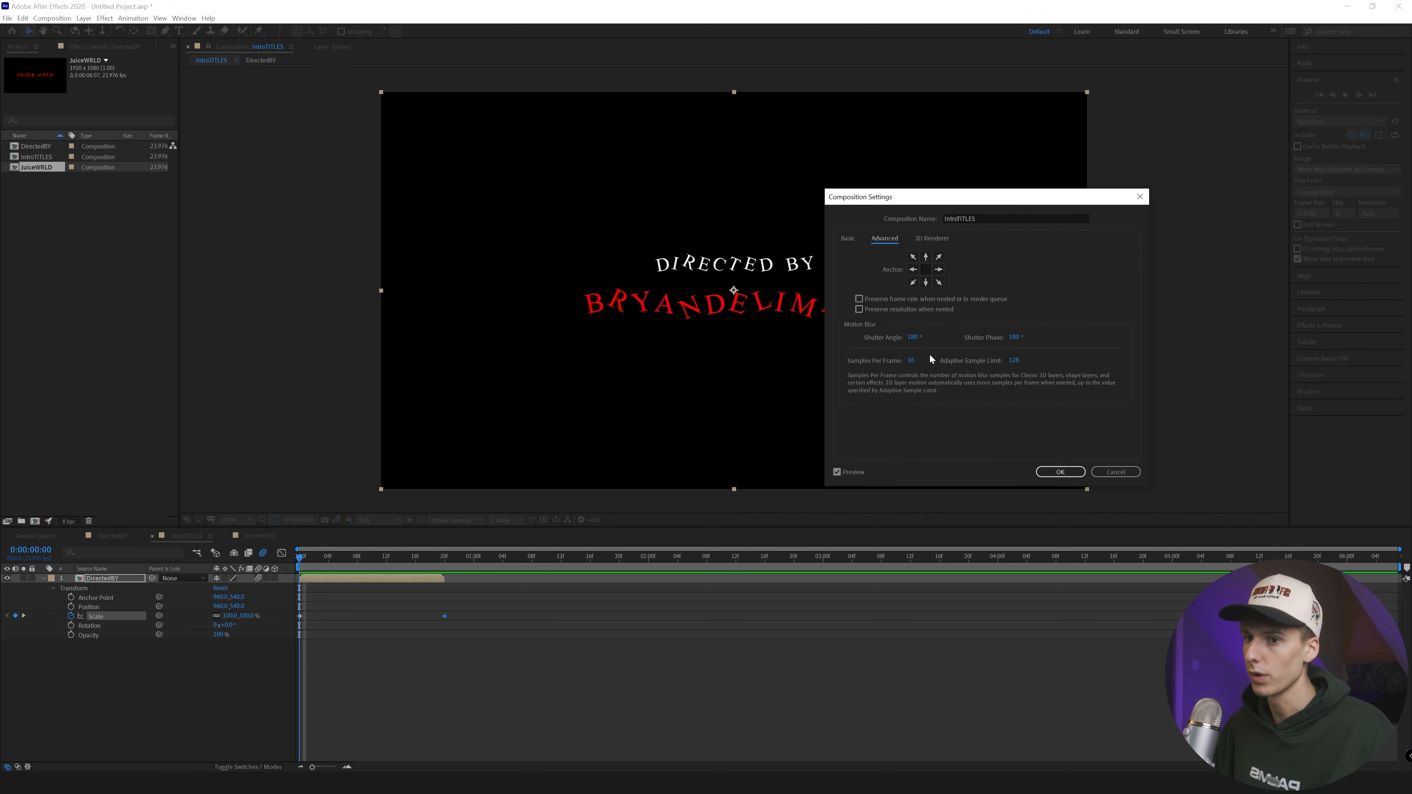
click(1081, 471)
click(262, 537)
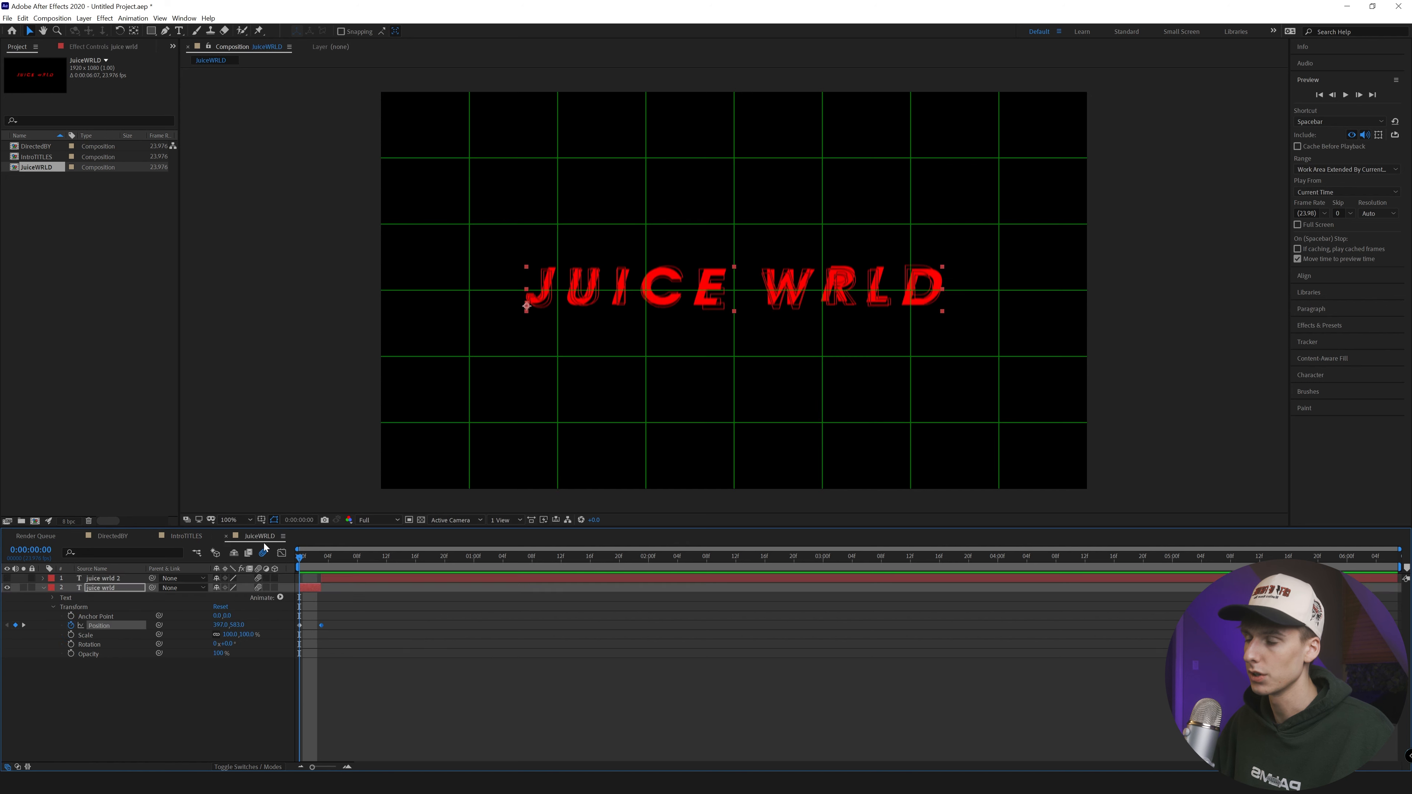
Move the current time to frame 3 and show the juice wrld 2 layer again
click(348, 767)
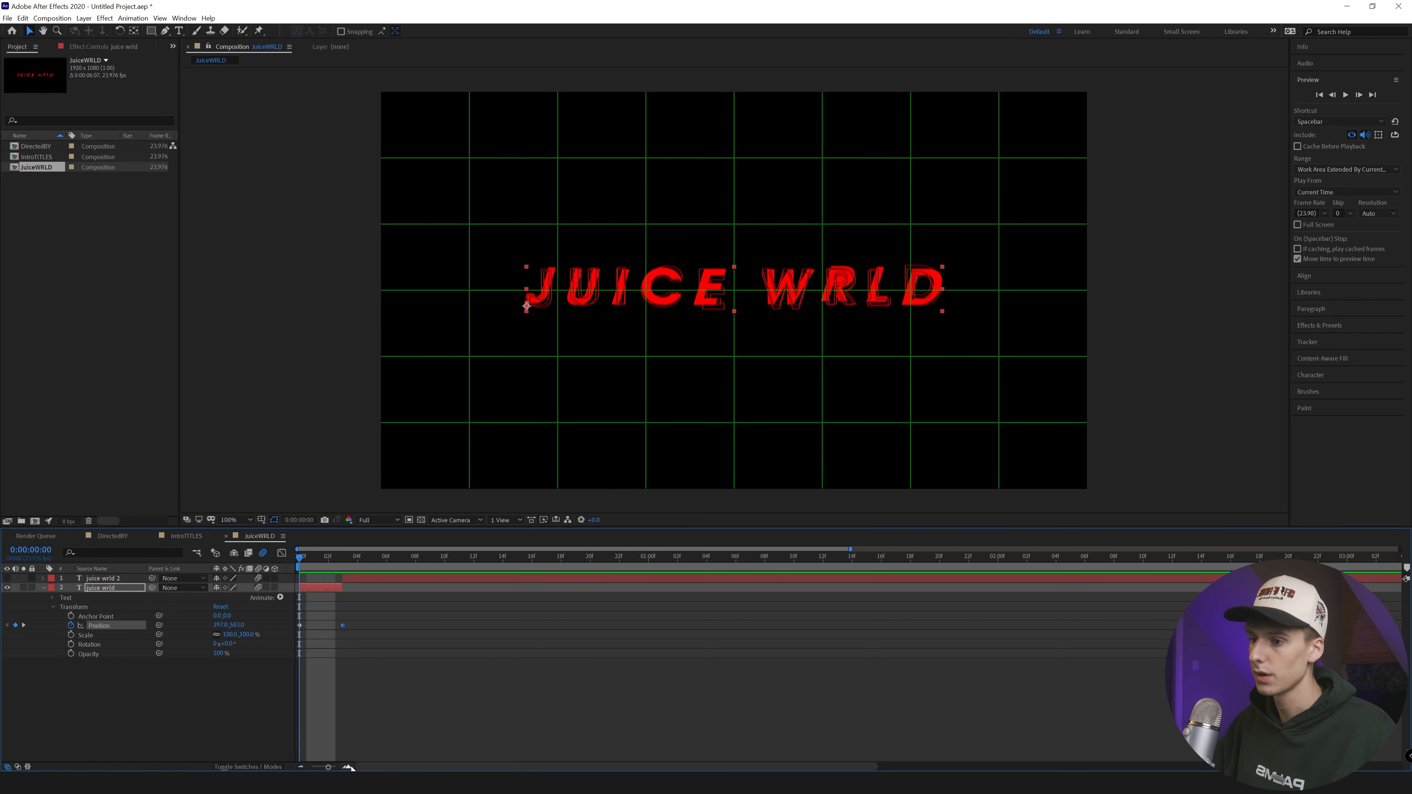
click(347, 767)
click(386, 561)
click(395, 578)
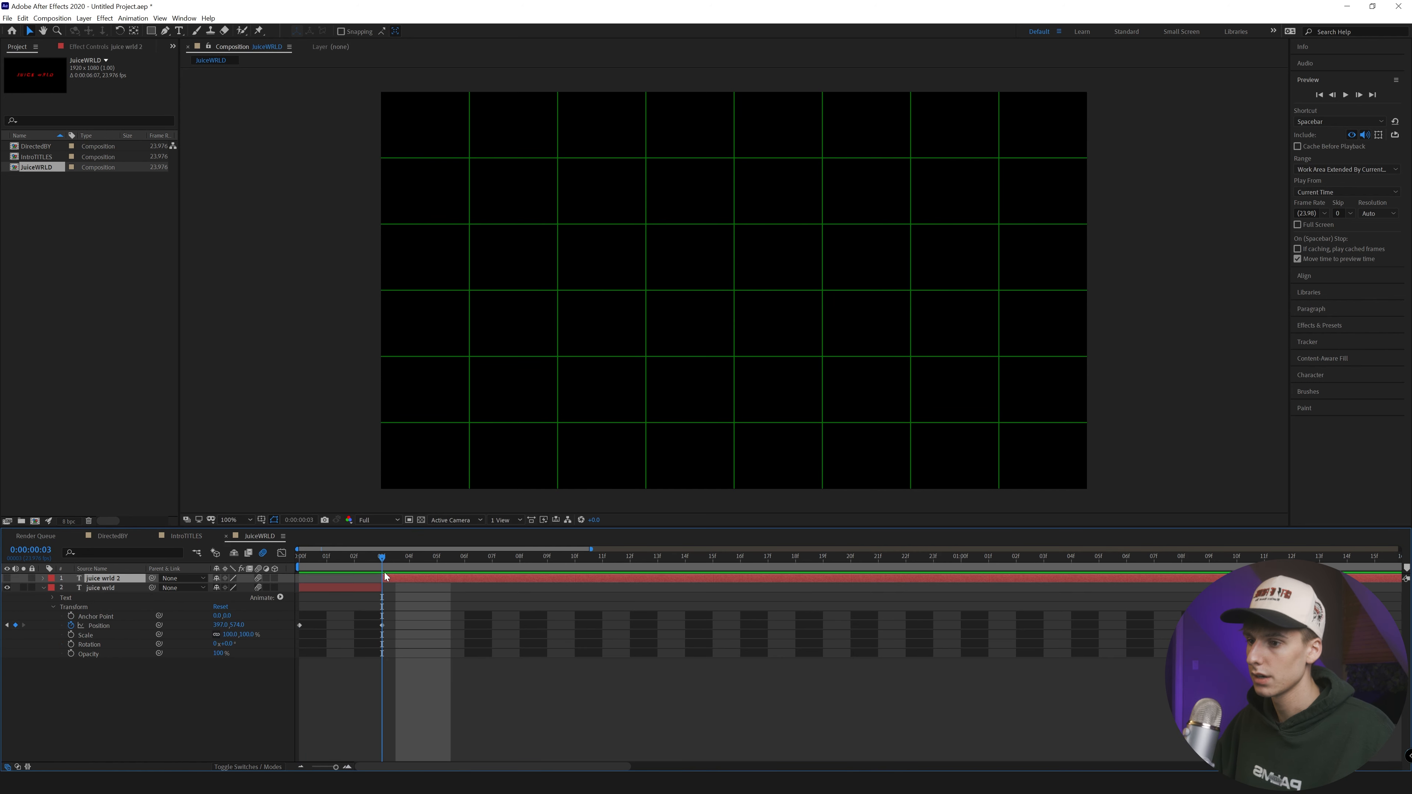
click(6, 578)
Change the juice wrld 2 text to the Broadway 3D Fill font and recentre it on the grid
double_click(613, 298)
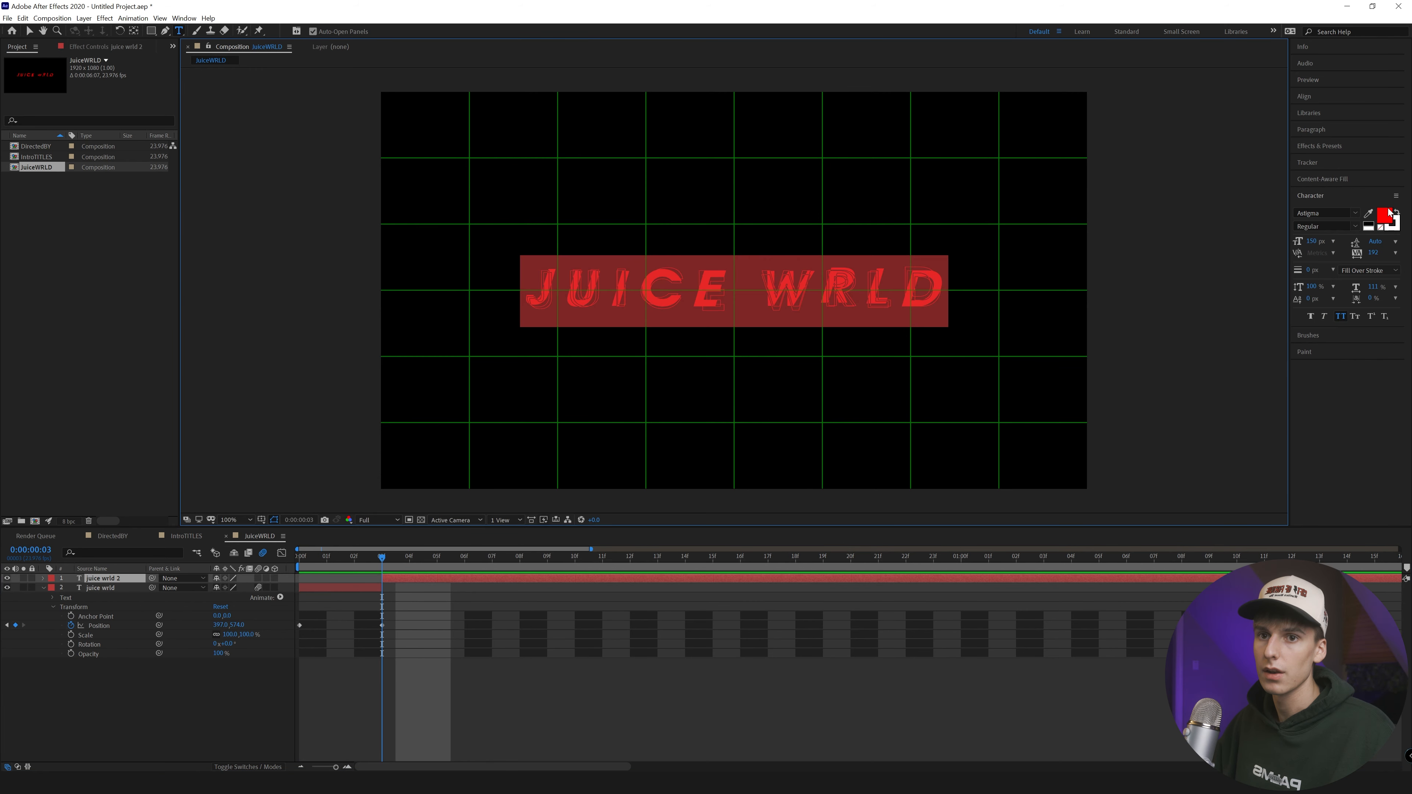
click(1355, 212)
click(1321, 310)
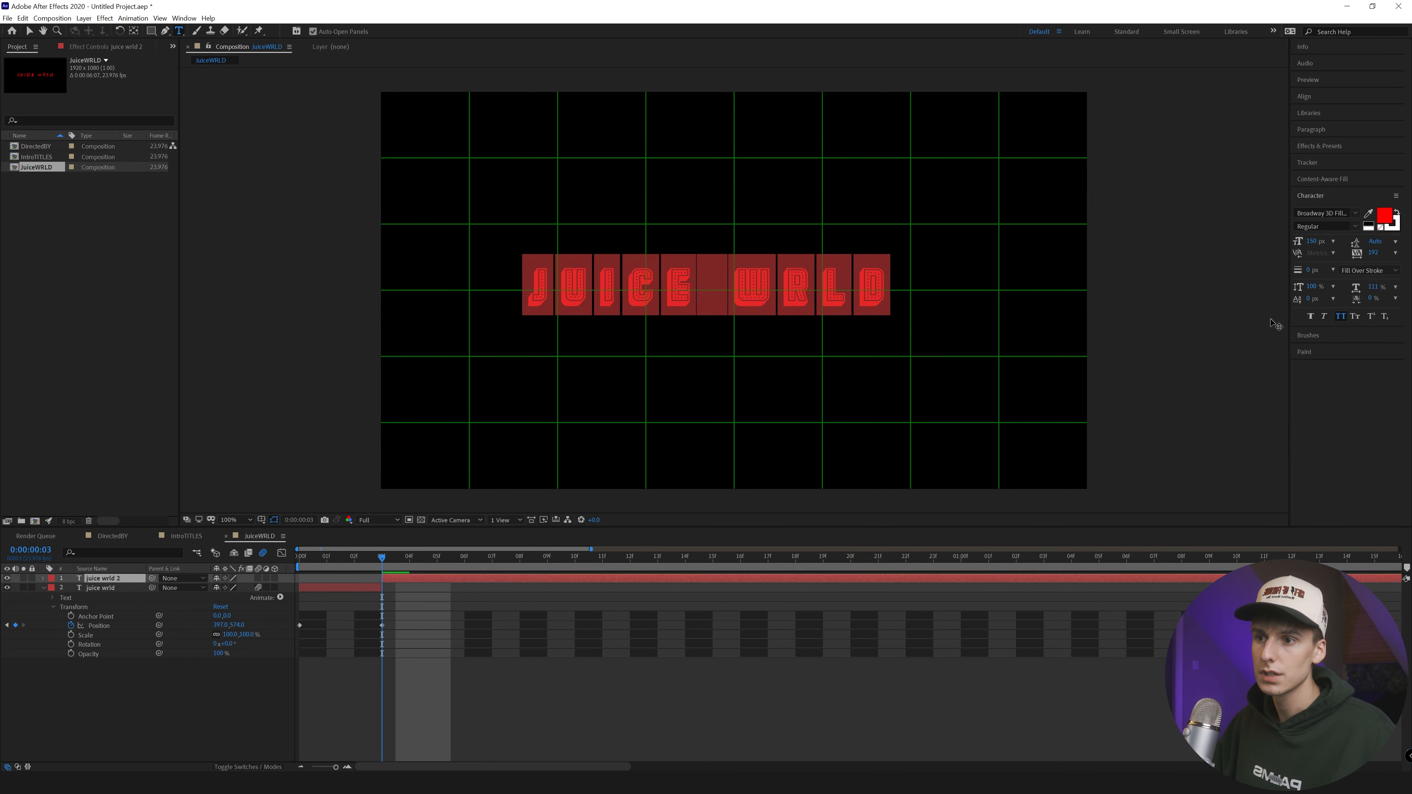
key(Escape)
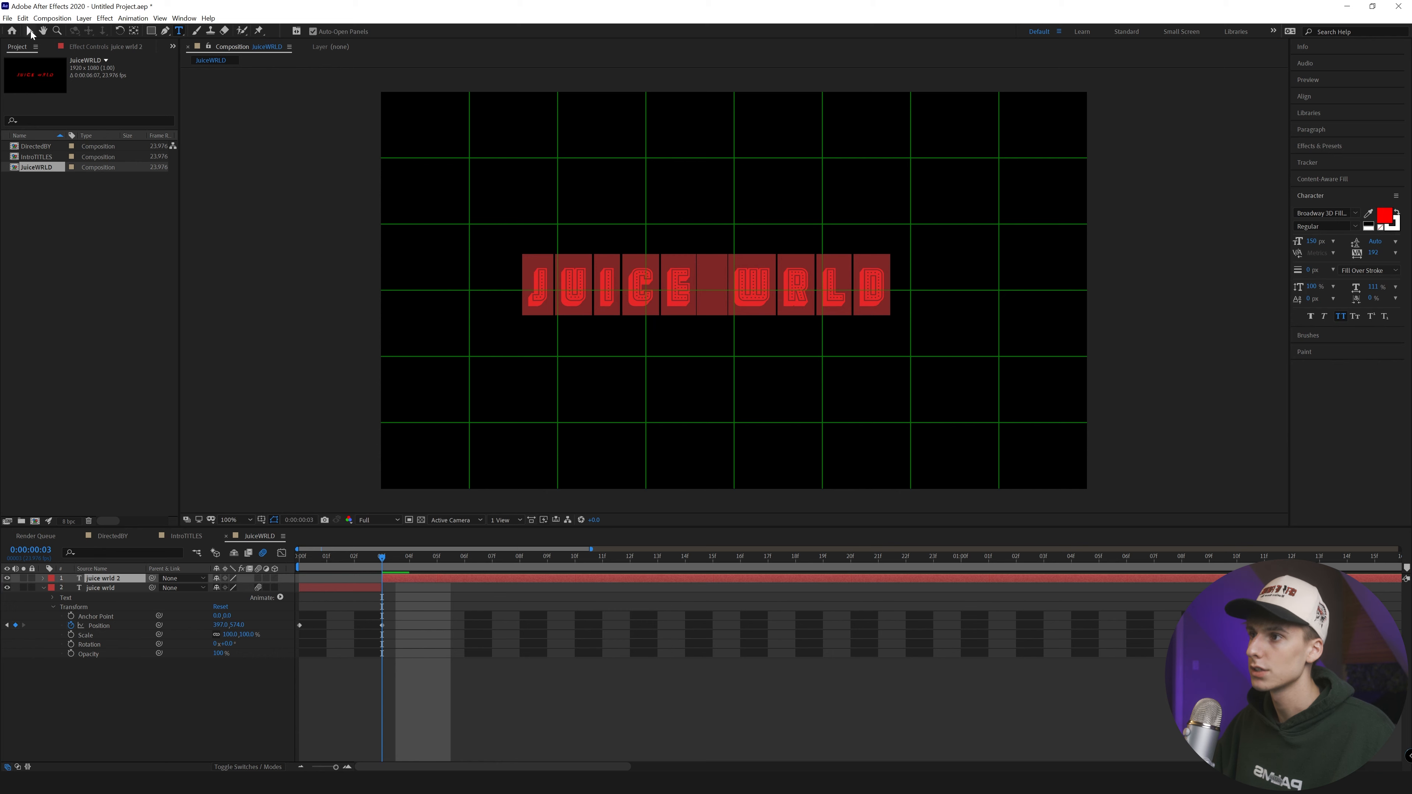
drag(739, 288, 767, 293)
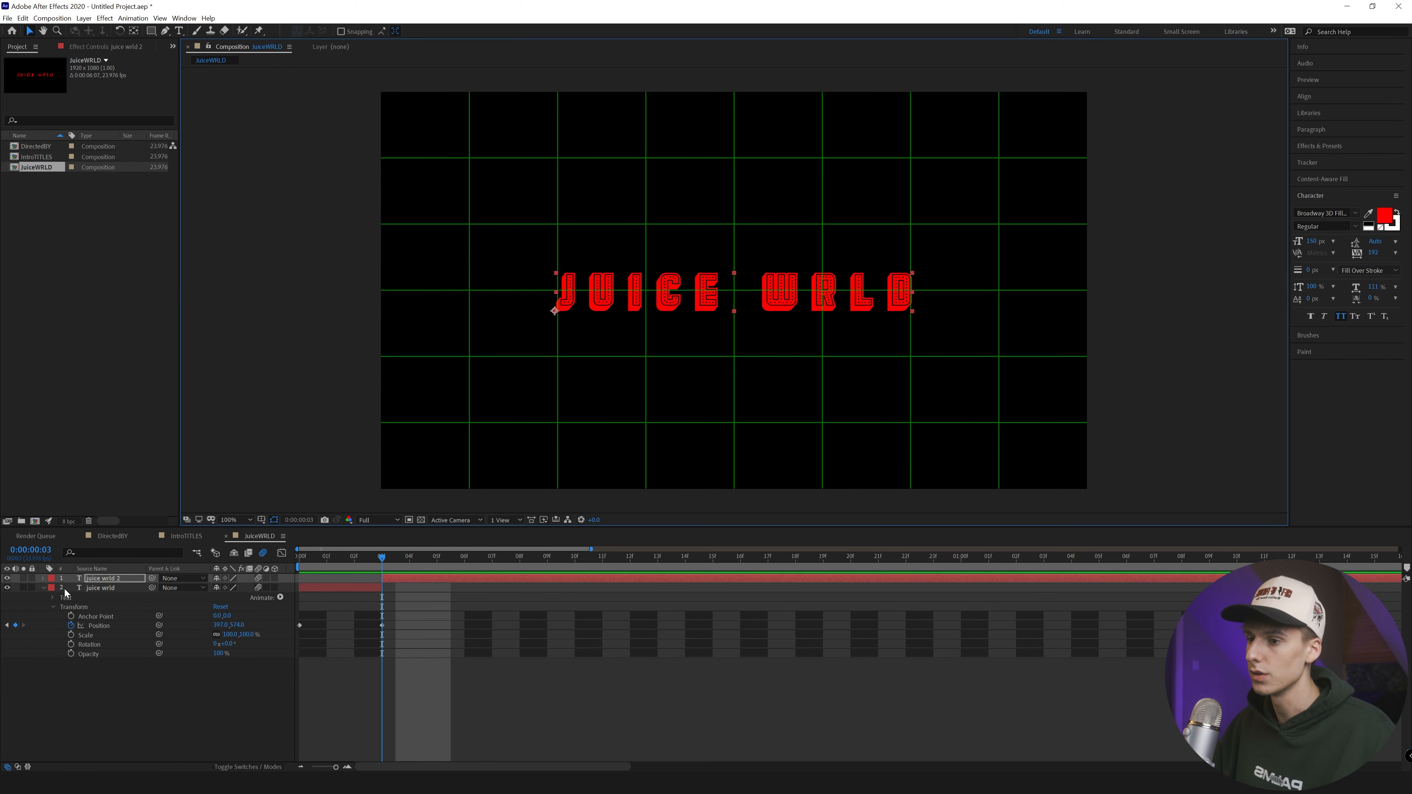
Advance three frames and split the juice wrld 2 layer at frame 6
click(1350, 81)
click(1358, 95)
click(1359, 96)
click(1359, 96)
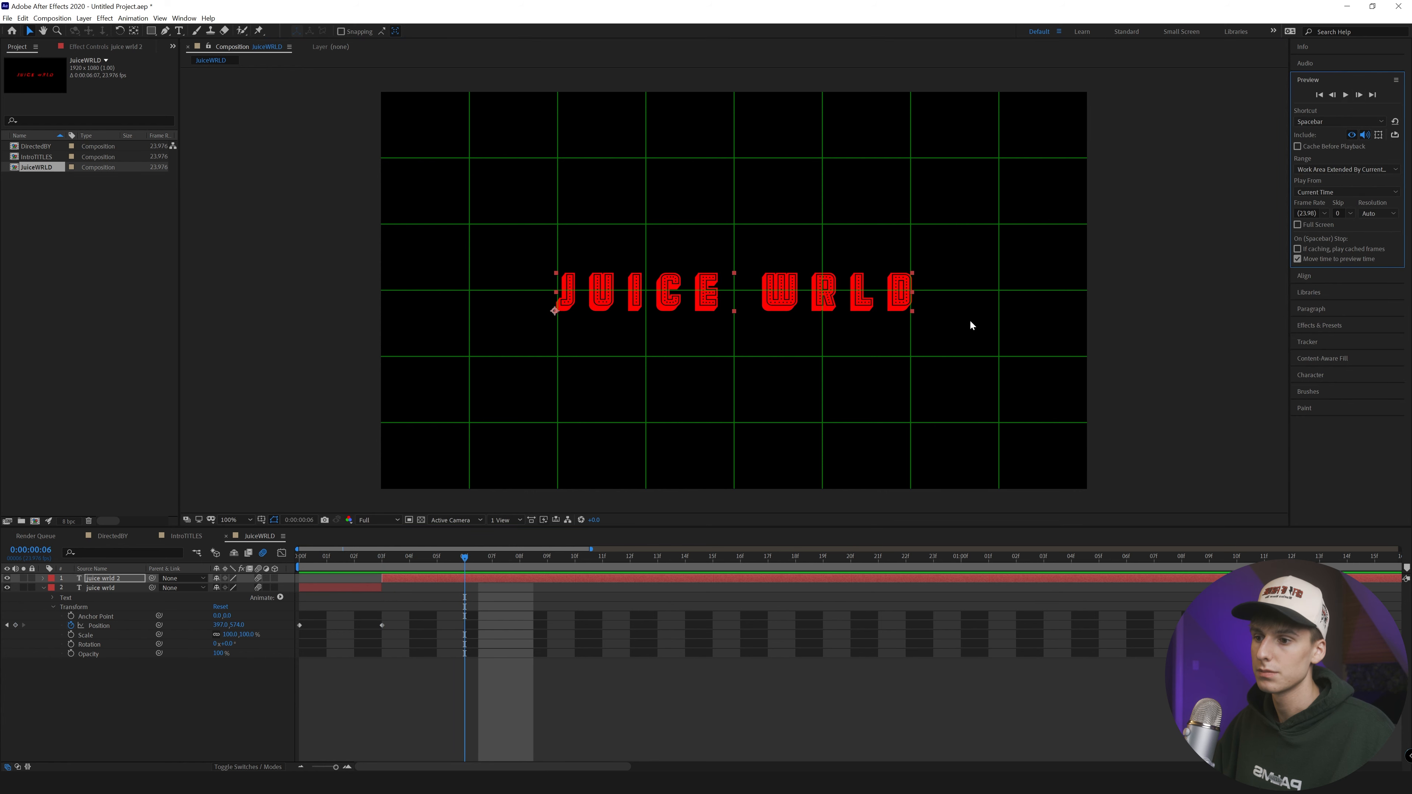
click(460, 578)
key(ctrl+shift+d)
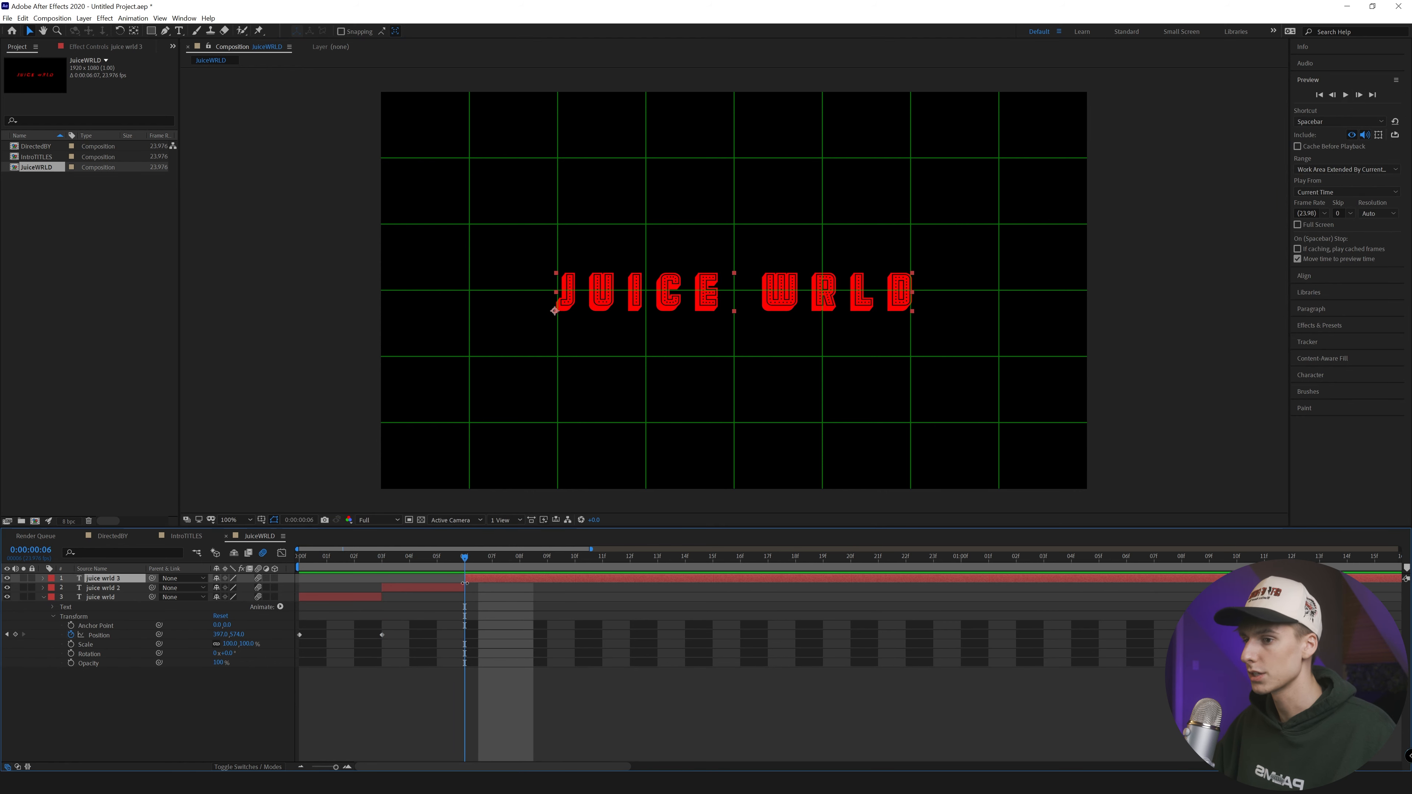
Animate the juice wrld 2 layer's vertical position slightly with Position keyframes at frames 3 and 6
click(71, 625)
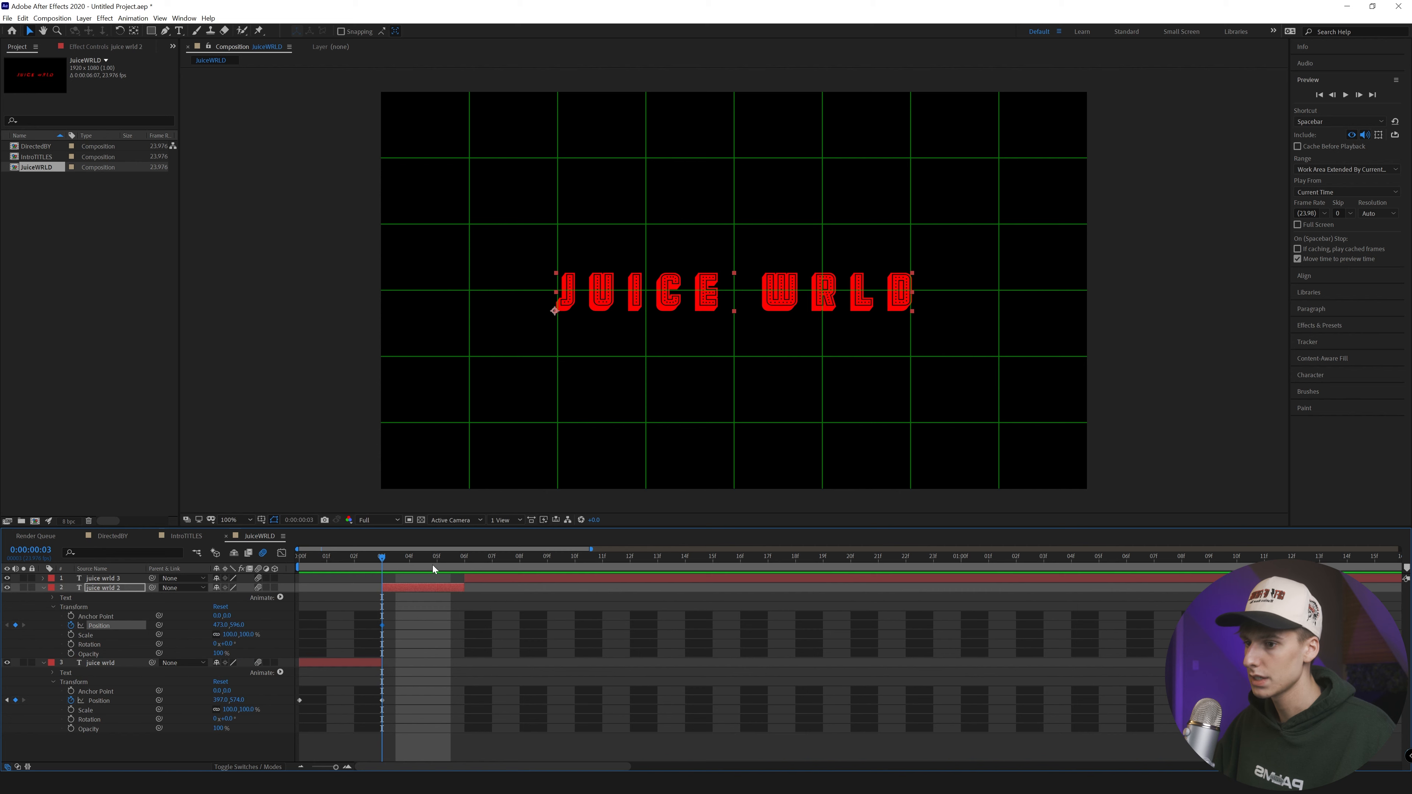
click(434, 566)
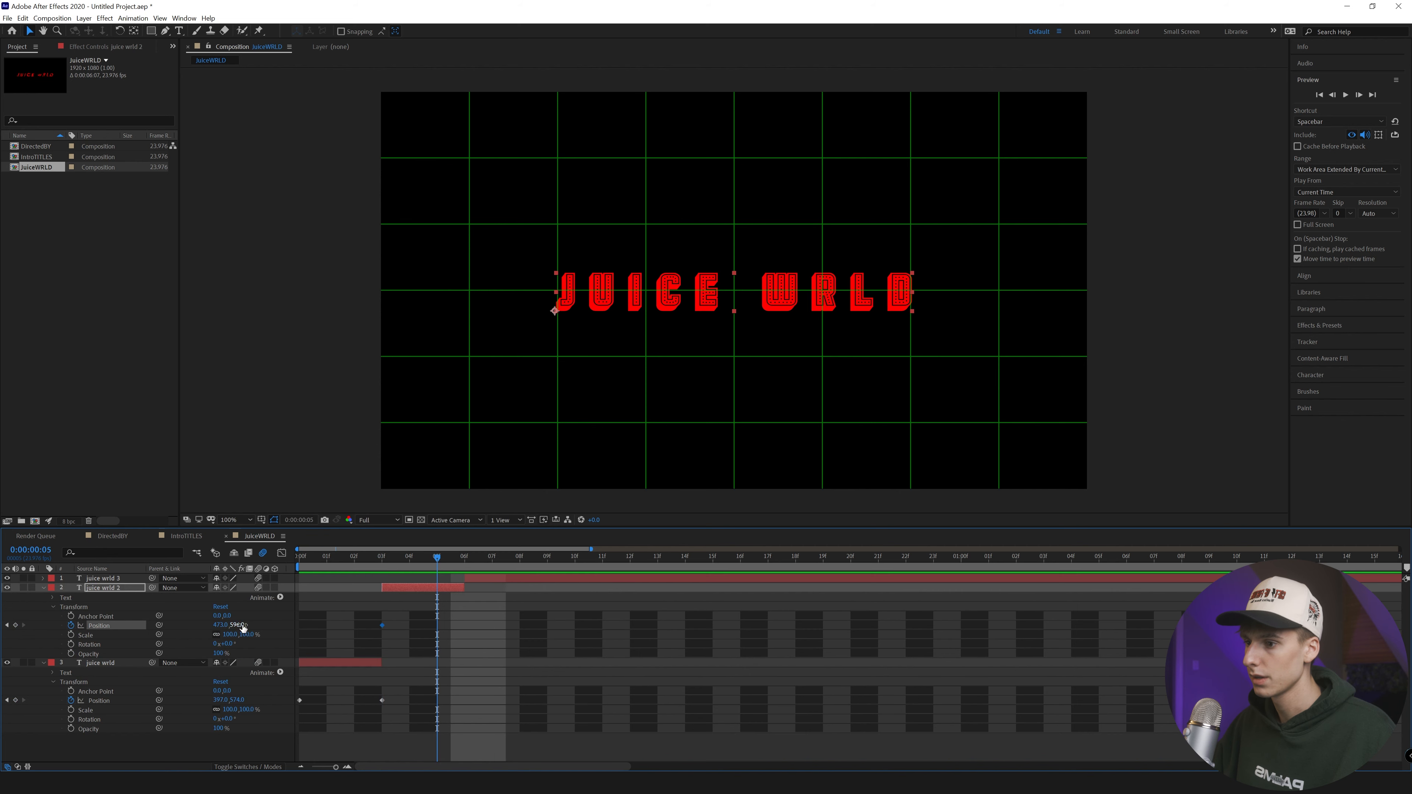
drag(242, 626, 245, 624)
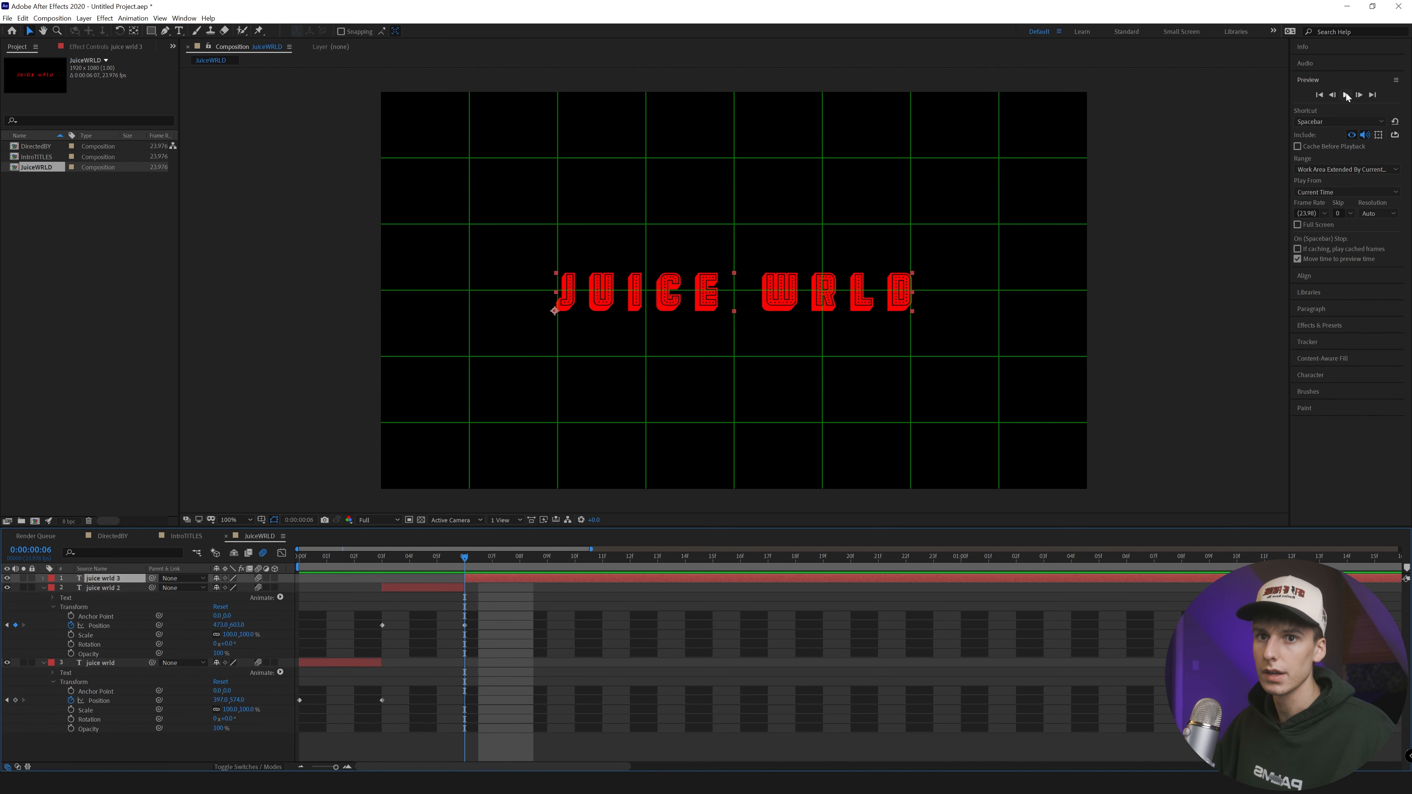
Advance three frames and split the juice wrld 3 layer at frame 9
click(1359, 96)
click(1359, 95)
click(1359, 95)
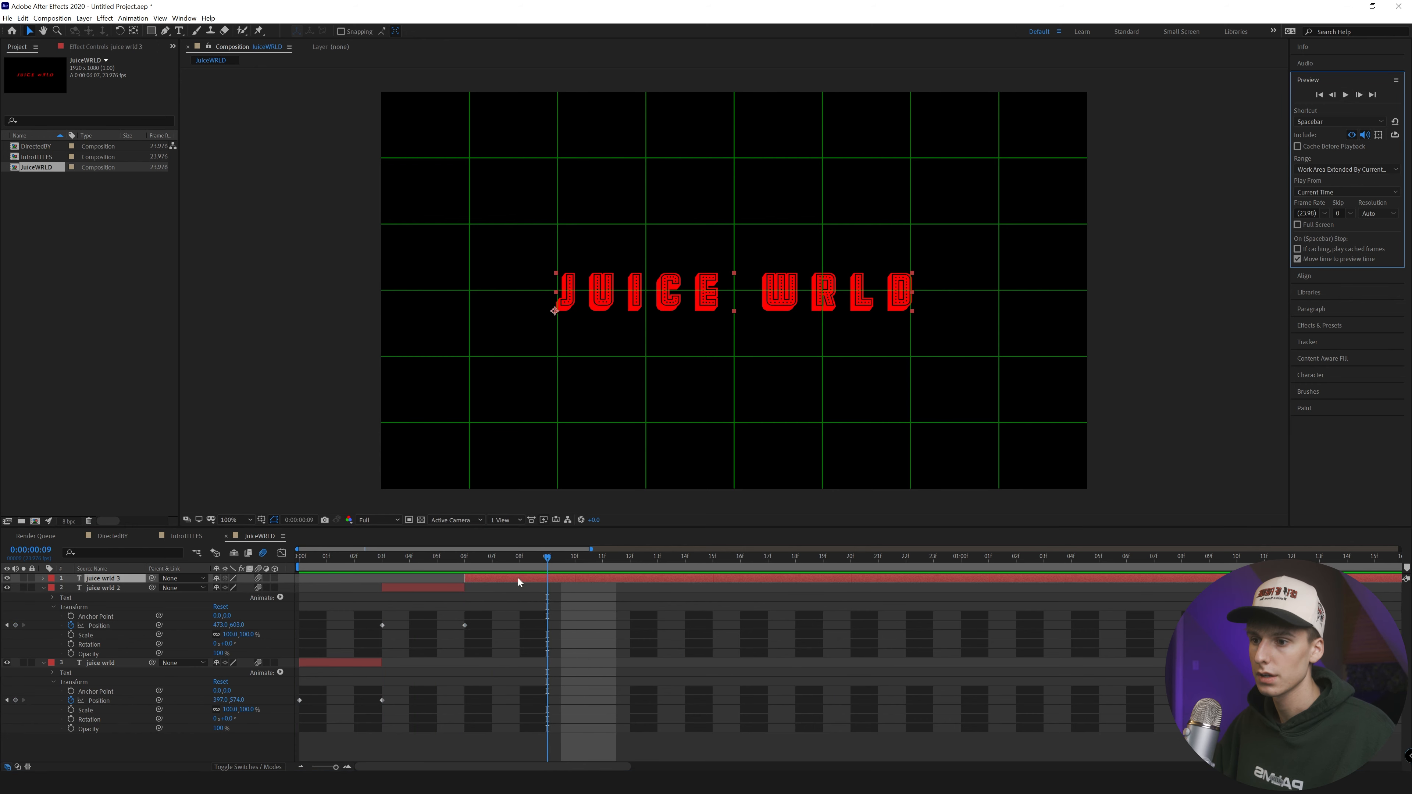
key(ctrl+shift+d)
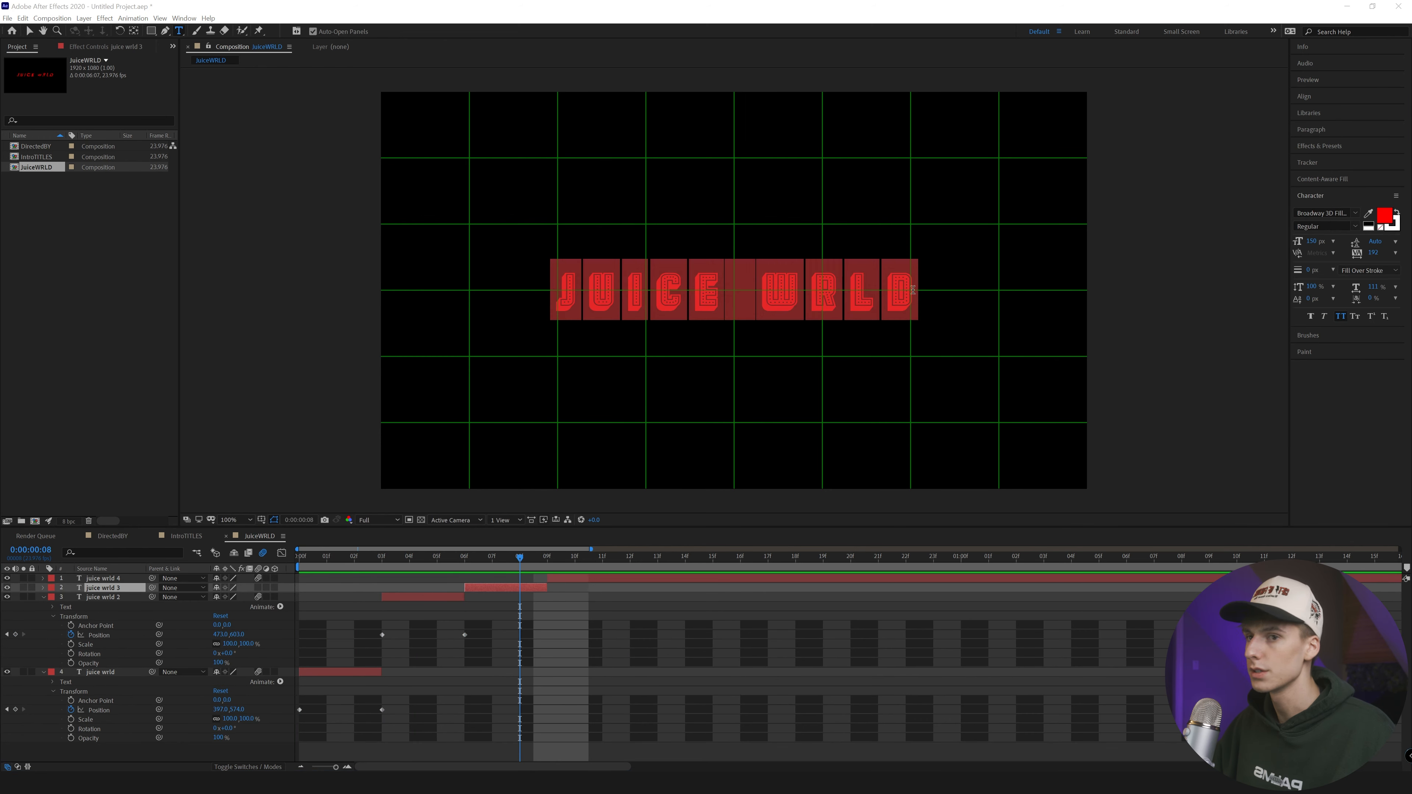
Change the juice wrld 3 text to the doctor punk font
click(1356, 213)
text(doctor)
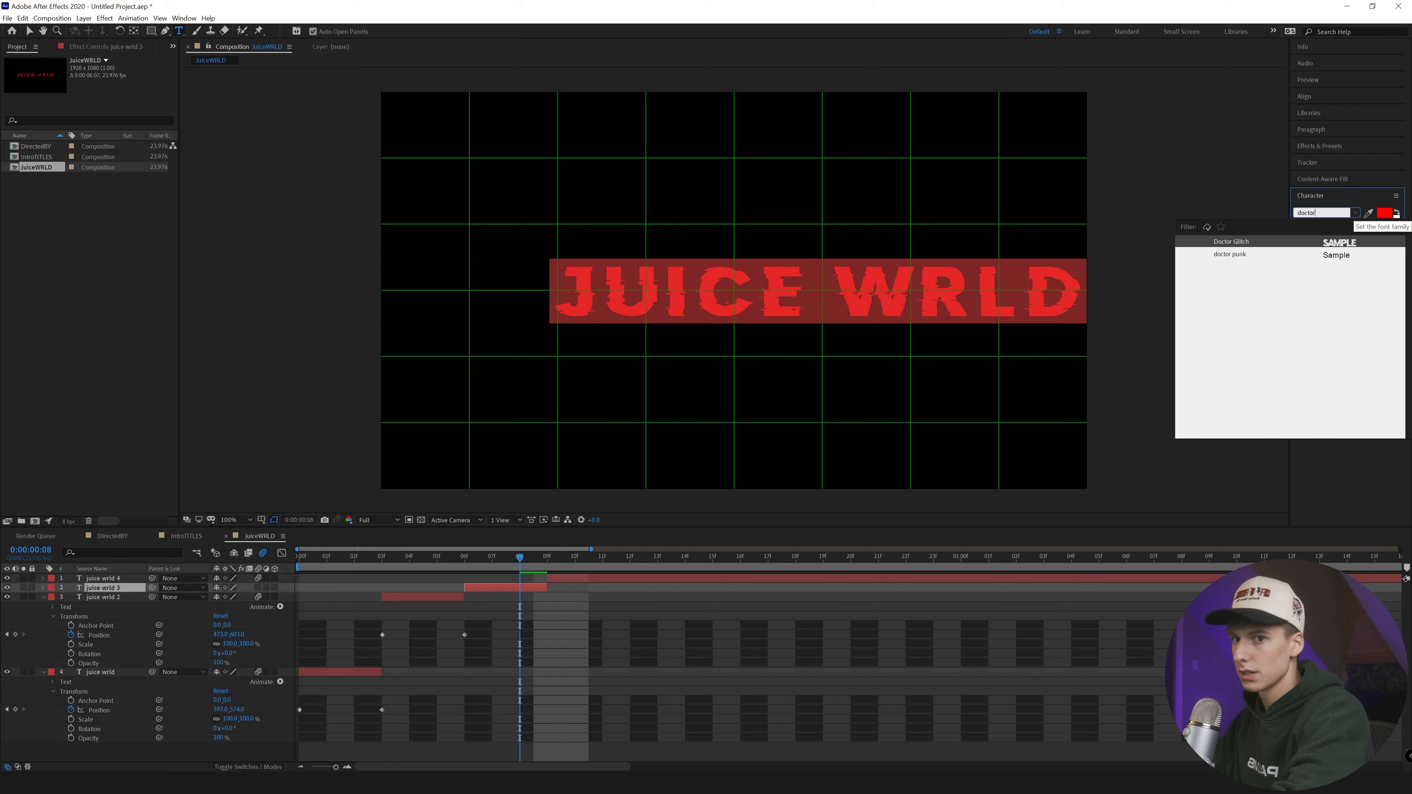
click(1230, 254)
Set the word WRLD in juice wrld 3 to Harabara Mais Demo and shift the whole title left
drag(744, 300, 1016, 305)
click(778, 301)
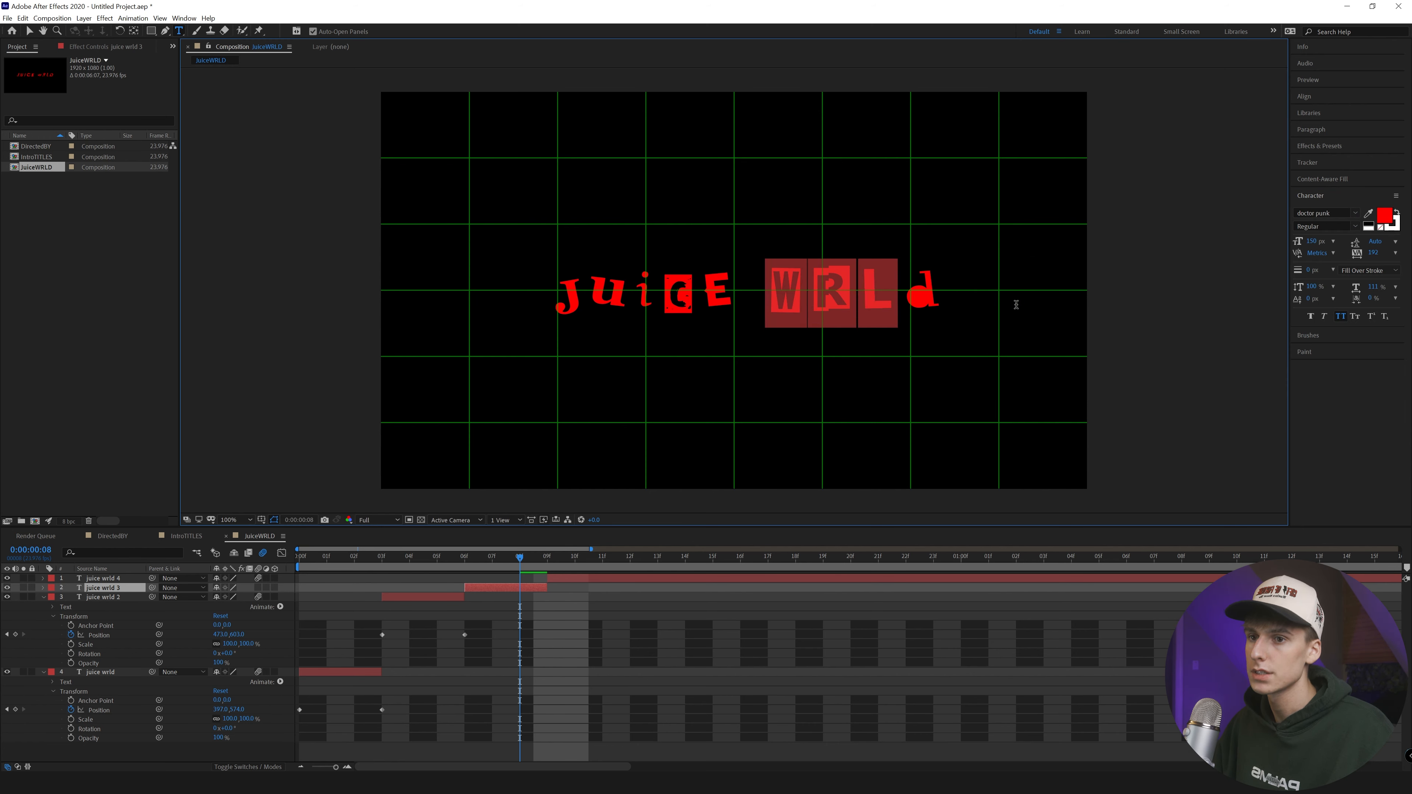
click(1355, 212)
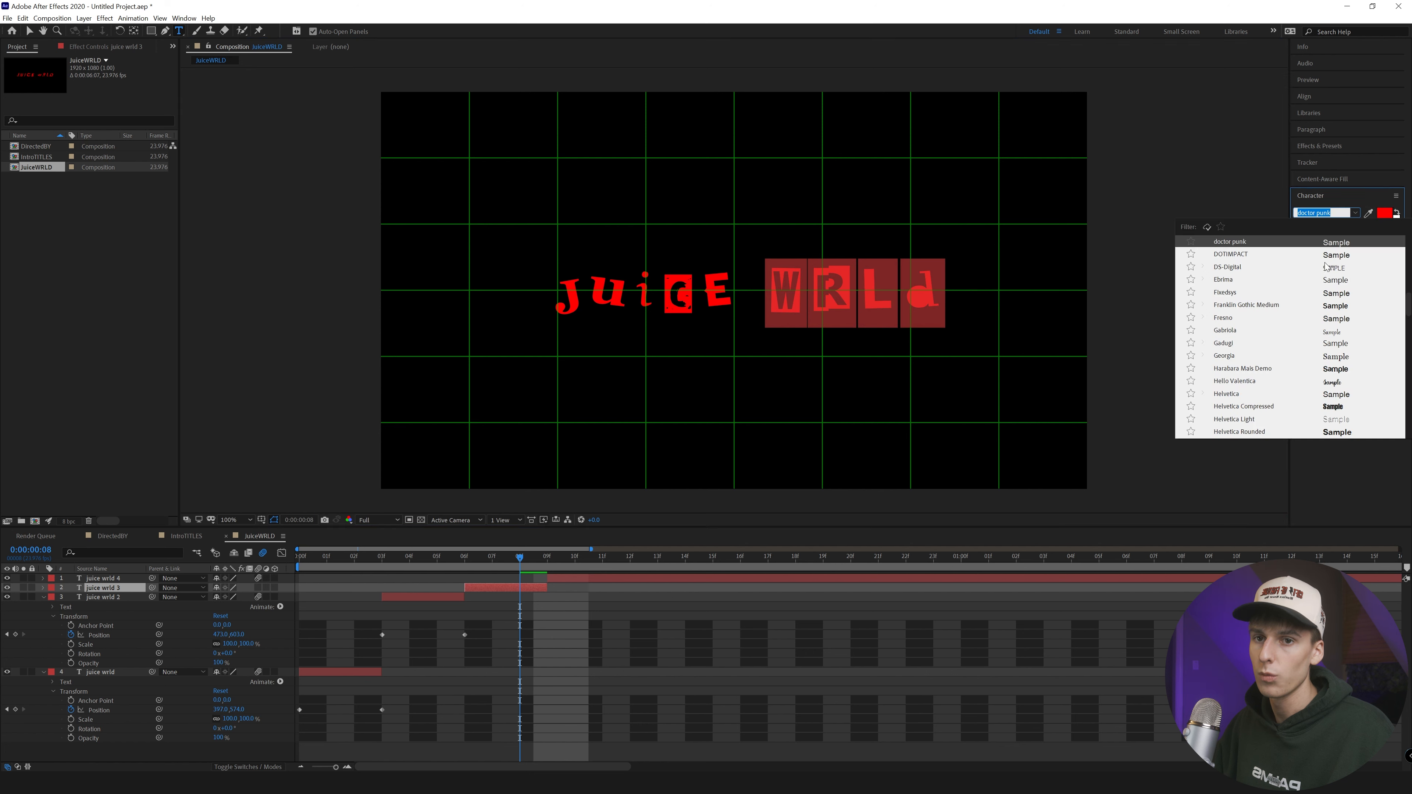
click(1329, 371)
click(885, 346)
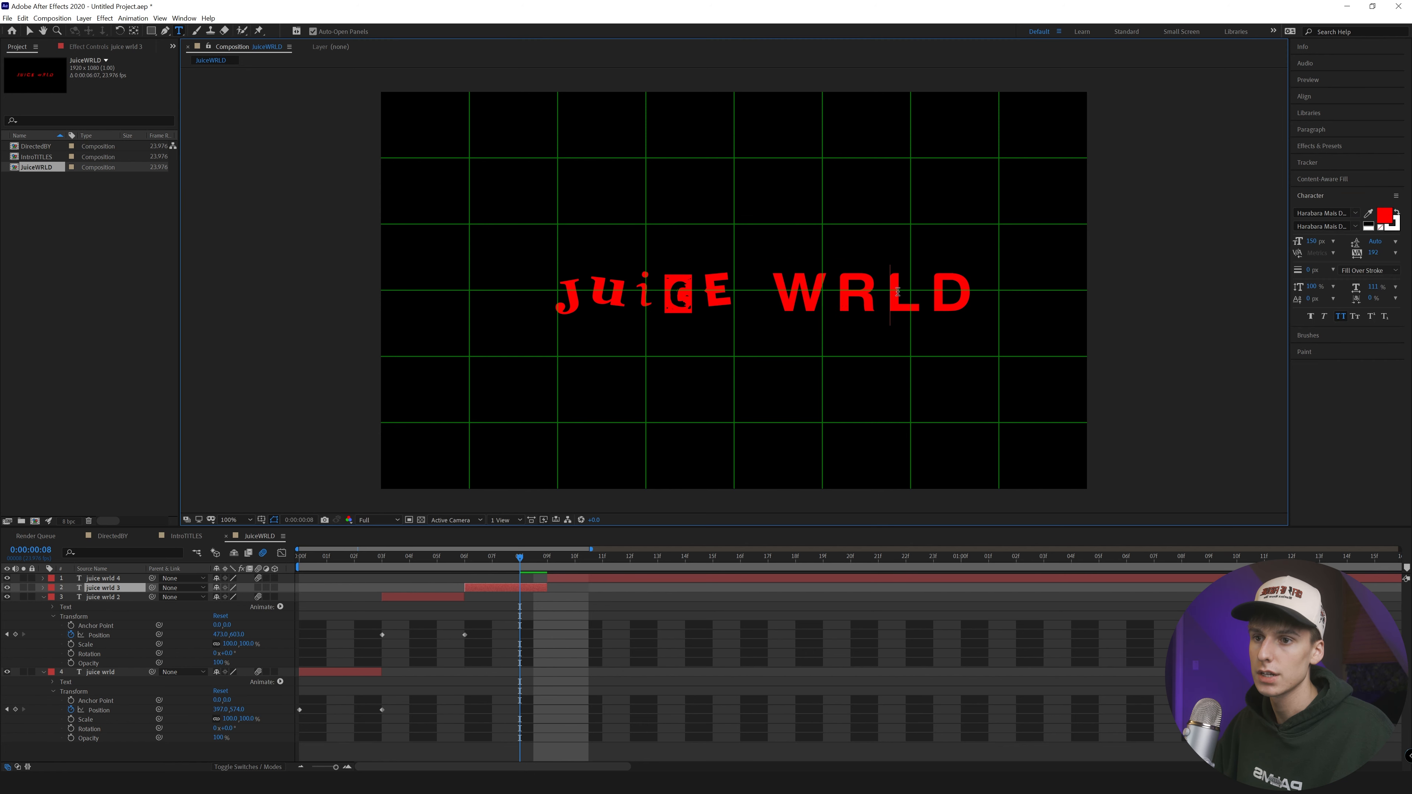
click(30, 31)
drag(787, 285, 652, 285)
Animate the juice wrld 3 layer's vertical position slightly with Position keyframes at frames 6 and 9
click(464, 558)
click(44, 588)
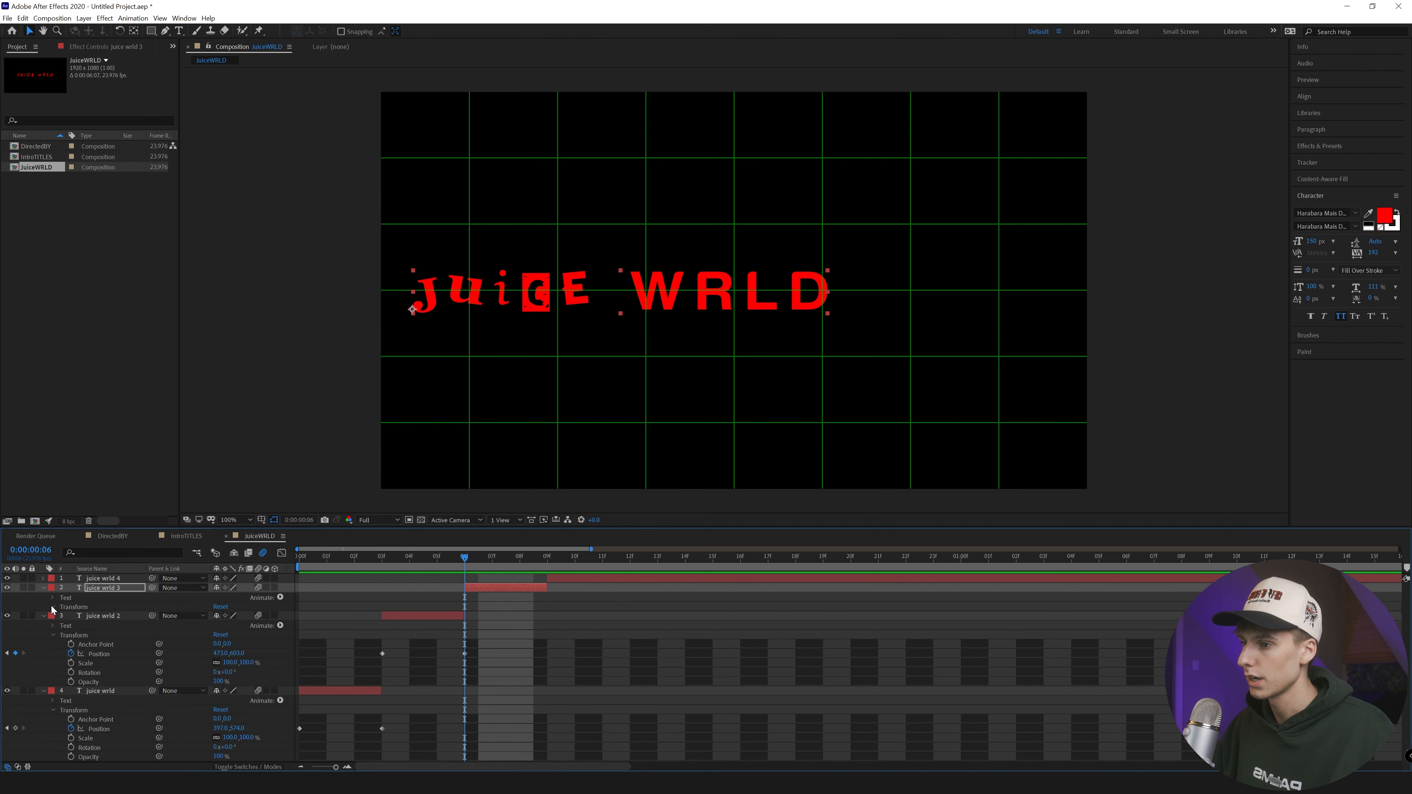
click(53, 607)
click(71, 625)
drag(520, 565, 548, 565)
drag(234, 625, 238, 625)
drag(520, 565, 555, 579)
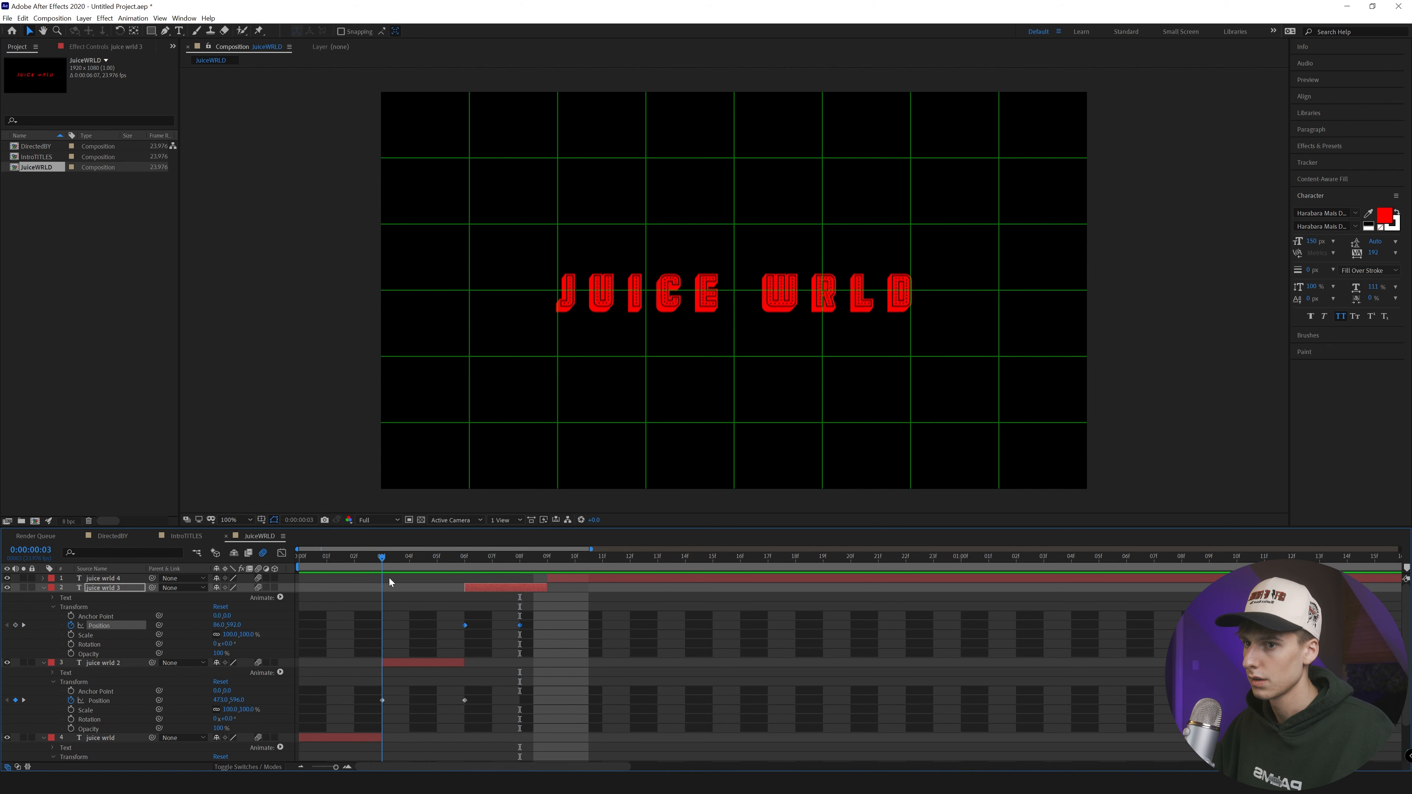
click(564, 578)
drag(520, 624, 547, 625)
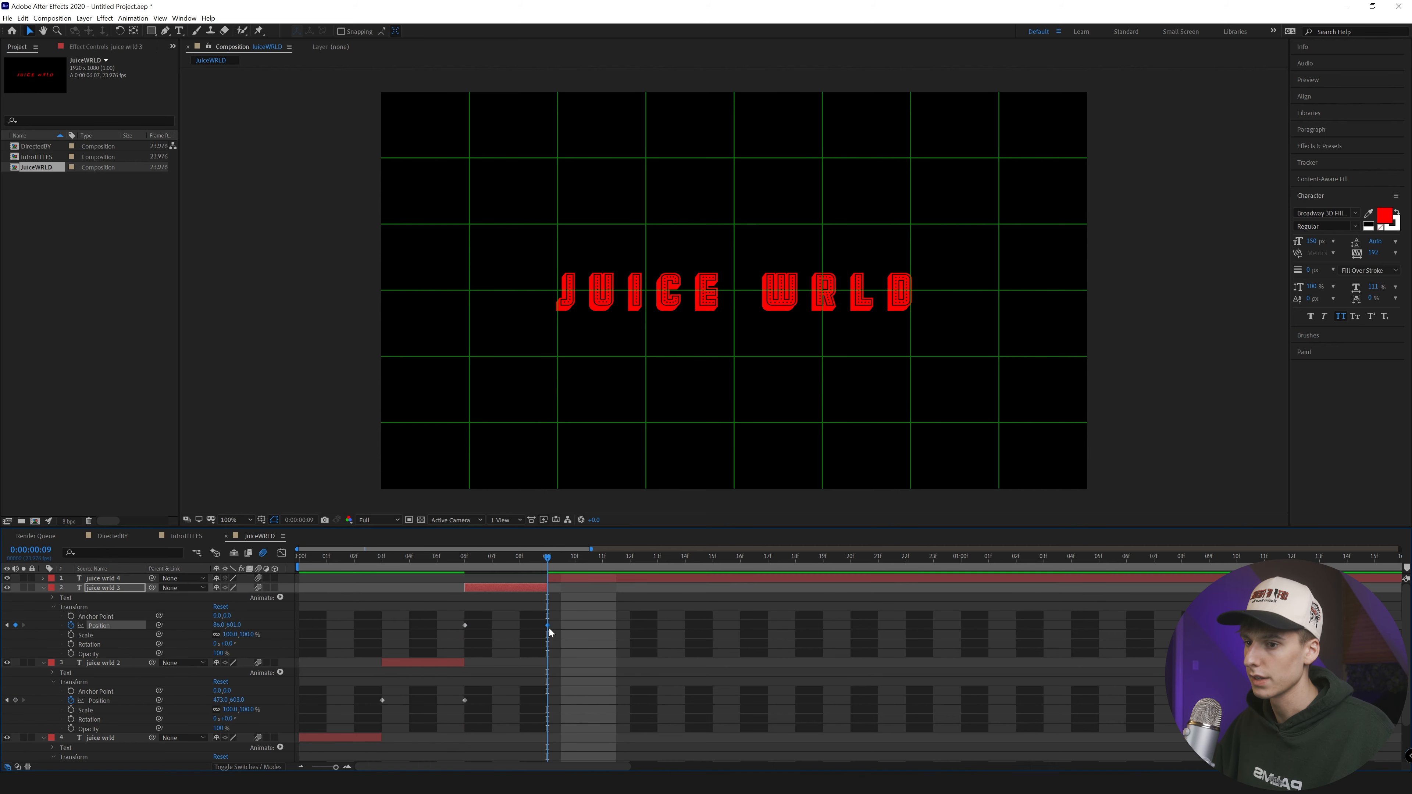
Advance three frames and split the juice wrld 4 layer at frame 12
click(1307, 79)
click(1359, 95)
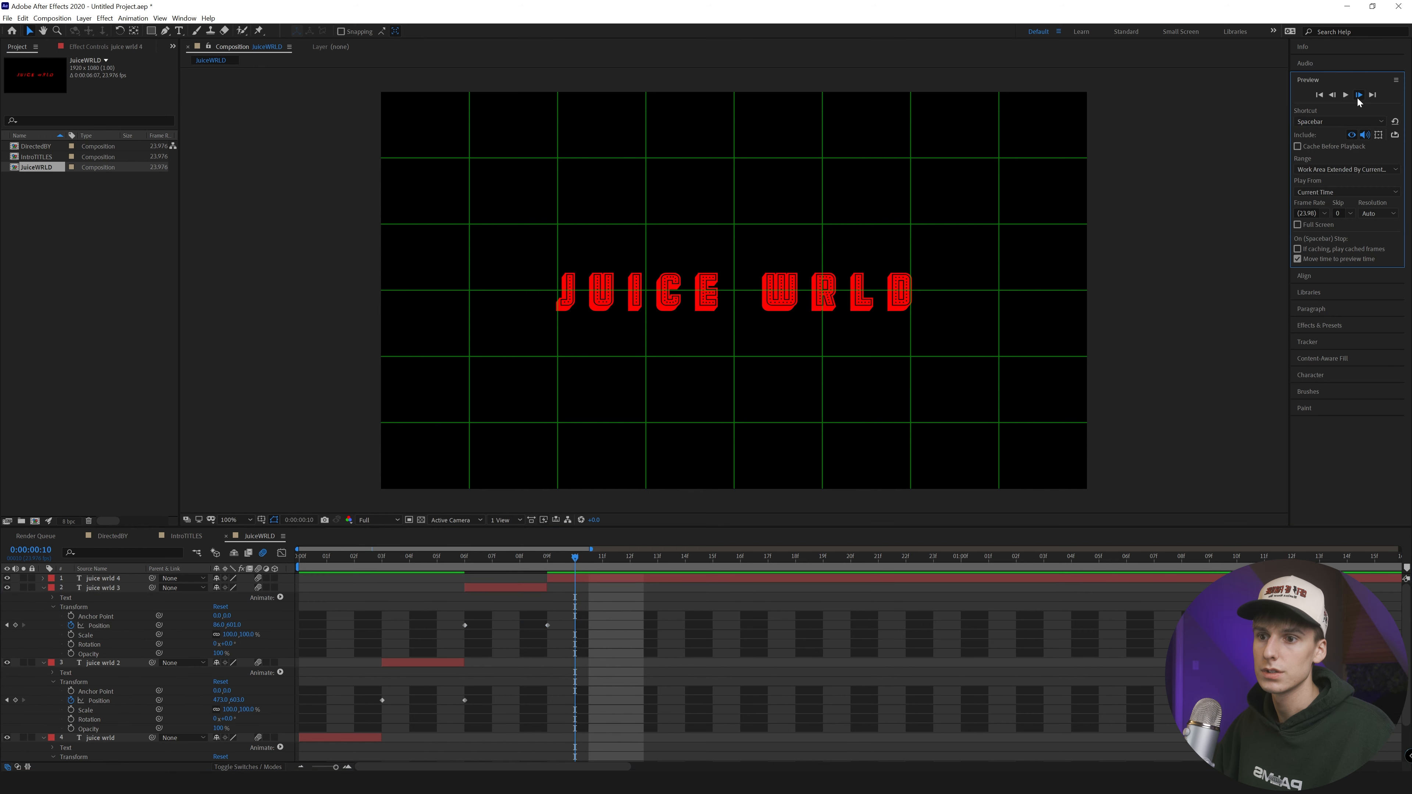
click(1358, 95)
click(1359, 95)
click(622, 581)
key(ctrl+shift+d)
Select juice wrld 4, go to its first frame and collapse the expanded properties of the other title layers
click(578, 586)
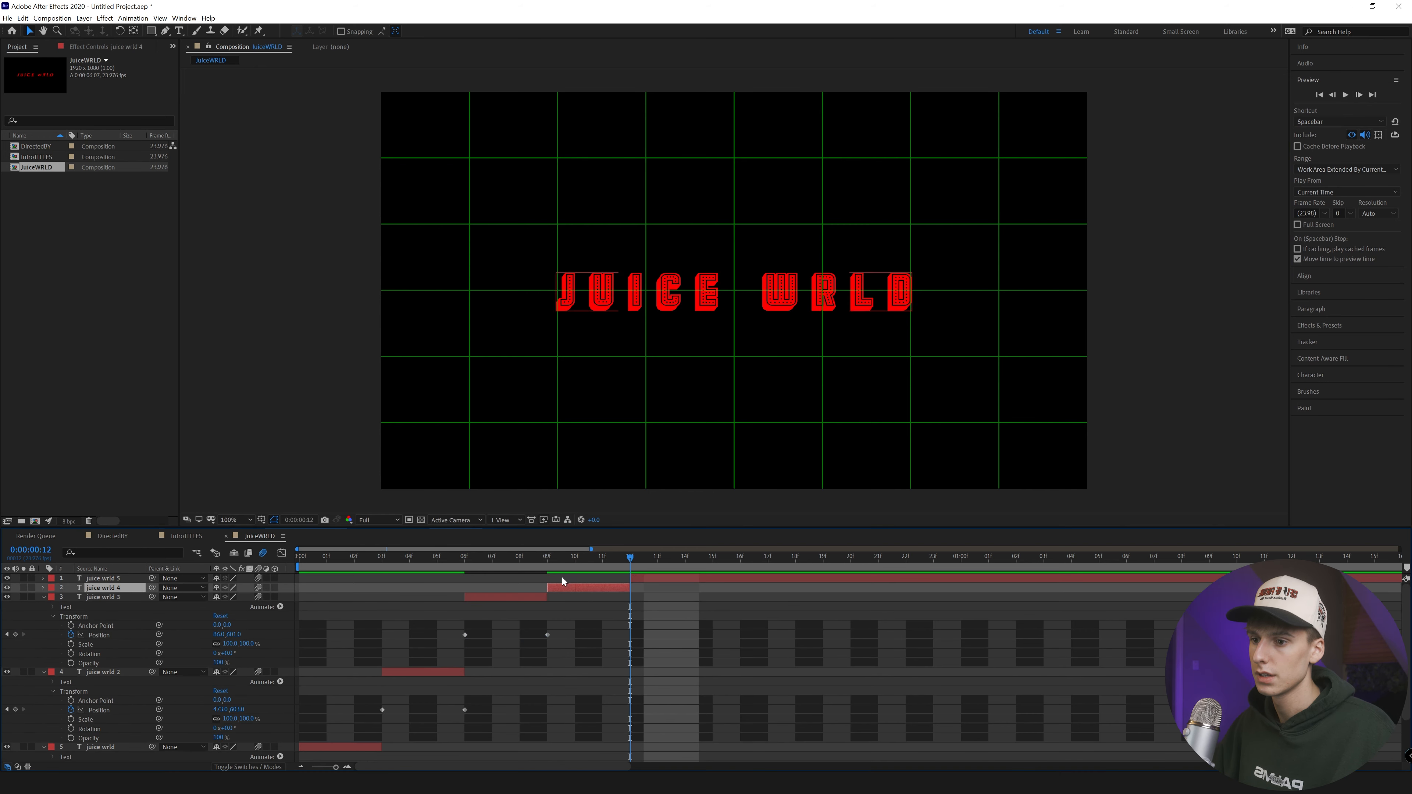
key(i)
click(43, 597)
click(43, 606)
click(43, 616)
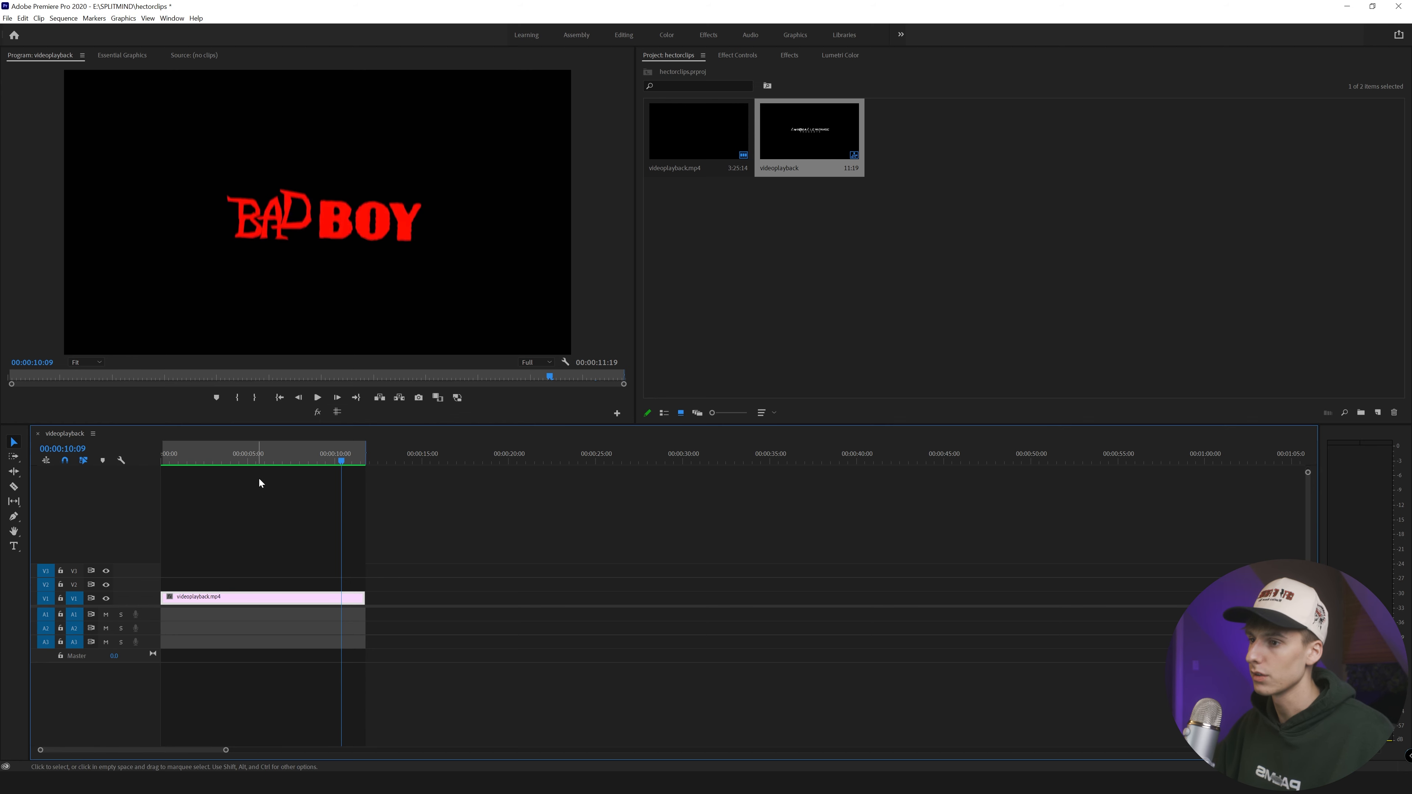
Step frame by frame through the reference video's Juice WRLD title in Premiere Pro to study its font changes, and return to After Effects
mouse_move(278, 461)
mouse_down()
mouse_move(293, 459)
mouse_move(252, 461)
mouse_up()
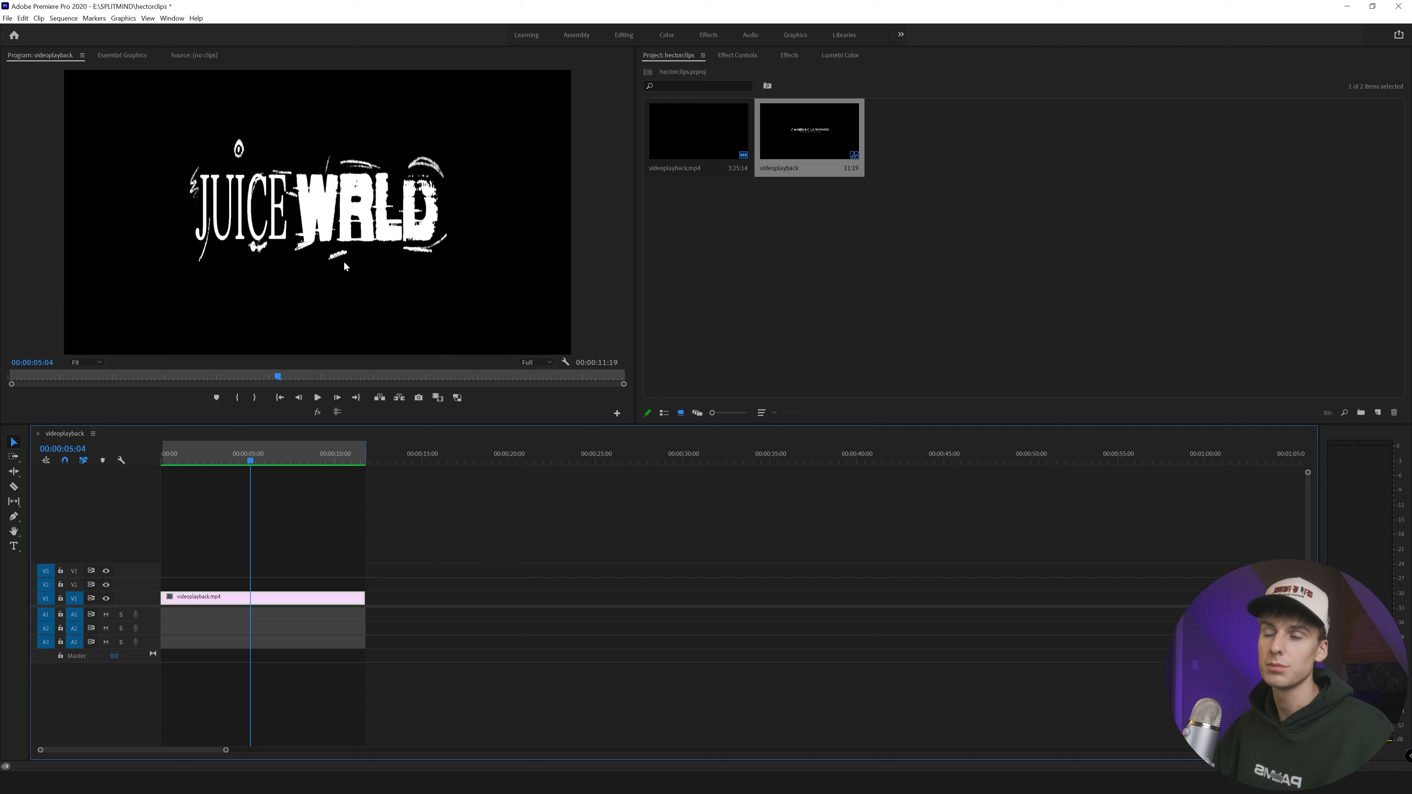
click(254, 462)
drag(254, 461, 259, 460)
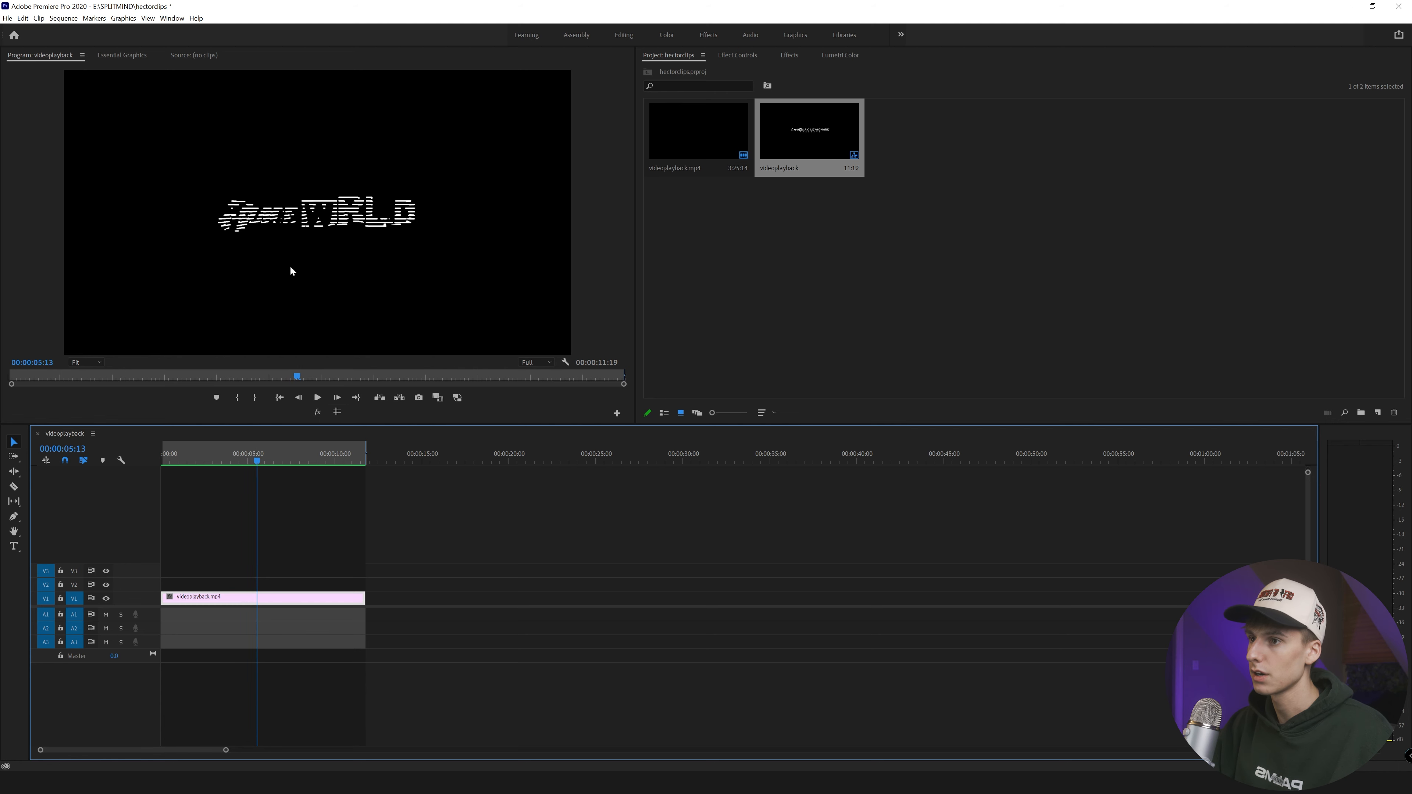
key(Right)
key(Right)
key(Right)
key(Right)
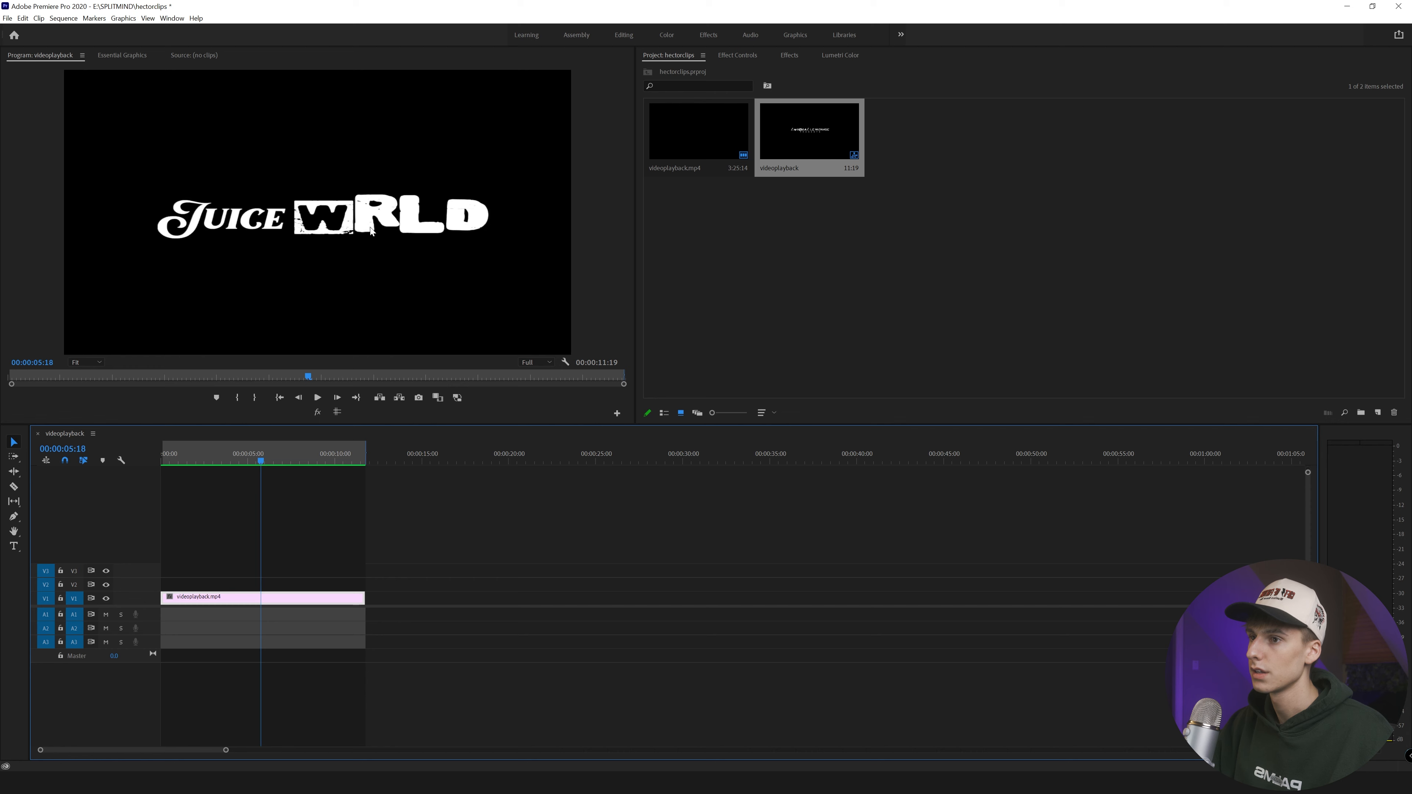
key(Right)
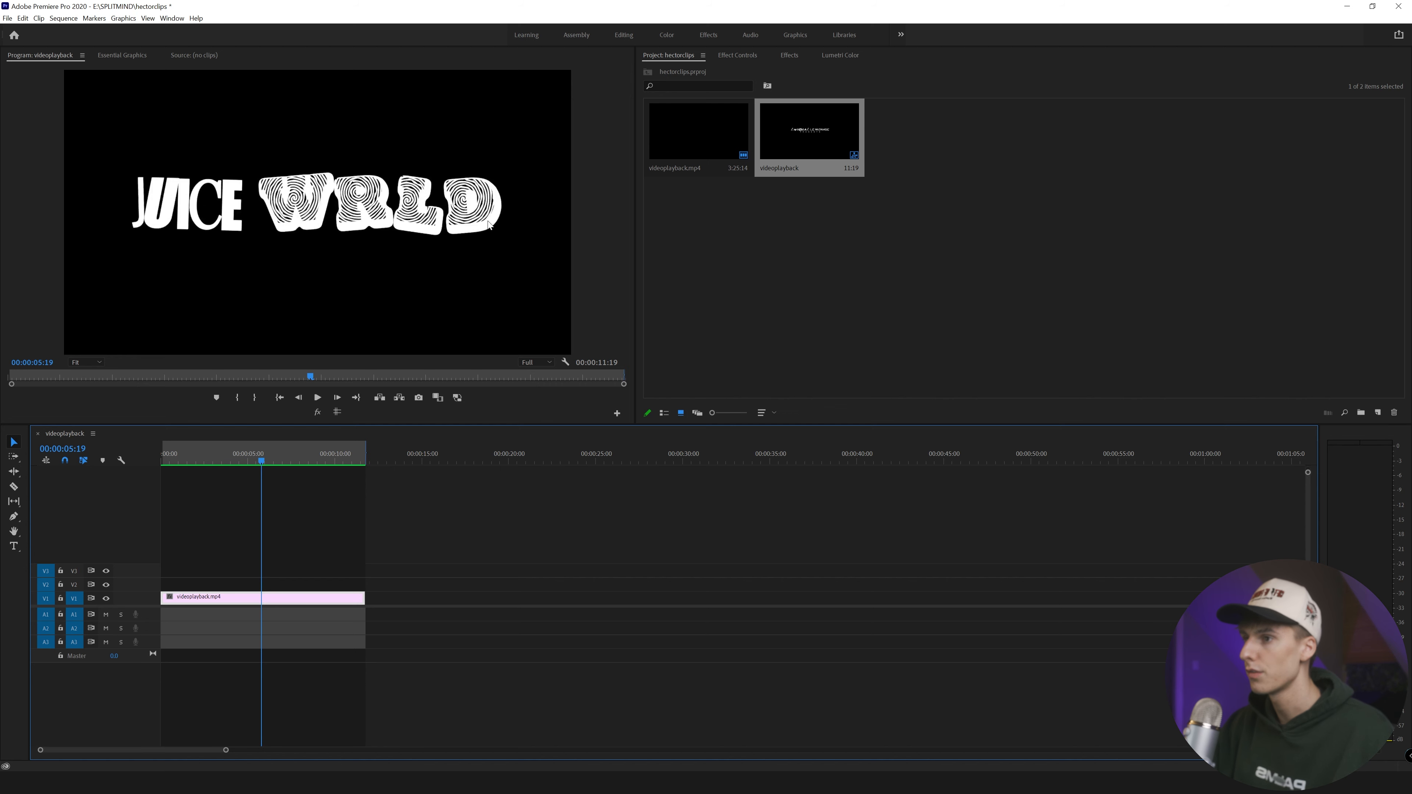
key(Right)
key(Right)
key(Right)
key(Right)
key(Right)
key(Right)
key(Right)
key(Right)
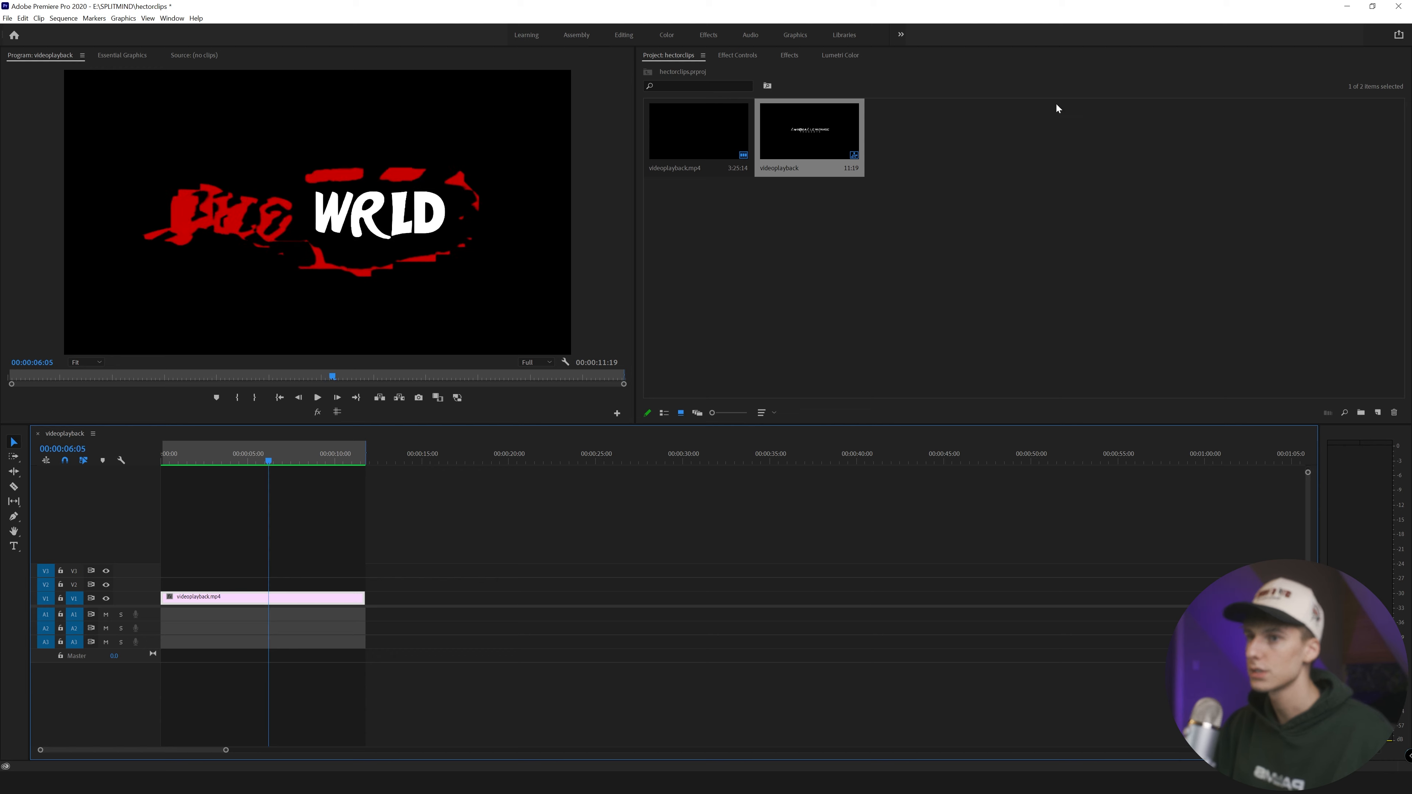
click(1348, 6)
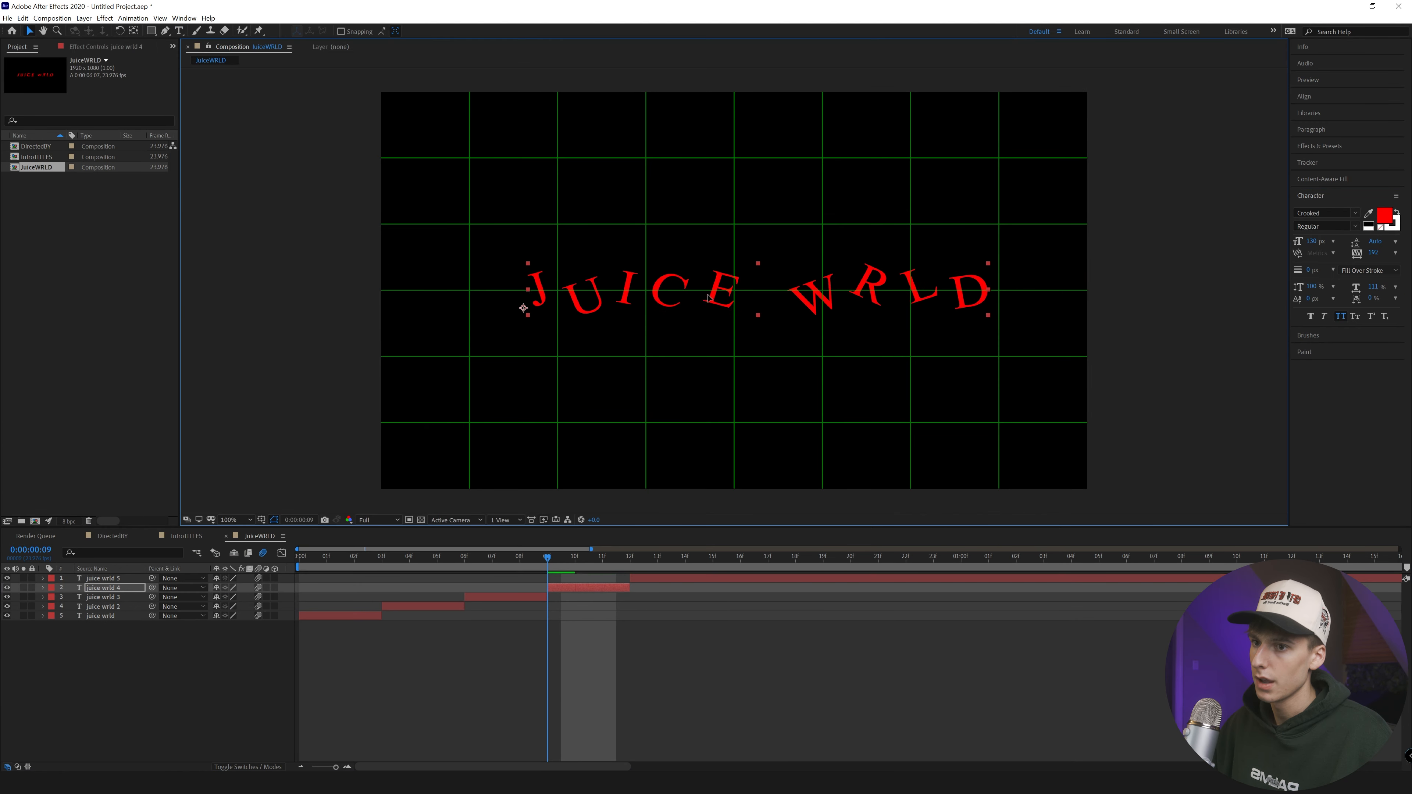
Animate the juice wrld 4 layer's vertical position slightly with Position keyframes at frames 9 and 12
key(p)
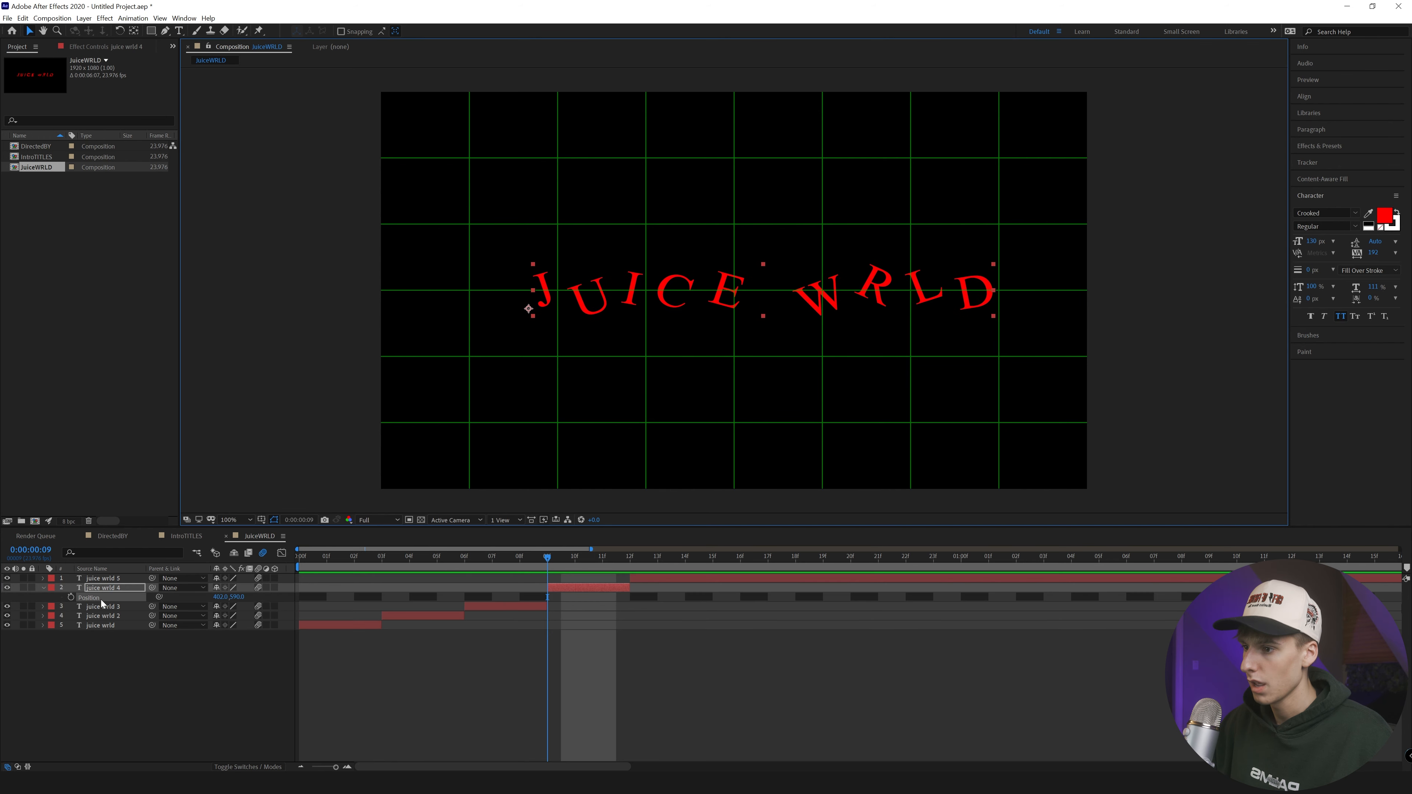
click(70, 597)
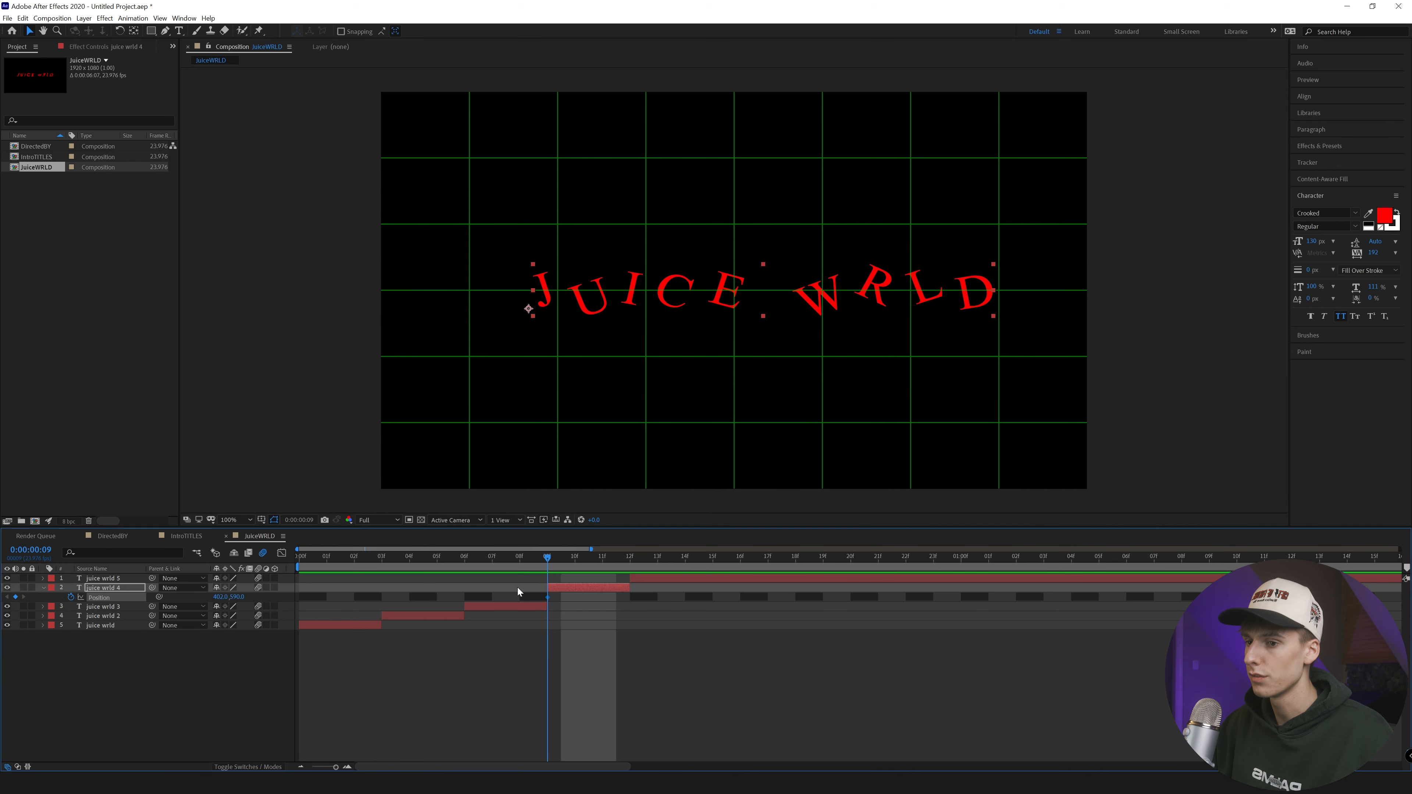
click(602, 563)
drag(234, 599, 238, 598)
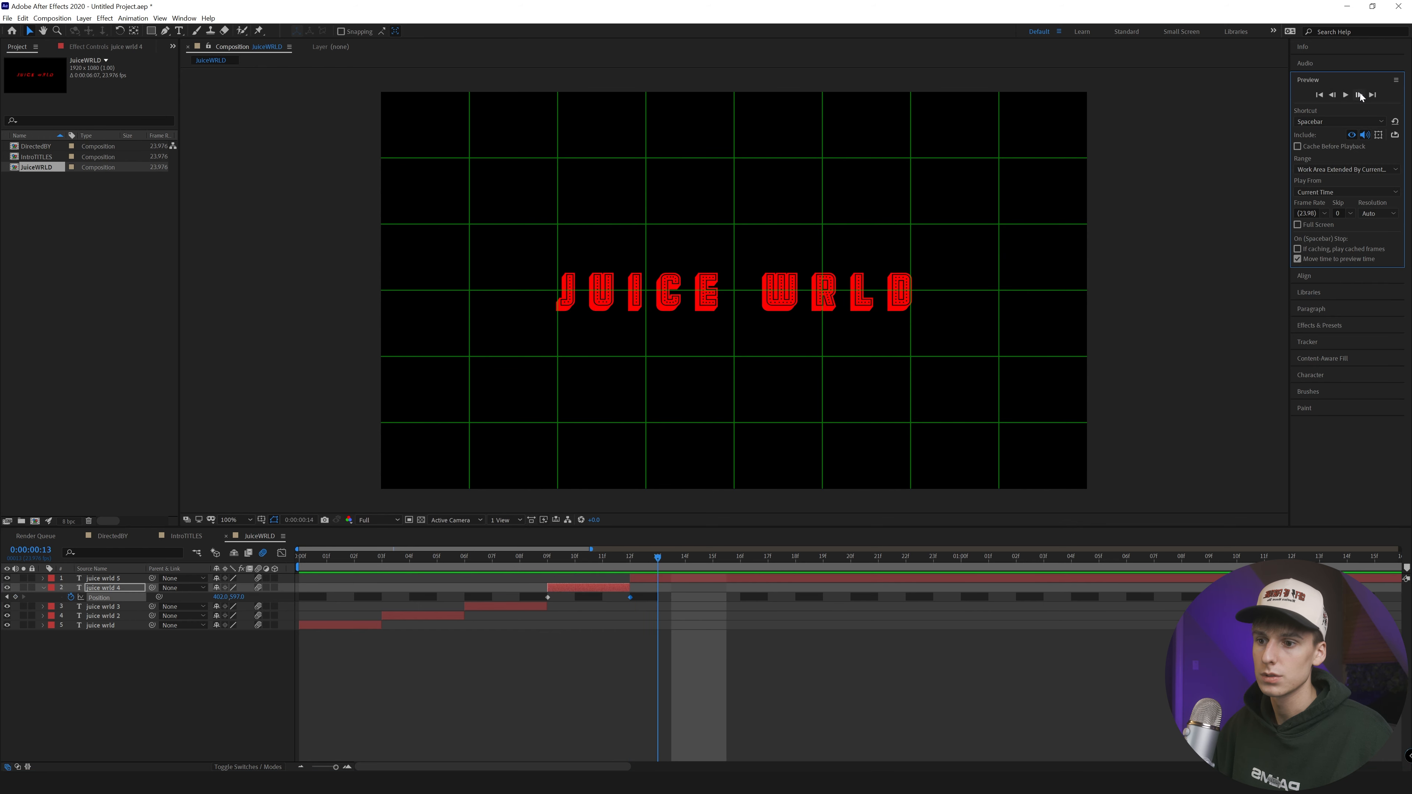
Split juice wrld 5 at frame 15 and restyle its text in Caracura, centred on the grid and stretched taller
double_click(1360, 95)
drag(1311, 241, 1318, 241)
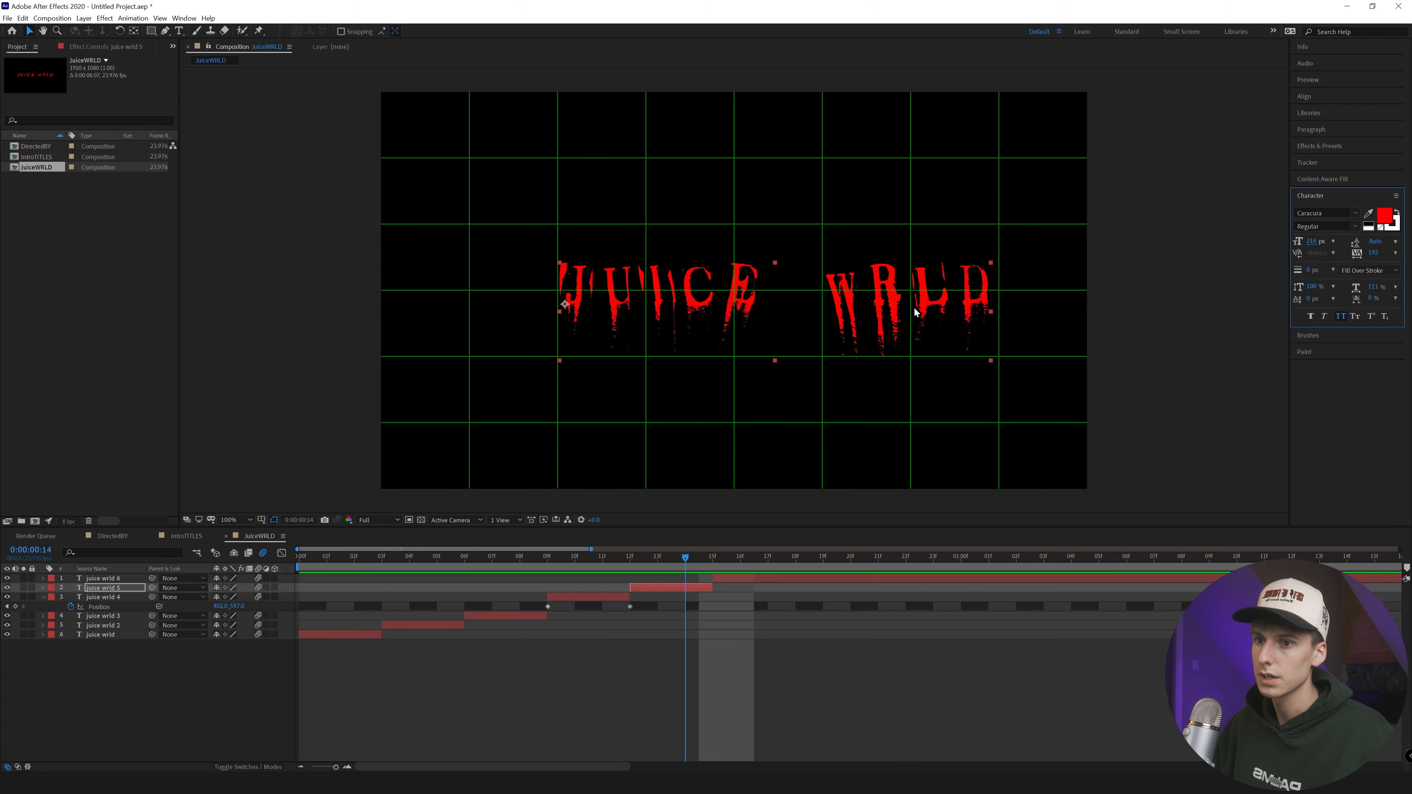
drag(916, 313, 863, 302)
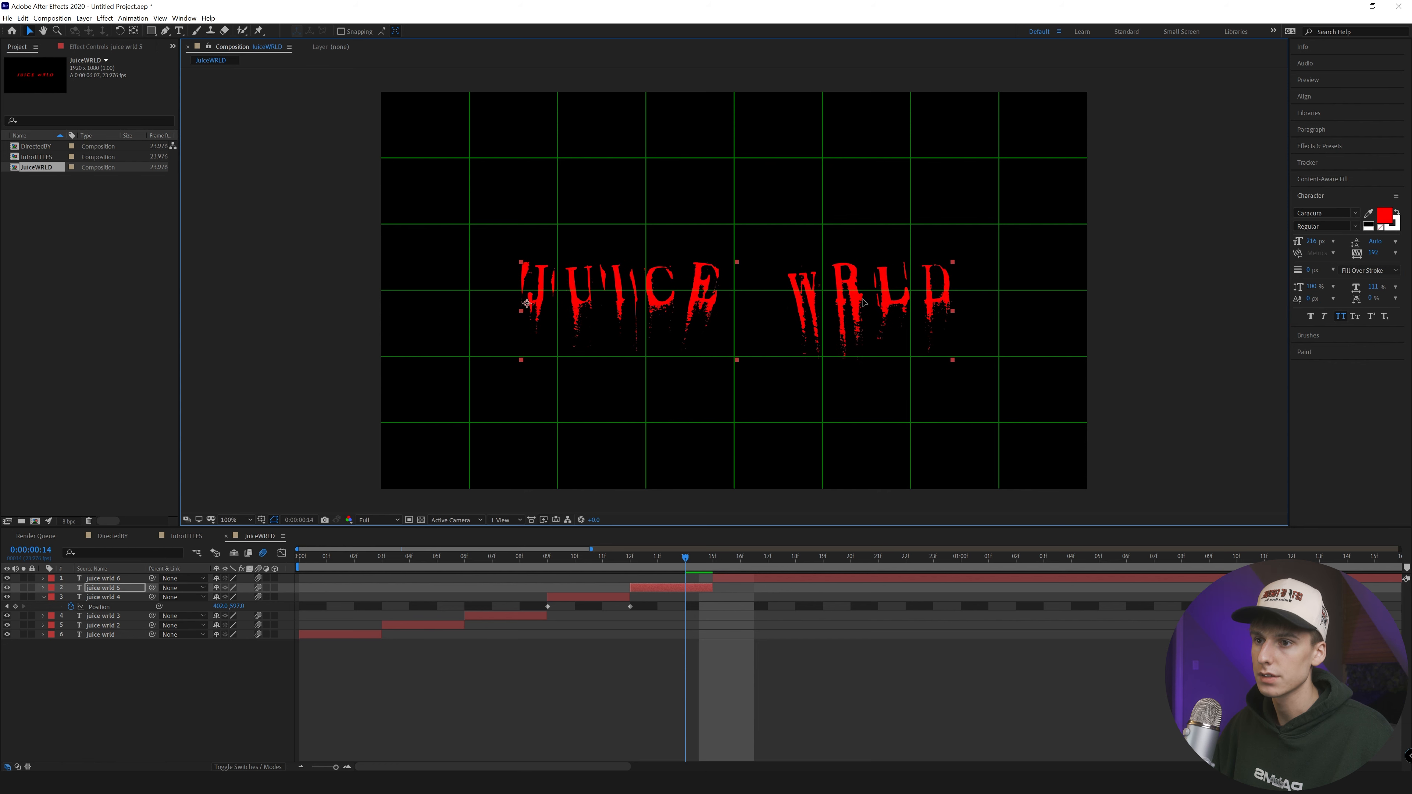
drag(955, 260, 939, 233)
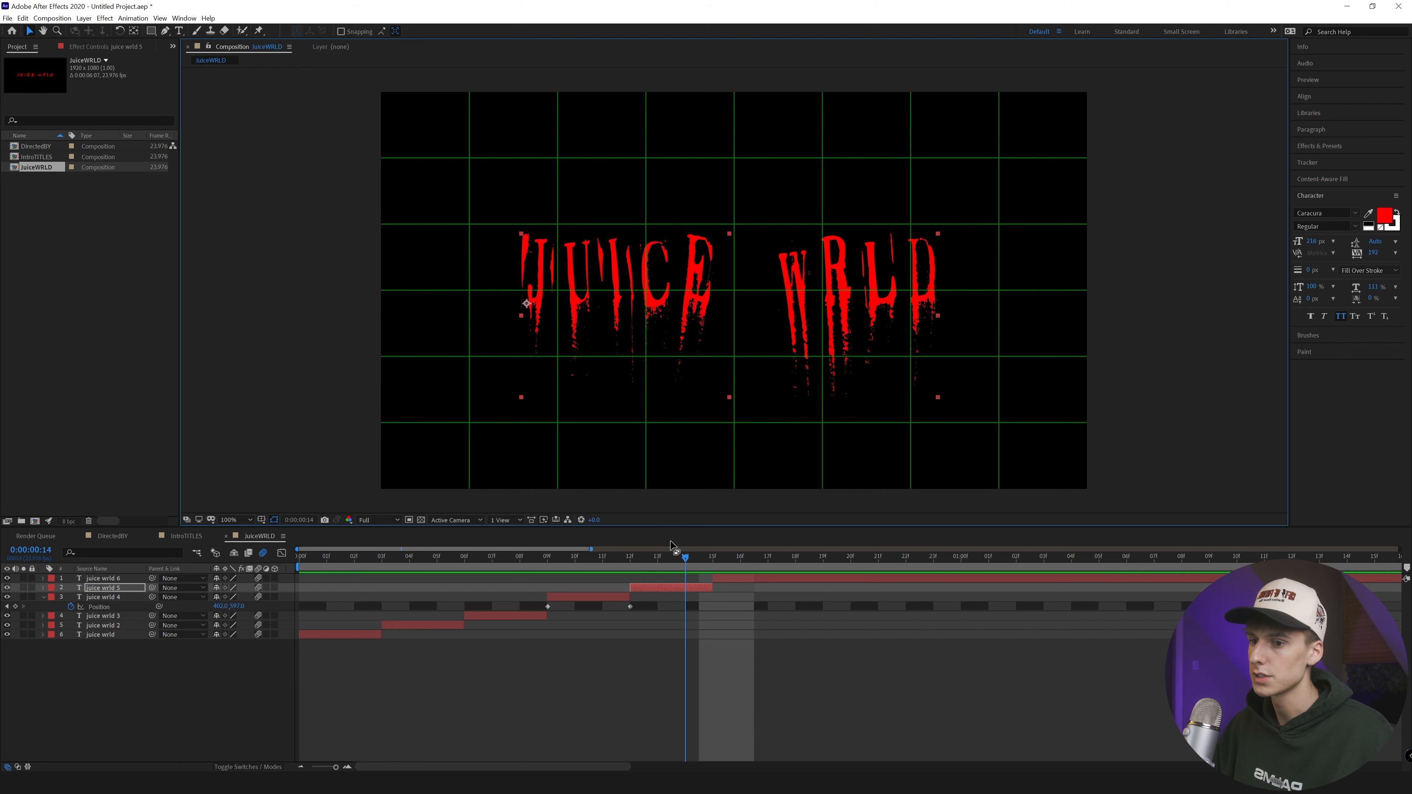
Animate the juice wrld 5 layer with Position keyframes at frames 12 and 15
click(664, 588)
key(i)
key(p)
click(70, 598)
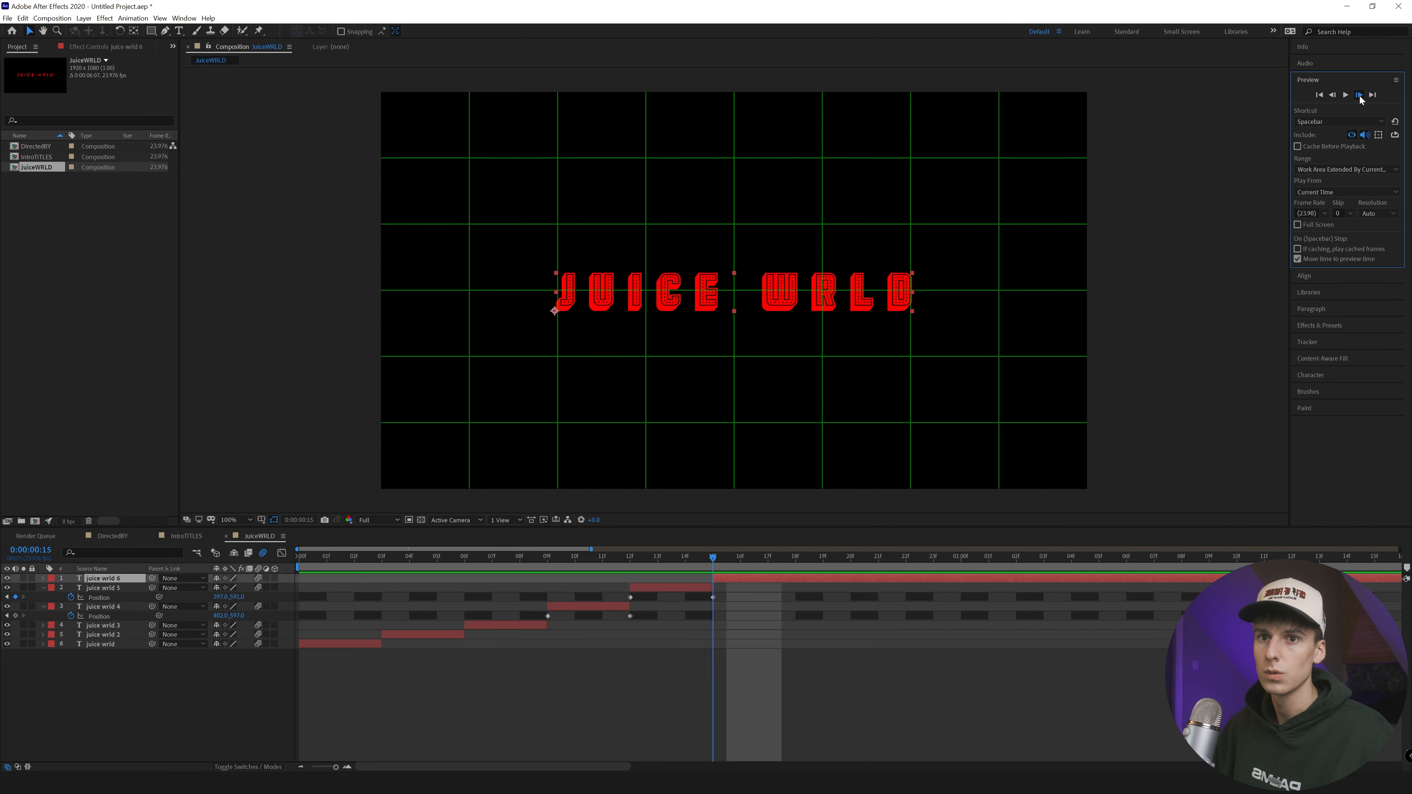
Advance three frames, split the juice wrld 6 layer at frame 18 and select the earlier piece
click(1358, 95)
click(1359, 96)
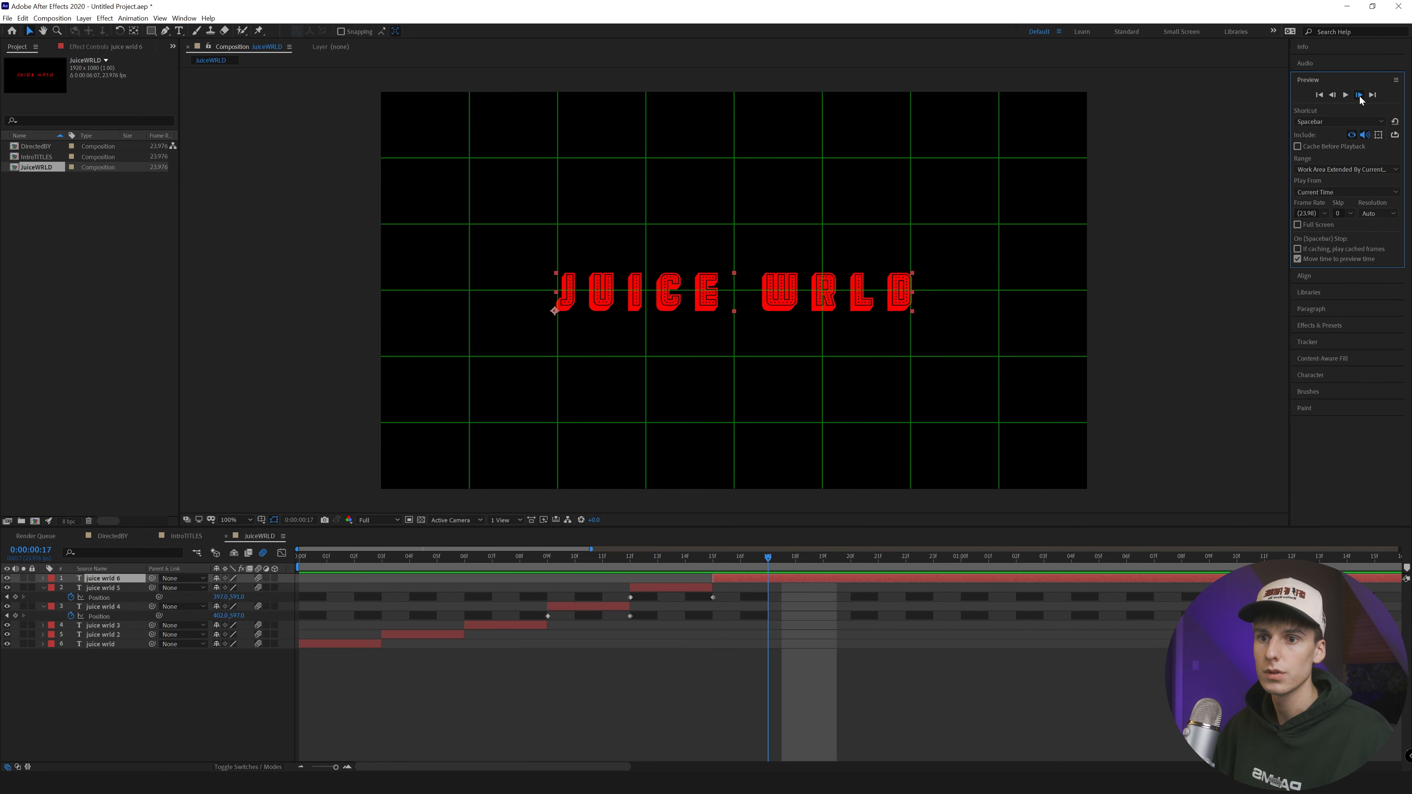
click(1359, 95)
click(801, 588)
key(ctrl+shift+d)
click(763, 591)
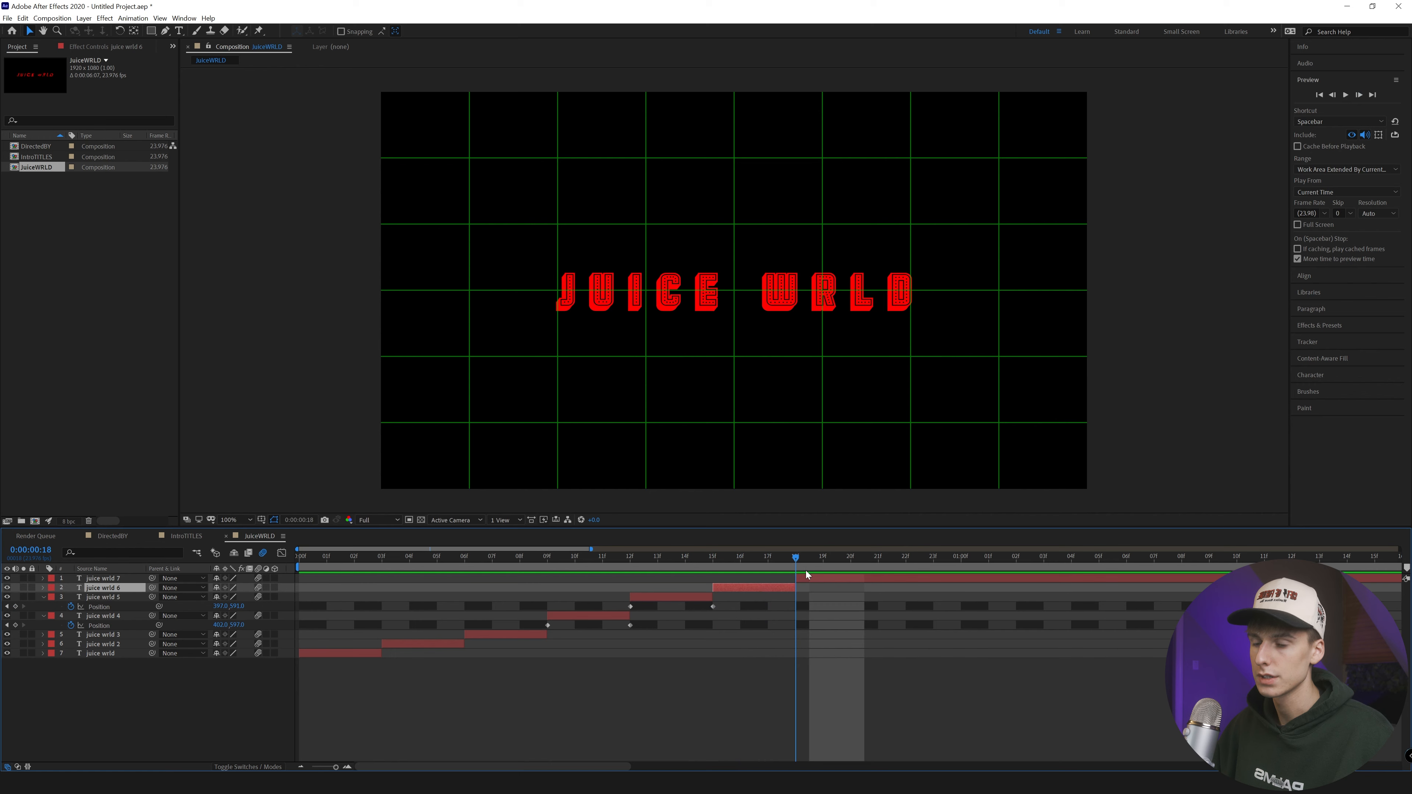
Change the juice wrld 6 text to the pulse sans virgin font and recentre it on the grid
key(Page_Up)
key(Page_Up)
double_click(769, 296)
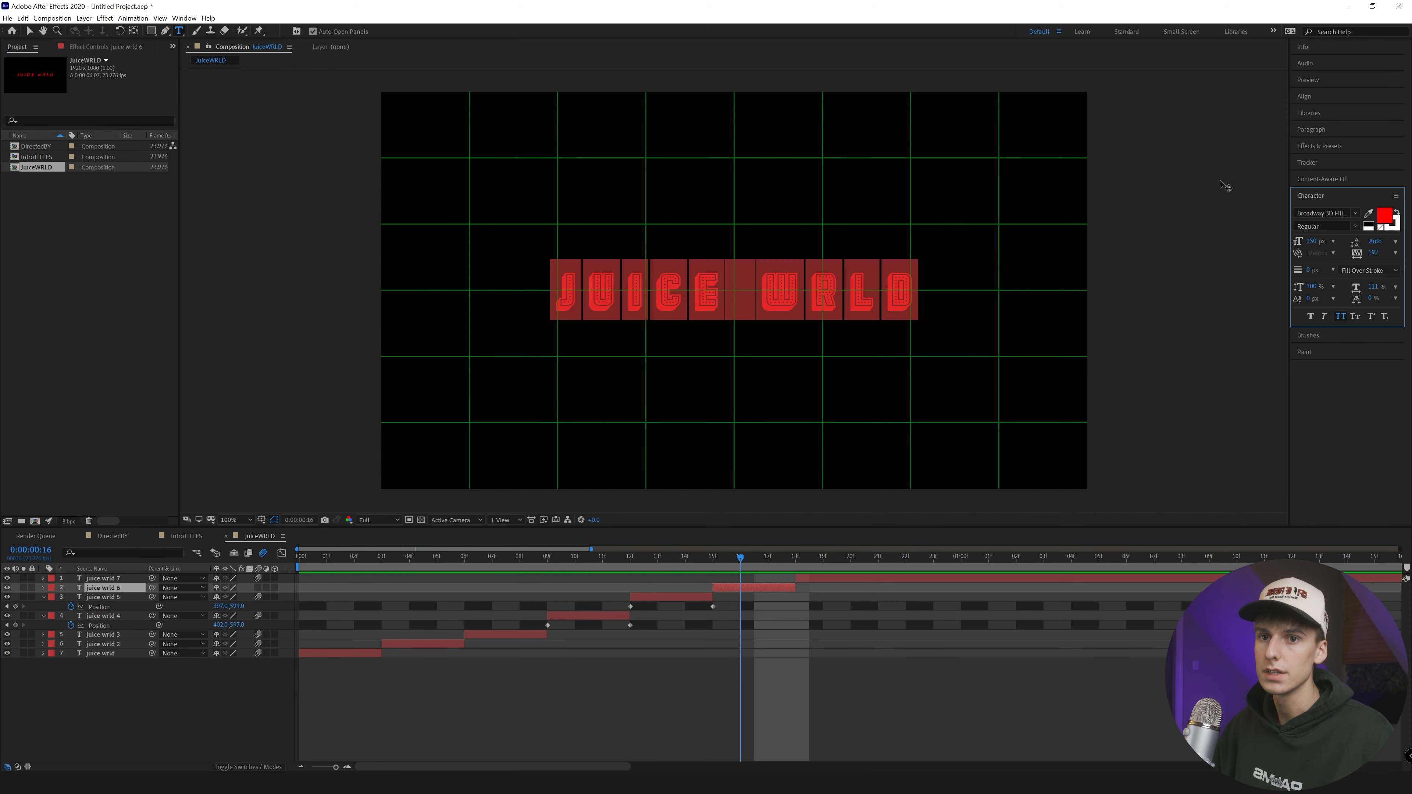
click(1357, 214)
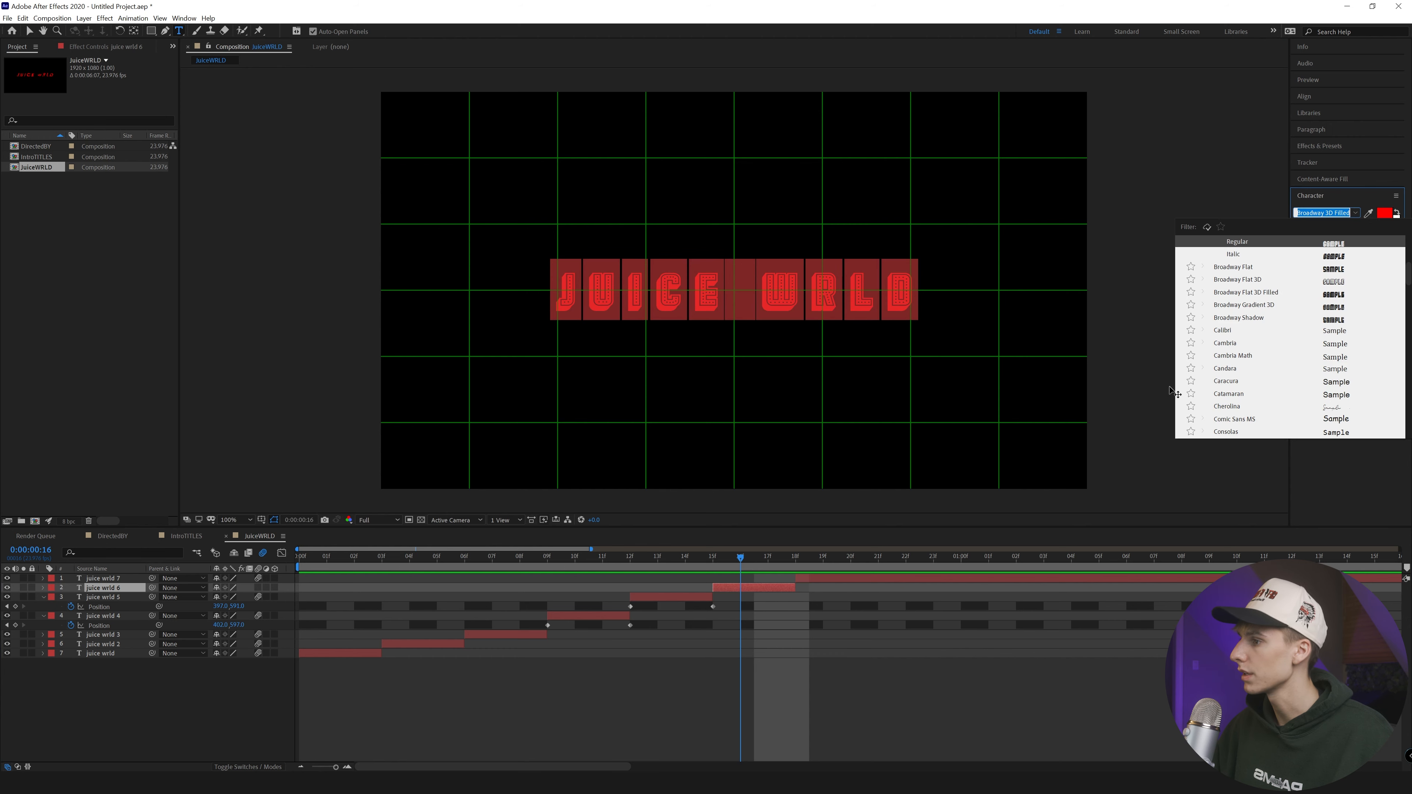
text(pu)
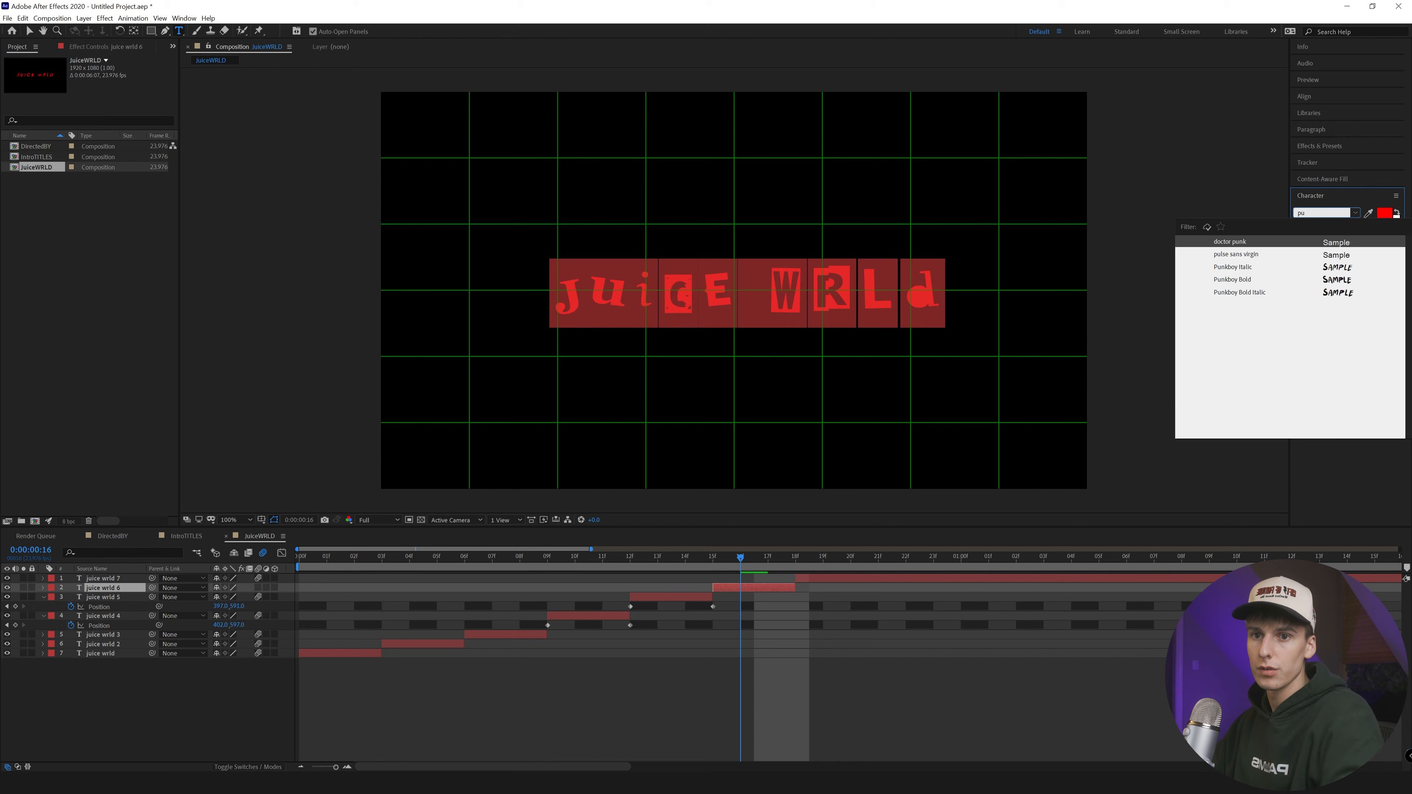
click(1236, 254)
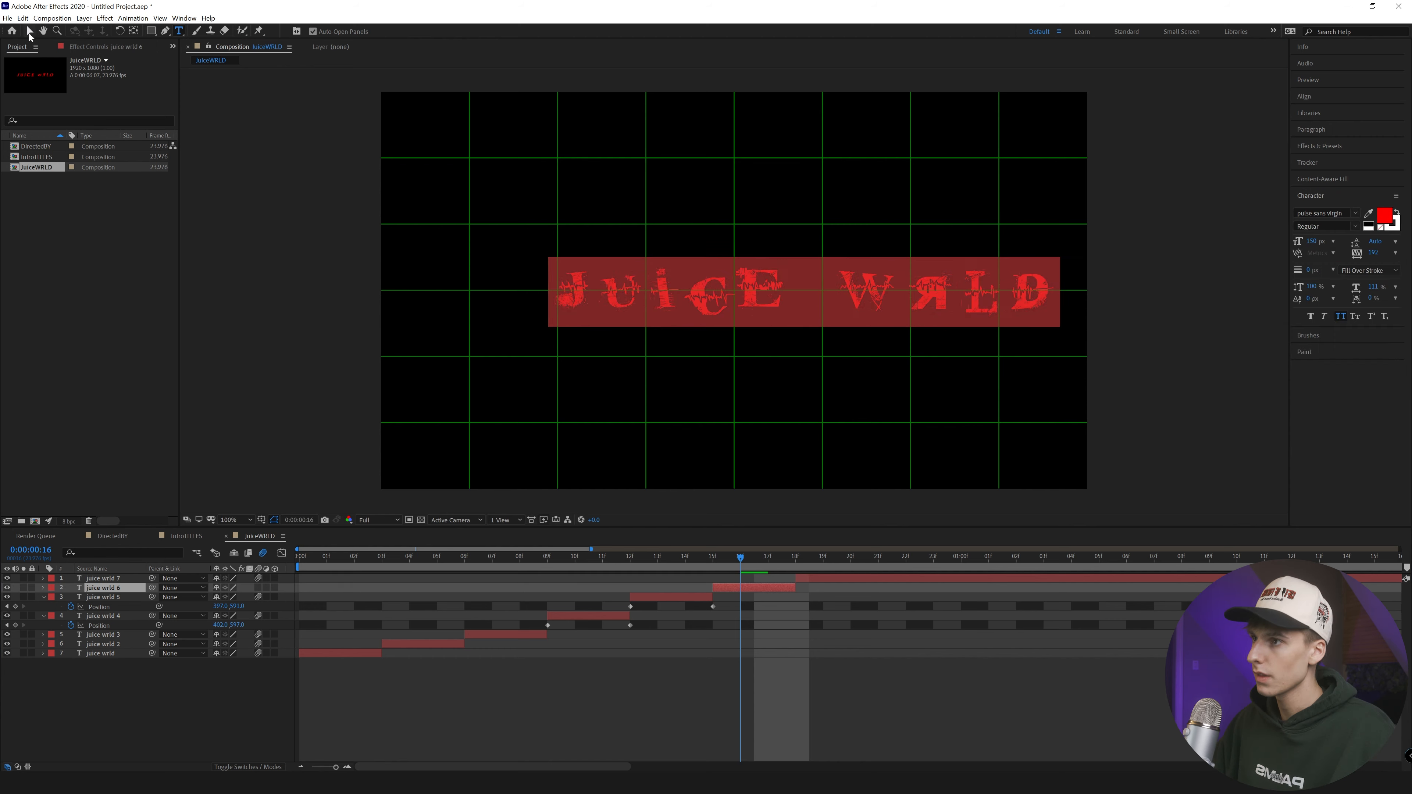
click(30, 32)
click(856, 307)
drag(856, 306, 809, 311)
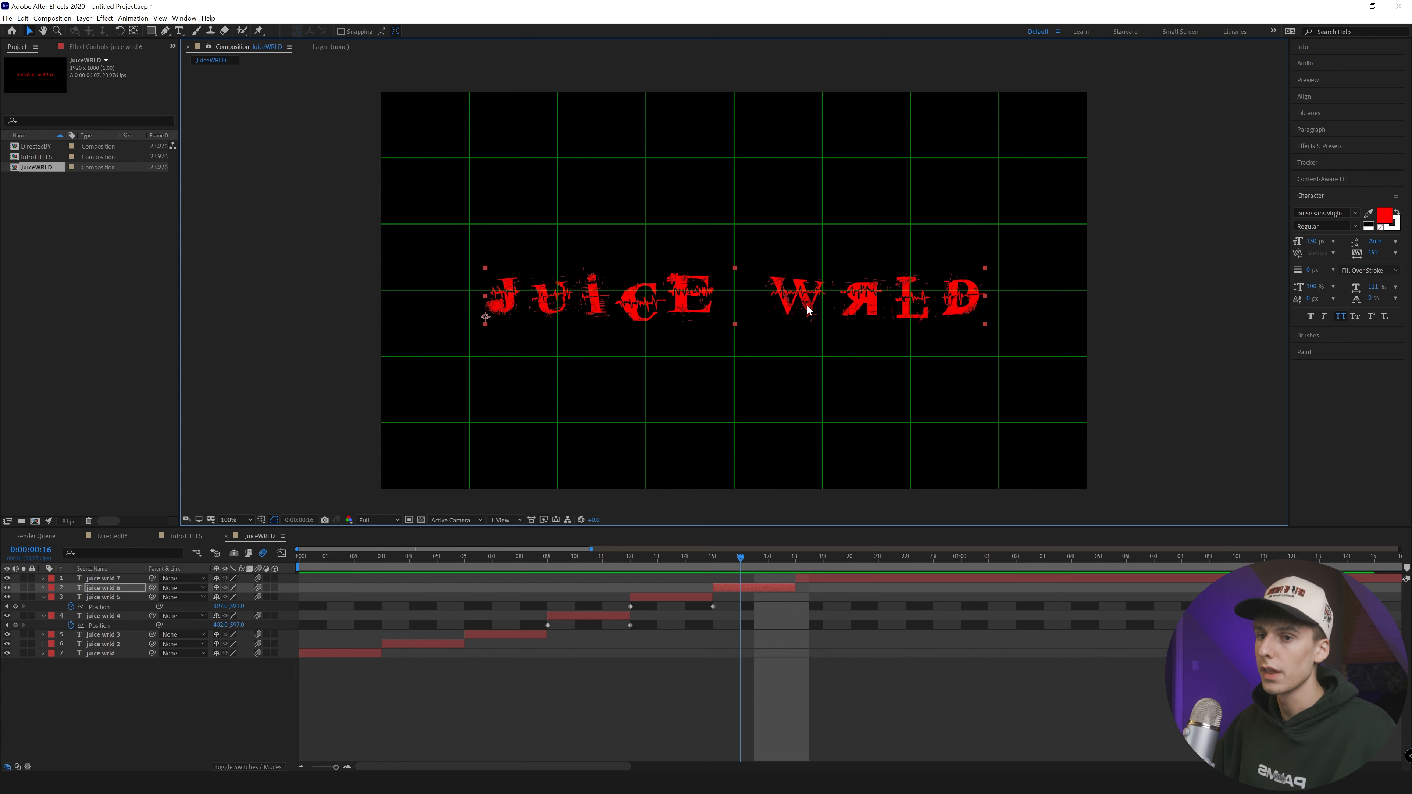
Keyframe the juice wrld 6 layer's Position at frame 15 and again at frame 18, with the text 20 px lower at frame 18
click(725, 589)
key(p)
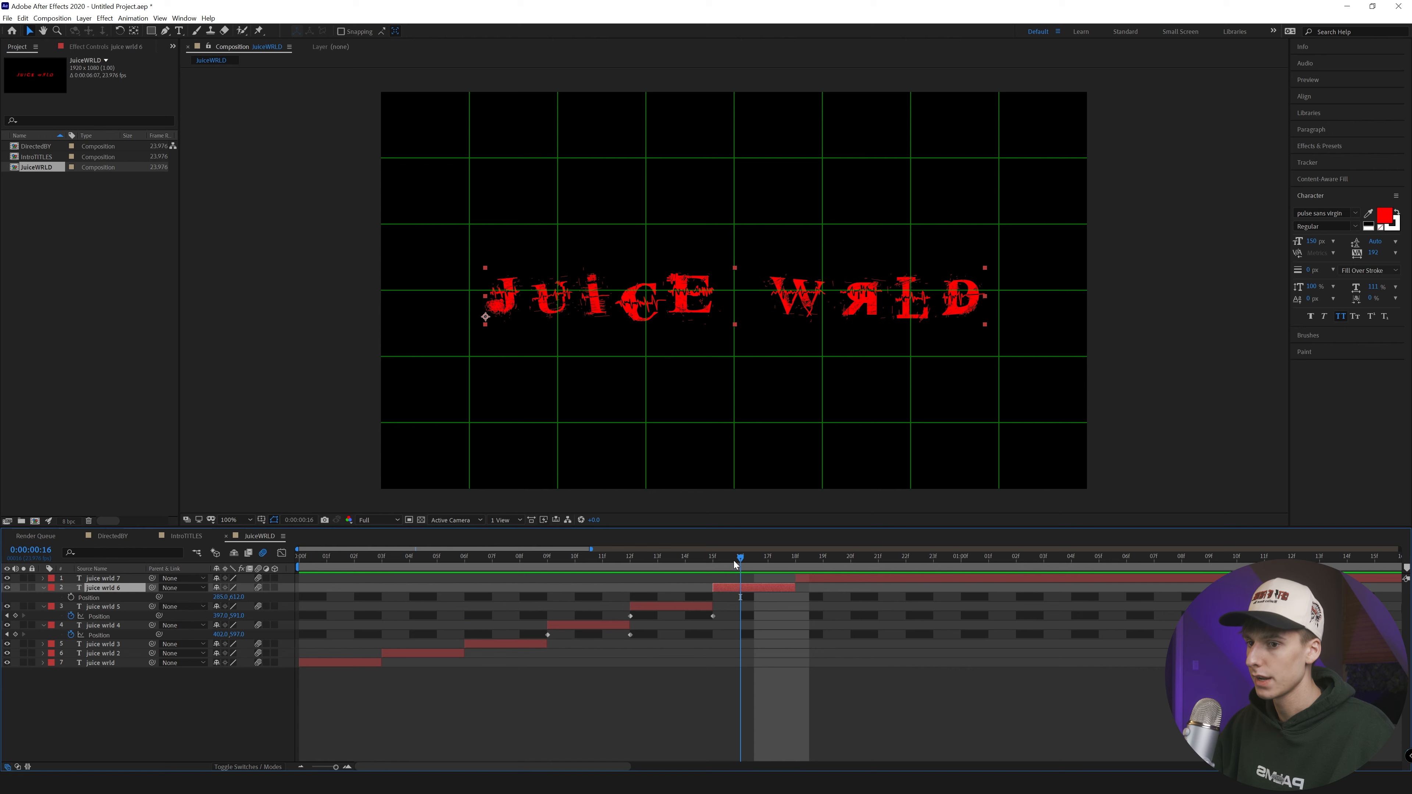
drag(733, 561, 715, 565)
click(71, 597)
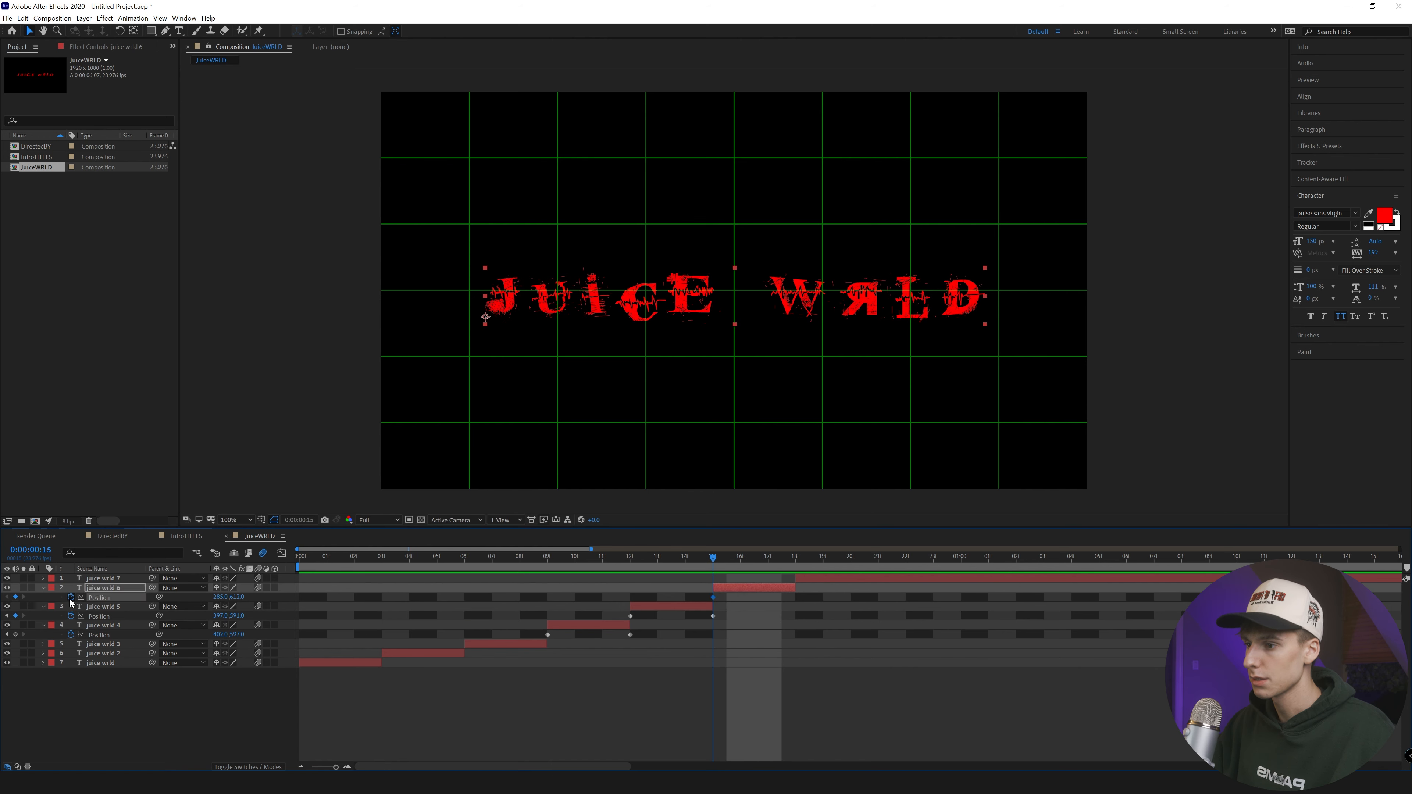
click(765, 561)
key(Down)
key(Down)
key(Down)
key(Down)
key(Down)
key(Down)
key(Down)
key(Down)
key(Down)
key(Down)
key(Down)
key(Down)
key(Down)
key(Down)
key(Down)
key(Down)
key(Down)
key(Down)
key(Down)
key(Down)
click(717, 564)
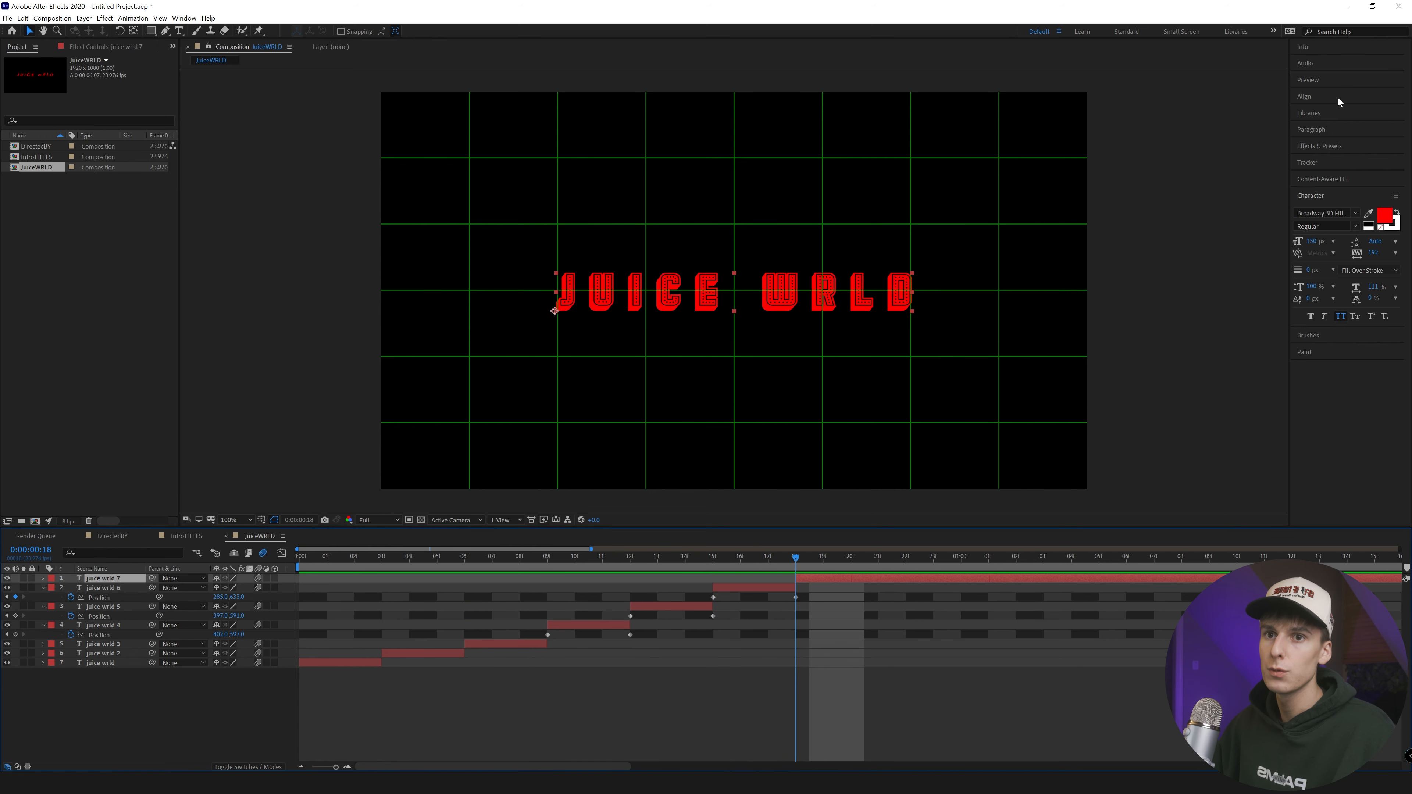
Split the juice wrld 7 layer at frame 21, return to frame 18 and select the earlier piece
click(1342, 80)
click(1357, 95)
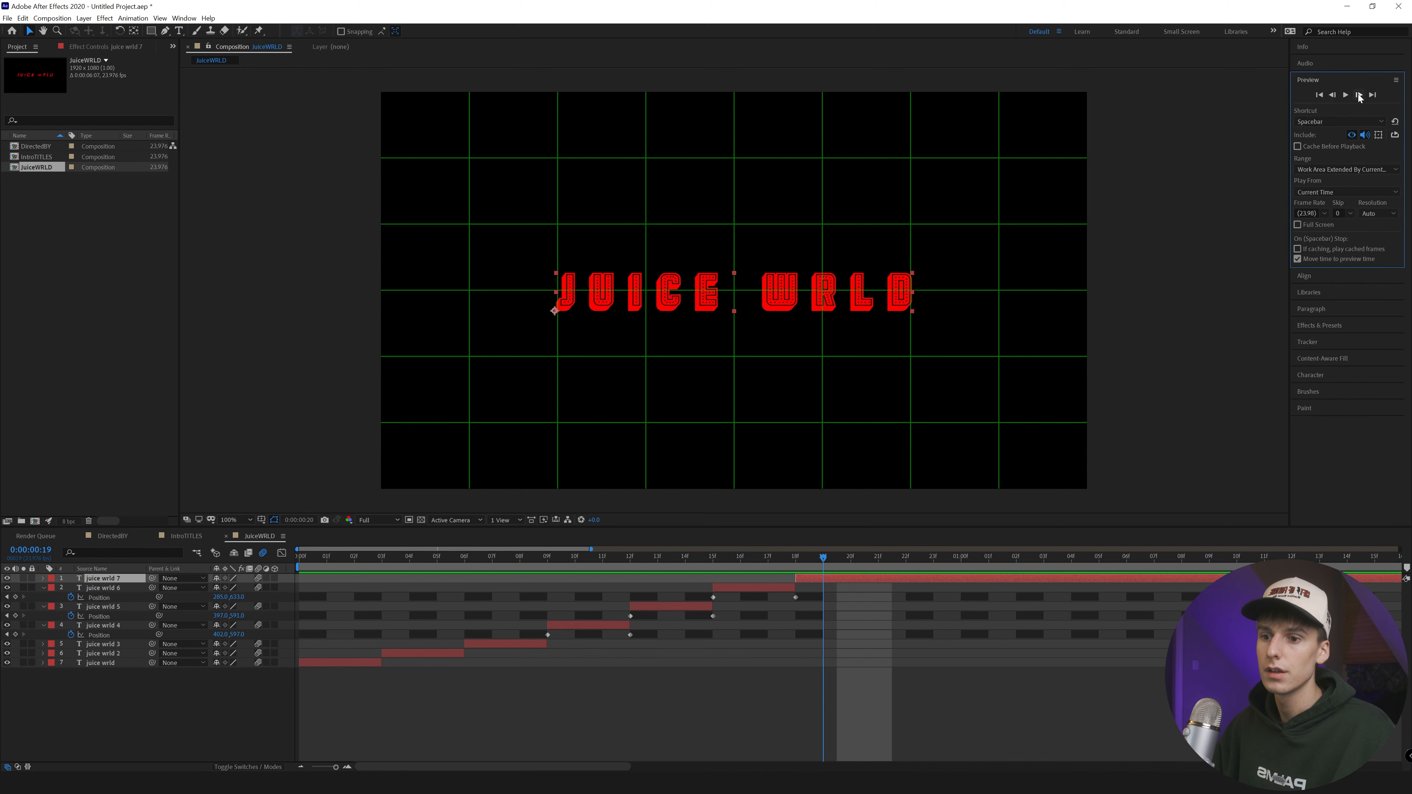
click(1357, 94)
click(1358, 94)
key(ctrl+shift+d)
click(799, 565)
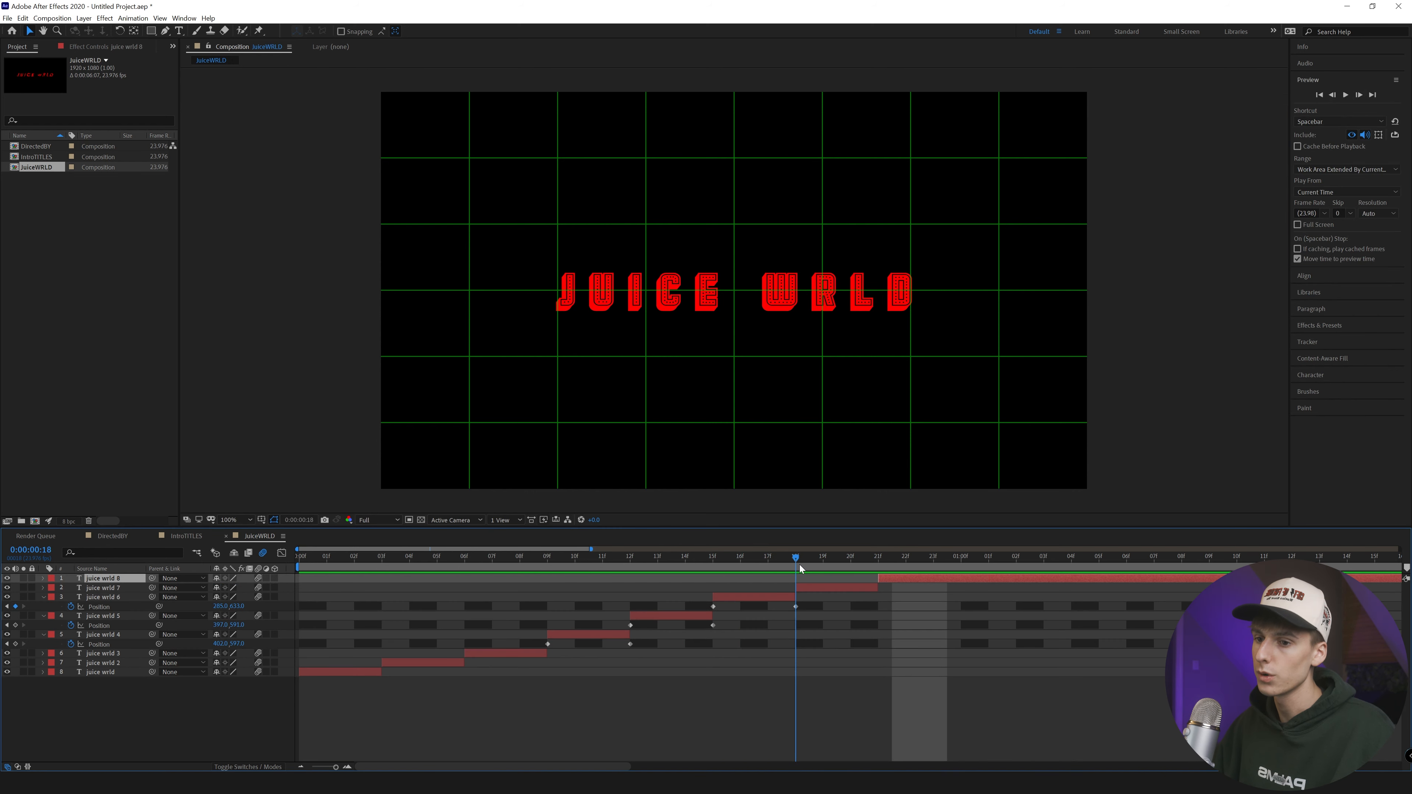
click(820, 593)
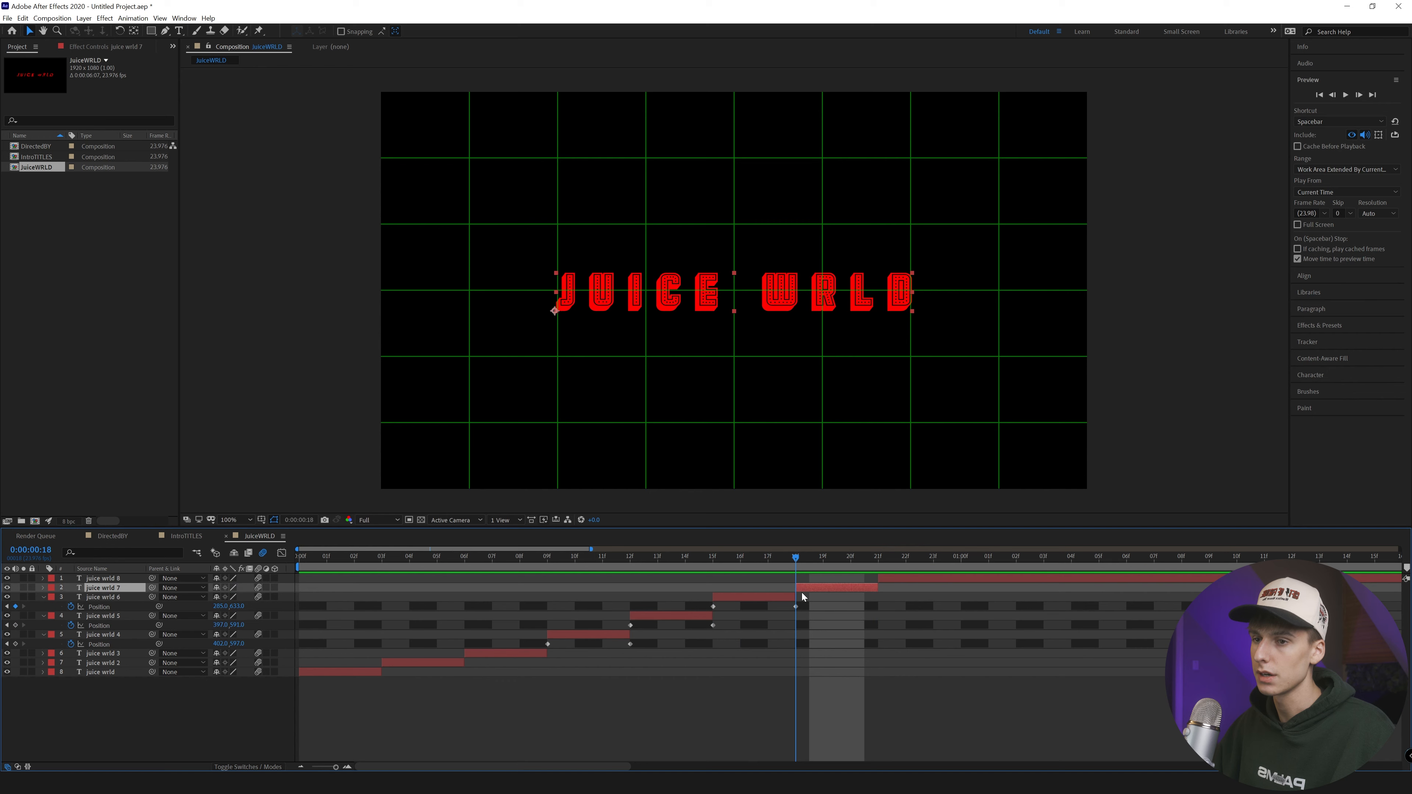
Compare the juice wrld 6 text at its Position keyframes on frames 15 and 18
click(713, 562)
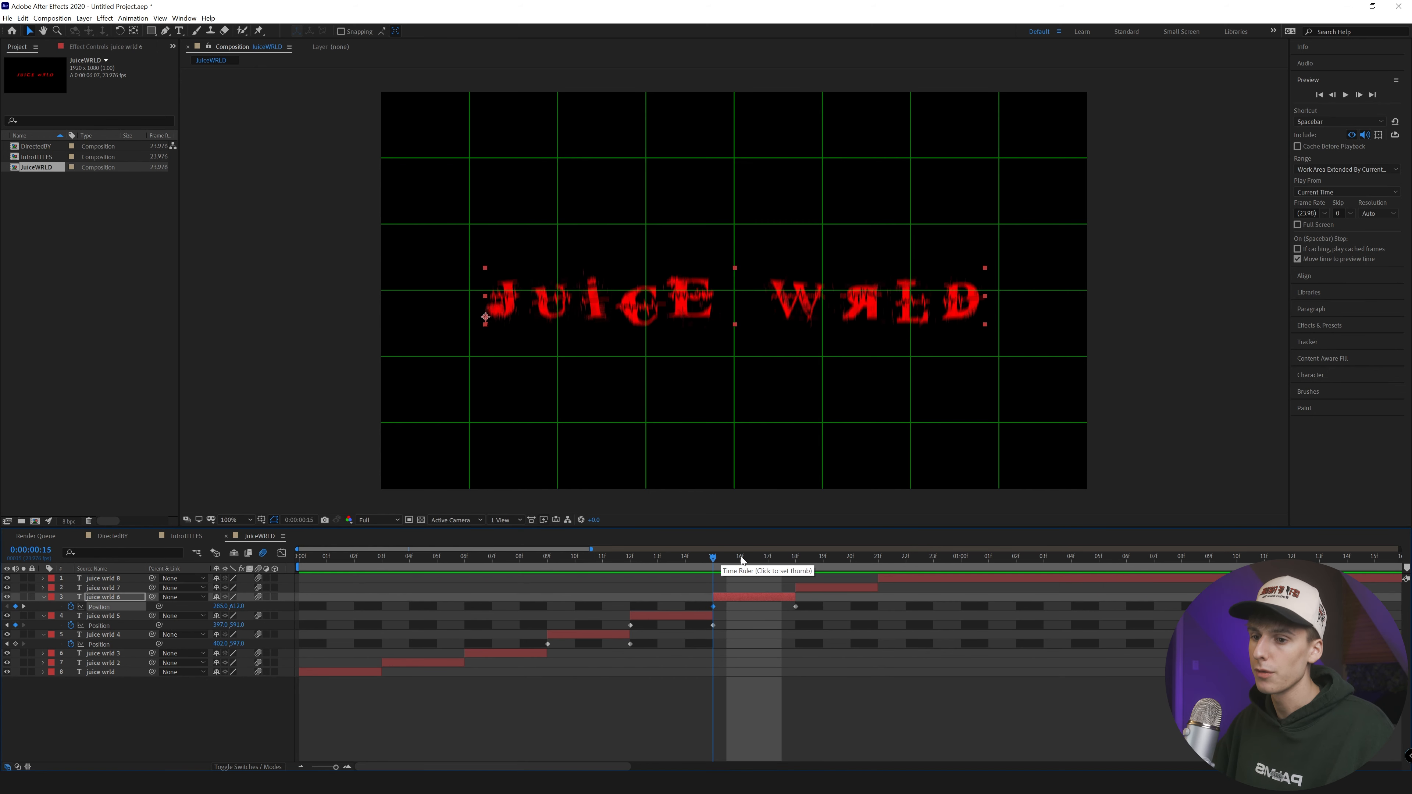
click(797, 561)
click(718, 563)
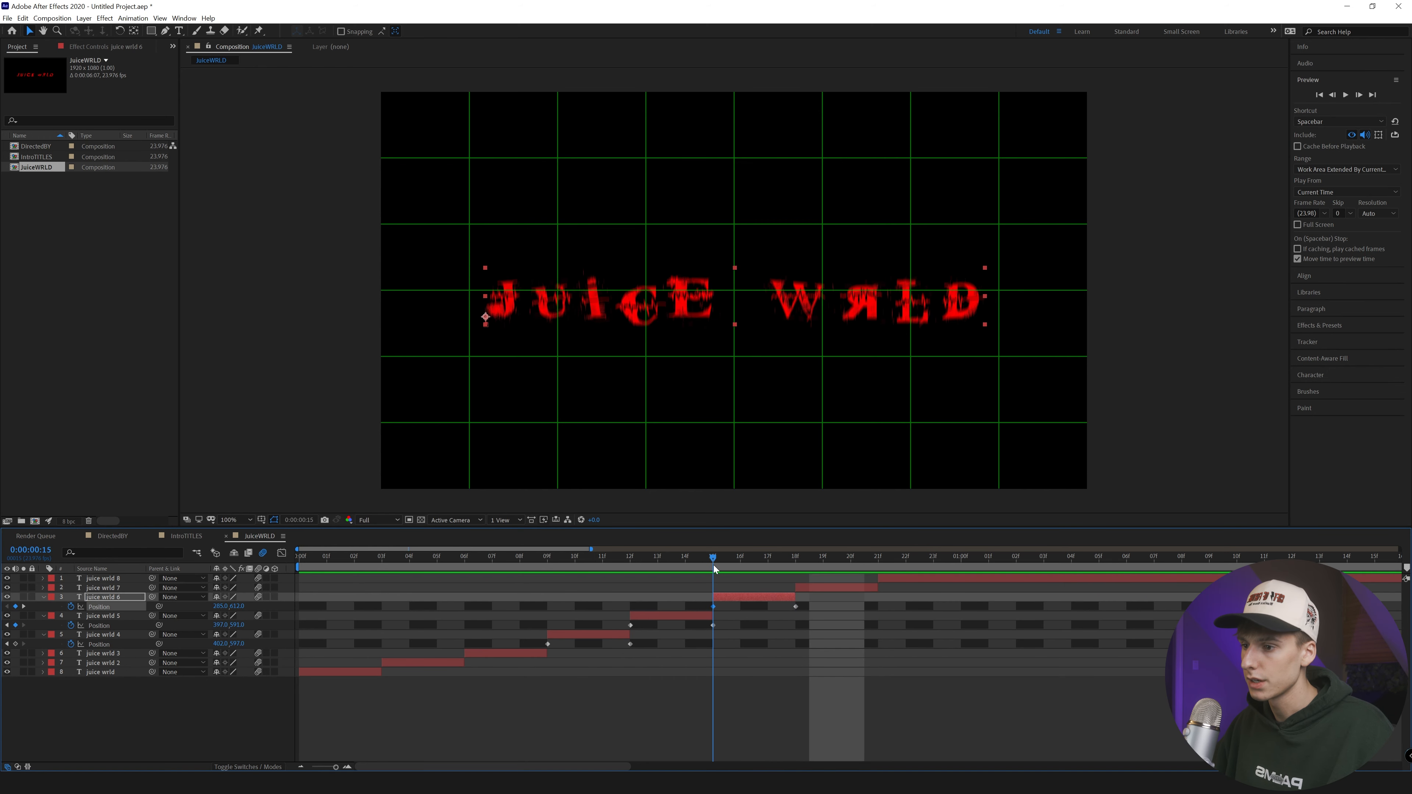
drag(714, 565, 809, 566)
click(238, 606)
Change the juice wrld 7 text to a ransom-note style cut-out font
click(811, 588)
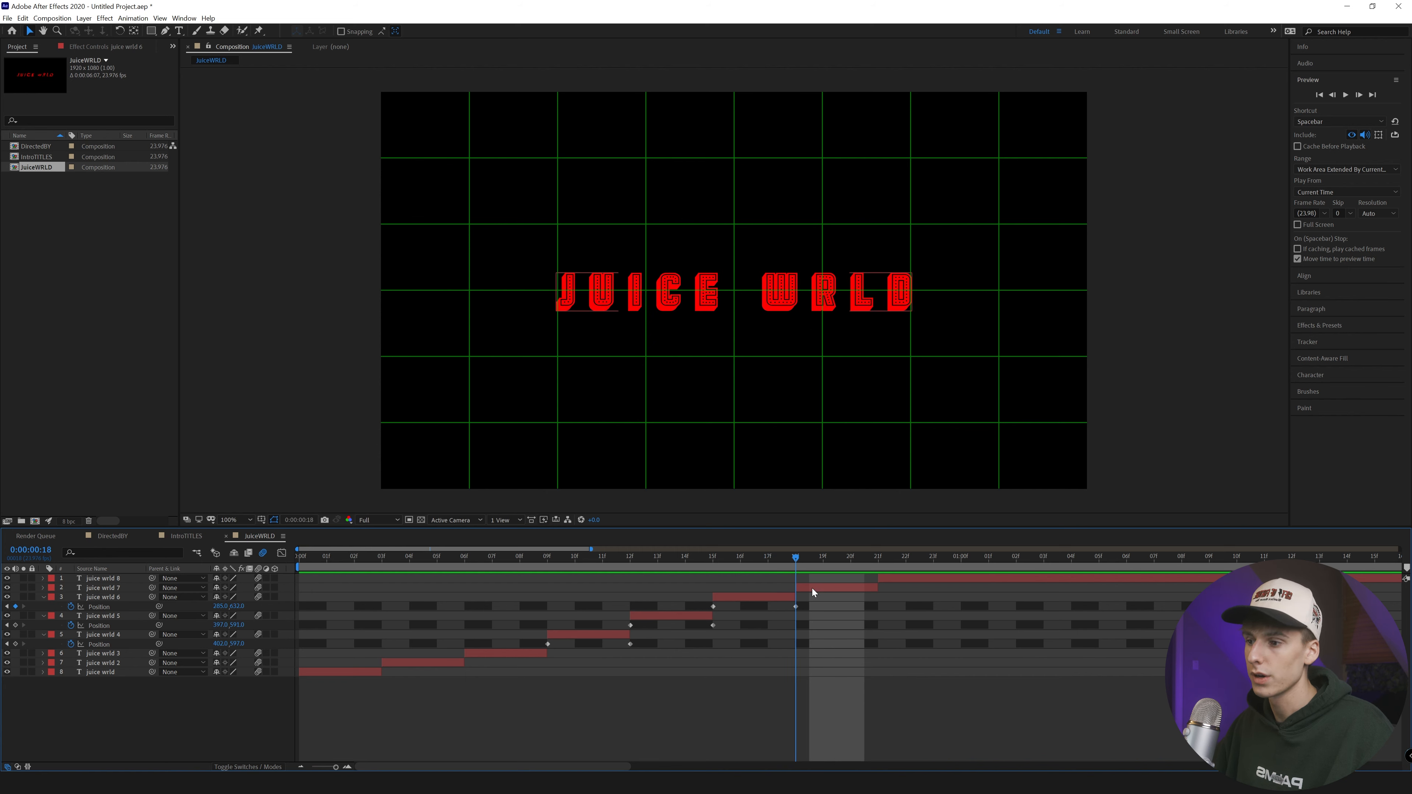
click(810, 586)
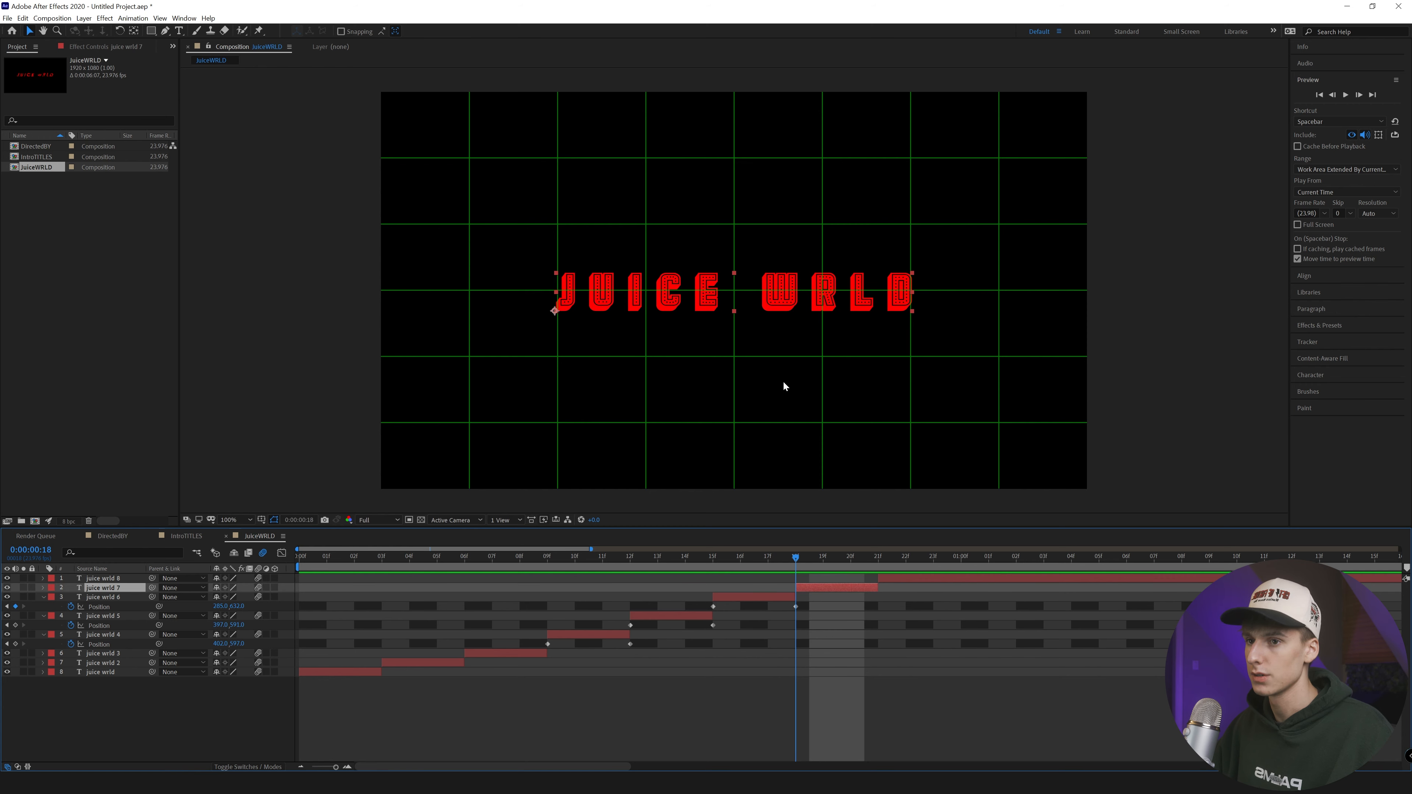
double_click(779, 295)
click(1327, 213)
text(re)
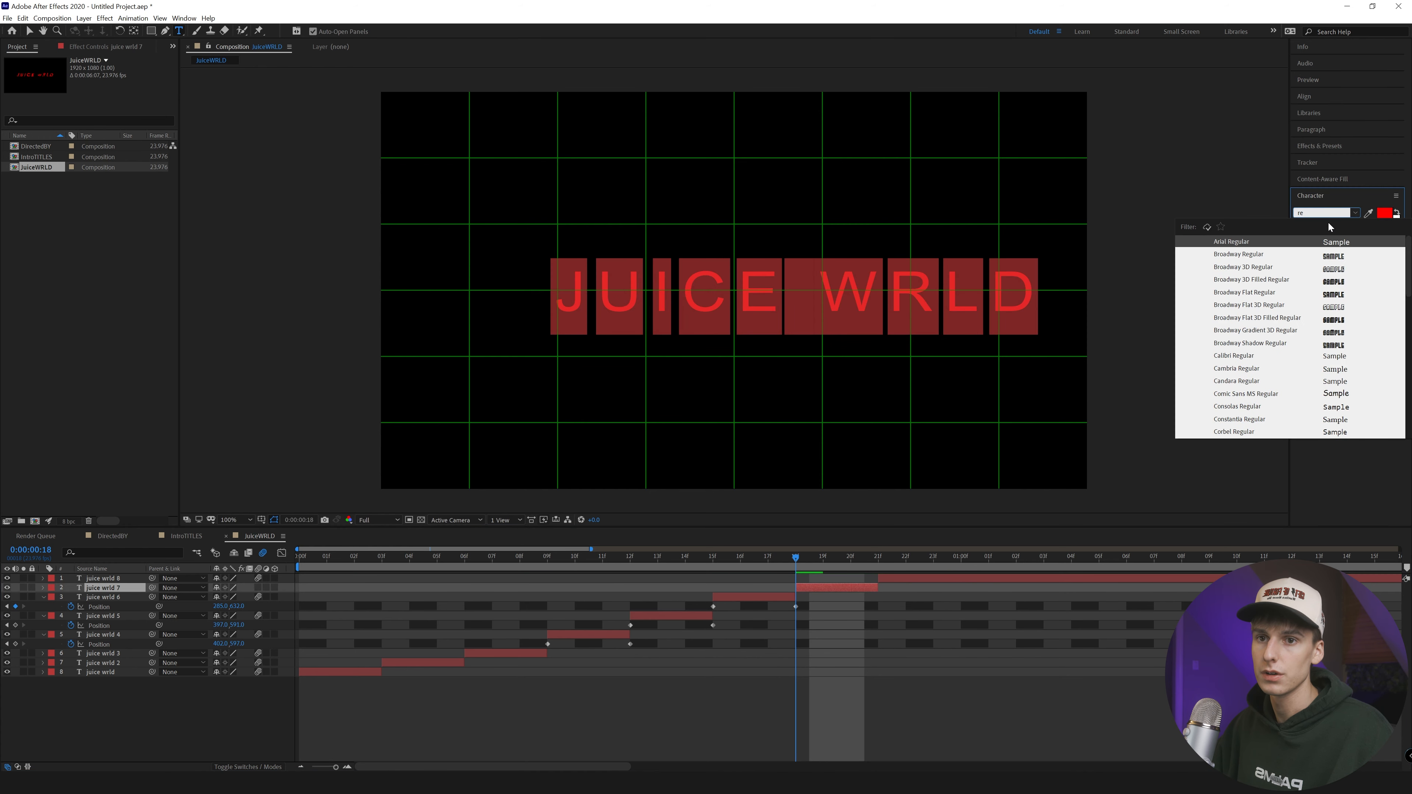
key(Escape)
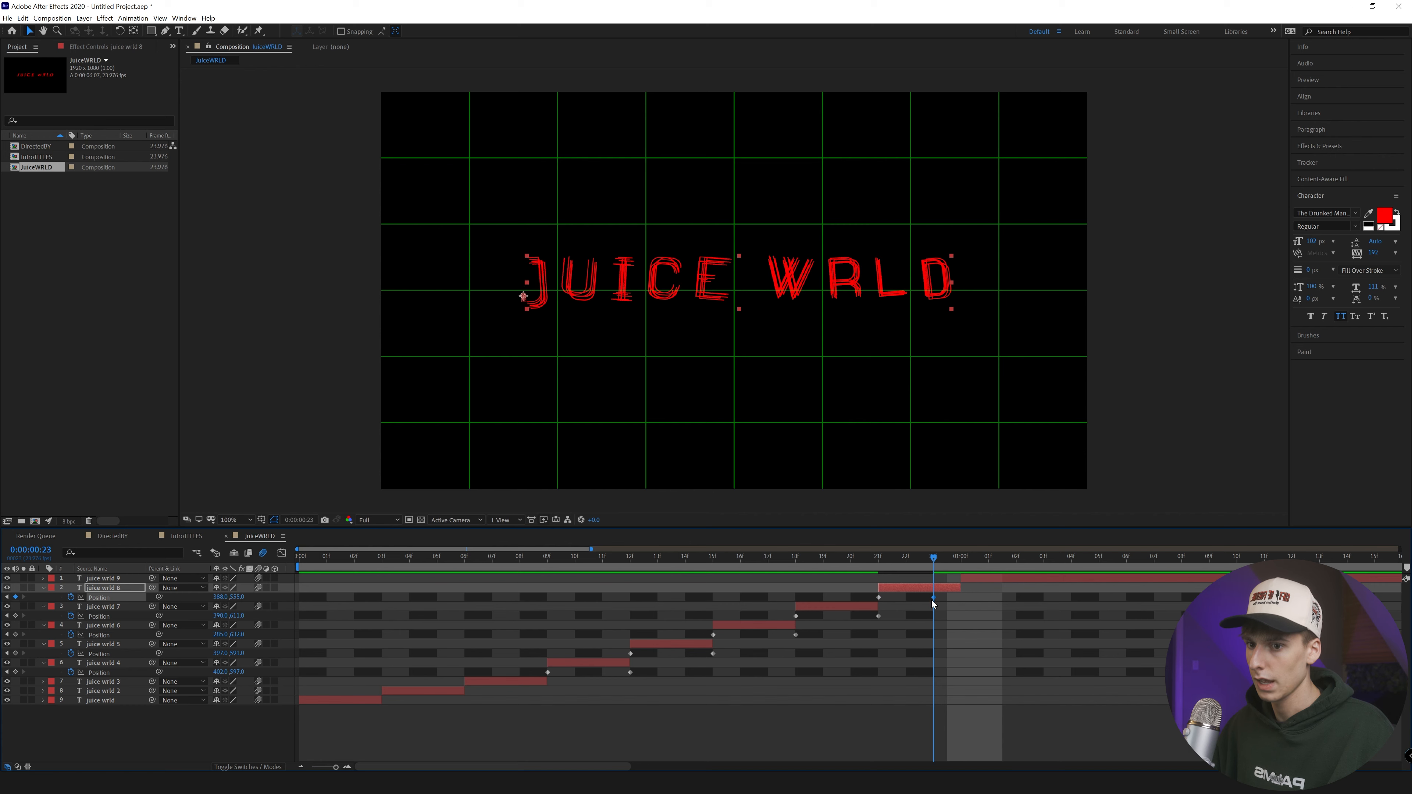
Preview the juice wrld 7 and juice wrld 8 title movement from frame 18
drag(932, 602, 787, 575)
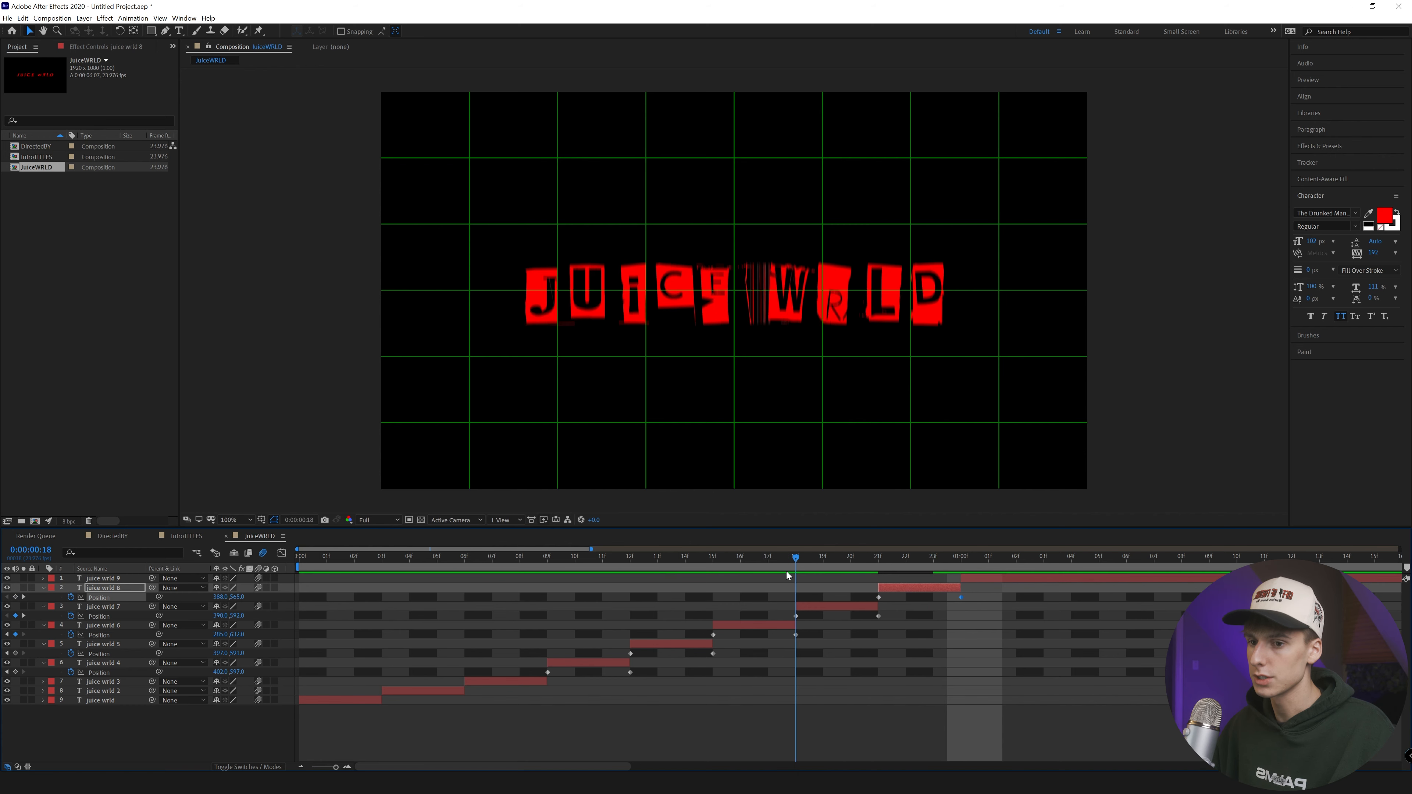
key(space)
key(space)
Split the juice wrld 9 layer at 0:00:01:03 and delete the leftover piece after the cut
click(962, 559)
click(989, 578)
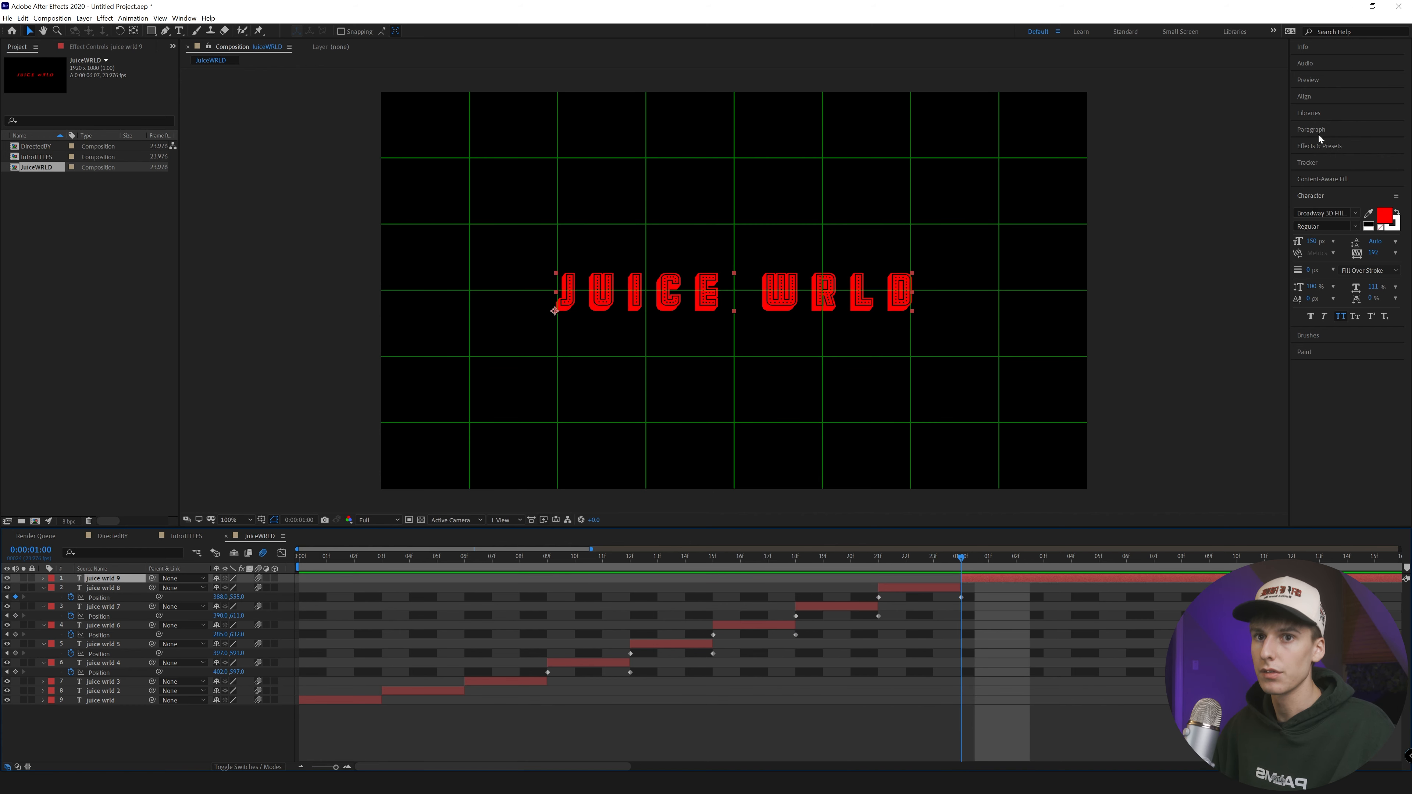
click(1339, 79)
click(1357, 95)
click(1358, 95)
click(1358, 95)
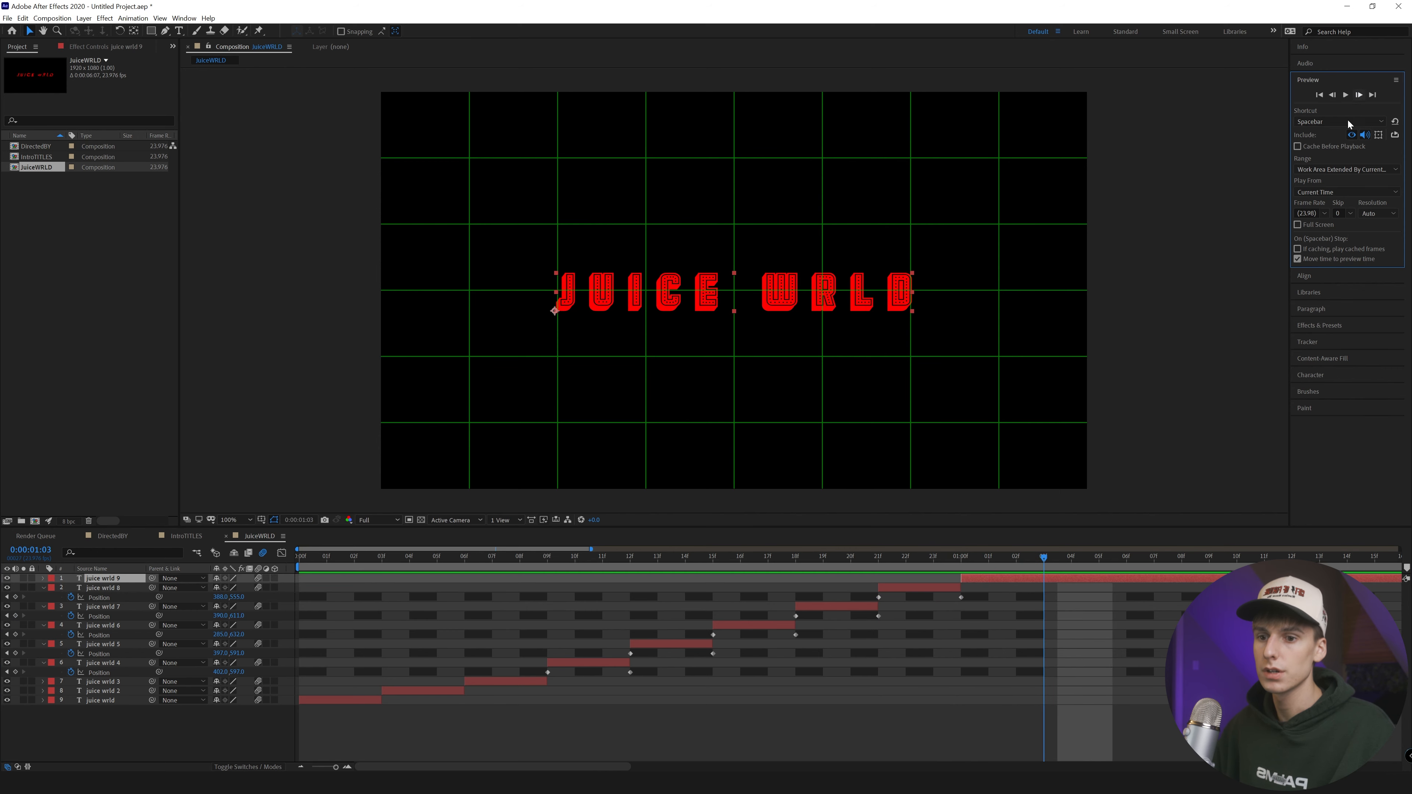
key(ctrl+shift+d)
key(ctrl+shift+s)
click(404, 338)
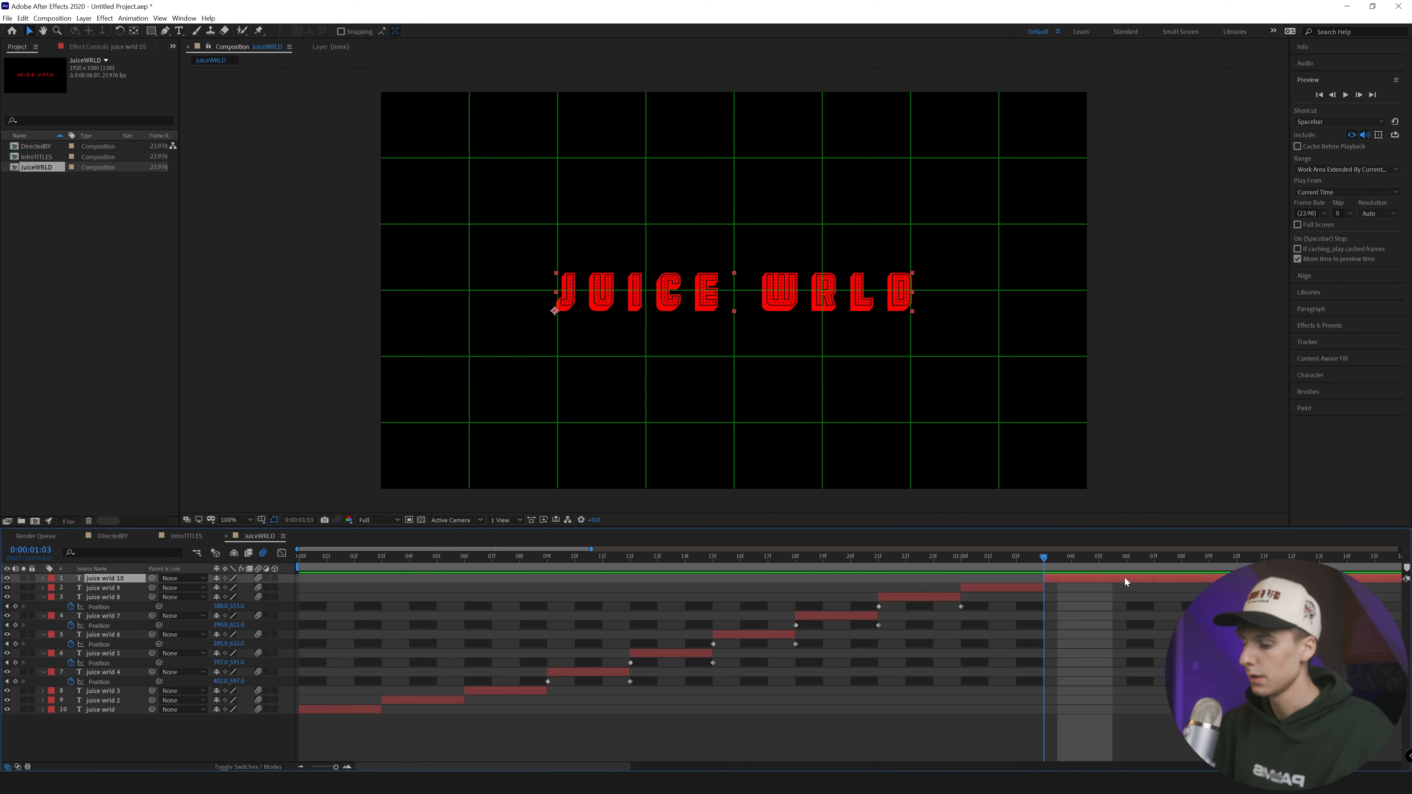
key(Delete)
Keyframe the juice wrld 9 layer's Position at 0:00:01:00 and at 0:00:01:03, with the text raised 30 px at 0:00:01:03
click(960, 558)
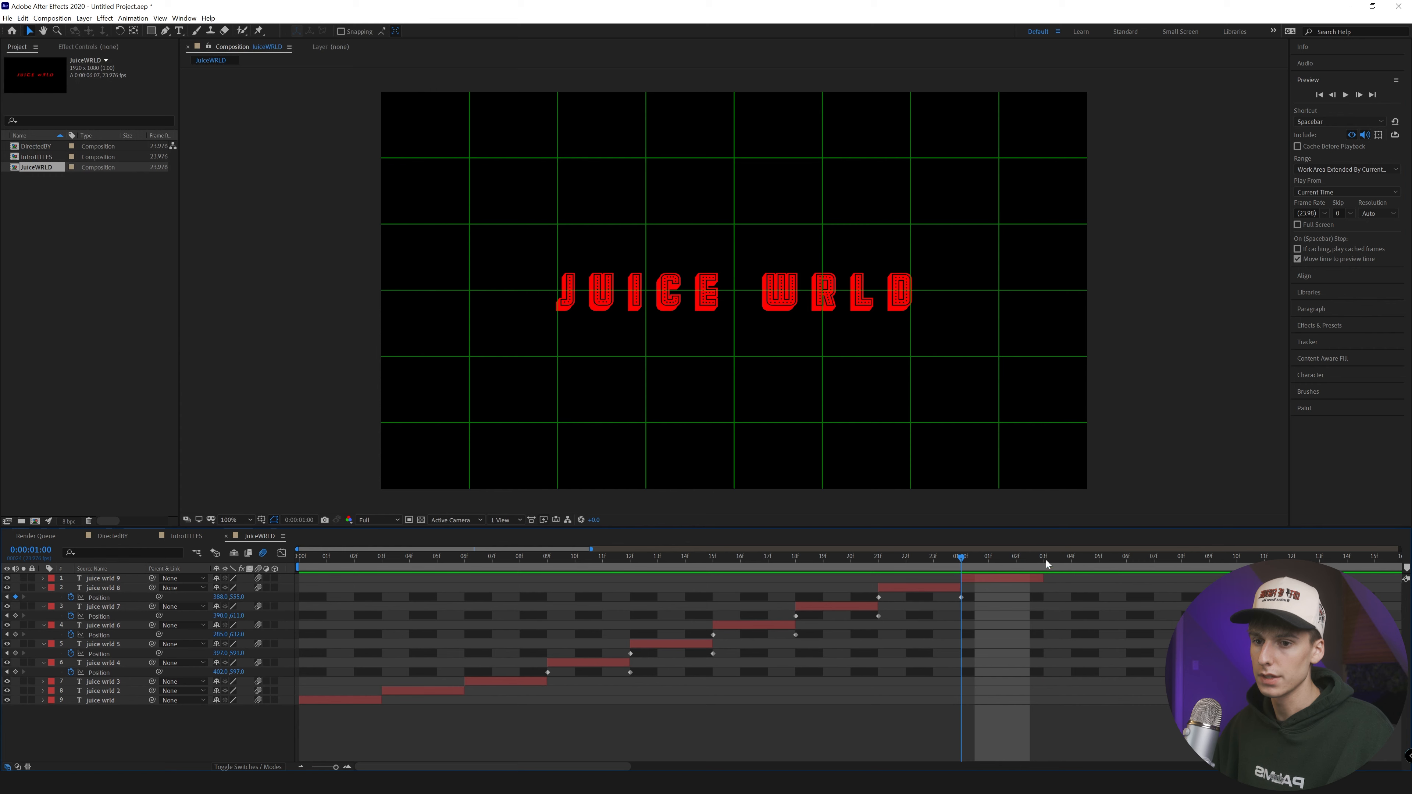
click(1008, 579)
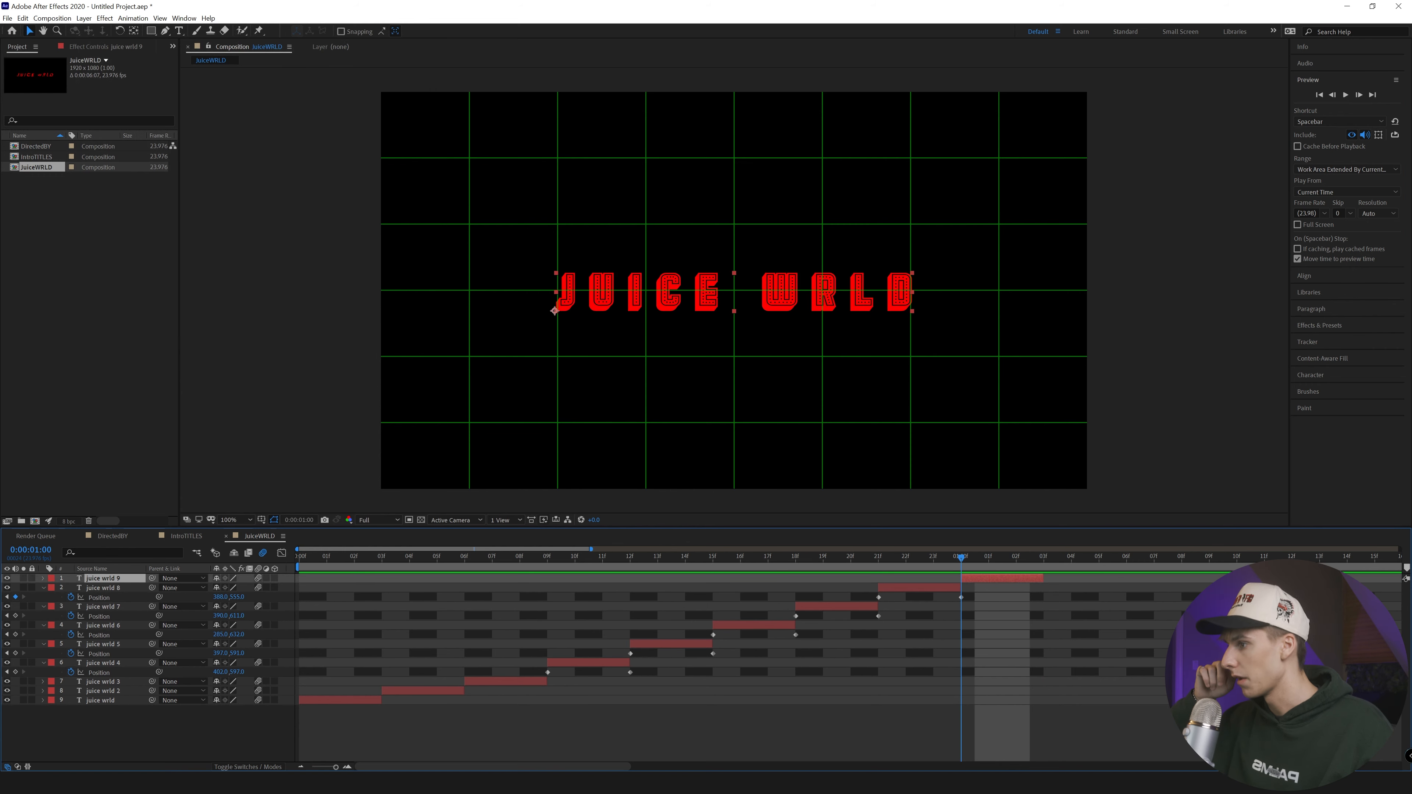
key(p)
click(71, 588)
drag(1022, 563, 1040, 564)
key(shift+Up)
key(shift+Up)
key(shift+Up)
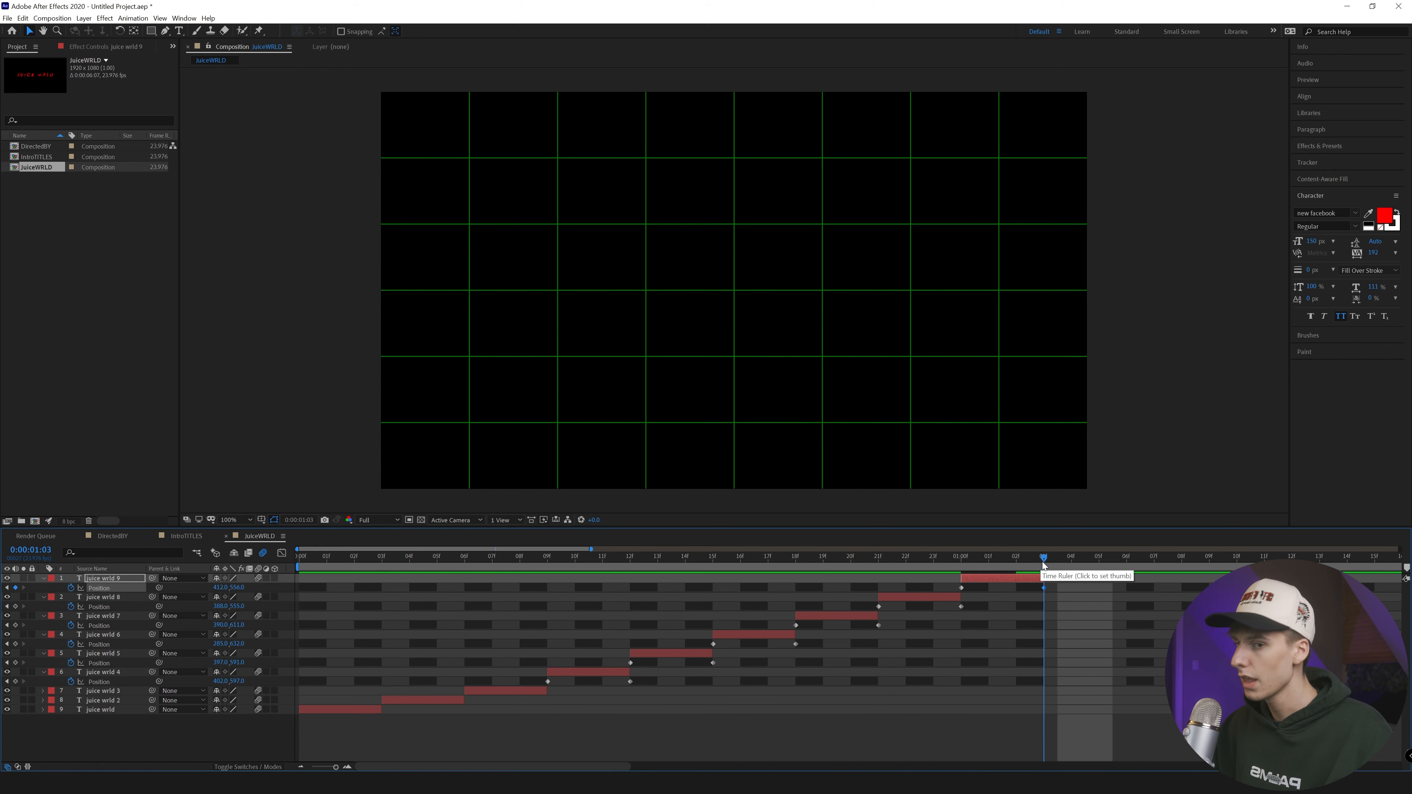
End the work area at 0:00:01:03, where juice wrld 9 ends, and trim the JuiceWRLD composition to it
key(n)
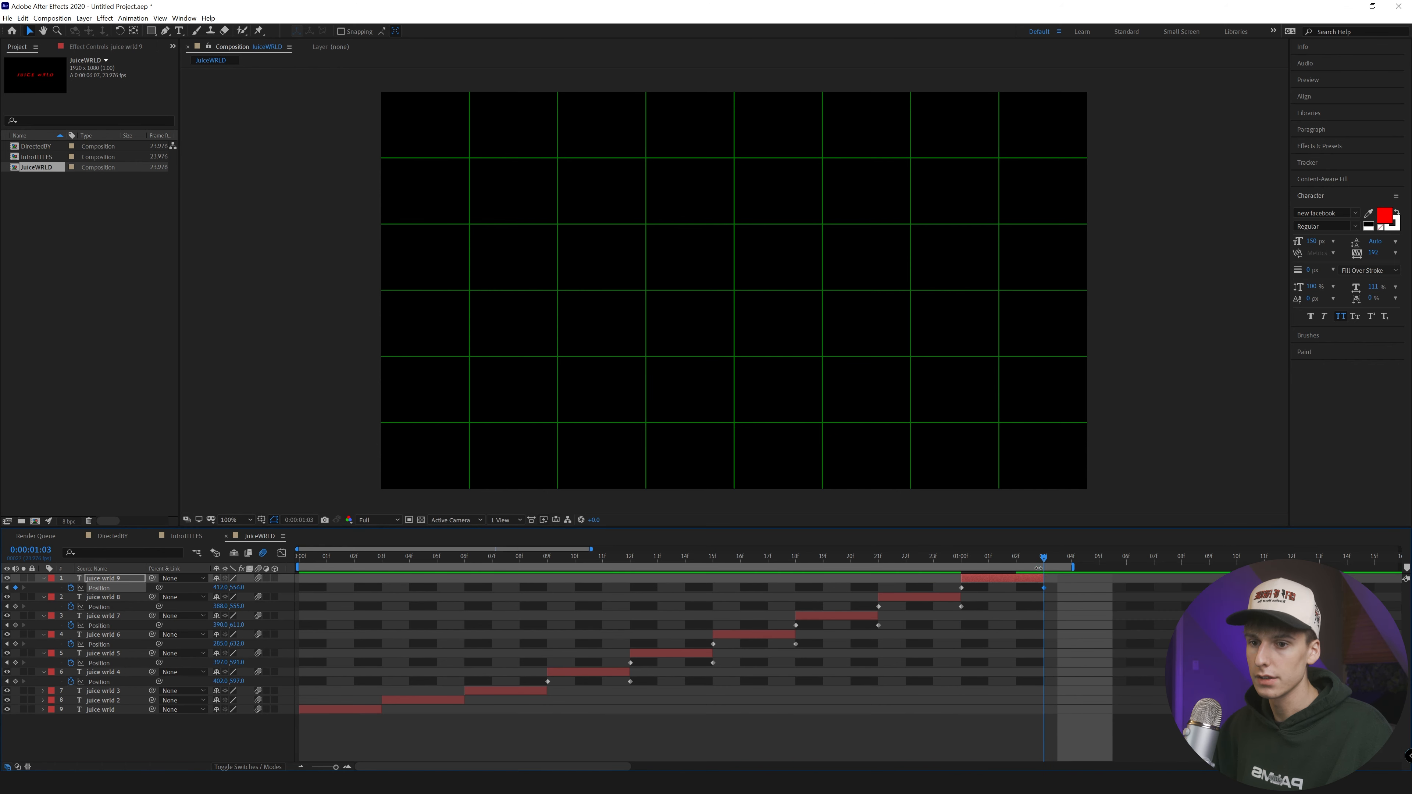
key(Page_Down)
drag(1073, 566, 1047, 568)
click(977, 556)
right_click(979, 565)
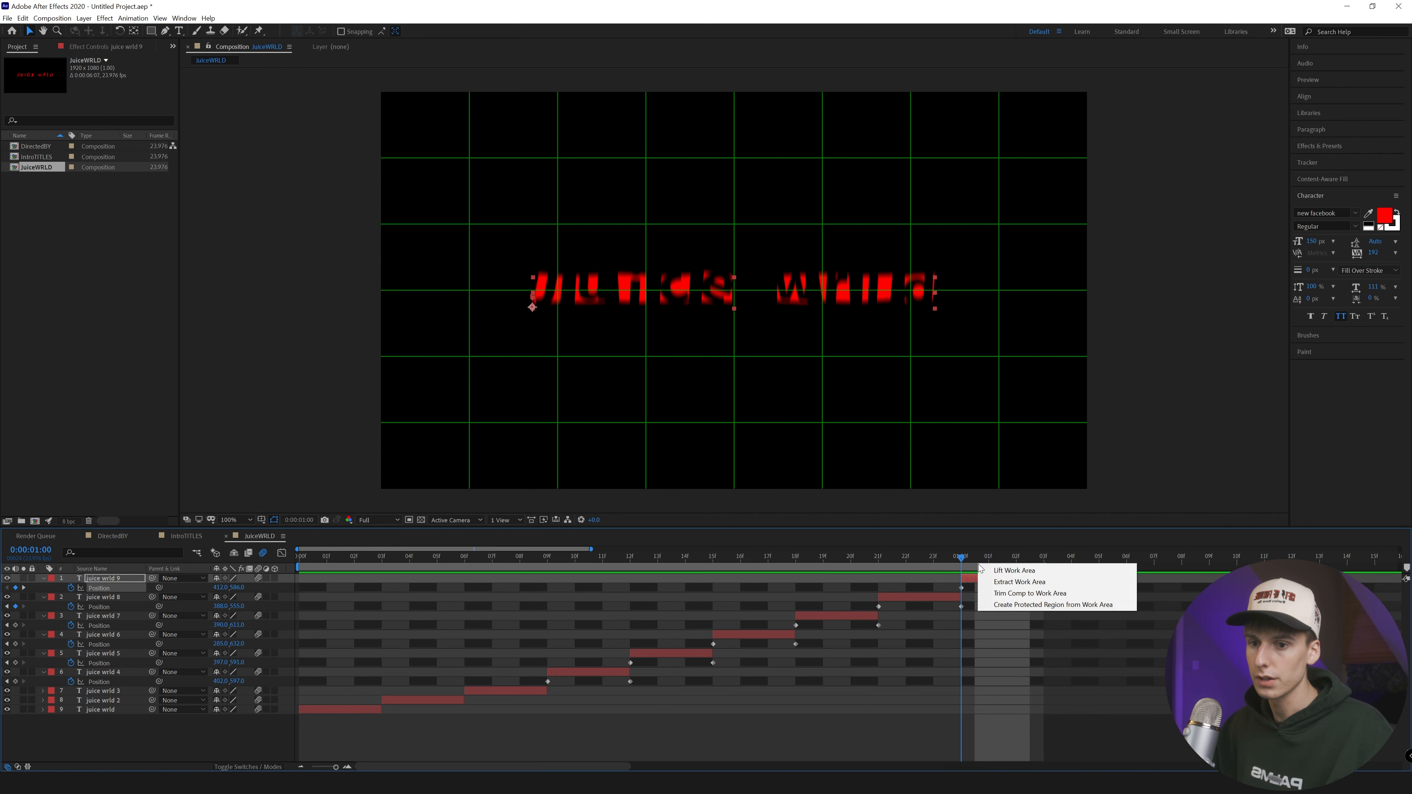
click(1022, 594)
Preview the trimmed JuiceWRLD font-switching animation from its start
key(space)
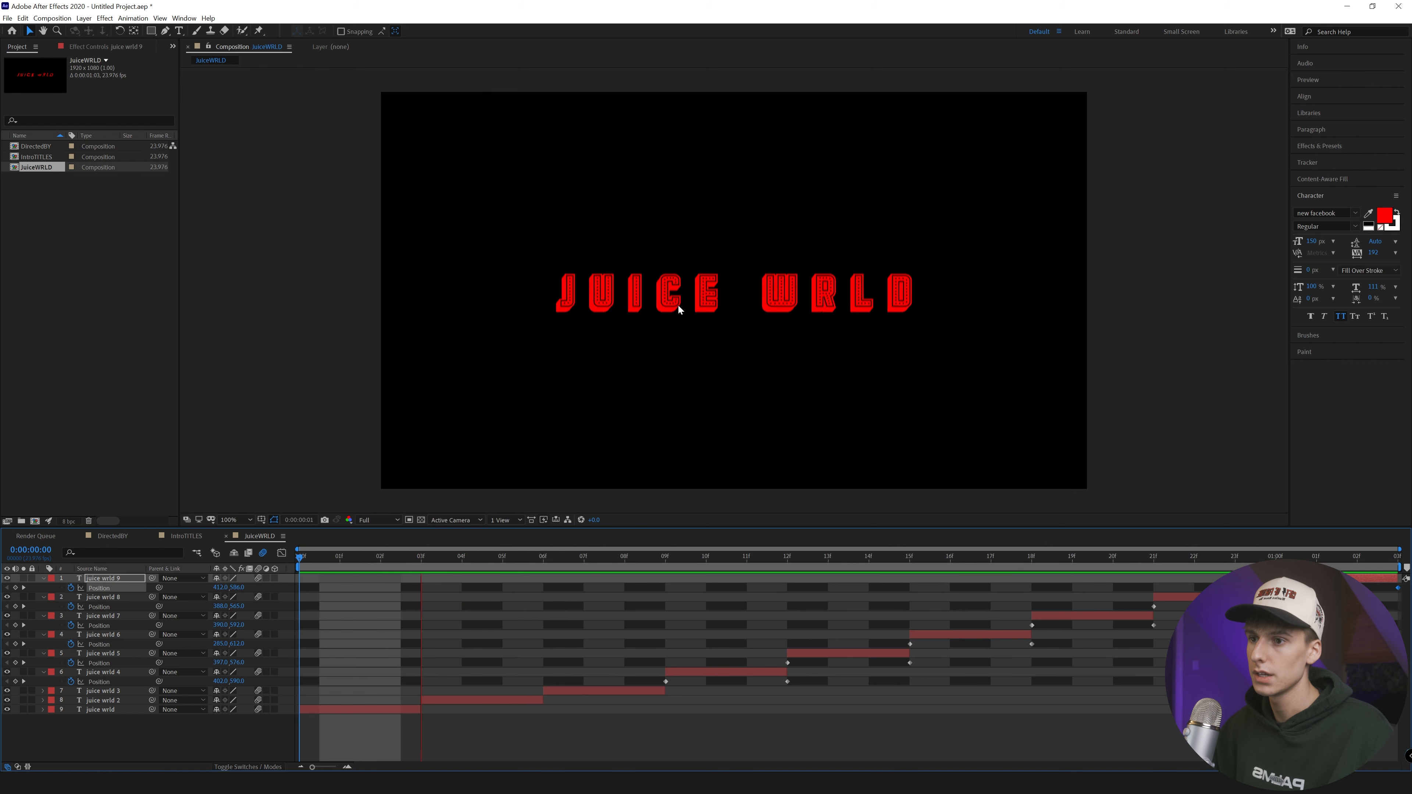
key(space)
drag(739, 558, 316, 579)
key(space)
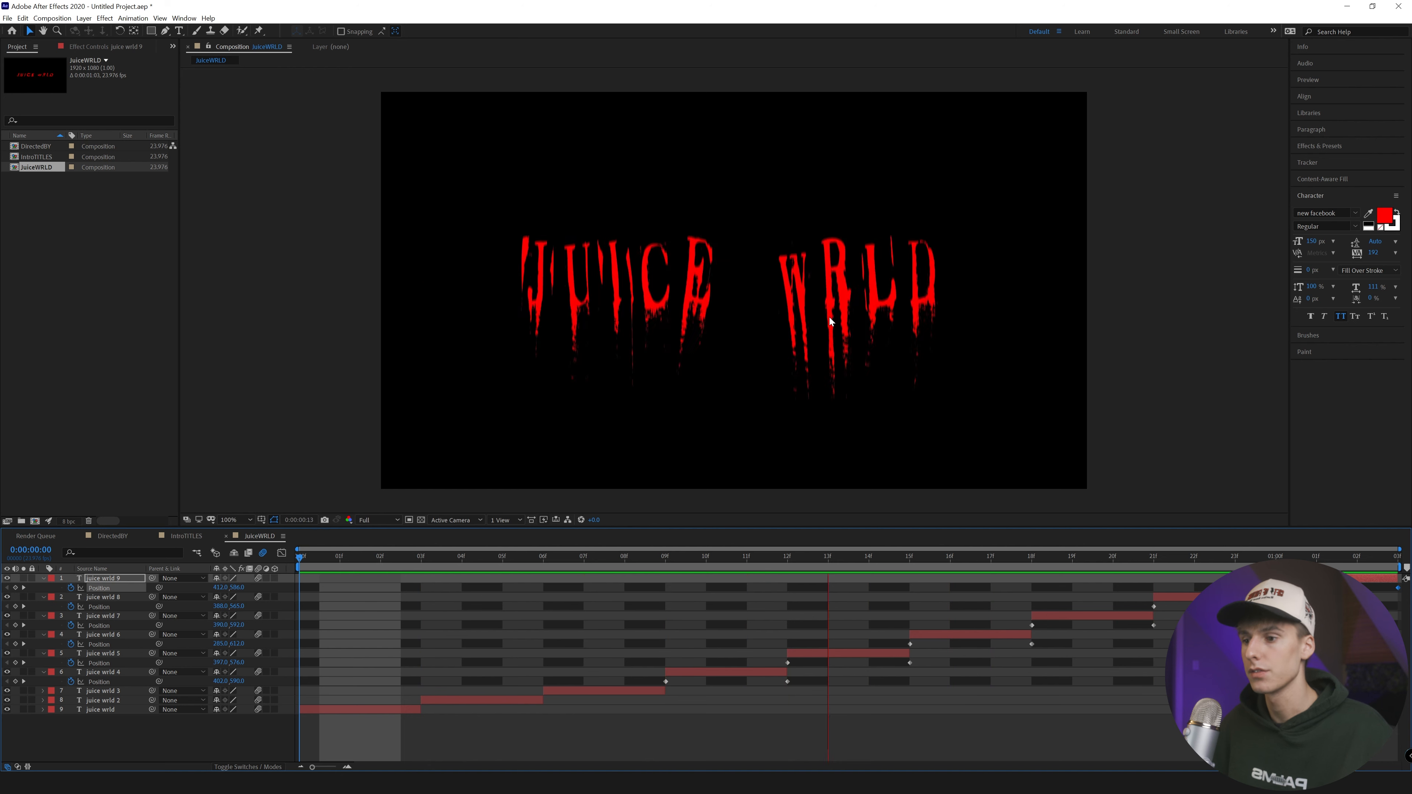
key(space)
Add the JuiceWRLD composition to IntroTITLES below the DirectedBY layer, starting at frame 20 where DirectedBY ends
click(182, 537)
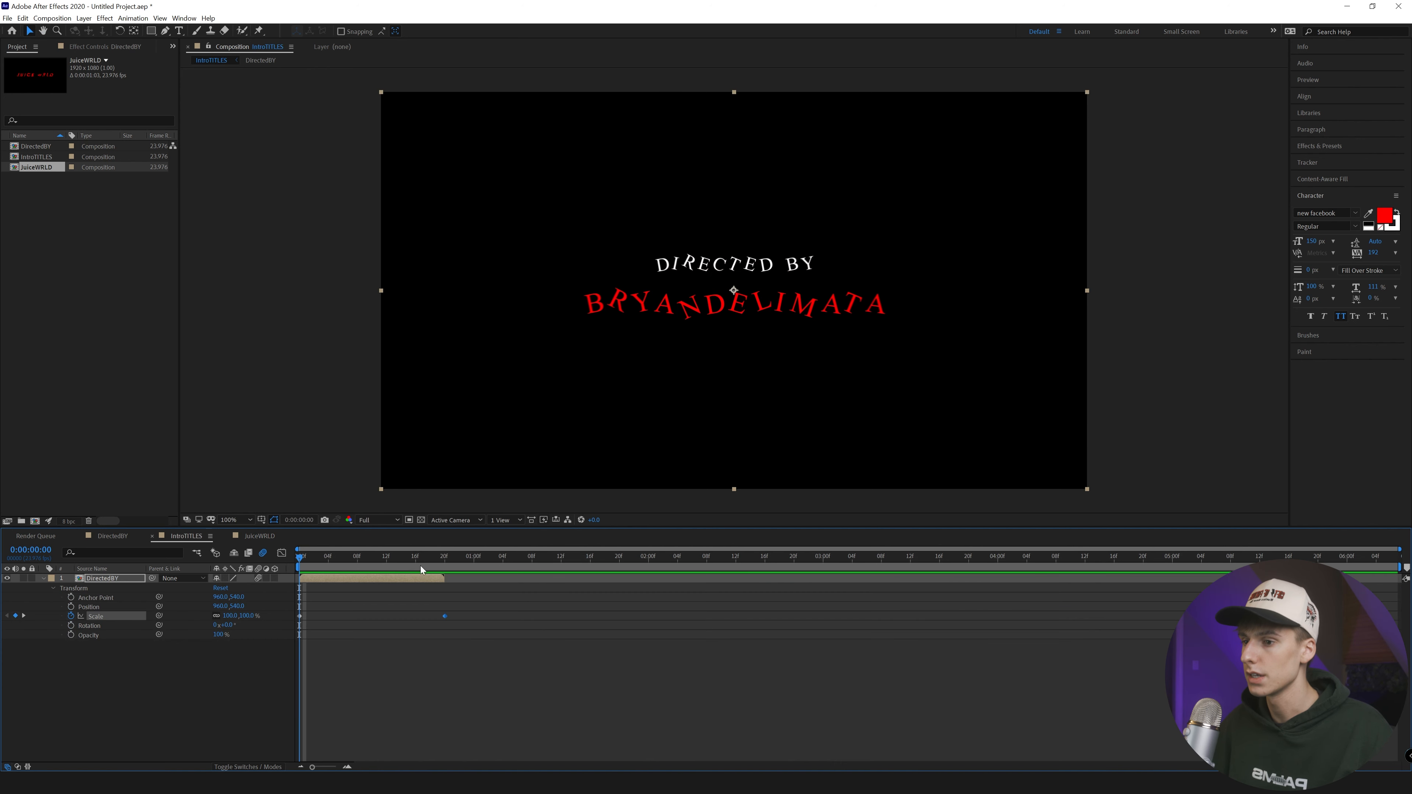
click(374, 578)
click(33, 146)
drag(36, 167, 464, 589)
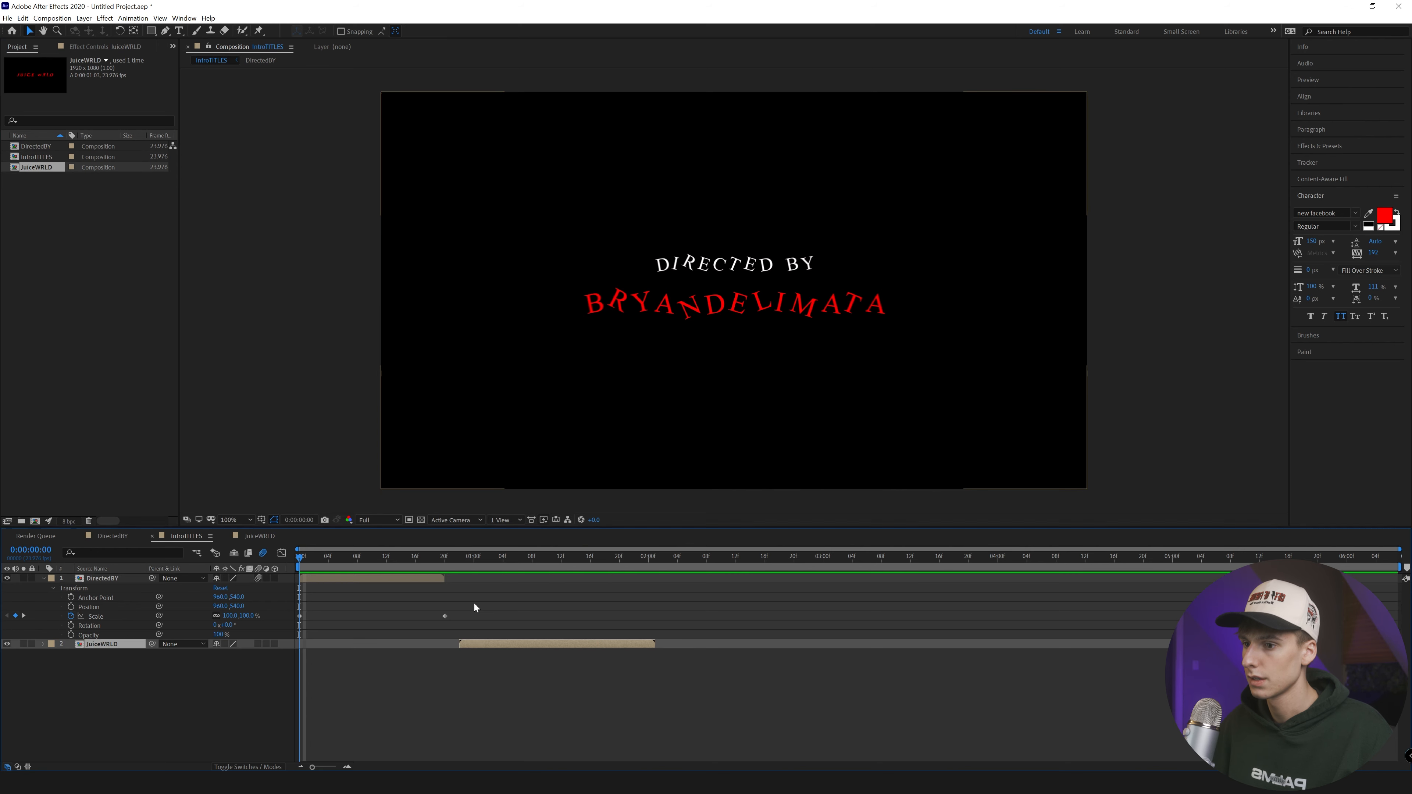
drag(473, 647, 459, 647)
click(444, 556)
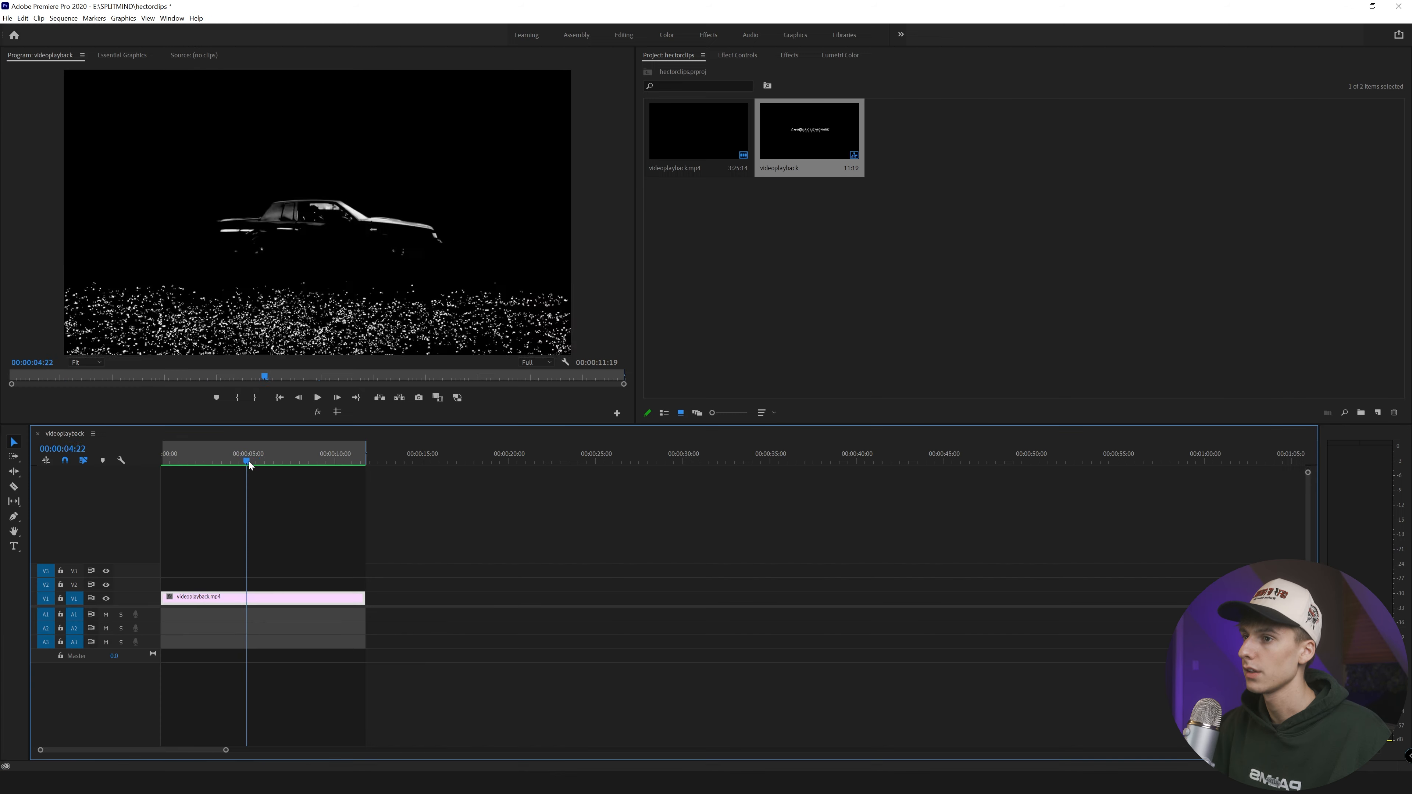
Switch to Premiere Pro and examine the Young Thug title in the videoplayback reference frame by frame
drag(252, 461, 291, 462)
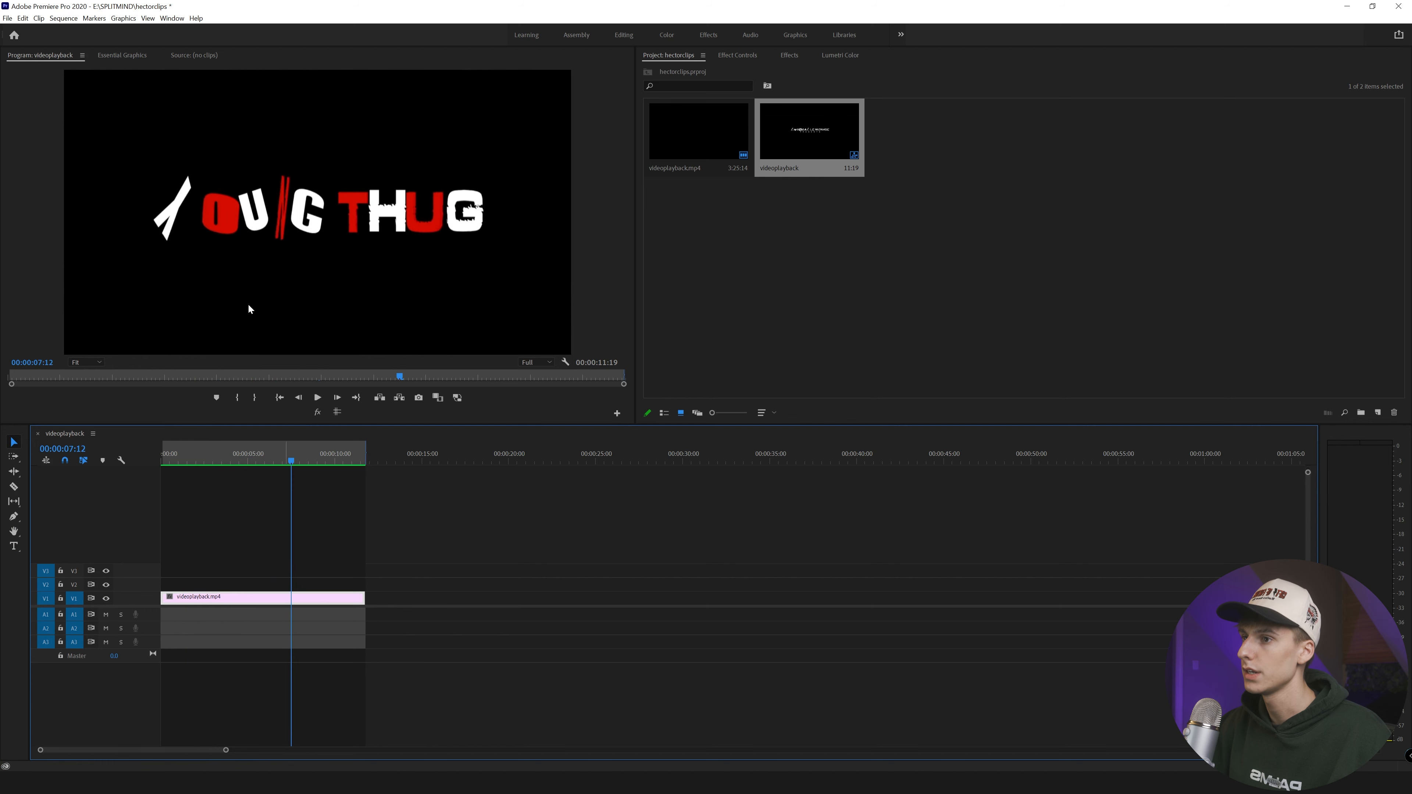
key(Left)
key(Left)
key(Left)
key(Left)
key(Left)
key(Left)
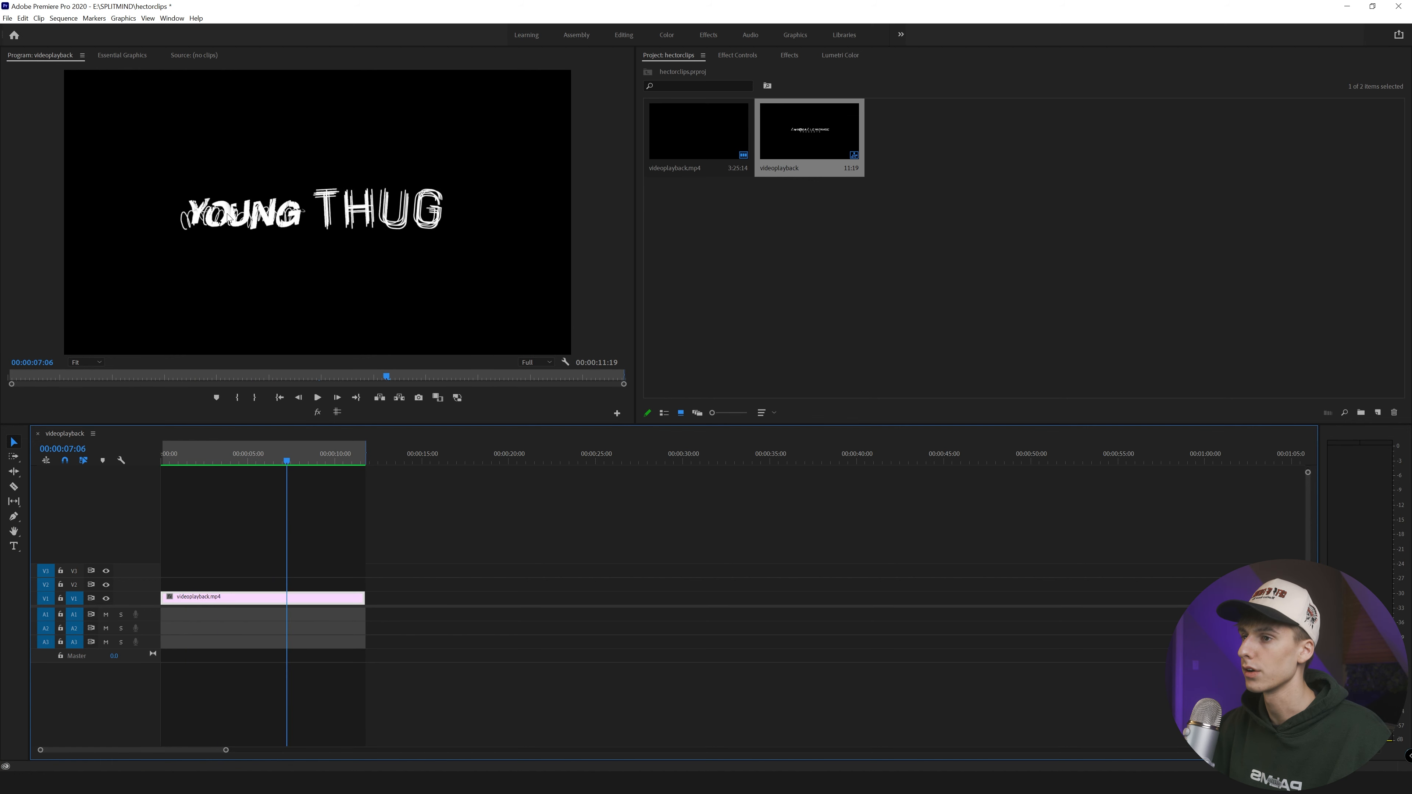
key(Right)
key(Right)
key(Right)
key(Right)
key(Right)
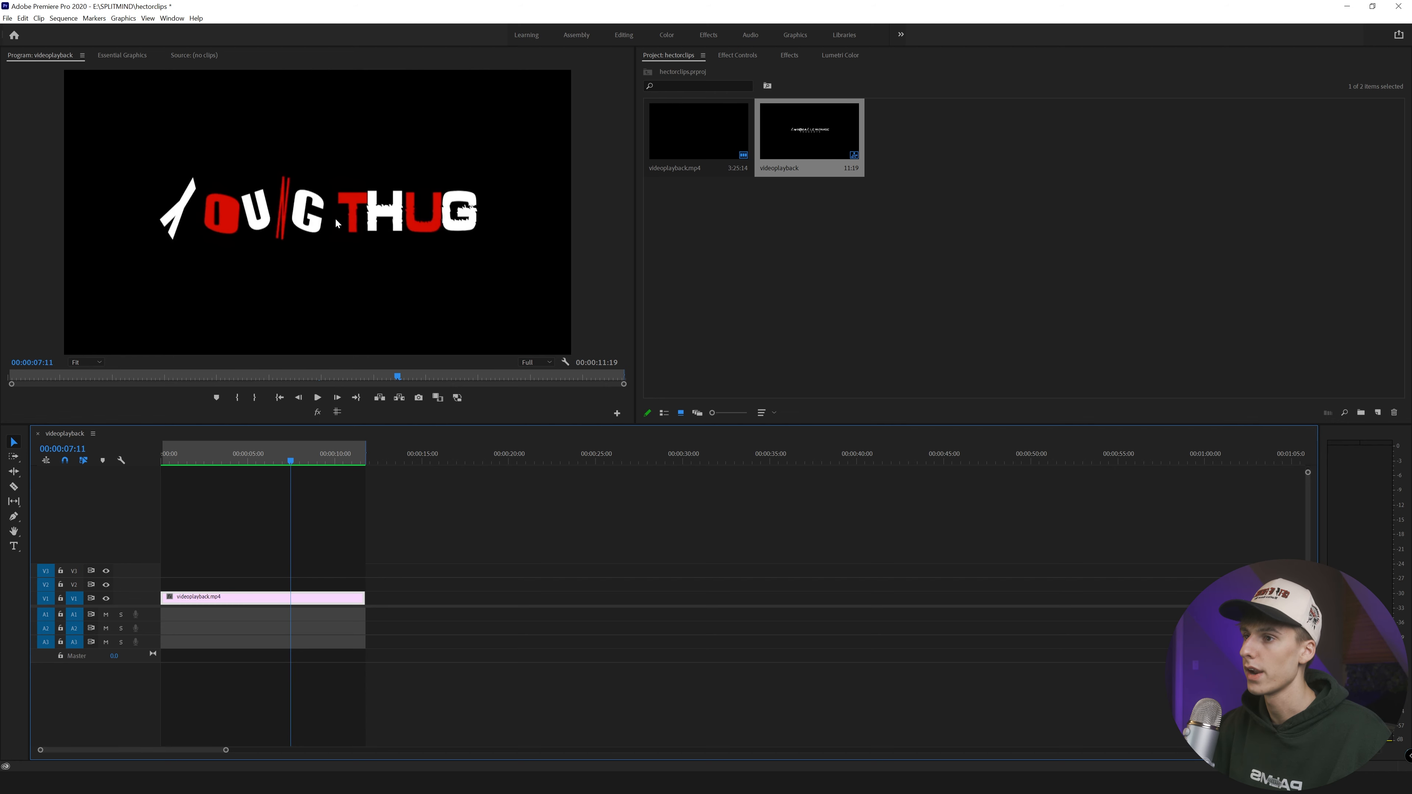
key(Right)
key(Right)
key(Right)
key(Right)
key(Right)
key(Right)
key(Right)
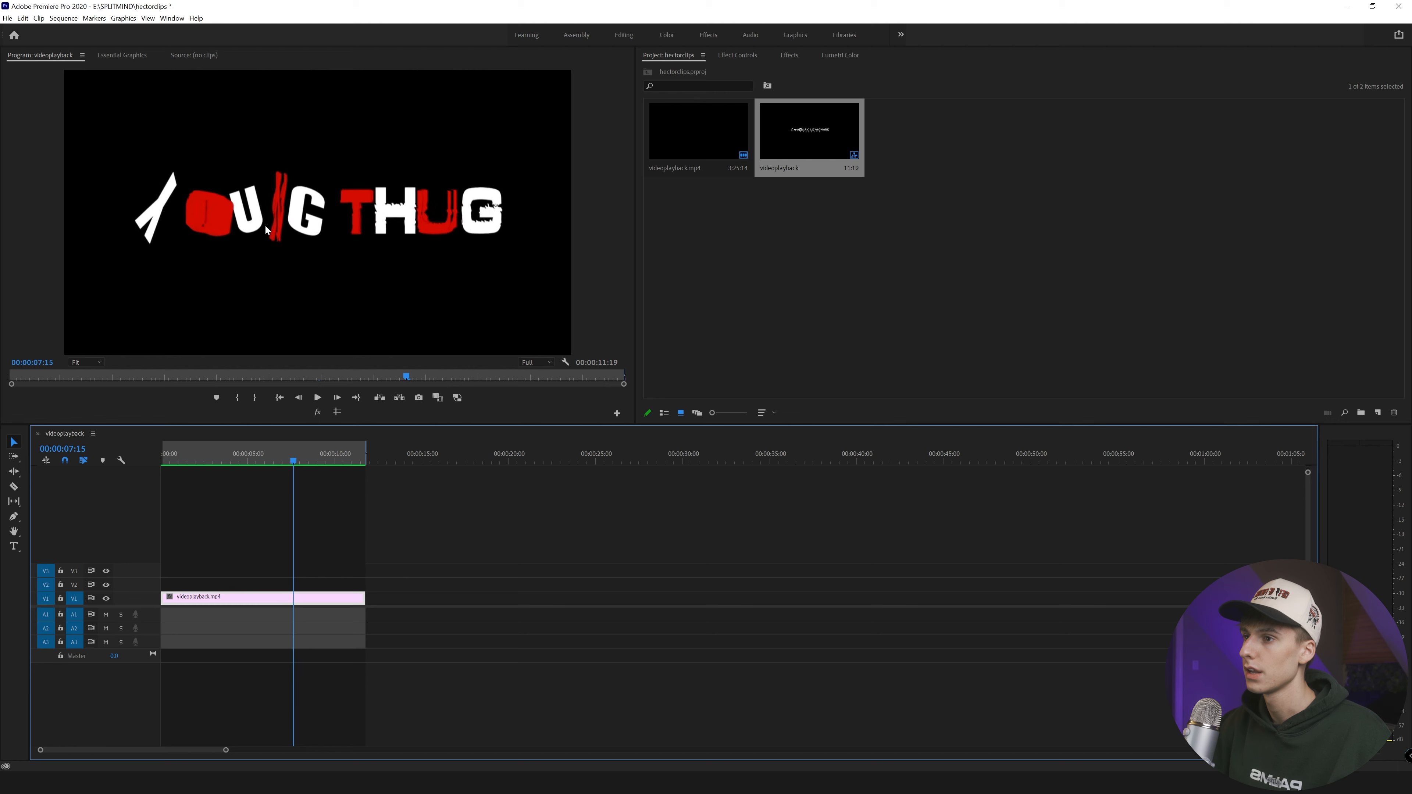
key(Right)
key(Right)
key(Right)
key(Right)
key(Right)
key(Right)
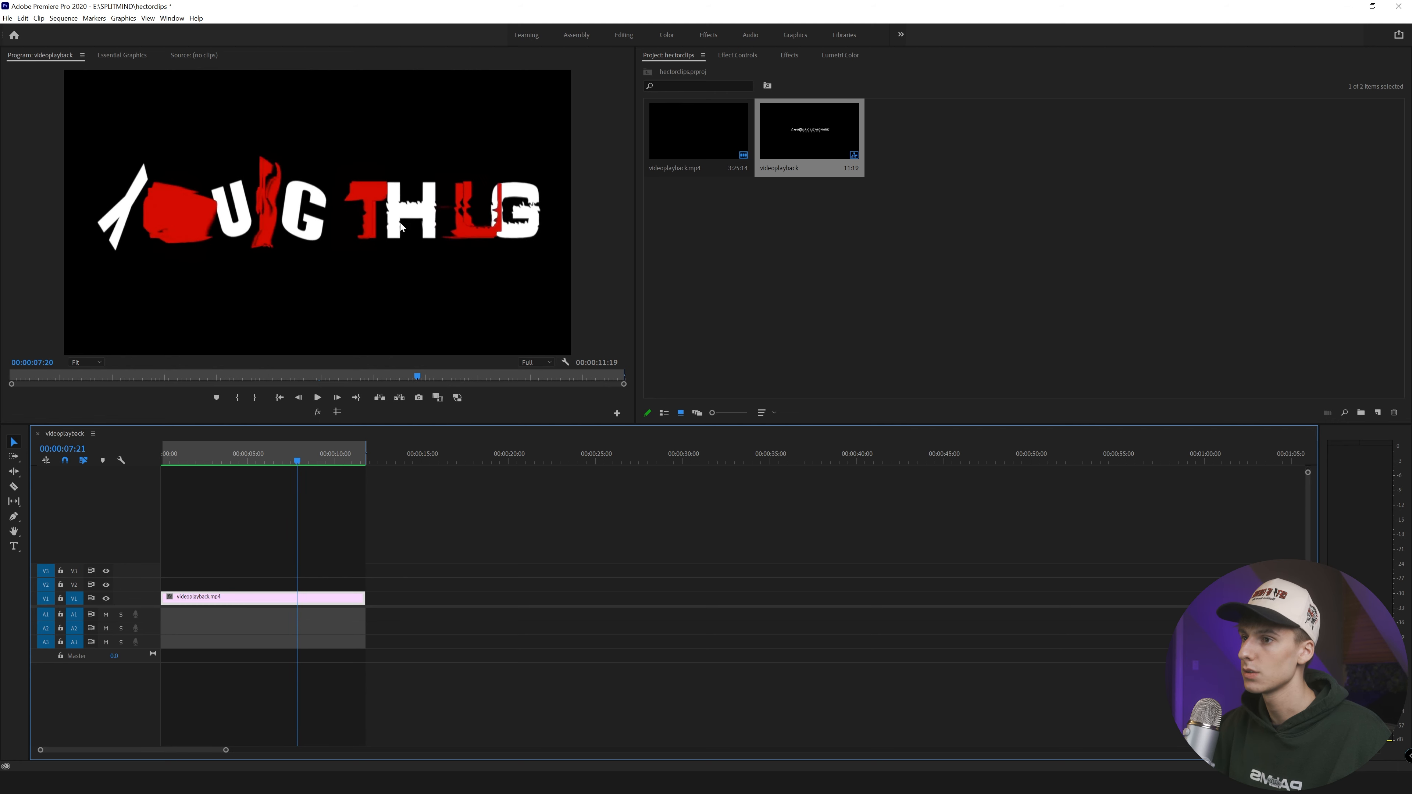
key(Left)
key(Left)
key(Left)
key(Left)
key(Left)
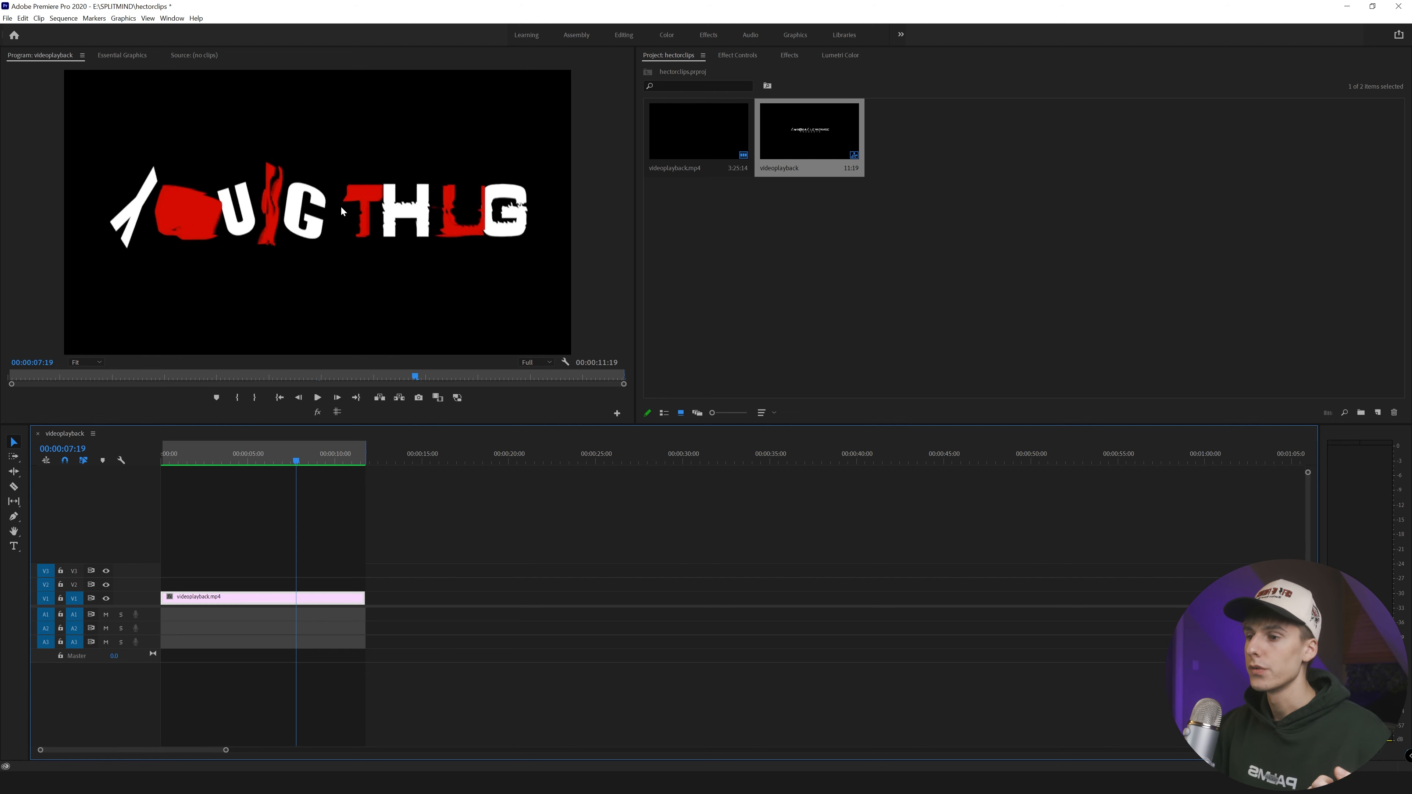
Examine the reference clip's titles after Young Thug, plus the red shapes around the WRLD title
click(318, 460)
drag(319, 460, 322, 459)
key(Right)
key(Right)
key(Right)
key(Right)
key(Right)
key(Right)
key(Right)
key(Right)
key(Left)
key(Left)
key(Left)
drag(341, 463, 271, 465)
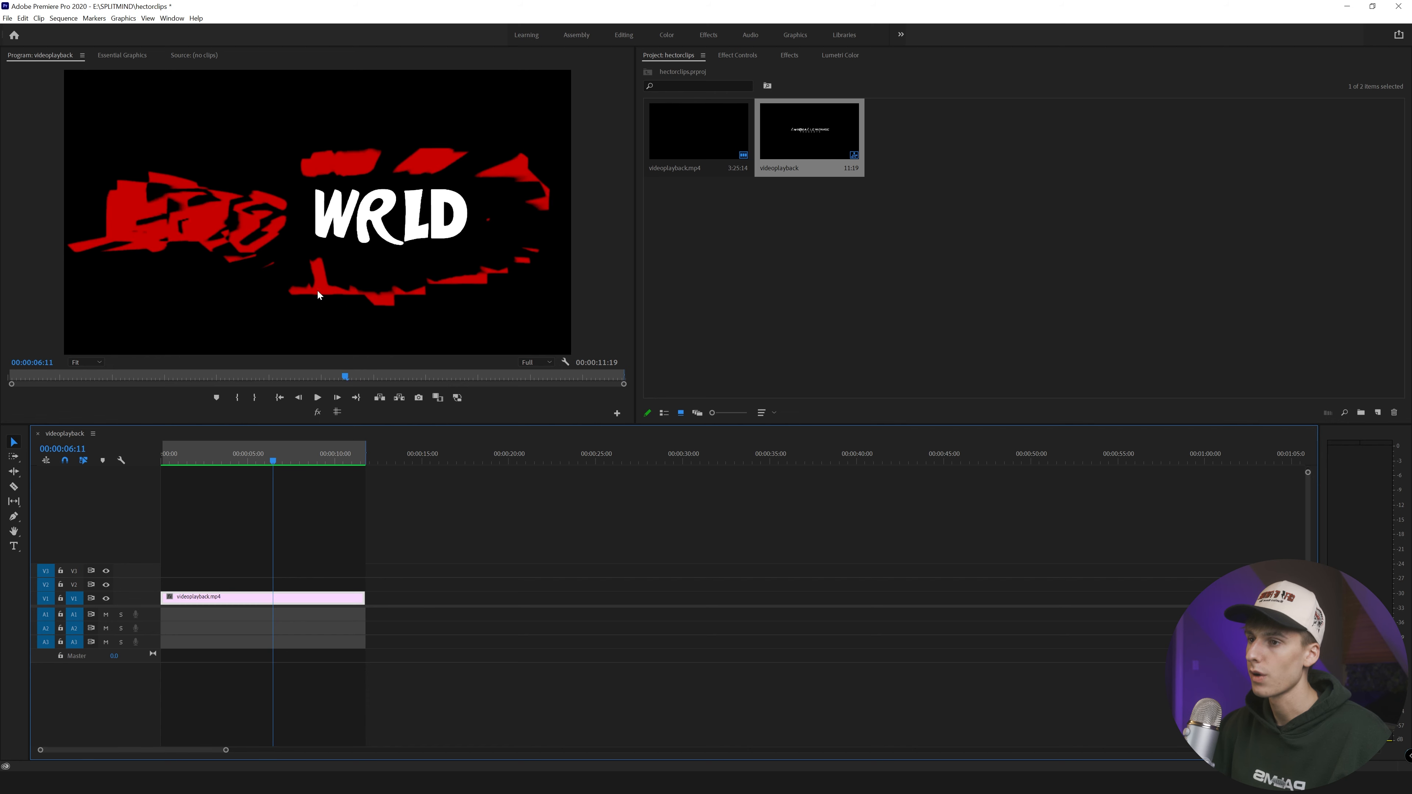
drag(277, 463, 300, 465)
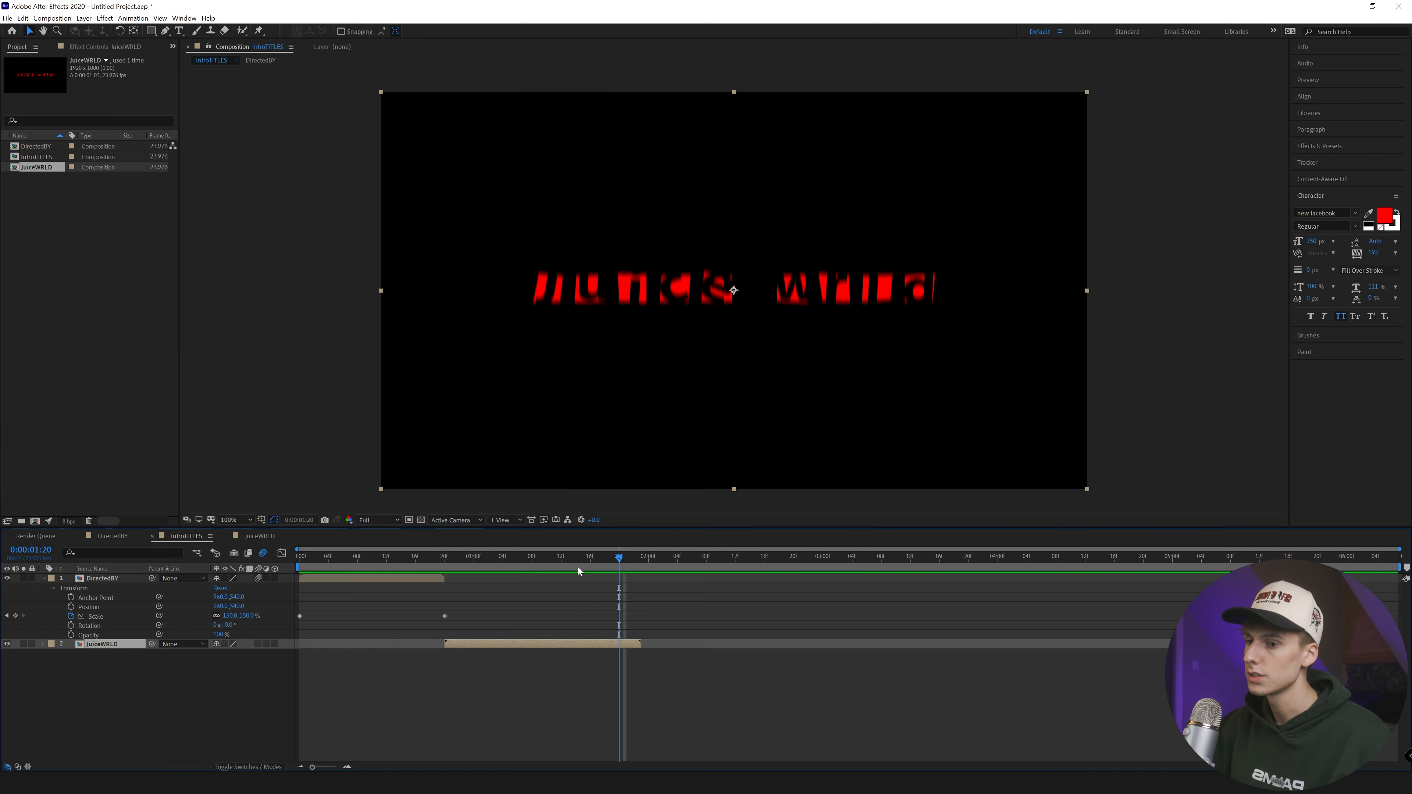
Park the IntroTITLES playhead at the end of the JuiceWRLD layer and create a new composition named "3d Juicewrld"
click(644, 558)
click(35, 521)
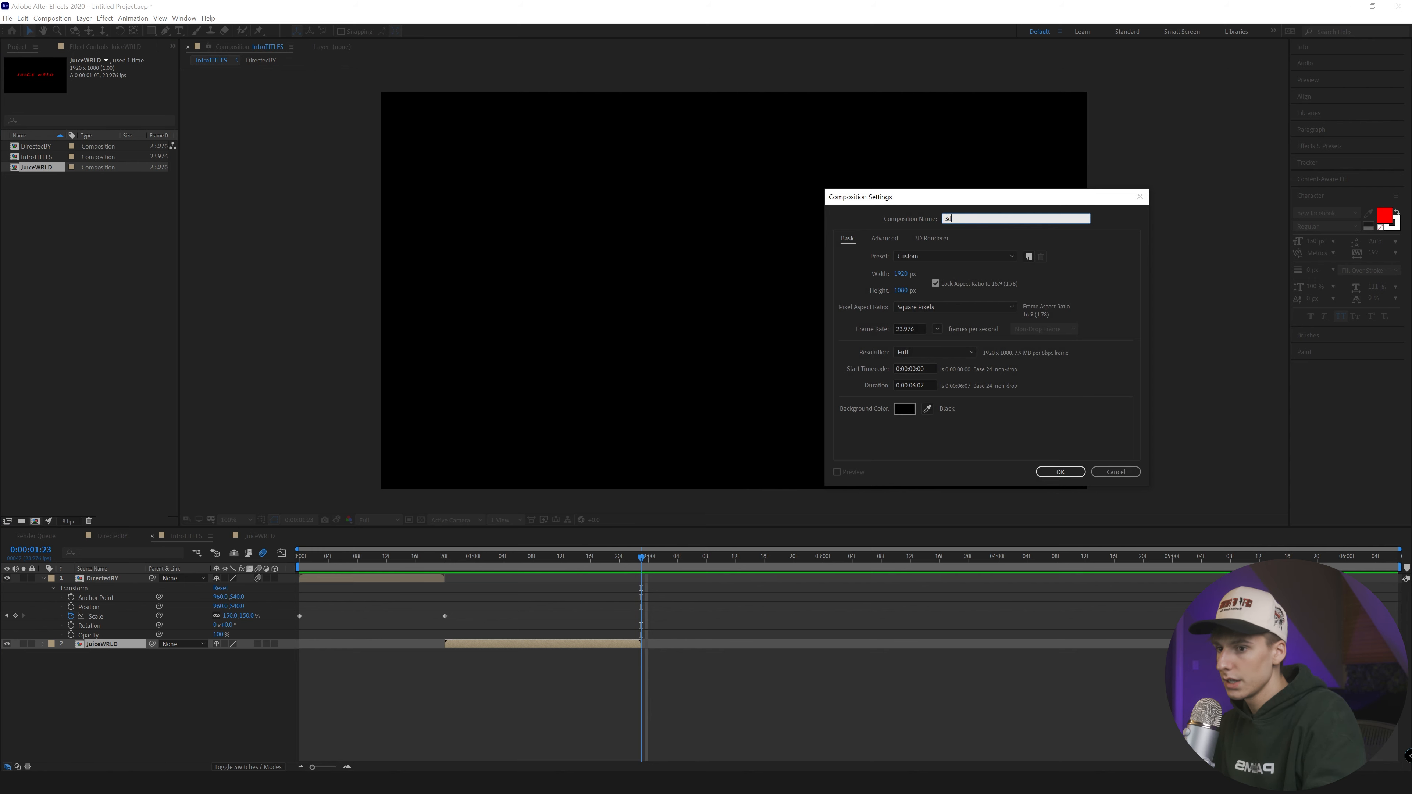
text(3d Ju)
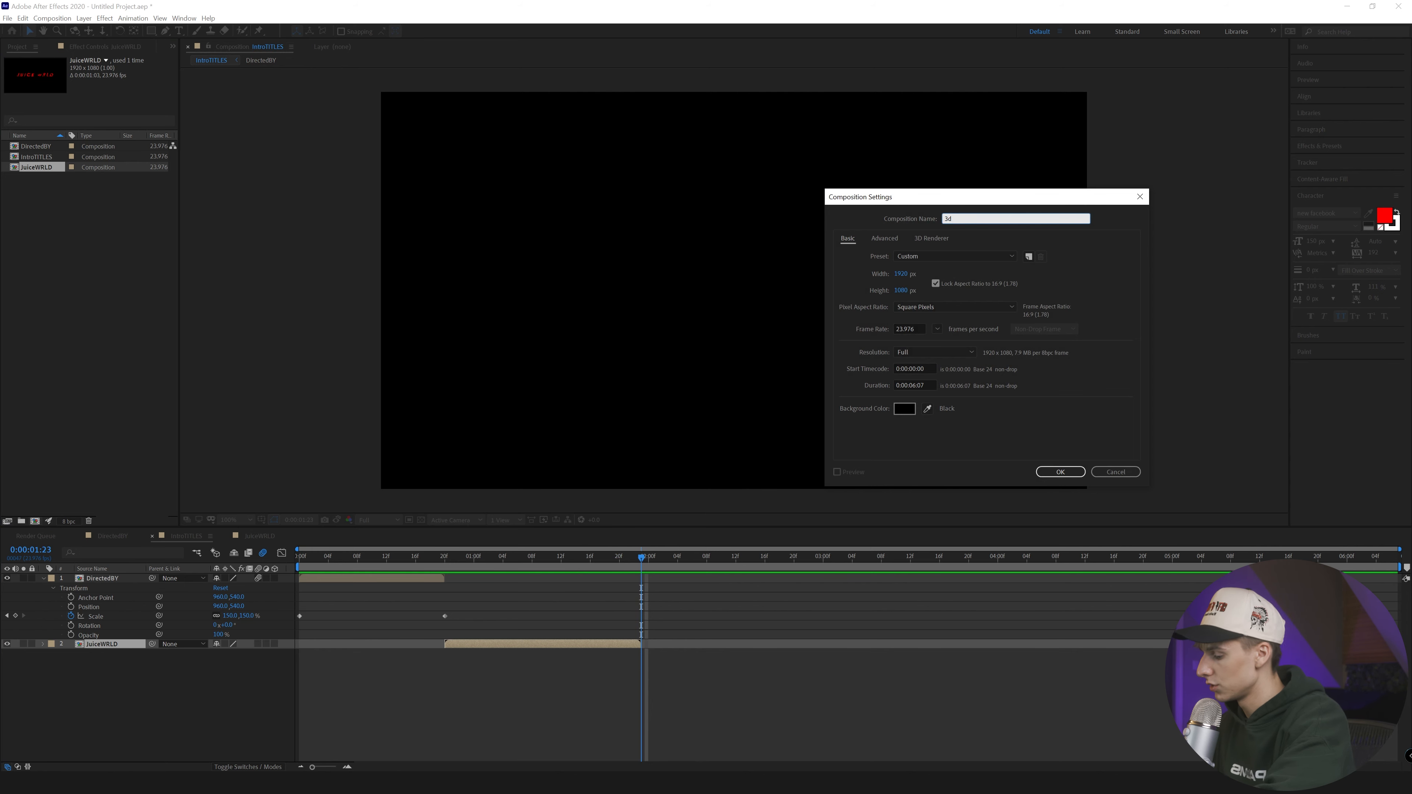
text(icewrld)
key(Return)
Add a text layer reading "juice wrld" and set its font to Astigma
click(590, 332)
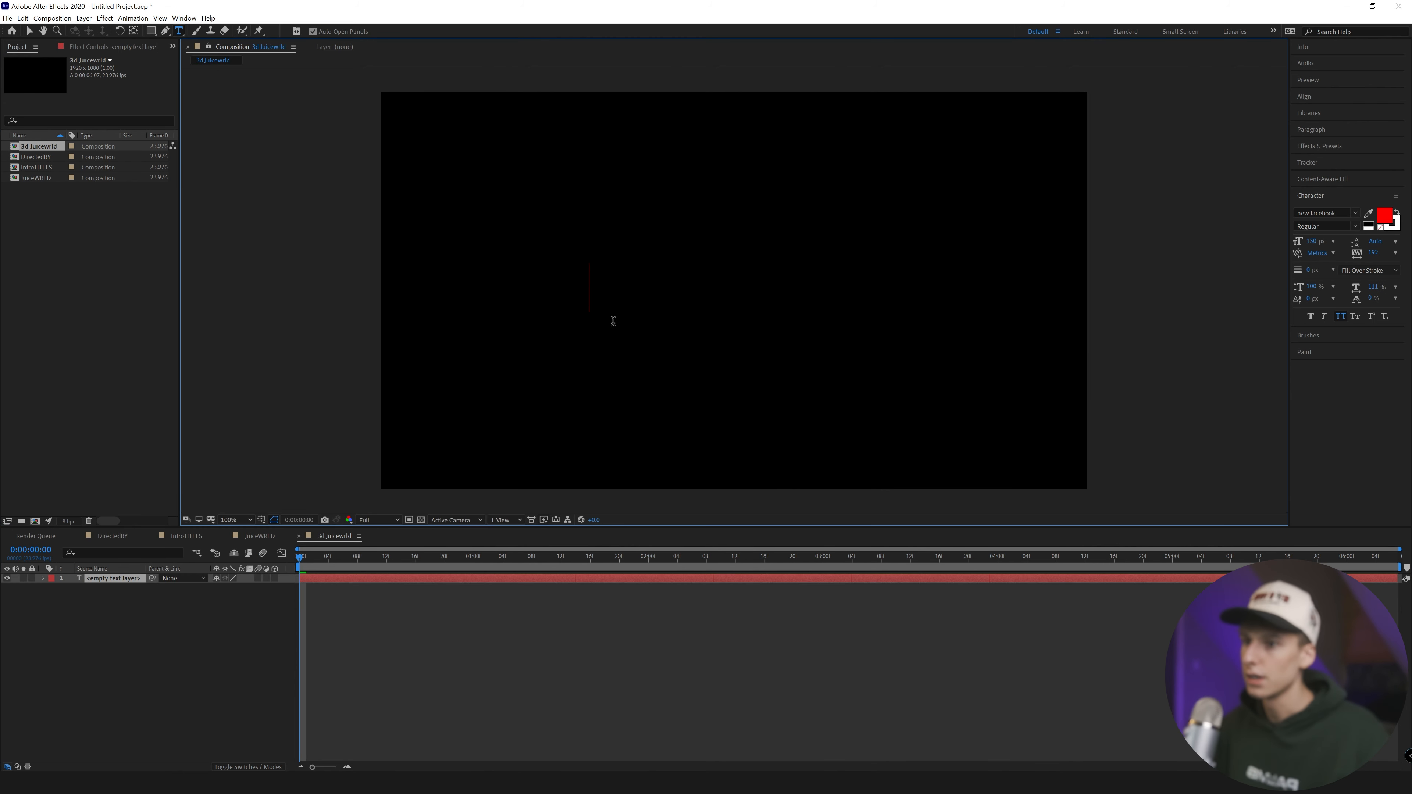
text(juice wrld)
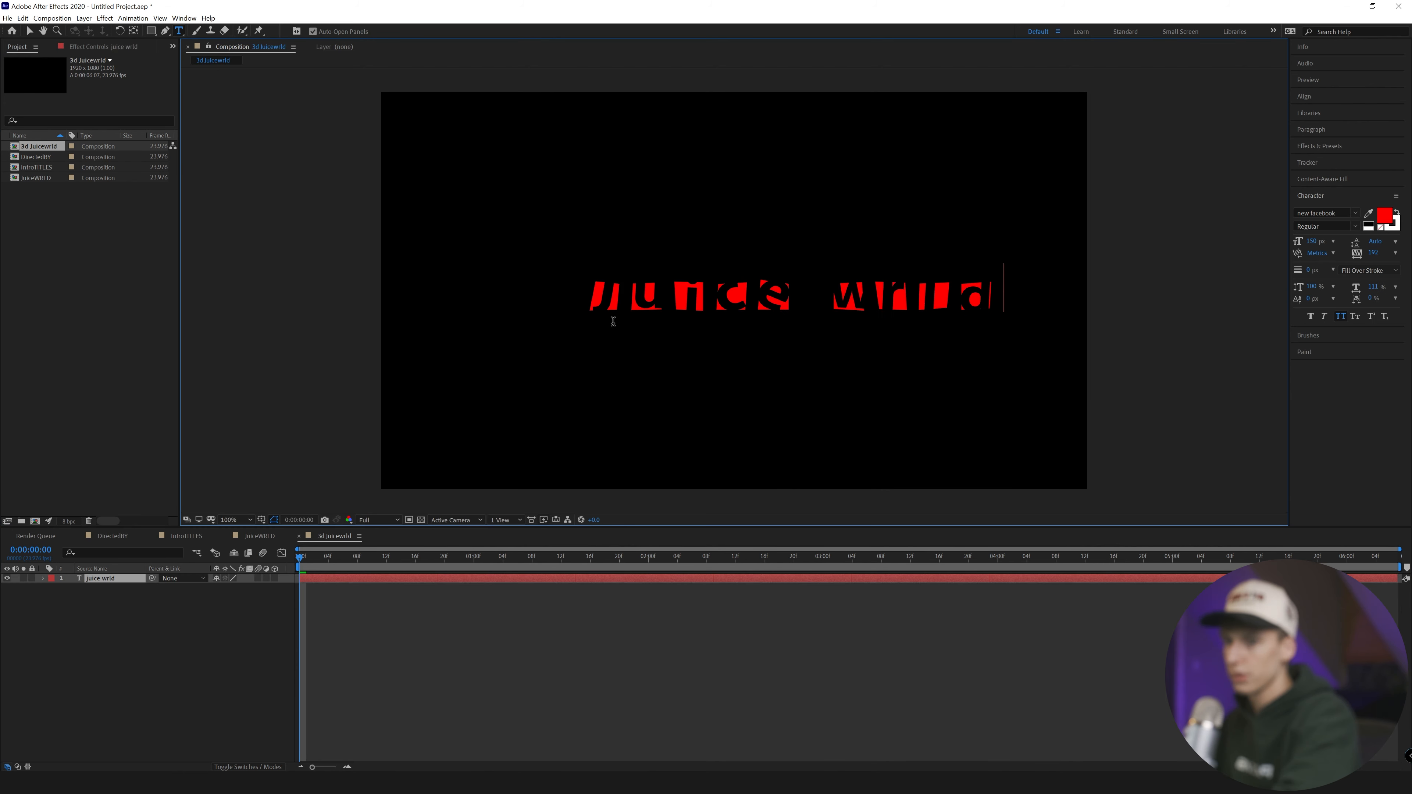
key(ctrl+a)
click(1356, 216)
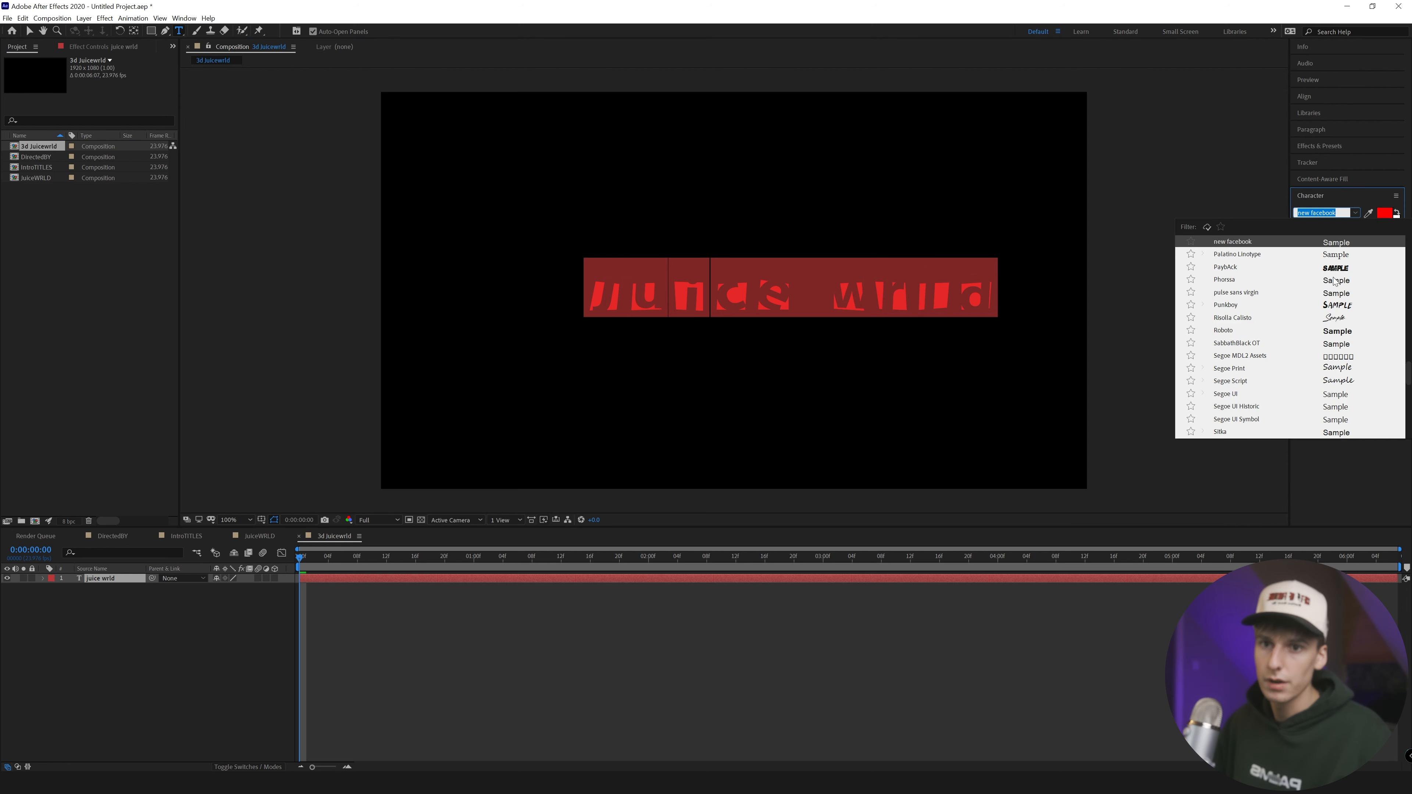
scroll(1332, 282, up, 2)
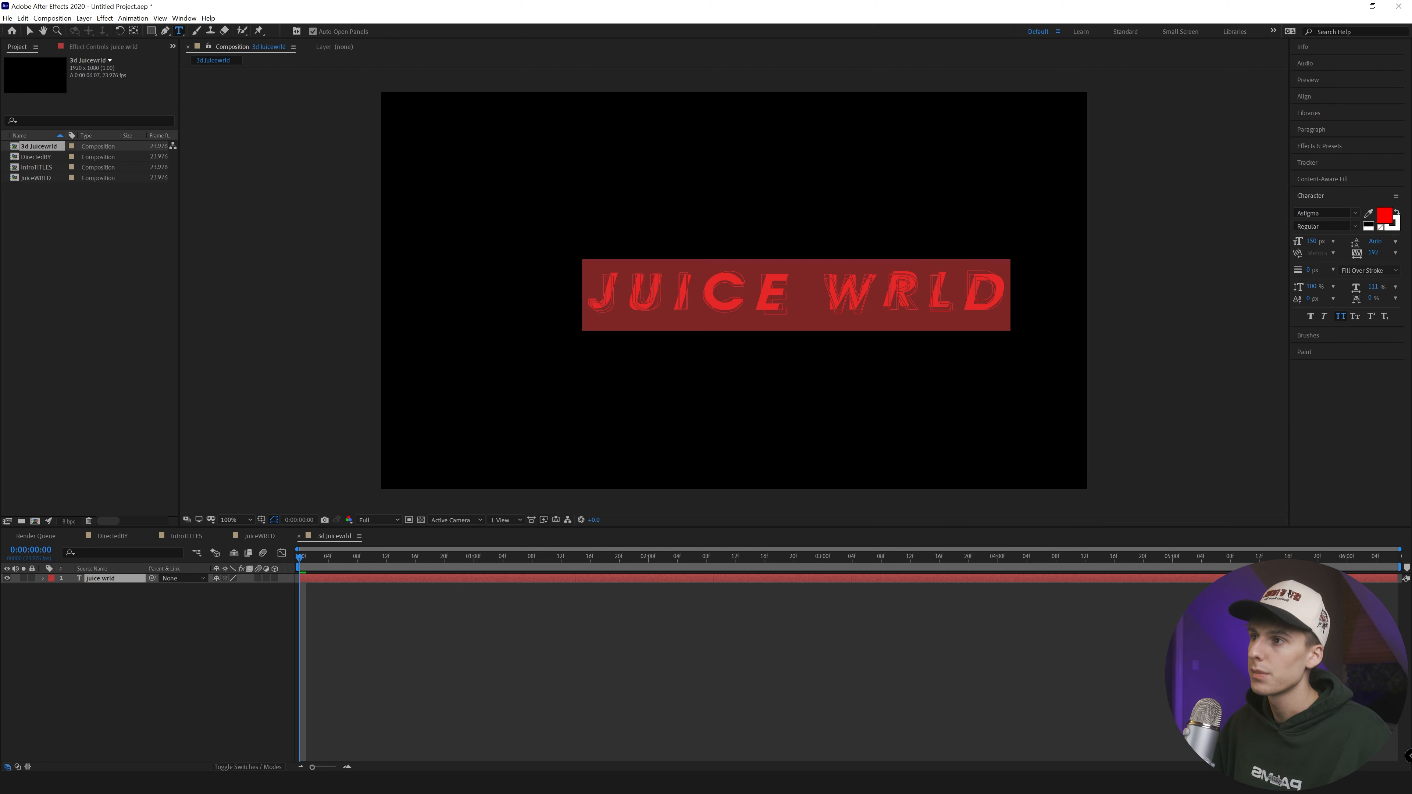
click(31, 31)
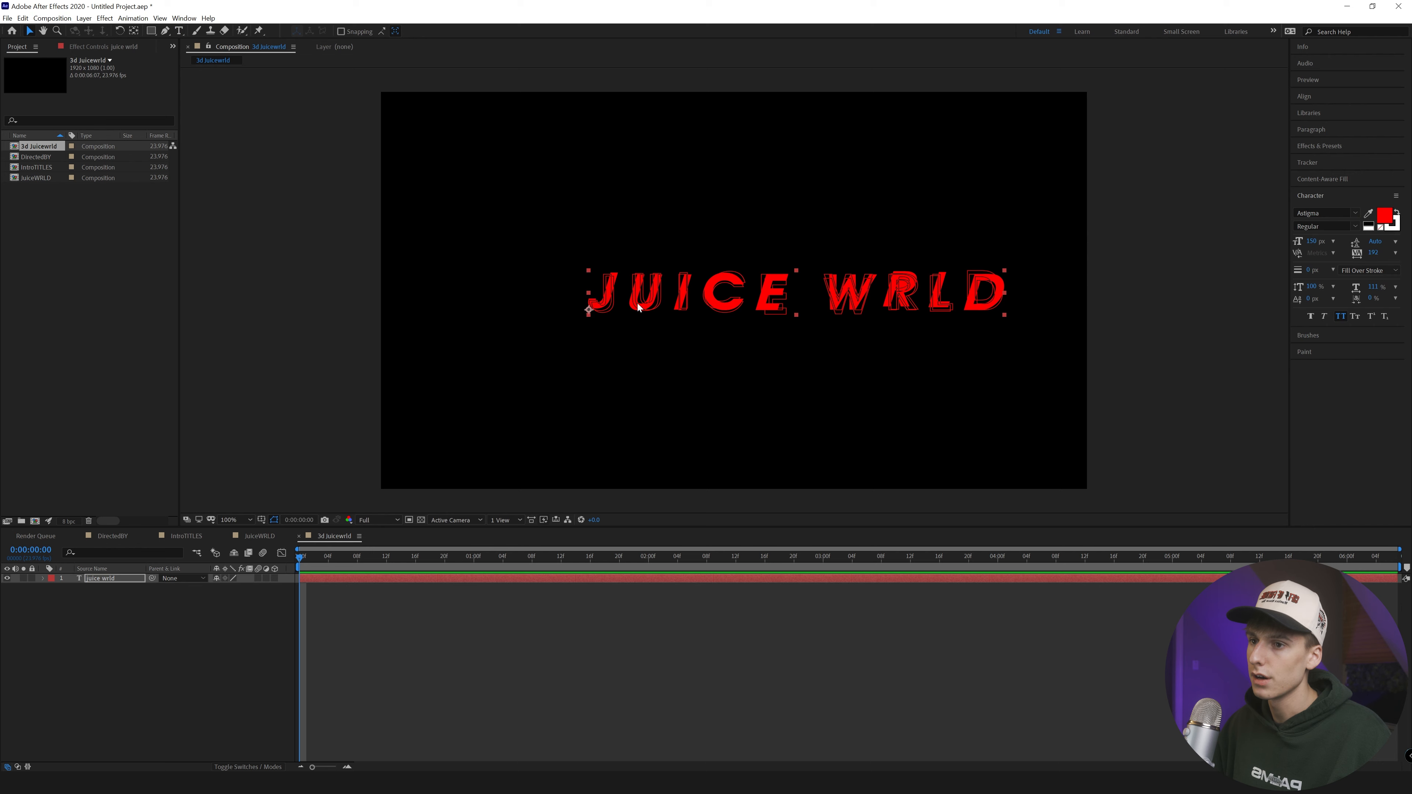
Turn on the proportional grid and centre the red title in the frame against it
key(period)
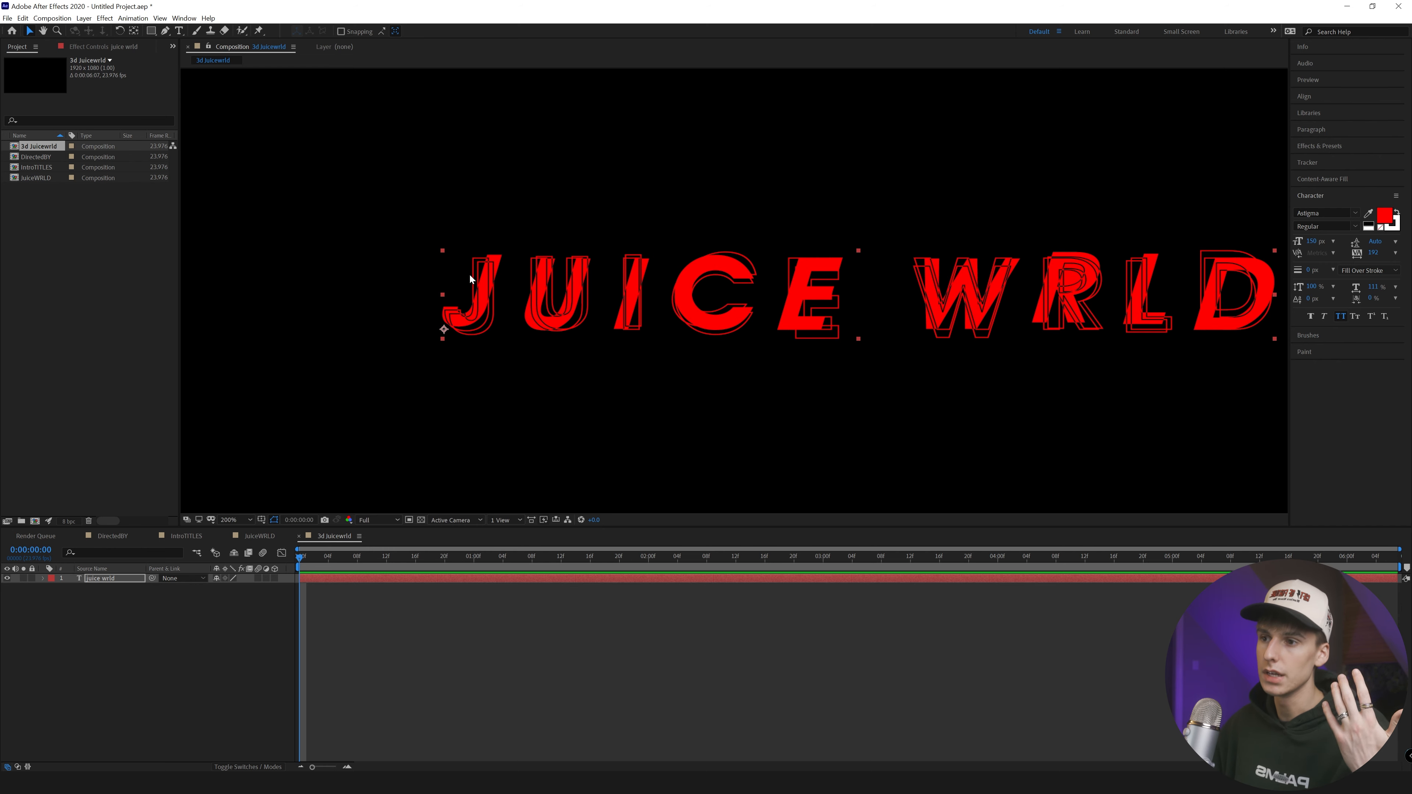
key(slash)
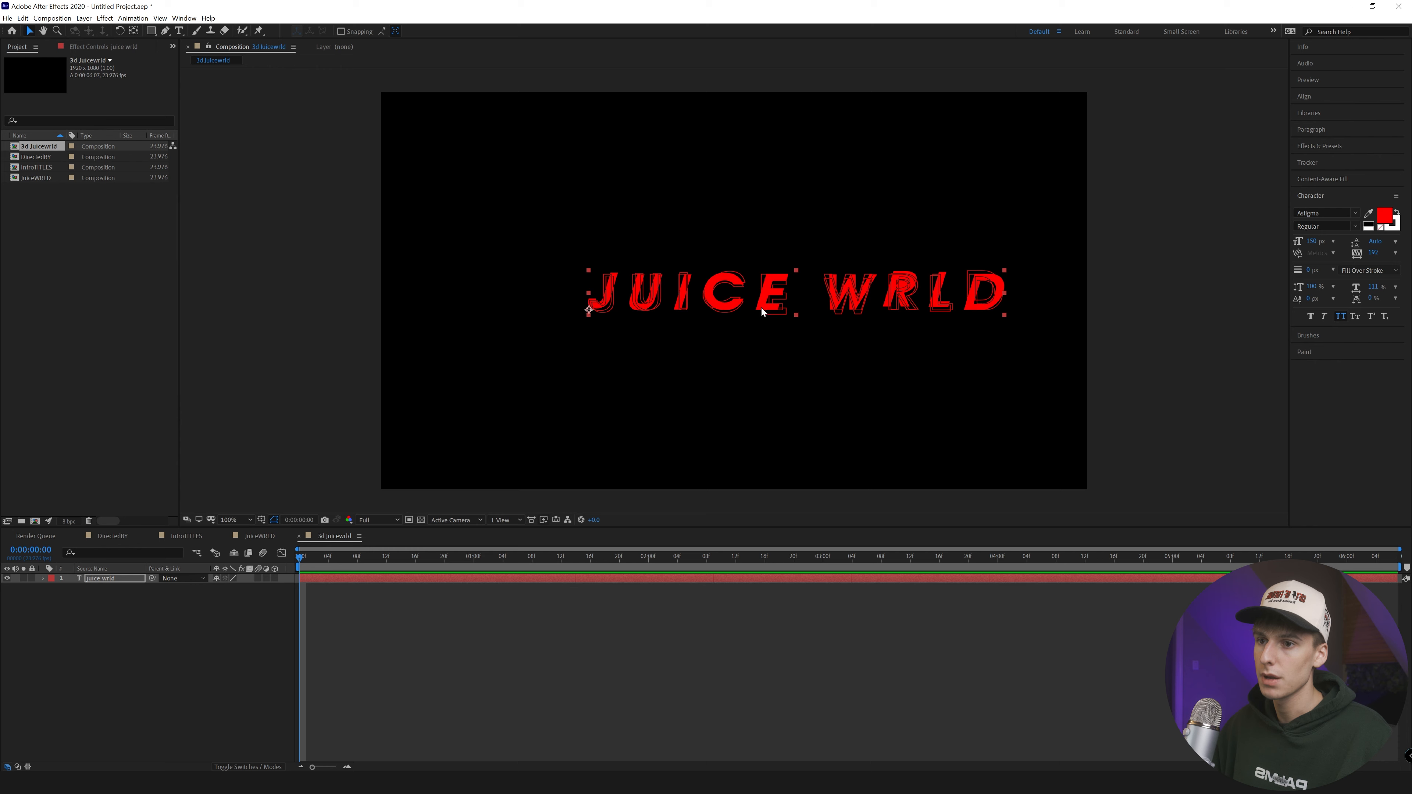
click(274, 519)
click(289, 540)
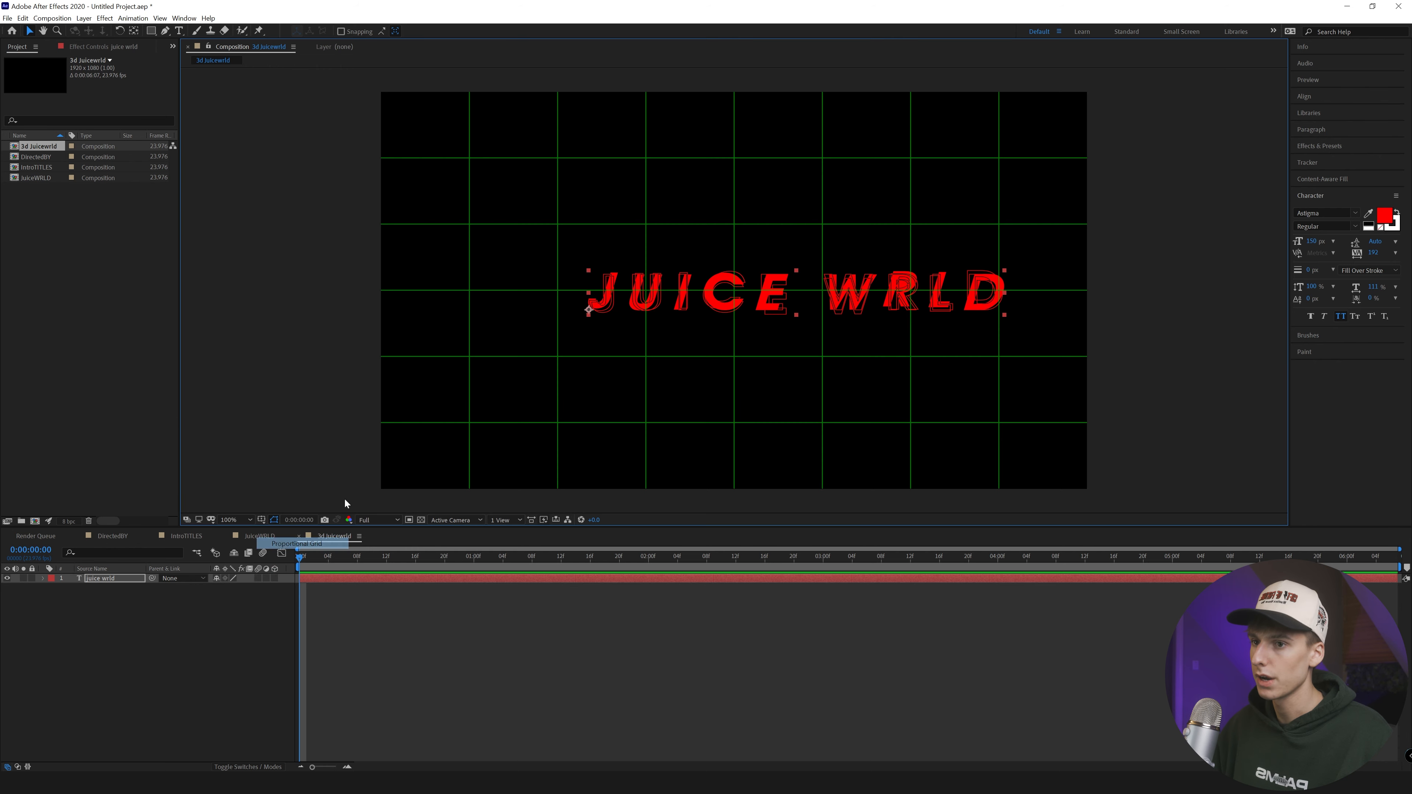
drag(792, 305, 728, 302)
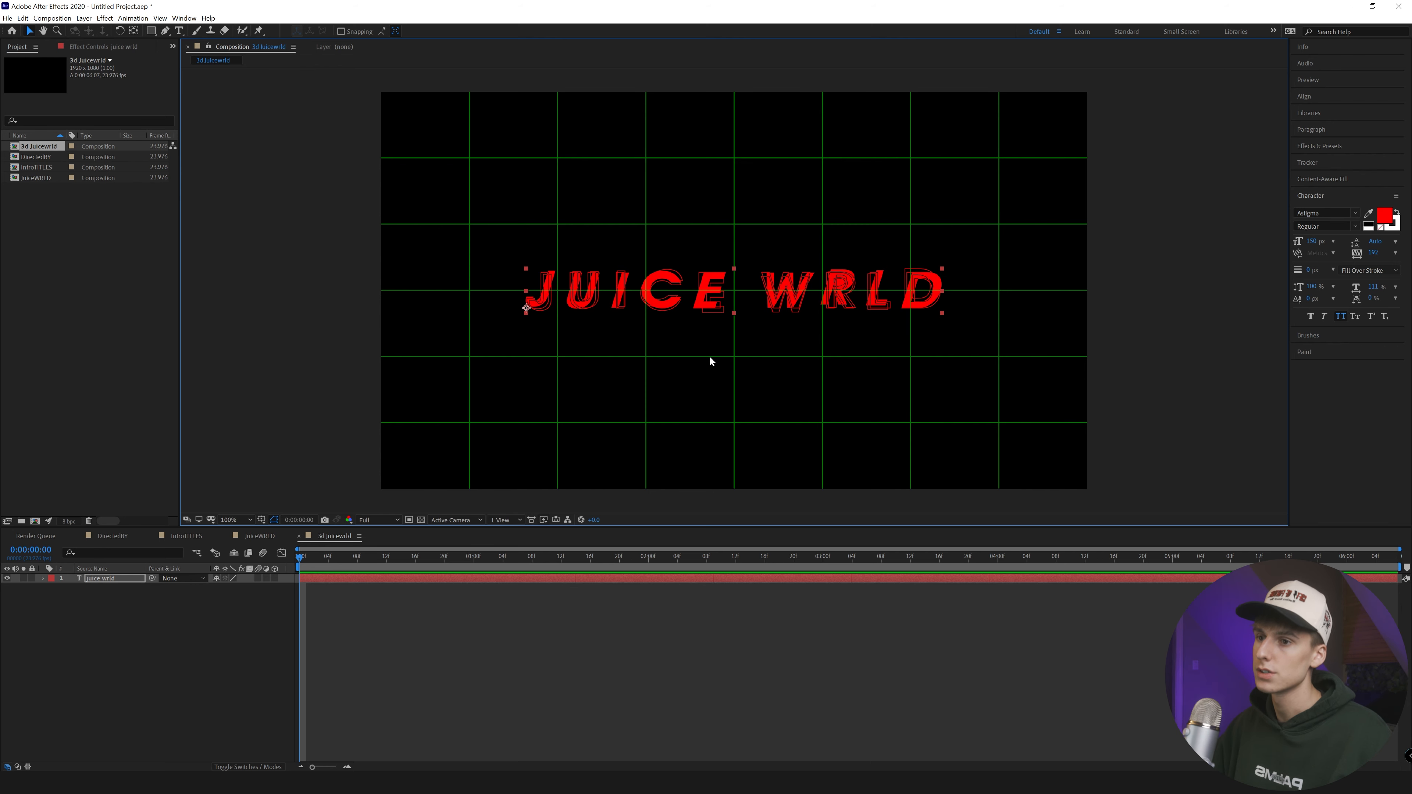
Cut the text layer at frame 20, remove the remainder, and trim the composition to a work area ending there
click(1332, 83)
click(1345, 95)
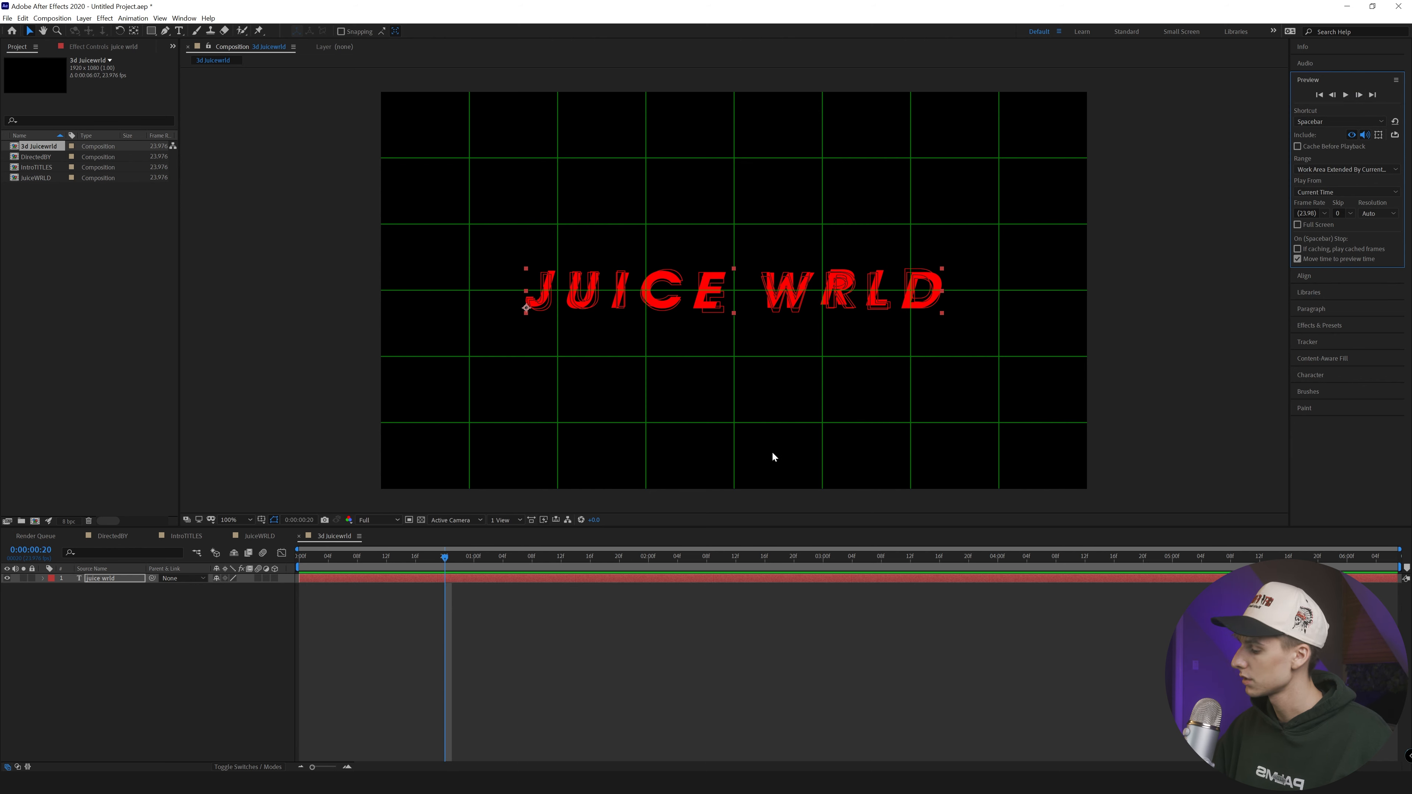
key(ctrl+shift+d)
click(464, 578)
key(Delete)
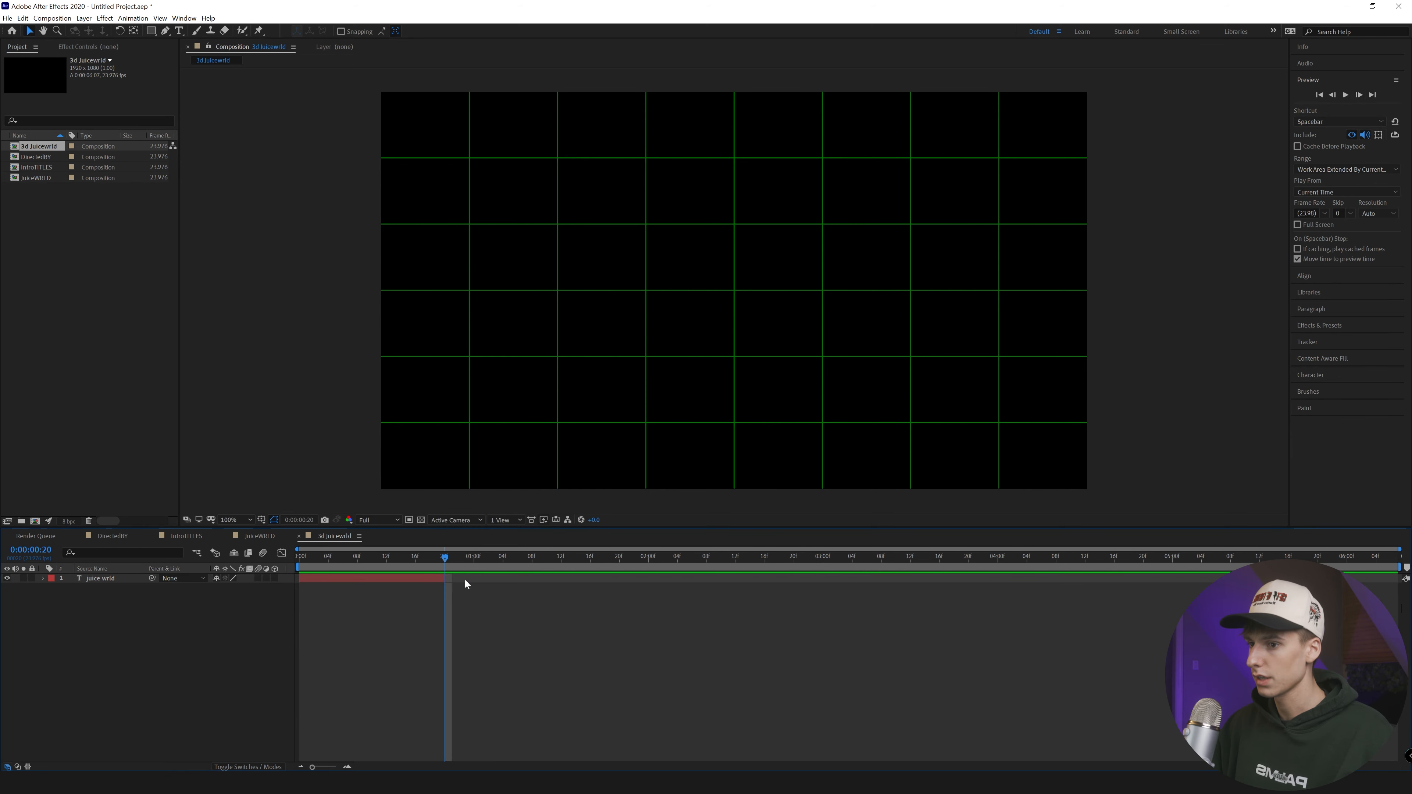
key(n)
right_click(447, 567)
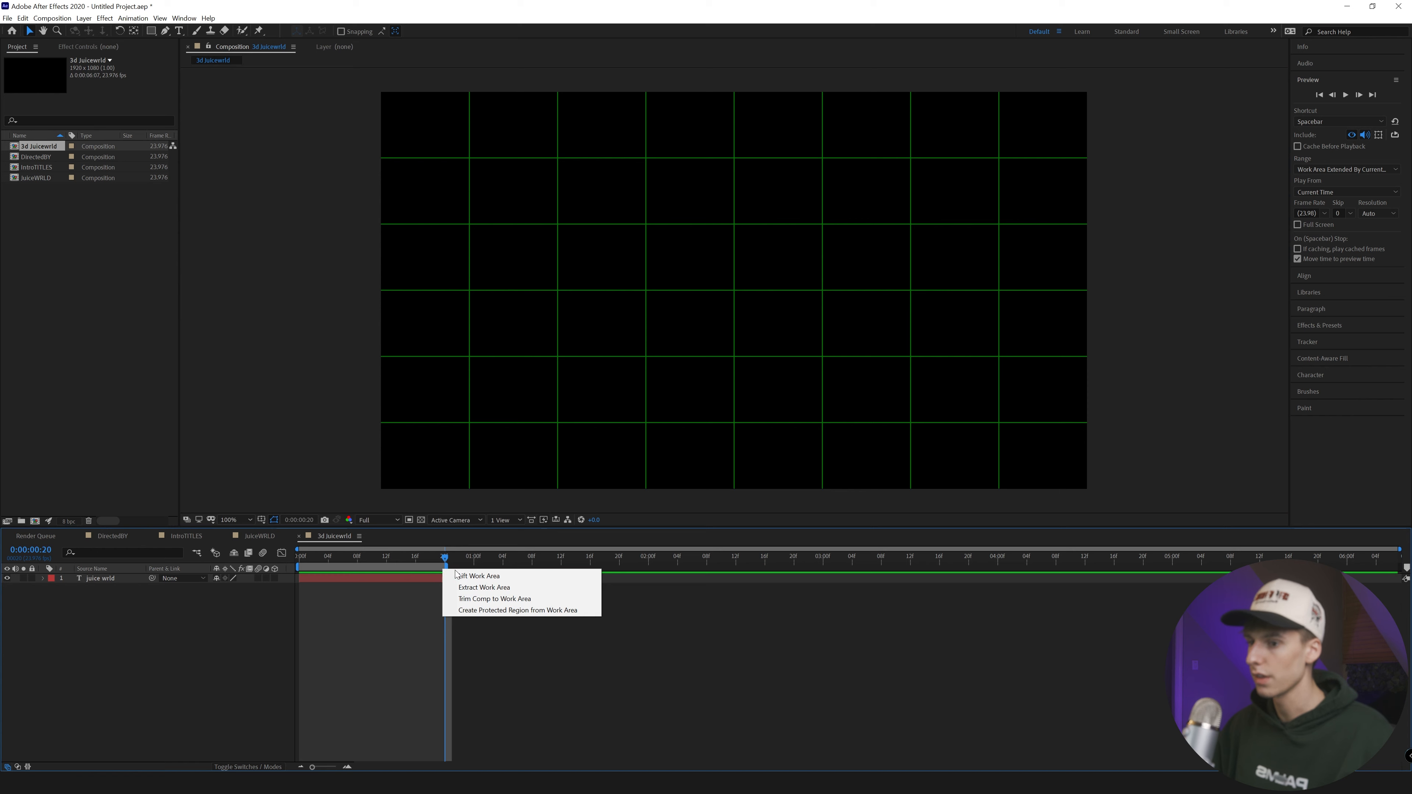
click(467, 599)
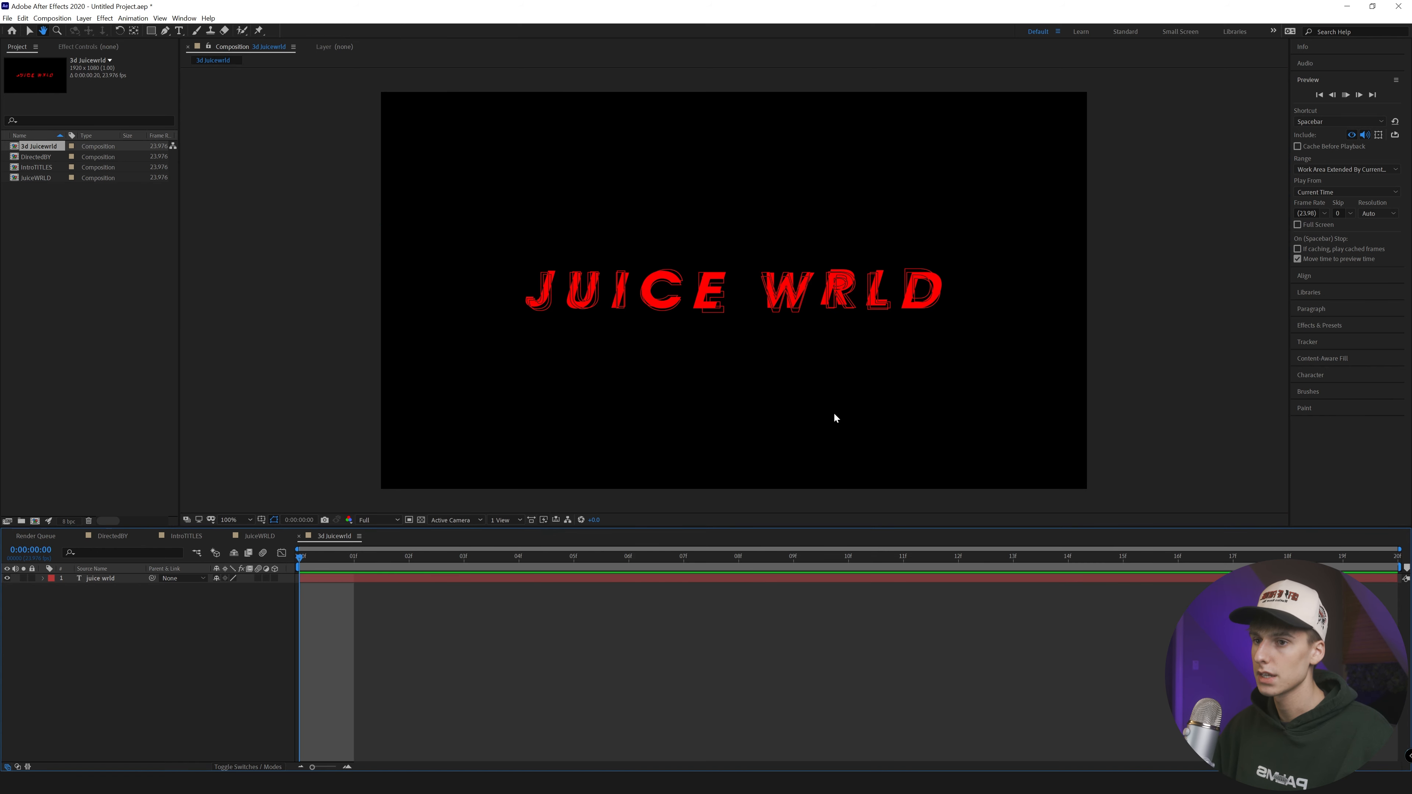
Show the proportional grid again and widen the title's letter tracking, keeping it centred in the frame
key(alt+apostrophe)
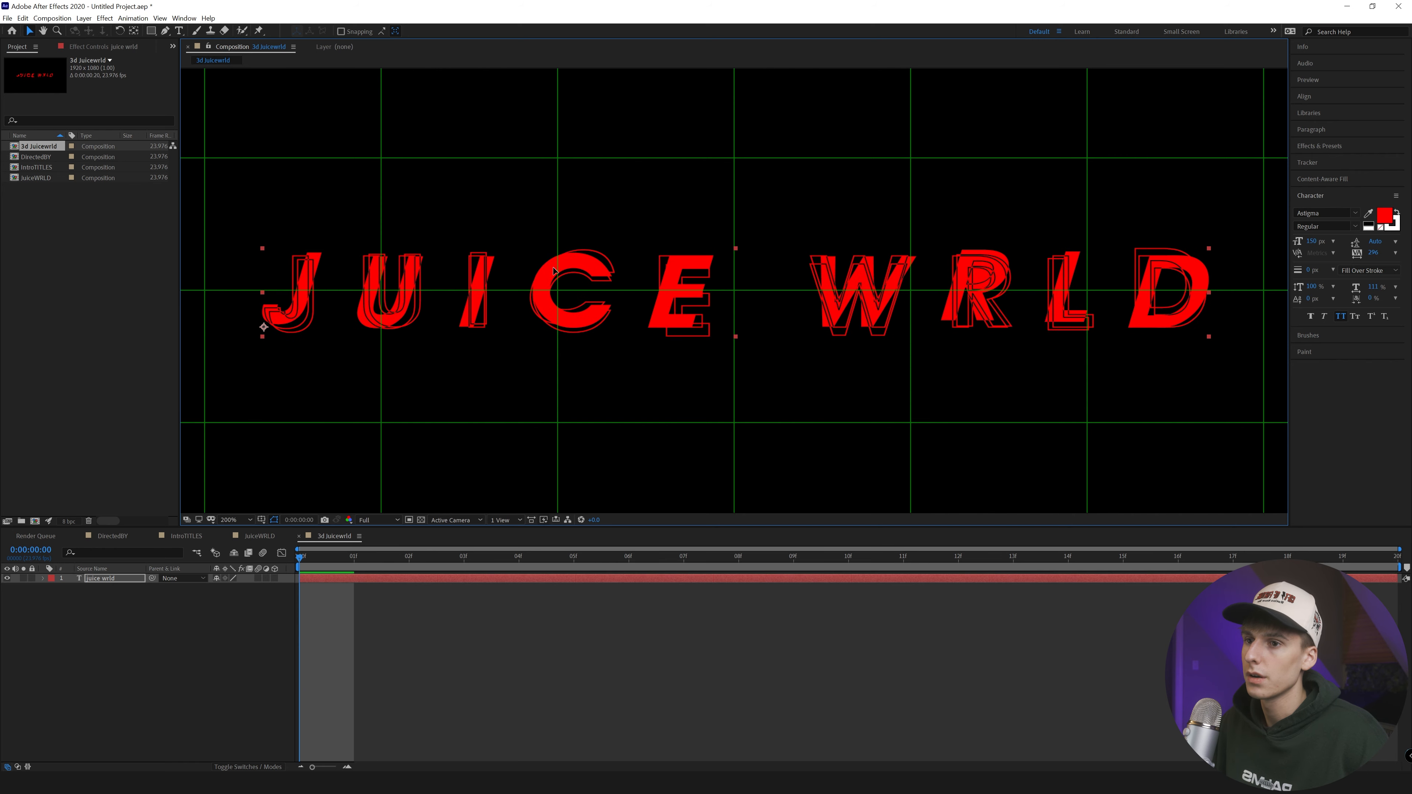
scroll(732, 281, down, 1)
scroll(760, 304, up, 1)
scroll(757, 305, down, 1)
double_click(600, 295)
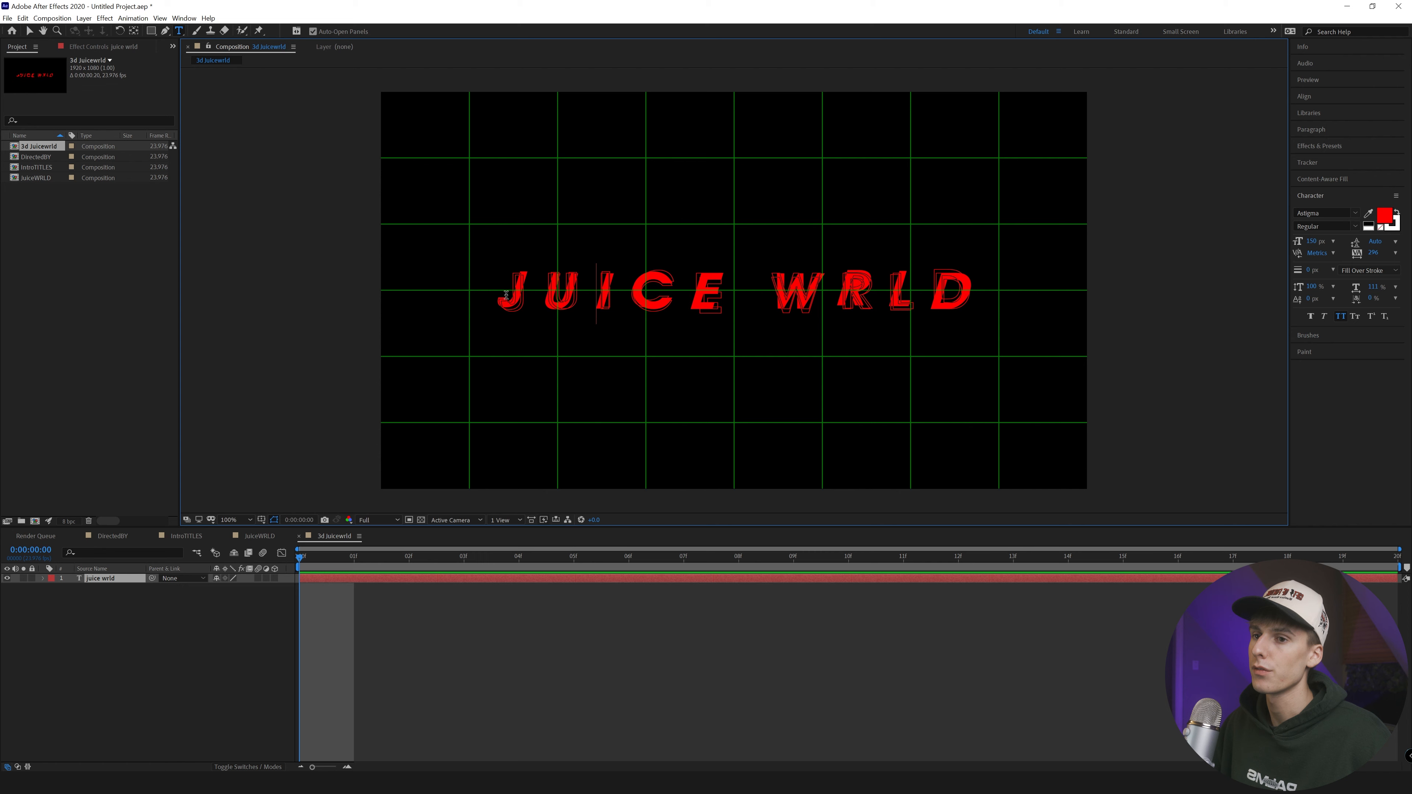
click(507, 295)
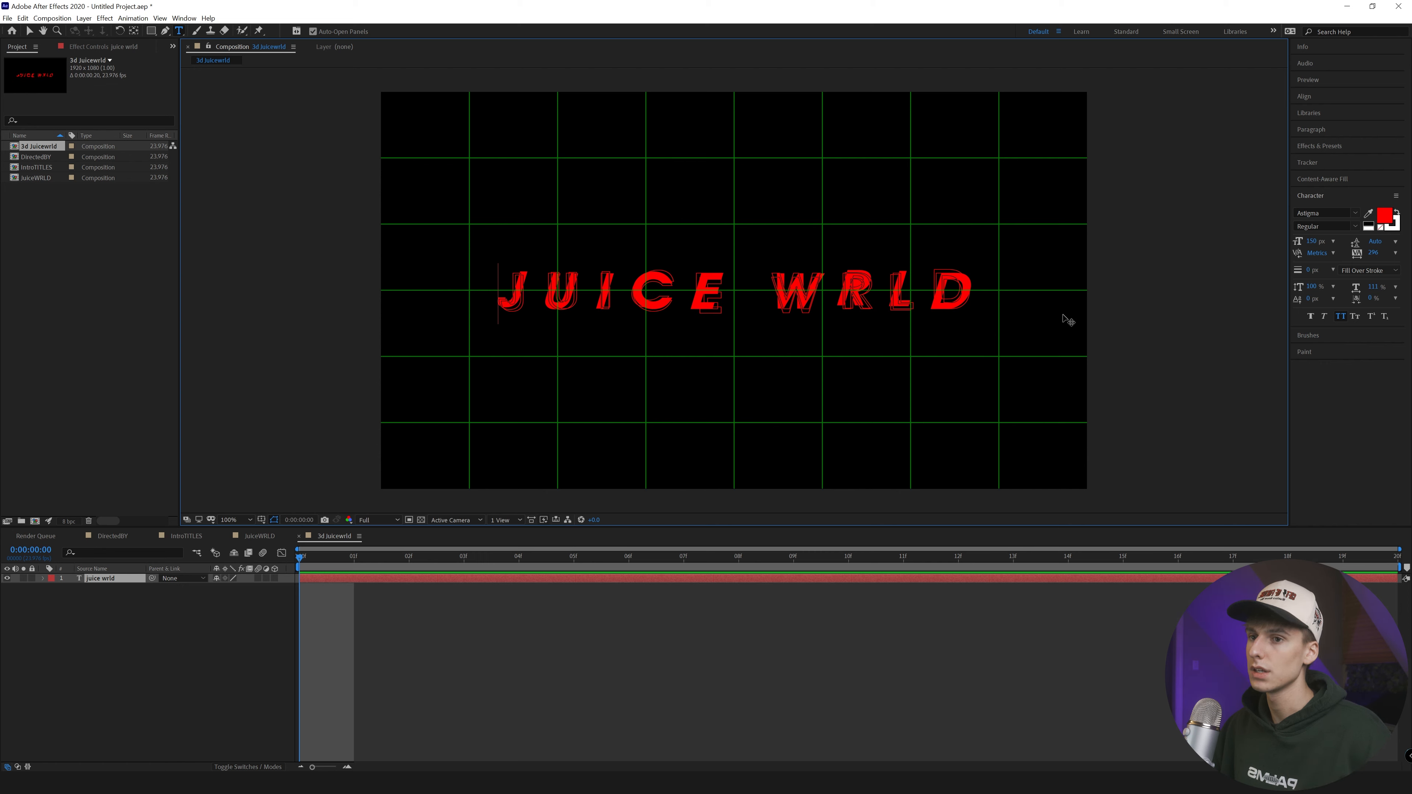
Duplicate the title layer, swap the copy's fill to white, and reduce its text to the letter J
click(111, 579)
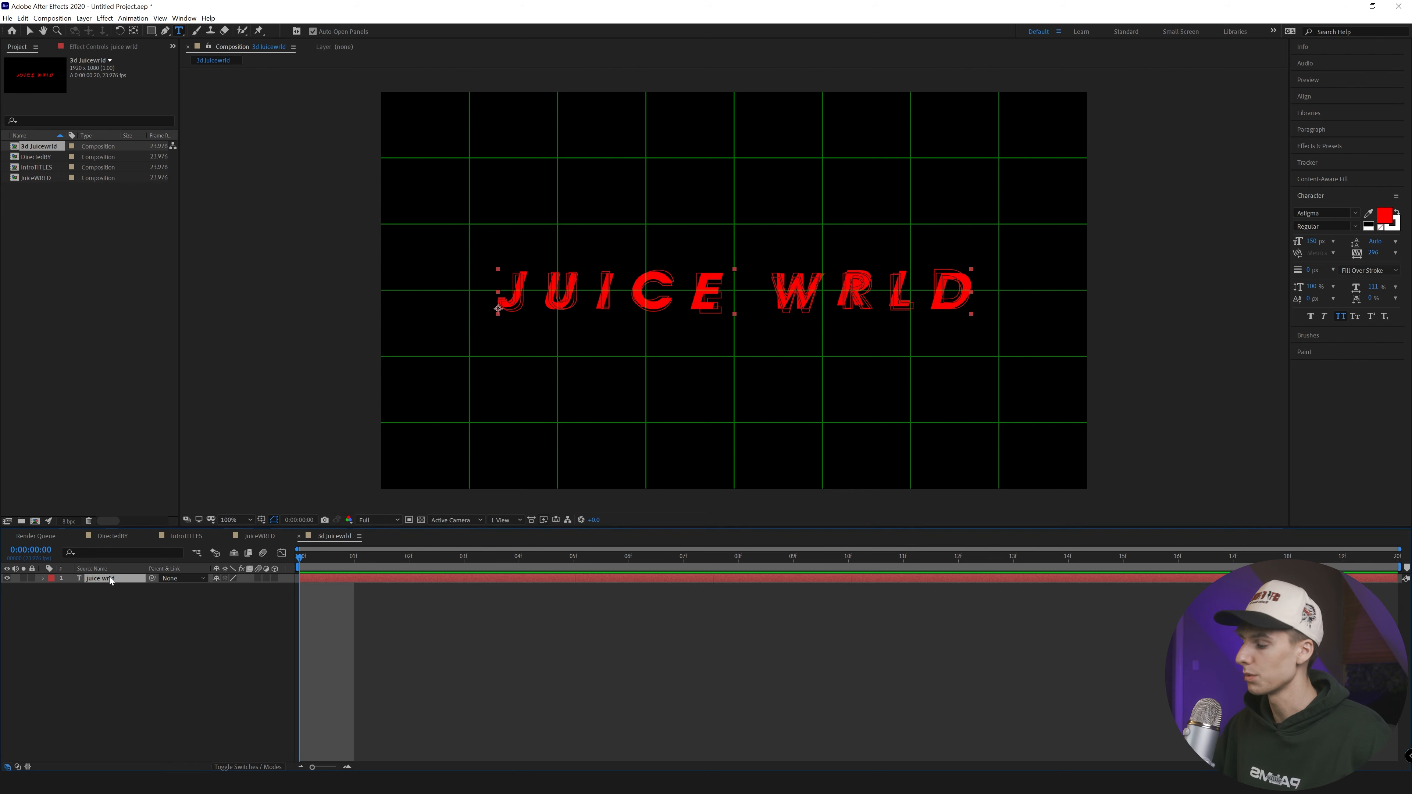
key(ctrl+d)
click(1384, 214)
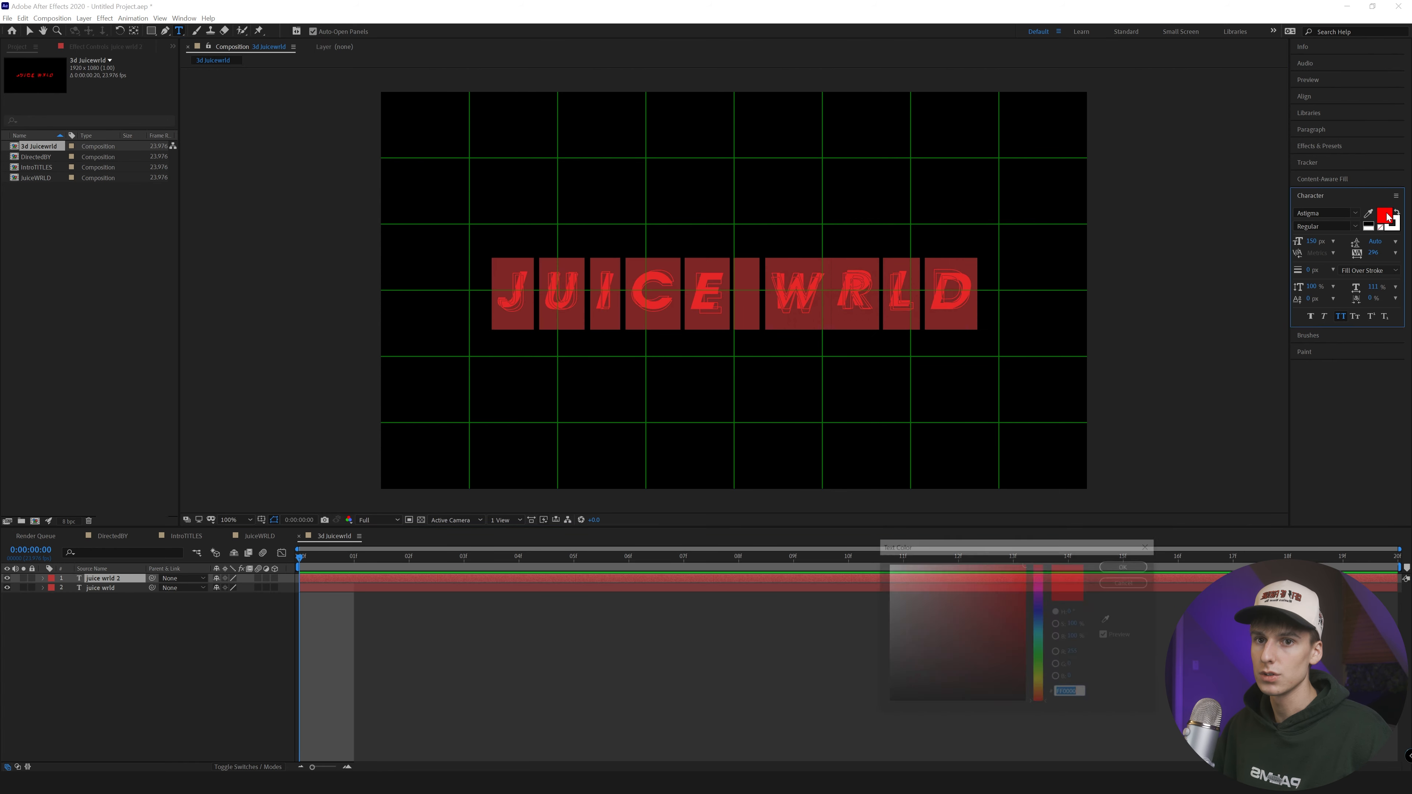
click(1121, 583)
click(1396, 213)
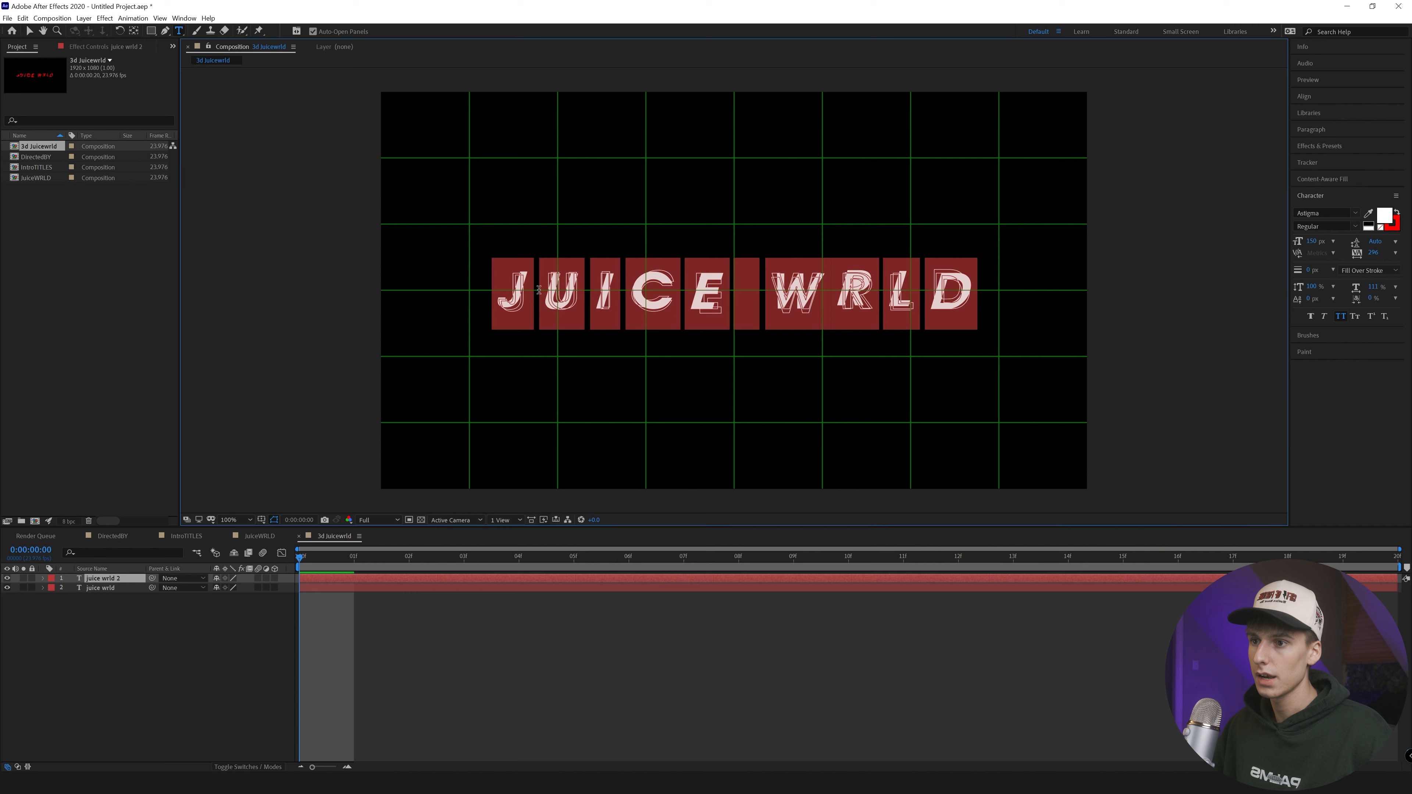
drag(539, 291, 1049, 295)
key(BackSpace)
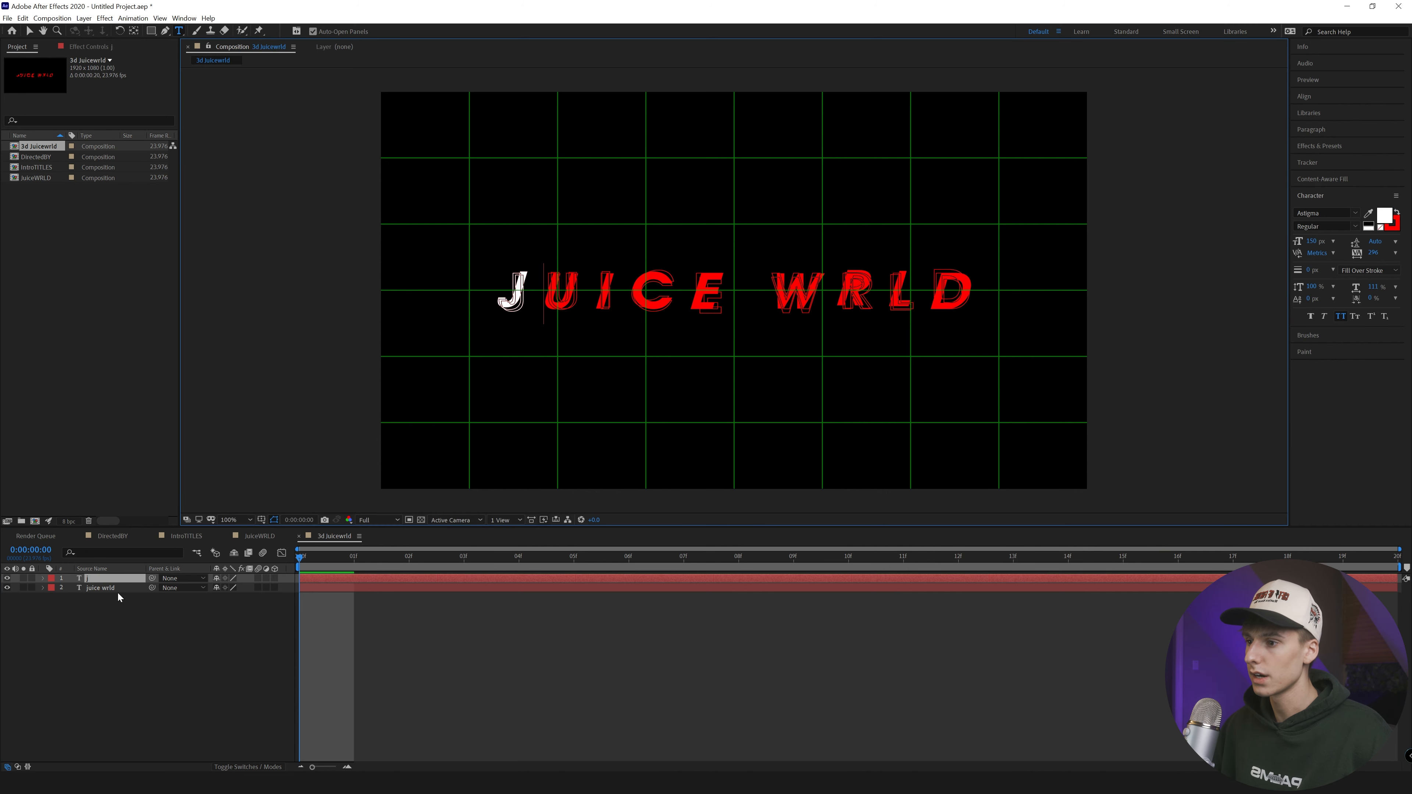
Duplicate the white J layer, change the copy's text to "u", and align it over the red U
click(105, 628)
click(101, 578)
key(ctrl+d)
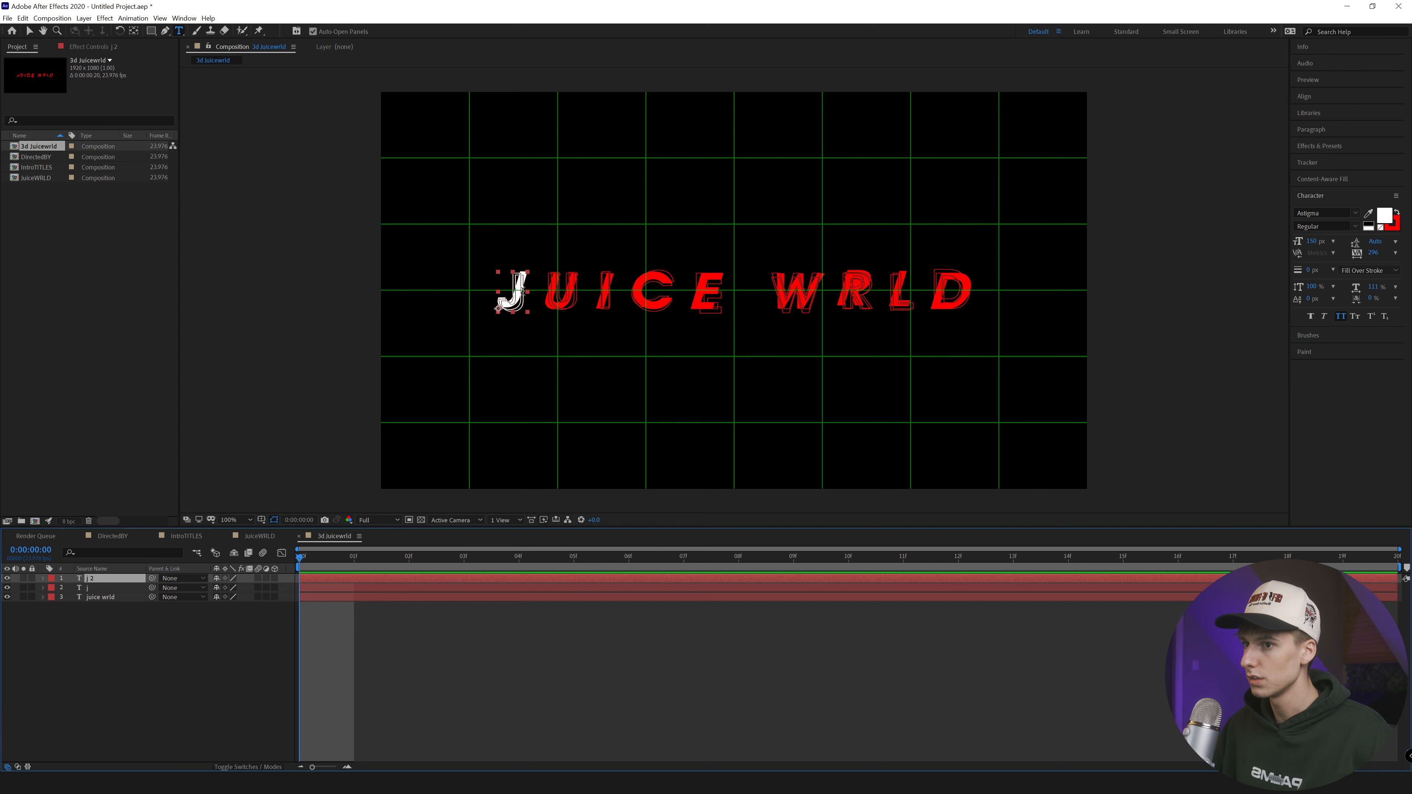
double_click(516, 293)
text(u)
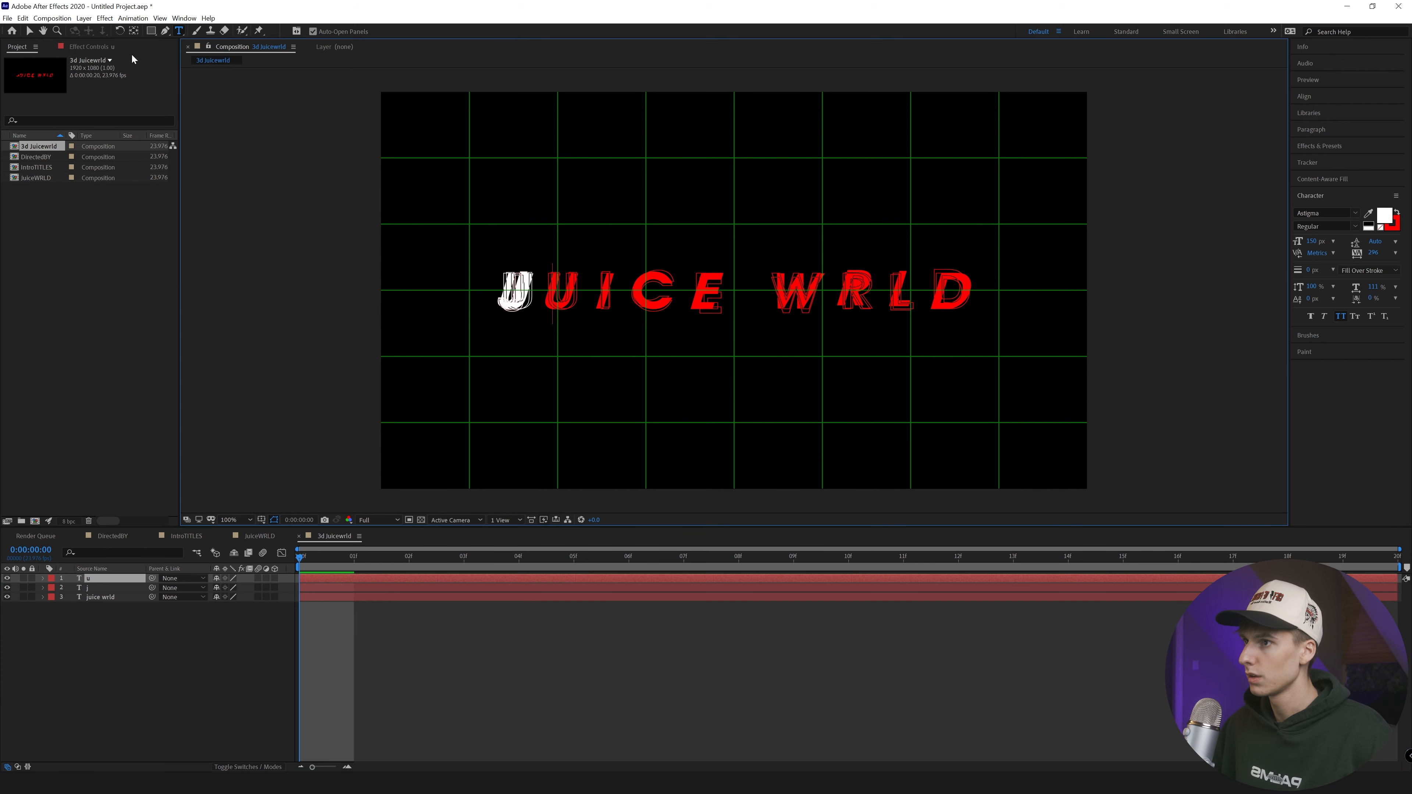
key(Escape)
key(v)
drag(525, 291, 562, 291)
Duplicate the white U layer and change the copy's text to "i" for the third letter
key(ctrl+d)
double_click(573, 297)
text(i)
click(30, 31)
Duplicate the white I layer, change the copy's text to "c", and align it over the red C
key(ctrl+d)
drag(554, 302, 655, 300)
double_click(654, 300)
text(x)
double_click(675, 298)
text(c)
click(29, 31)
drag(664, 303, 643, 300)
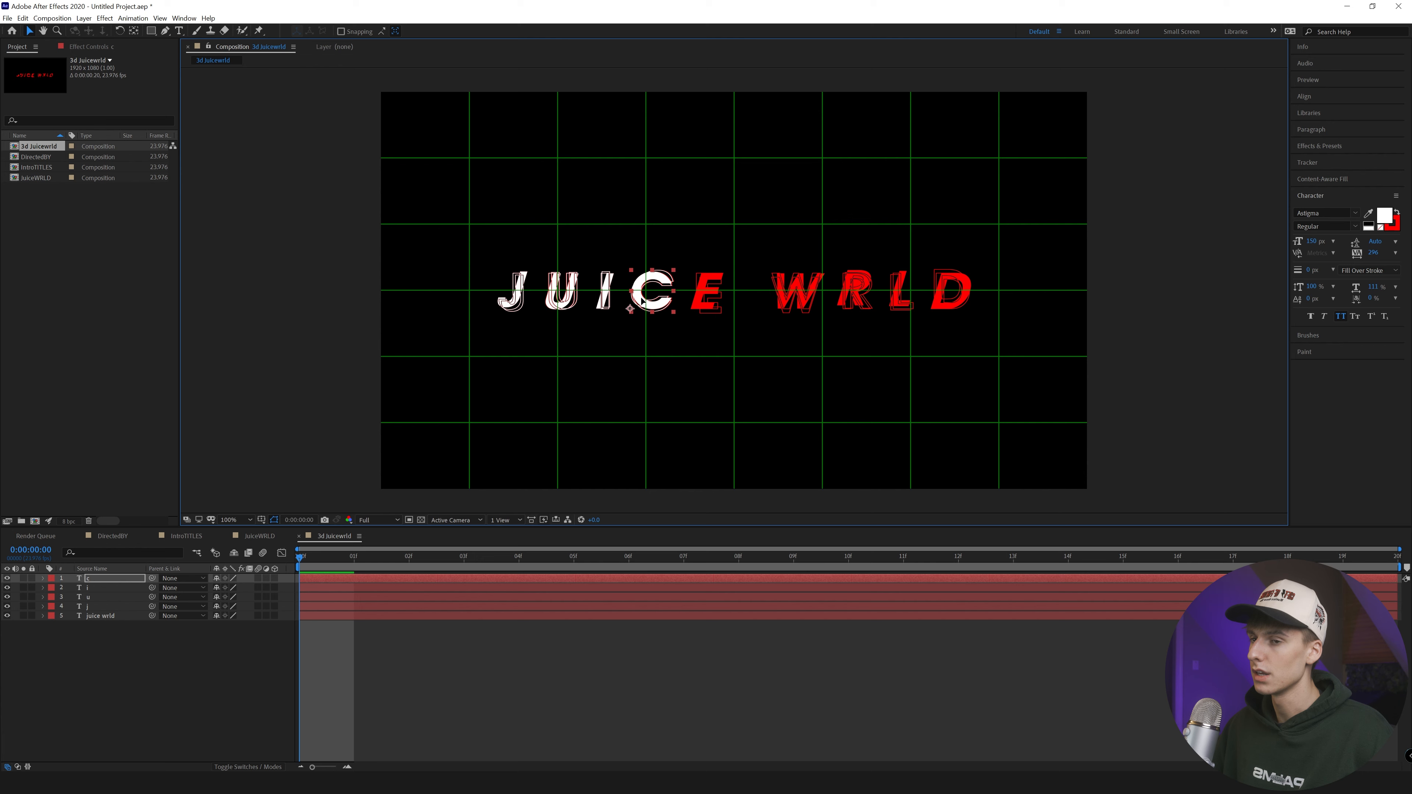
Duplicate the white C layer, change the copy's text to "e", and align it over the red E
click(99, 581)
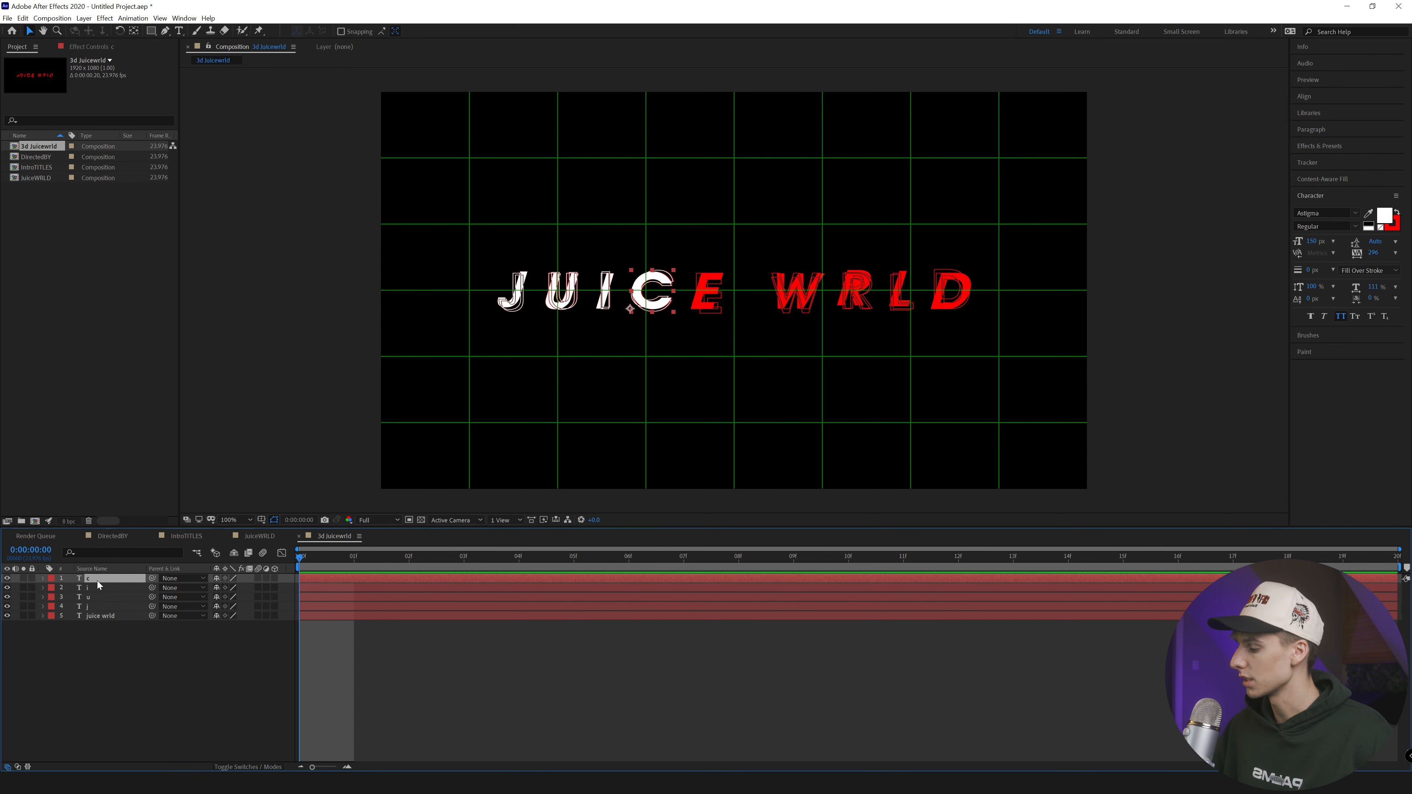
key(ctrl+d)
drag(660, 310, 718, 305)
double_click(717, 303)
text(e)
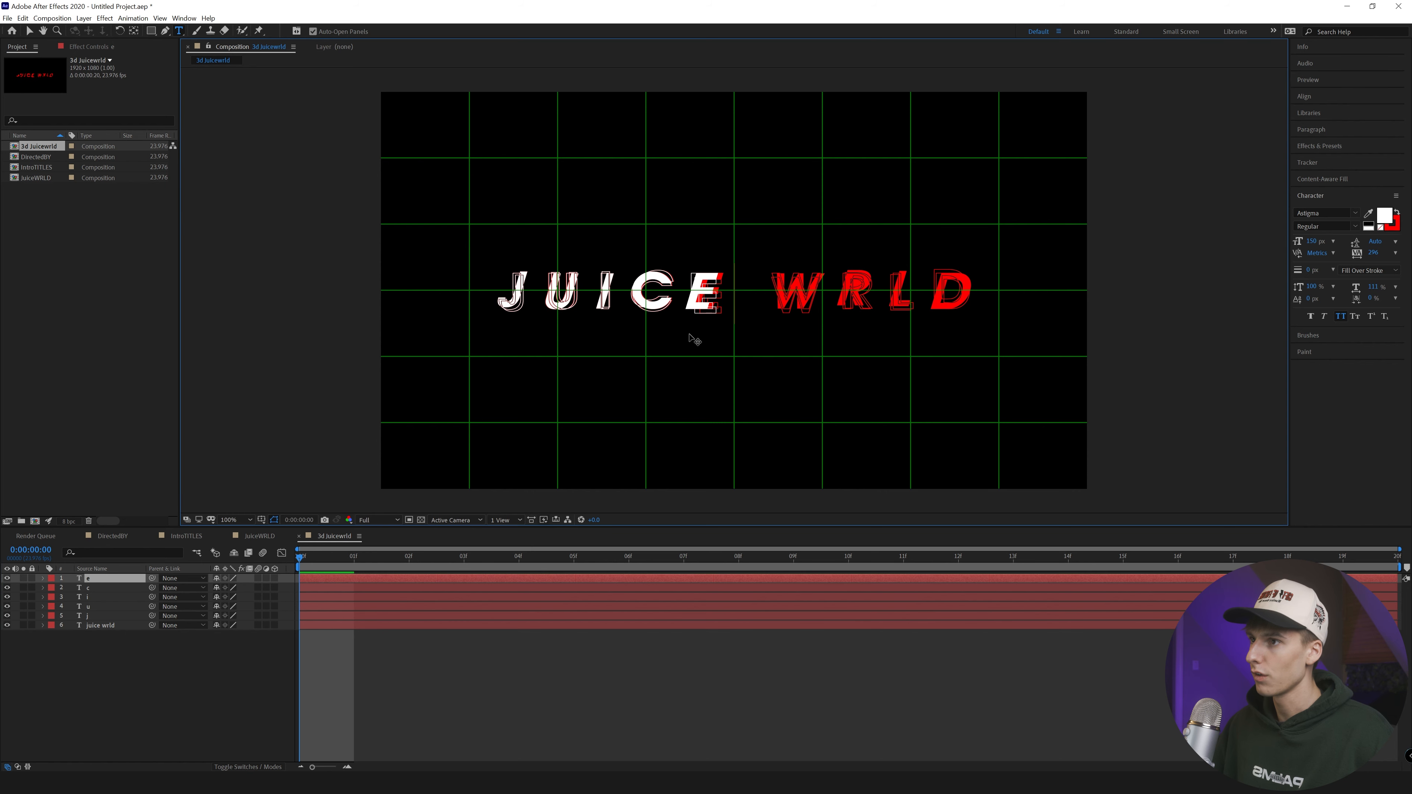
click(30, 32)
drag(697, 305, 703, 306)
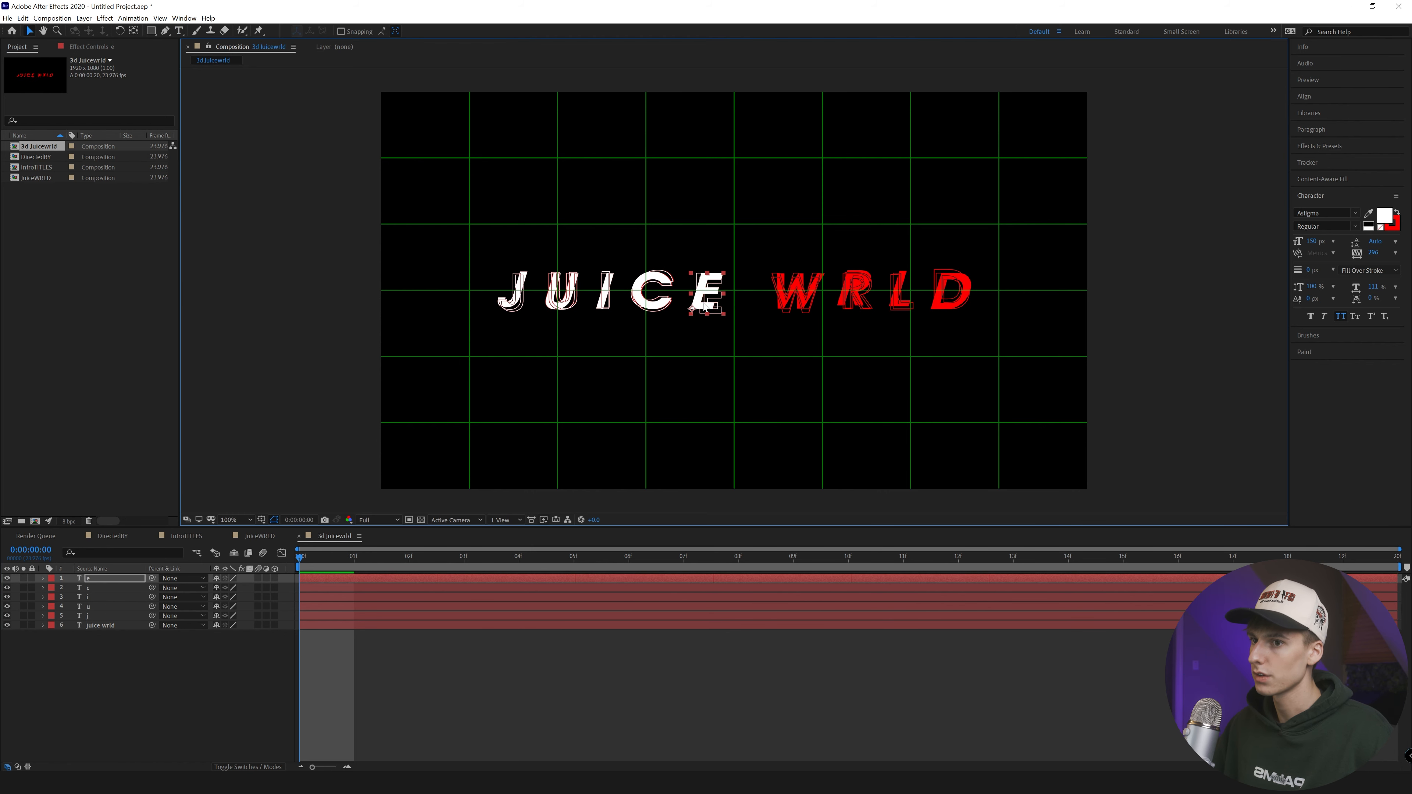
Duplicate the white E layer into separate W, R, L and D letter layers aligned over the red WRLD letters
key(ctrl+d)
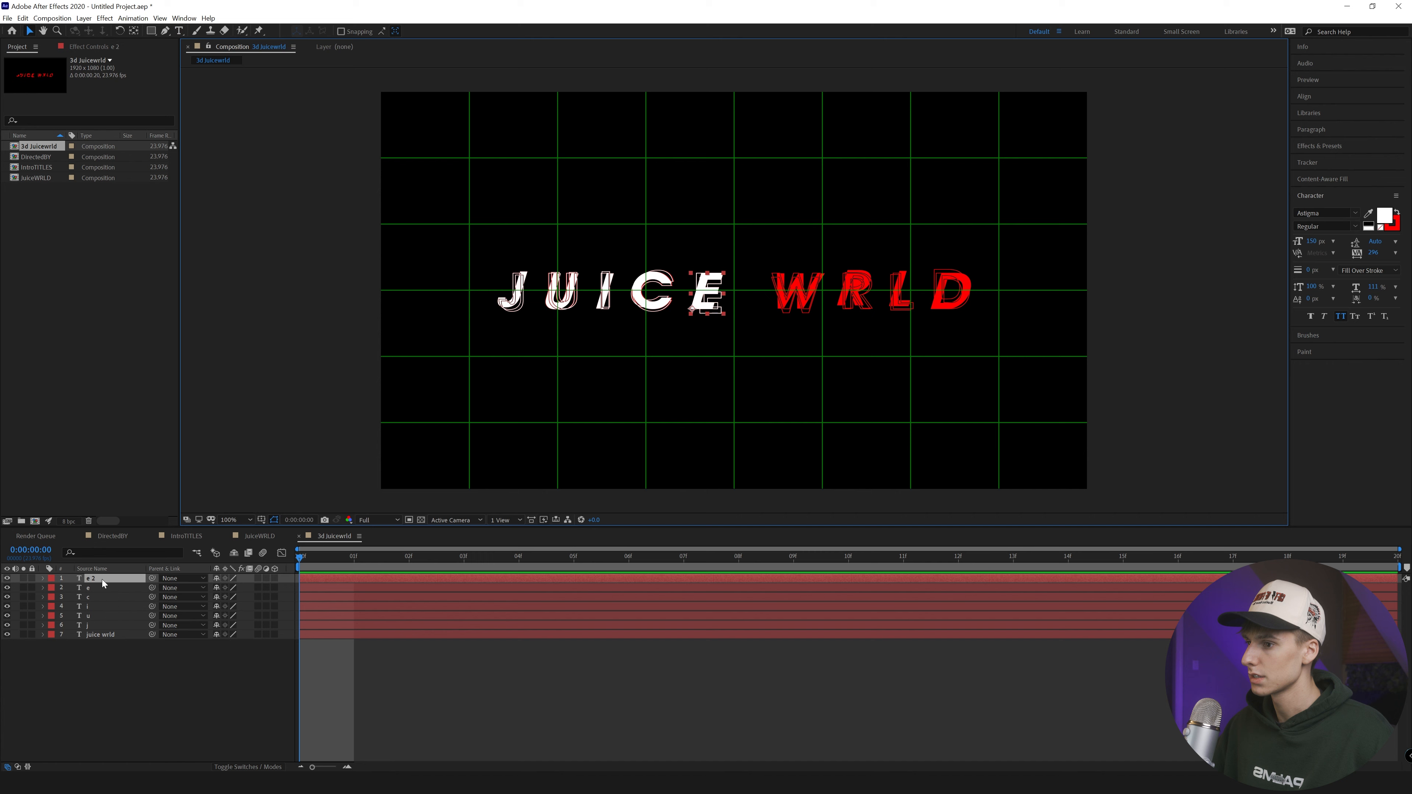
double_click(803, 312)
drag(717, 312, 798, 291)
text(w)
click(29, 31)
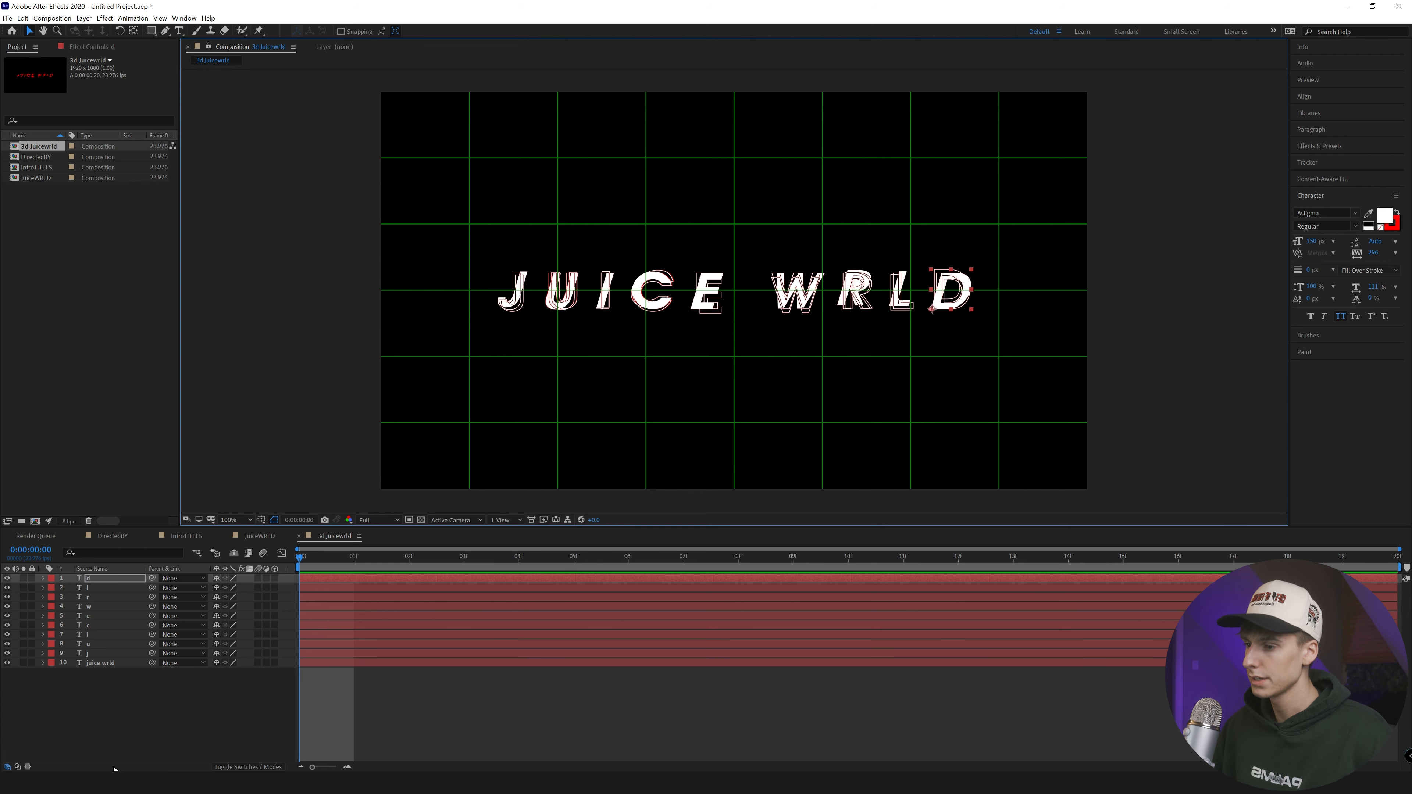
click(42, 690)
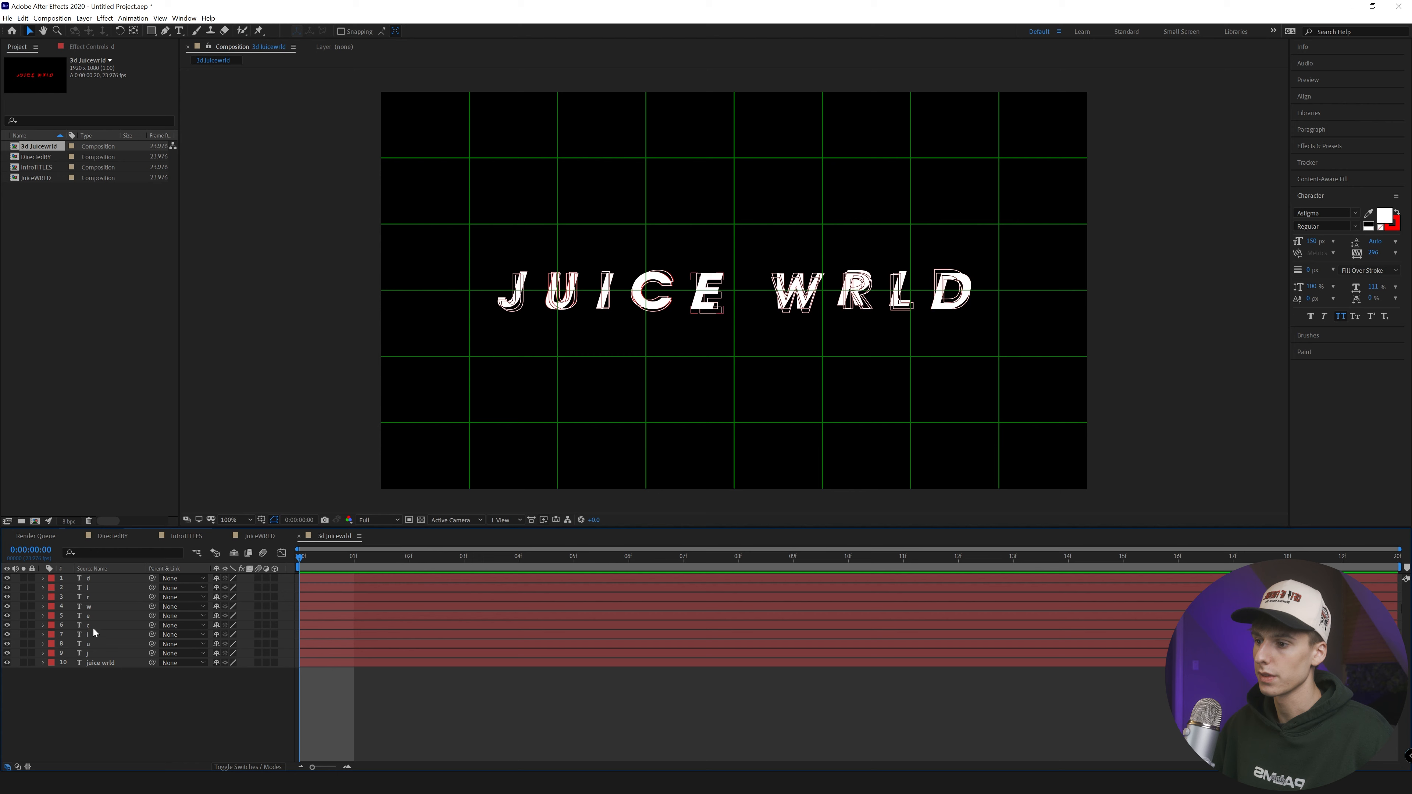
Hide and delete the original red "juice wrld" layer beneath the individual white letters
click(8, 663)
click(100, 663)
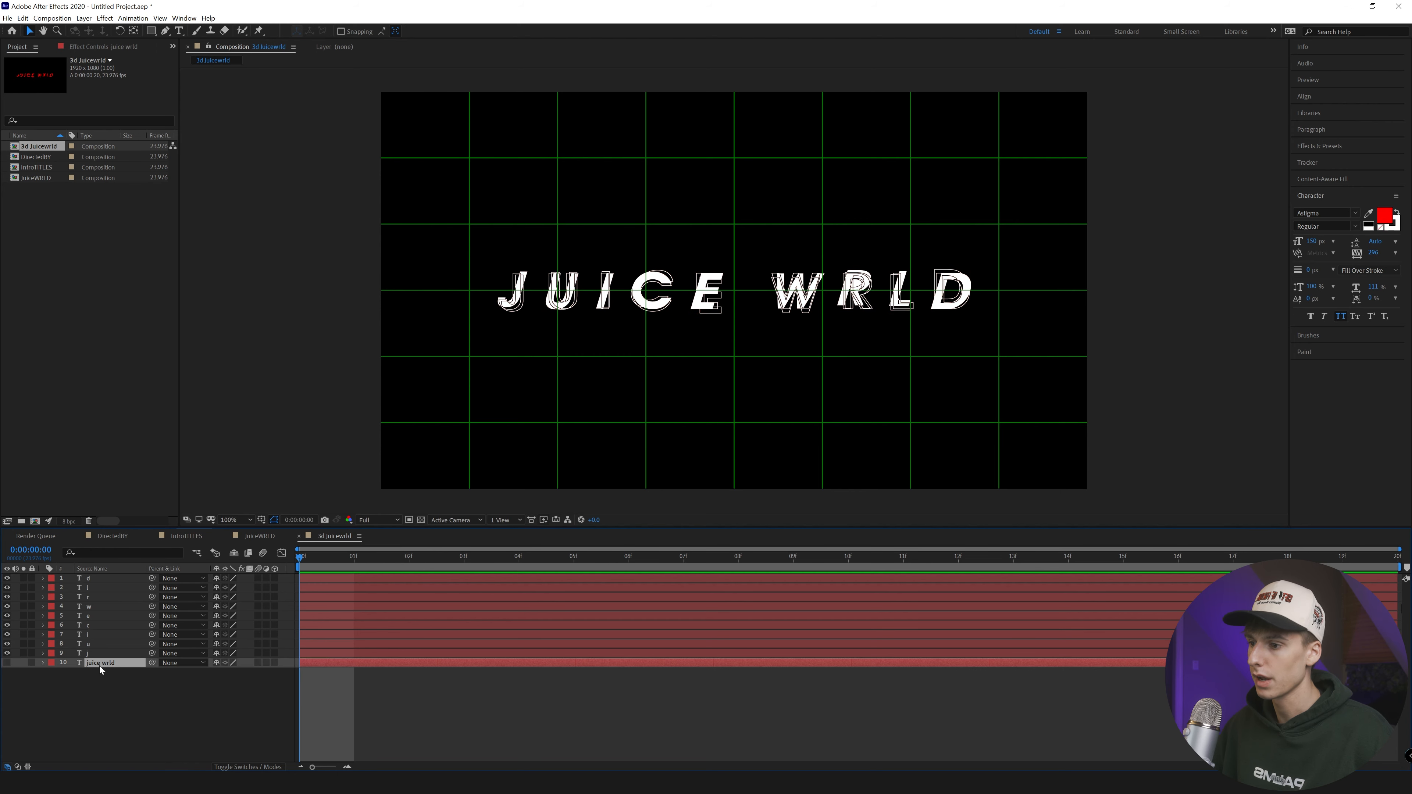
key(Delete)
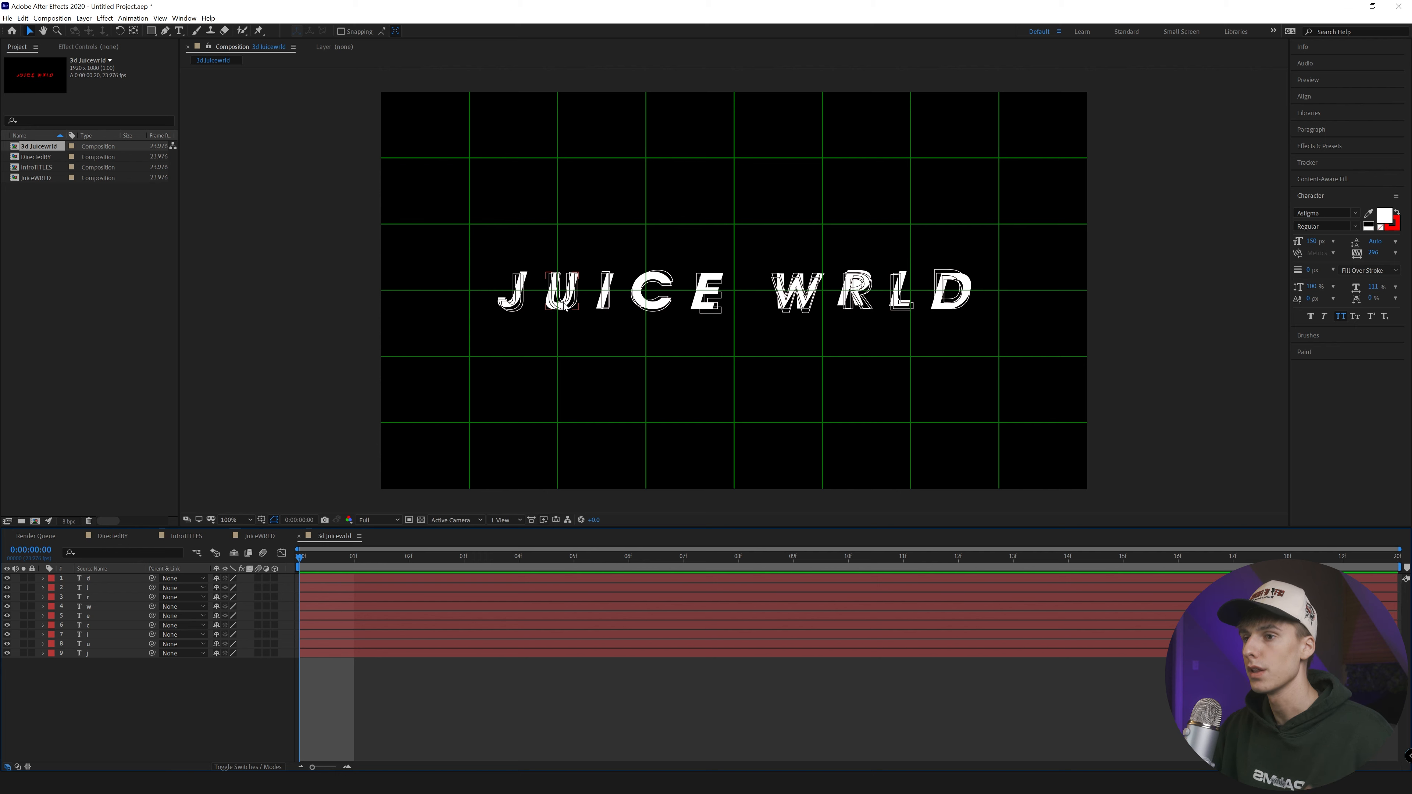
Swap the fill and stroke colours of the J letter so its fill is red
click(522, 297)
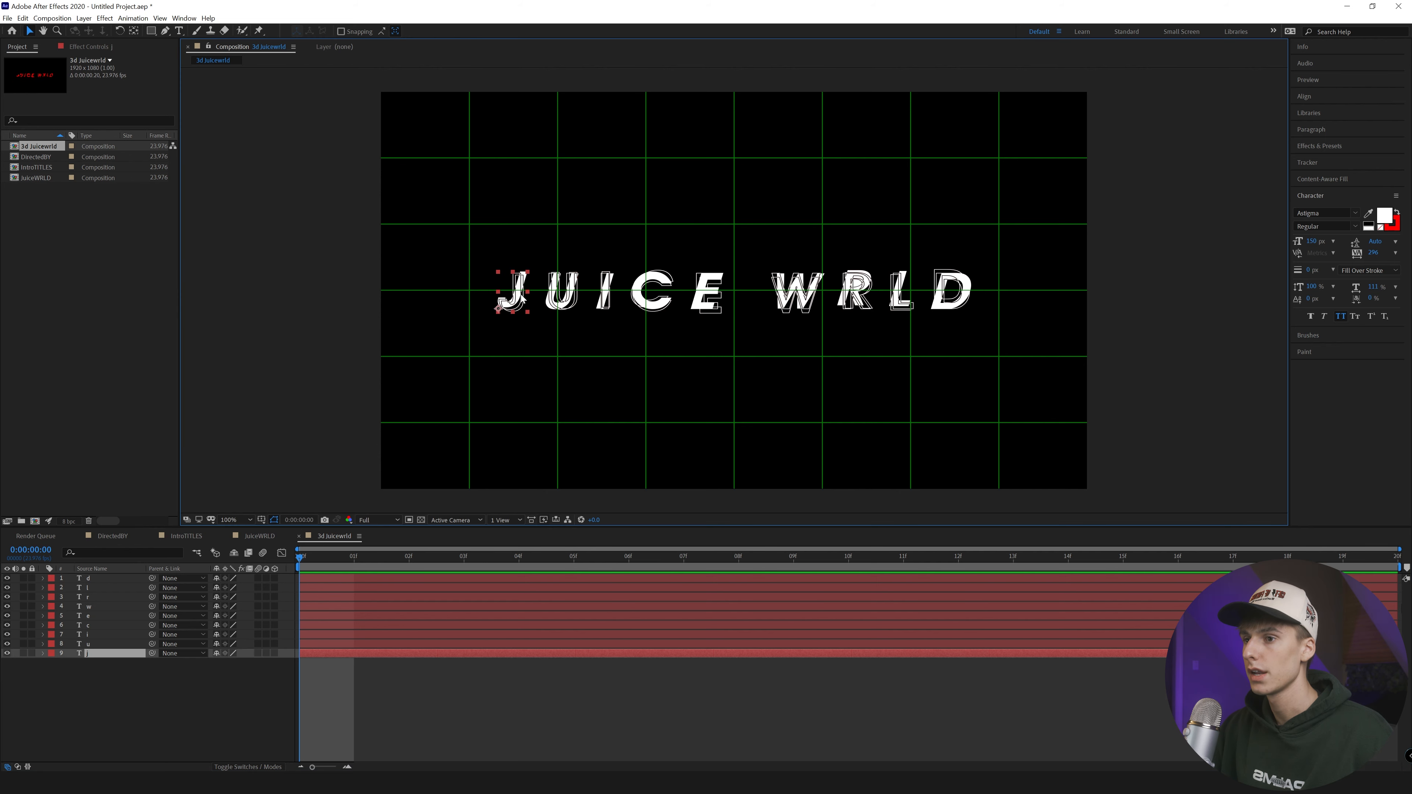
double_click(521, 298)
click(1396, 213)
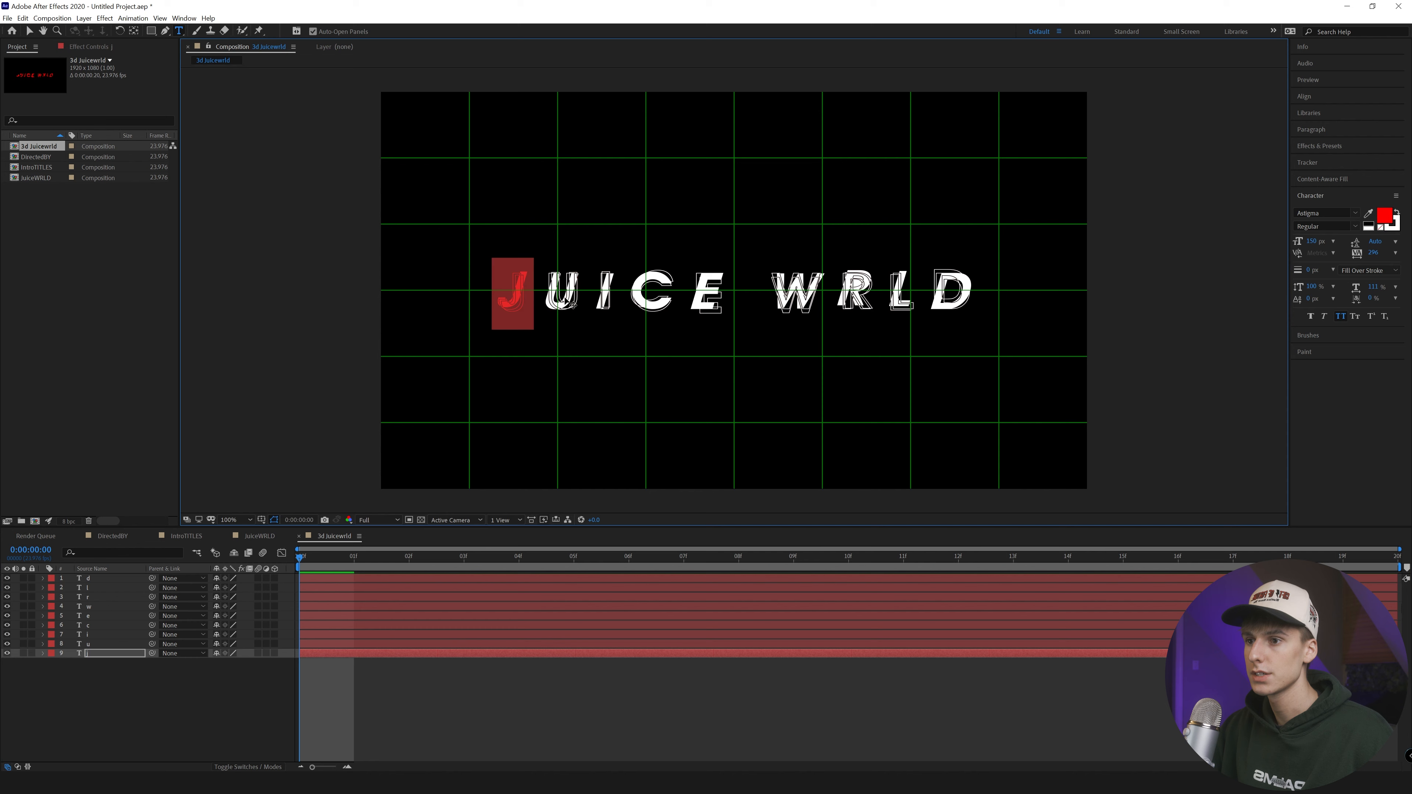
Swap the fill and stroke colours of the I and C letters in JUICE so their fills are red
double_click(108, 635)
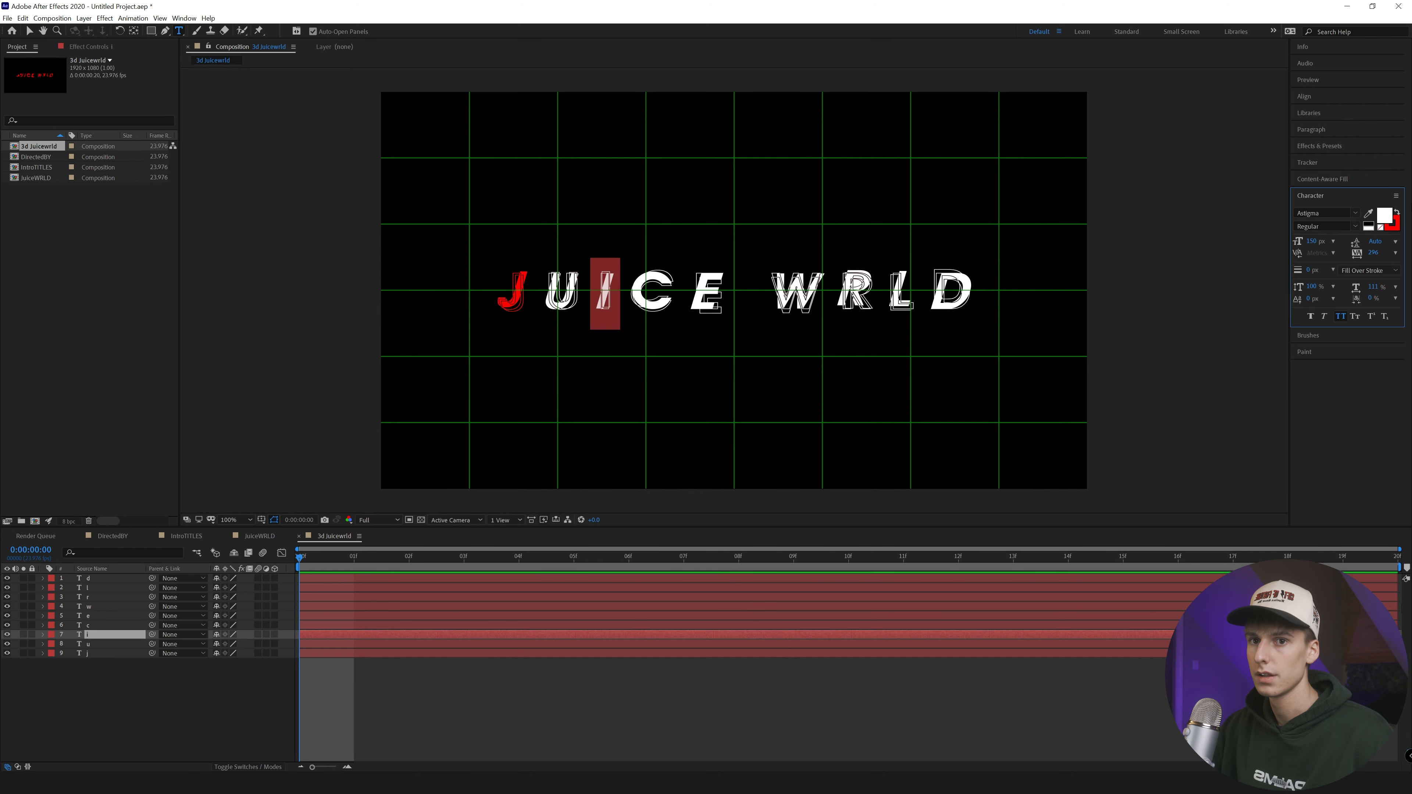
click(1396, 213)
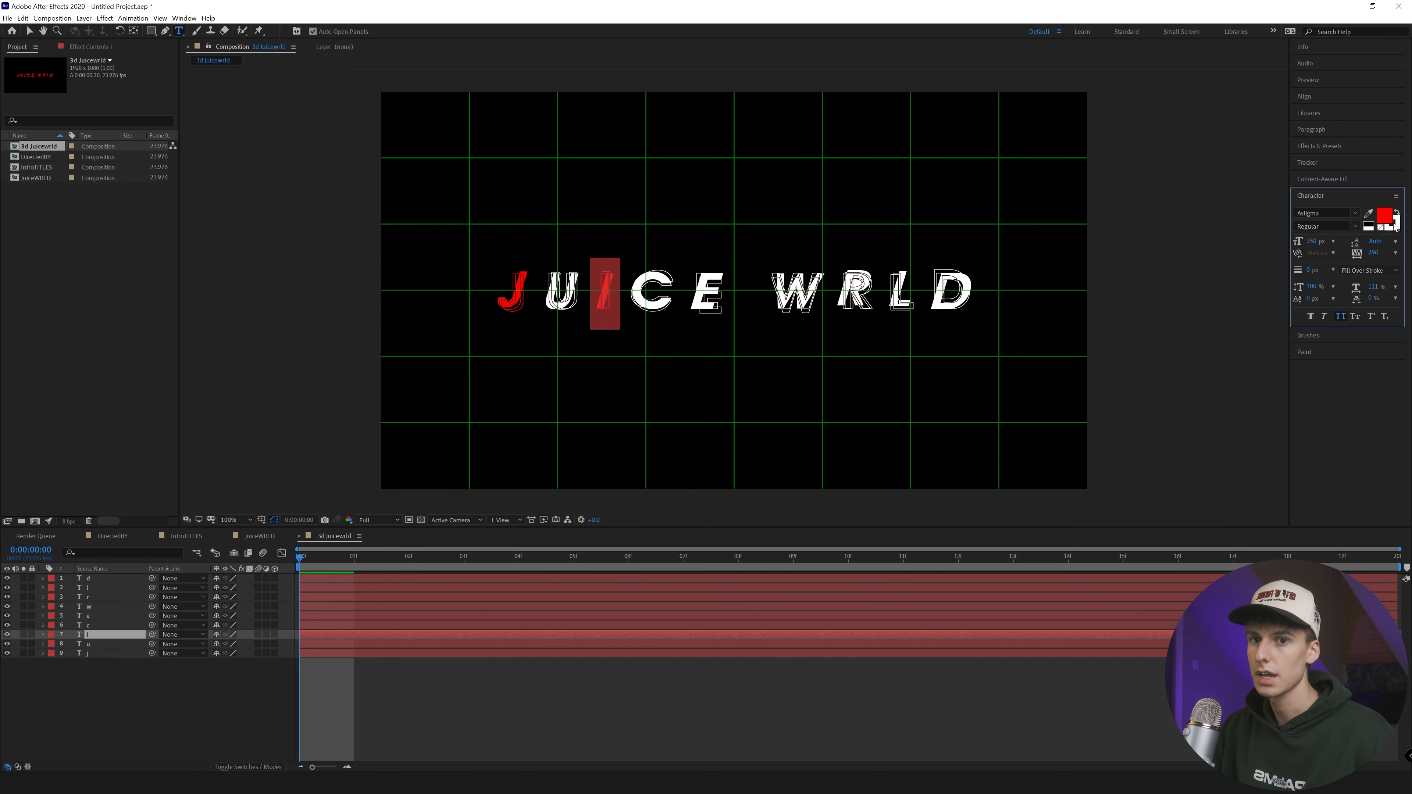
click(83, 625)
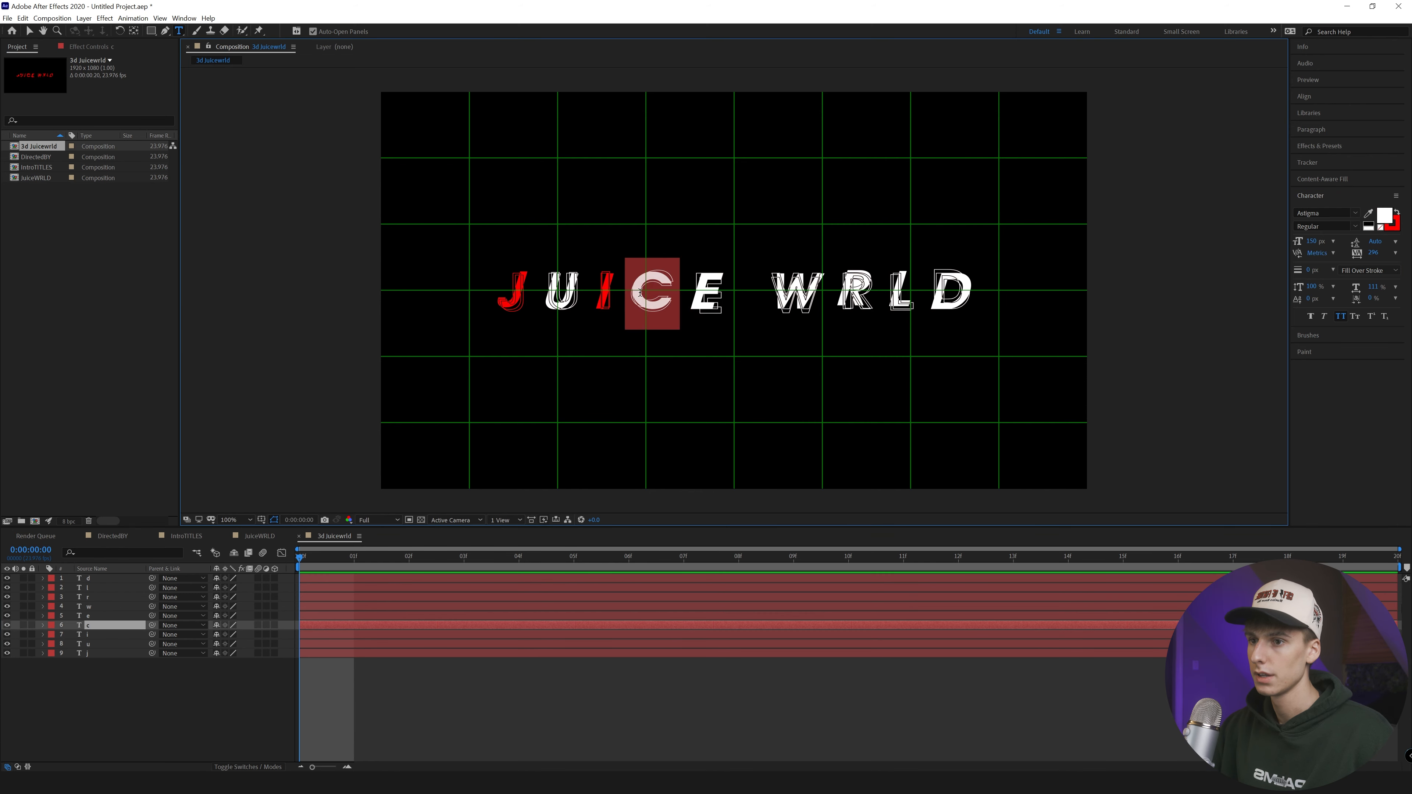
click(1397, 213)
Swap the fill and stroke colours of the R and D letters in WRLD so their fills are red
double_click(89, 597)
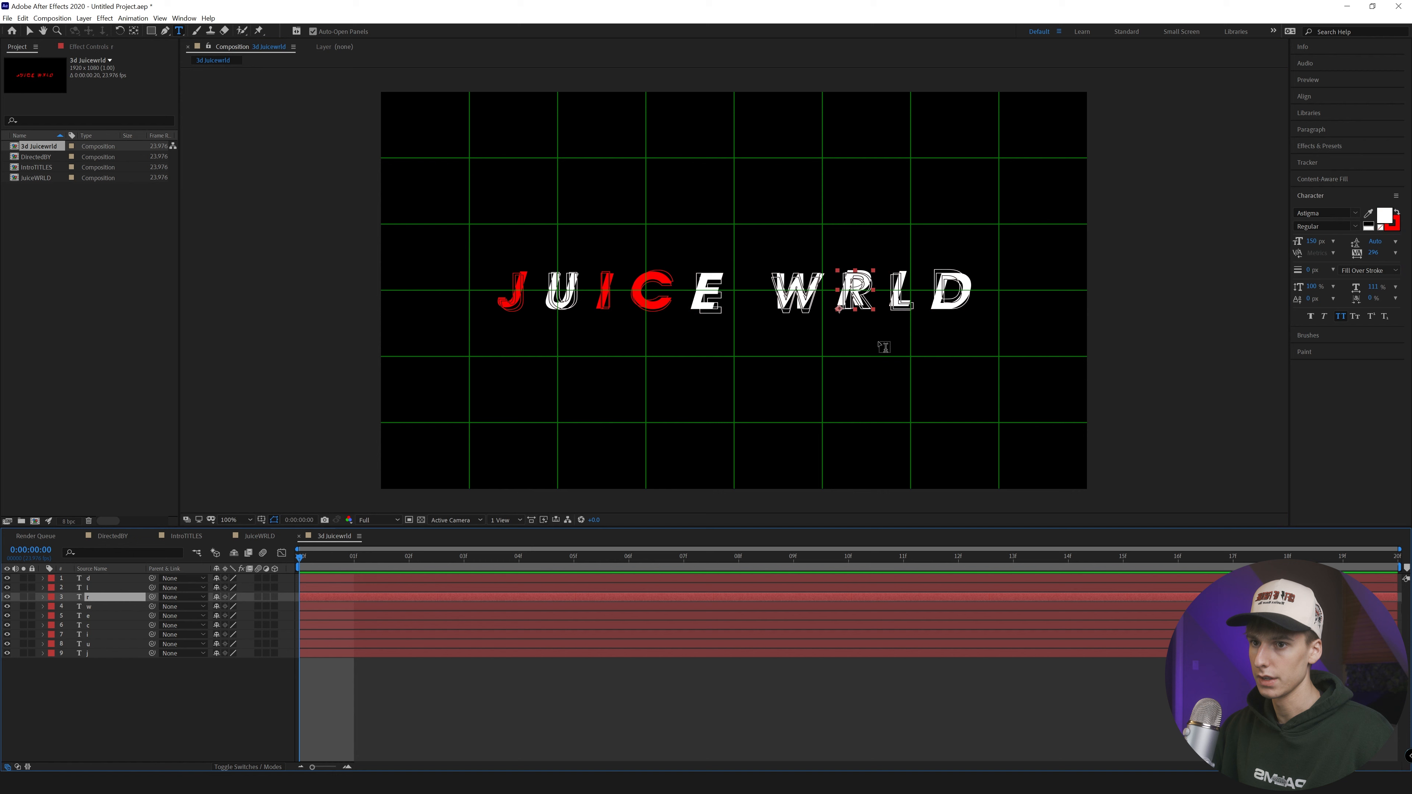
click(1397, 212)
click(92, 580)
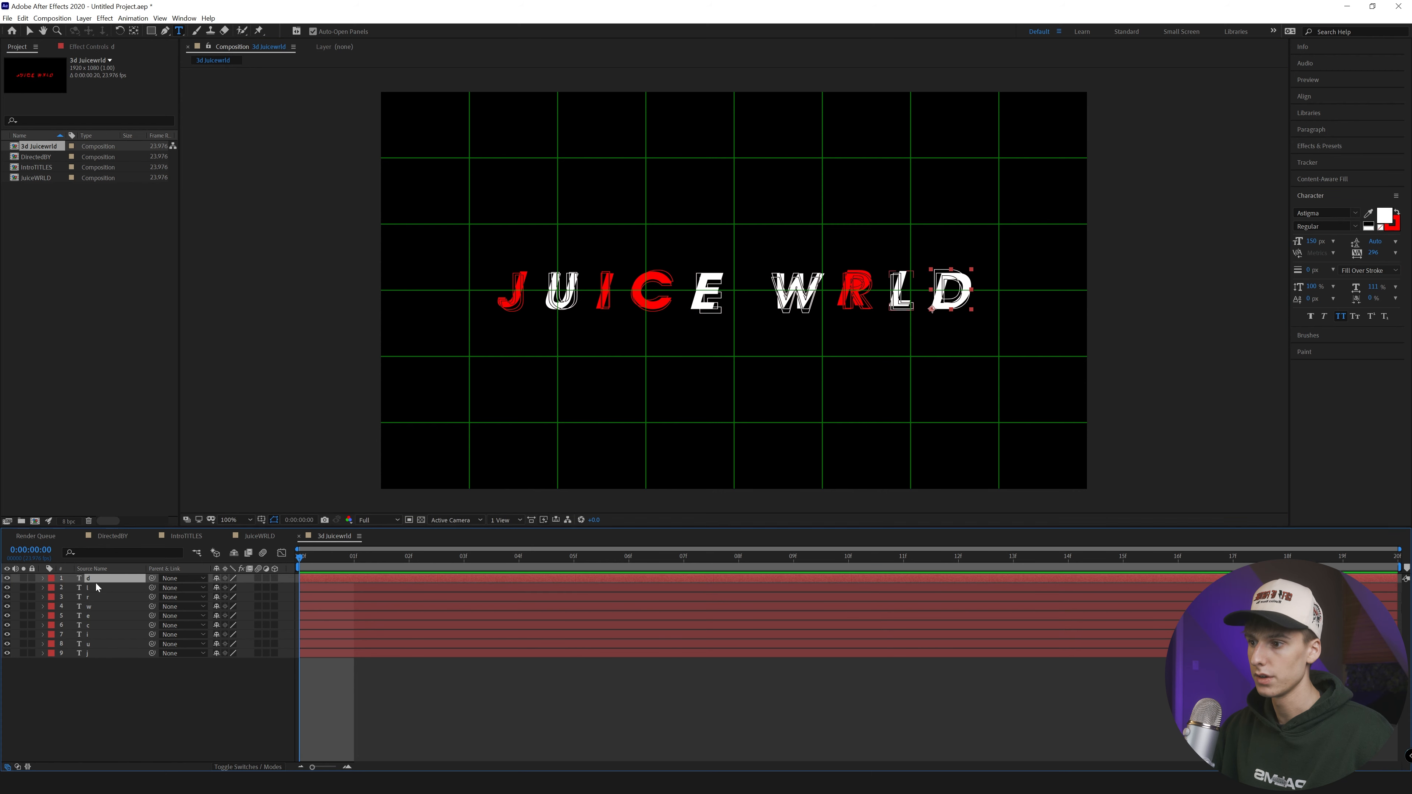
click(955, 293)
double_click(956, 293)
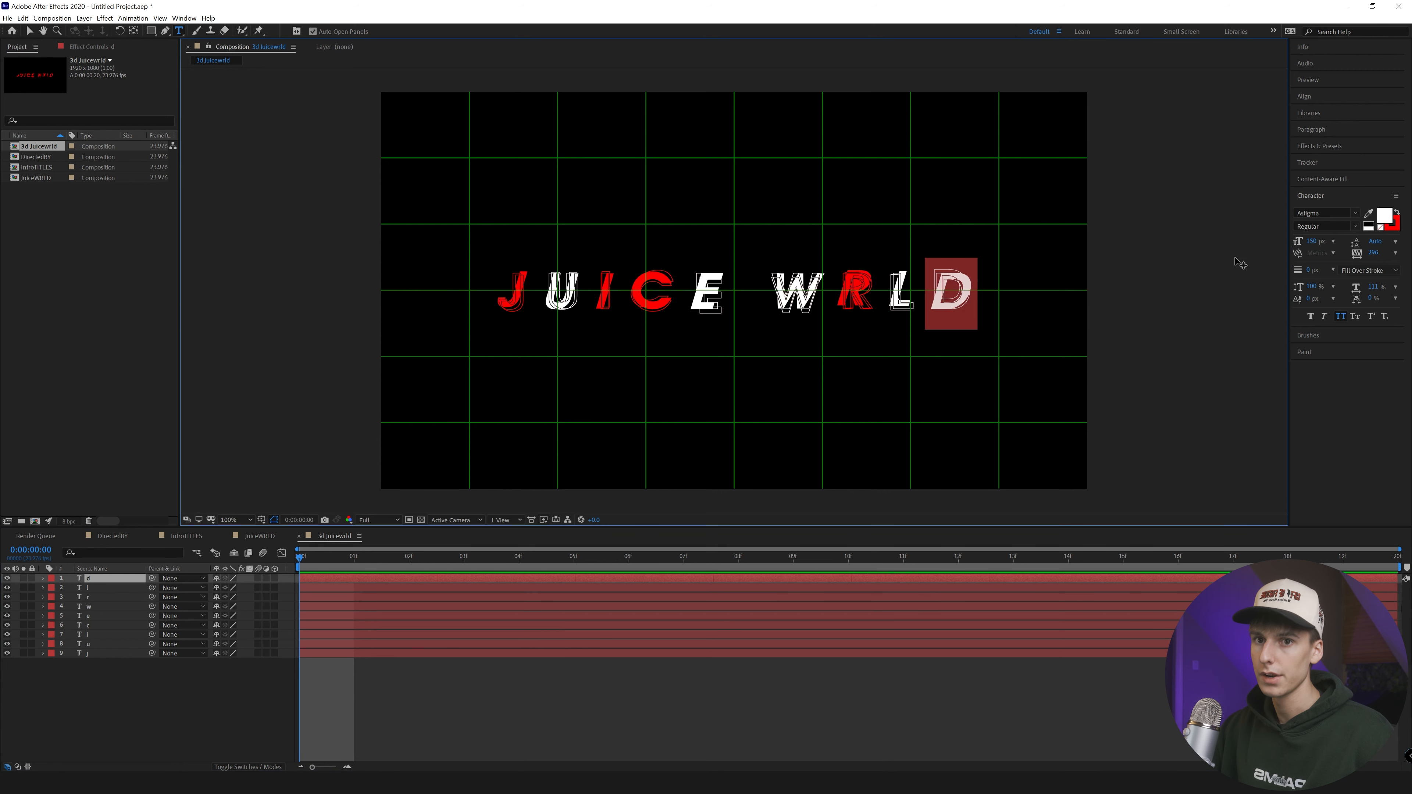
click(1396, 212)
click(965, 294)
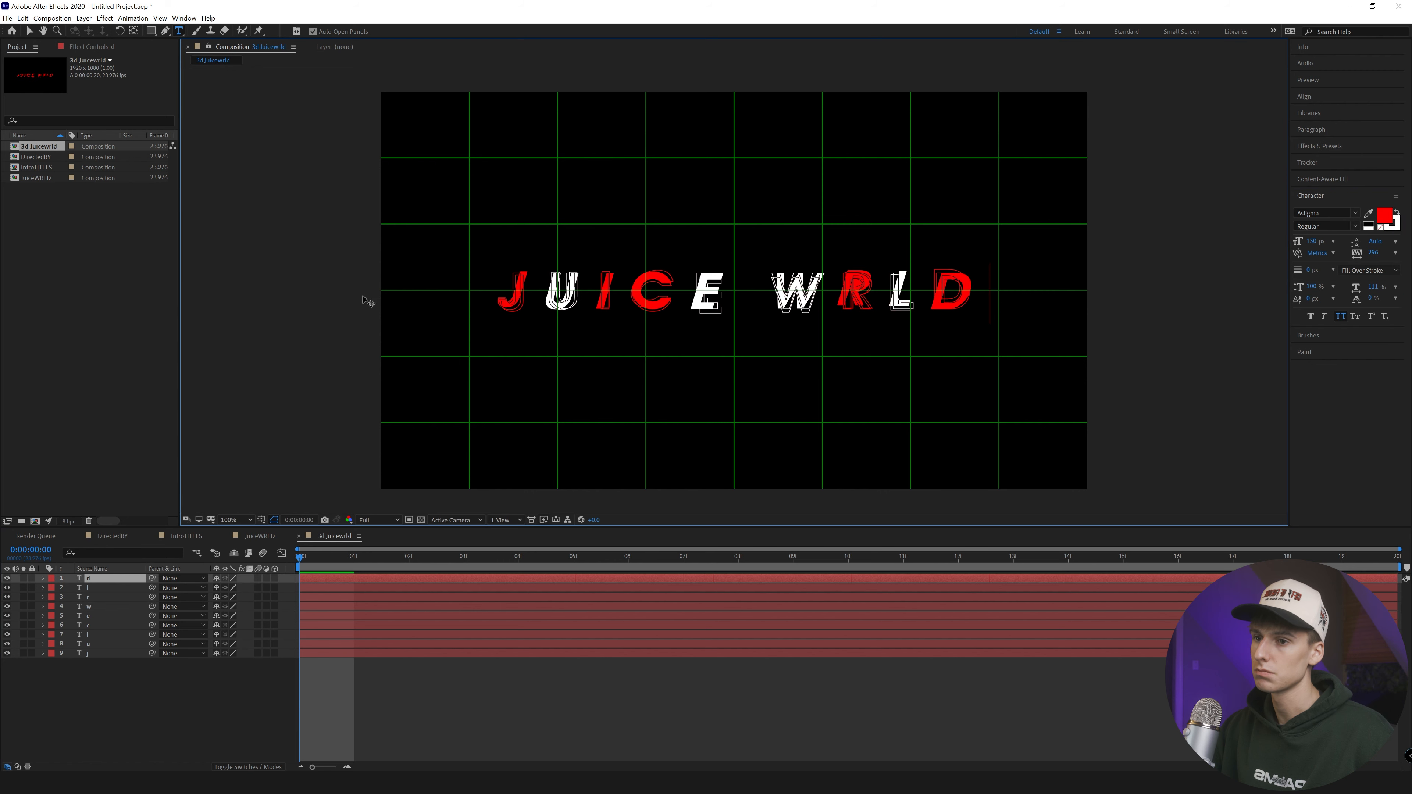
Turn all nine letter layers into 3D layers
click(279, 583)
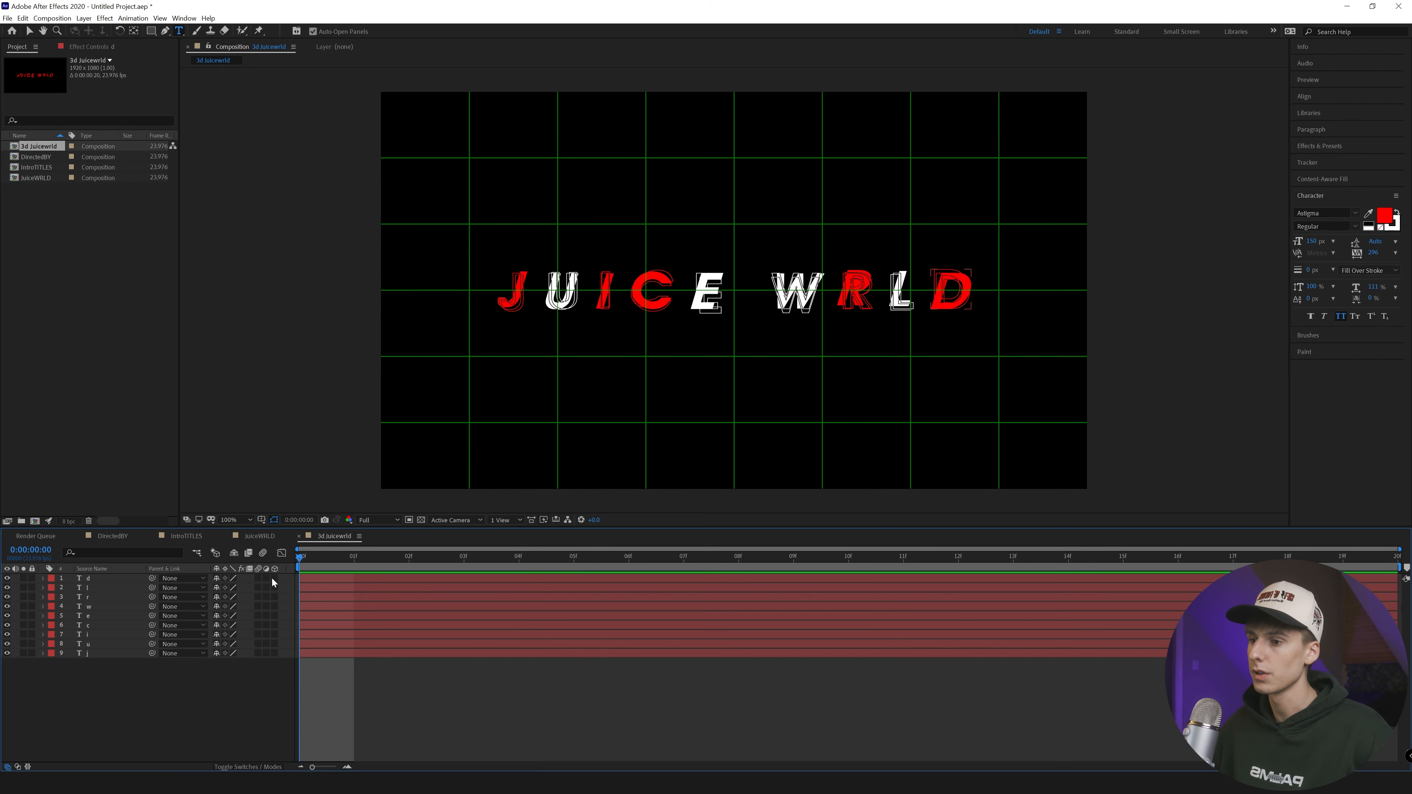
drag(273, 578, 274, 662)
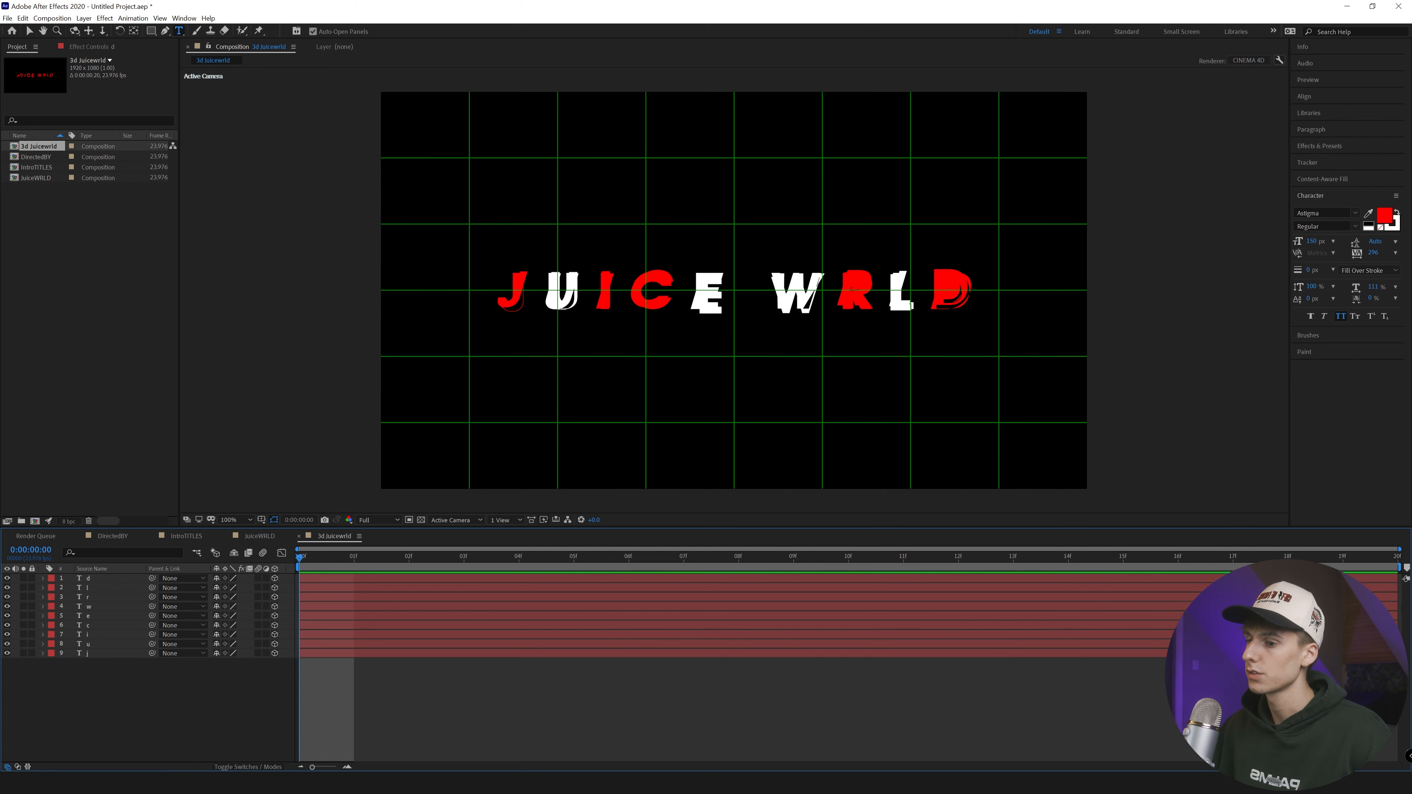
click(248, 767)
click(248, 767)
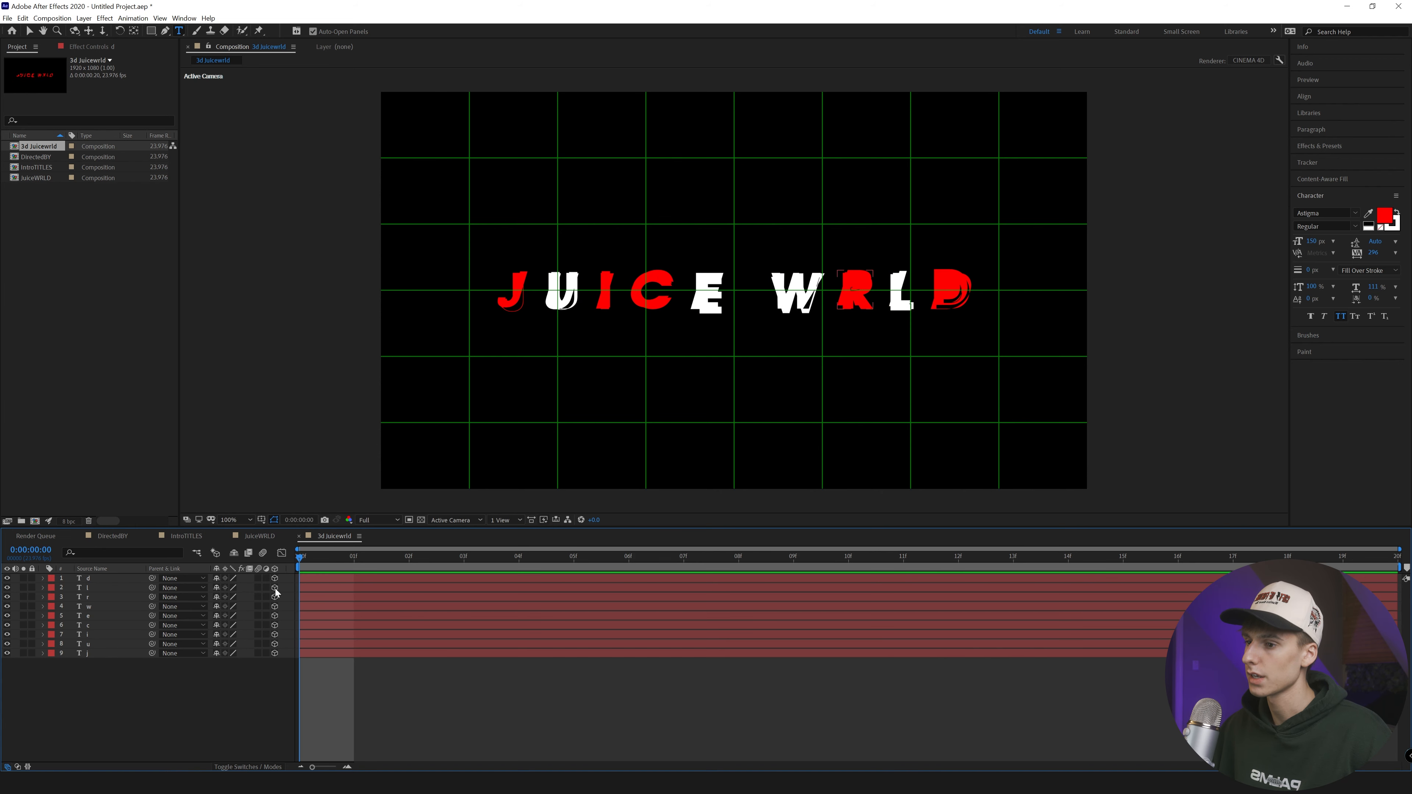
click(248, 767)
click(248, 766)
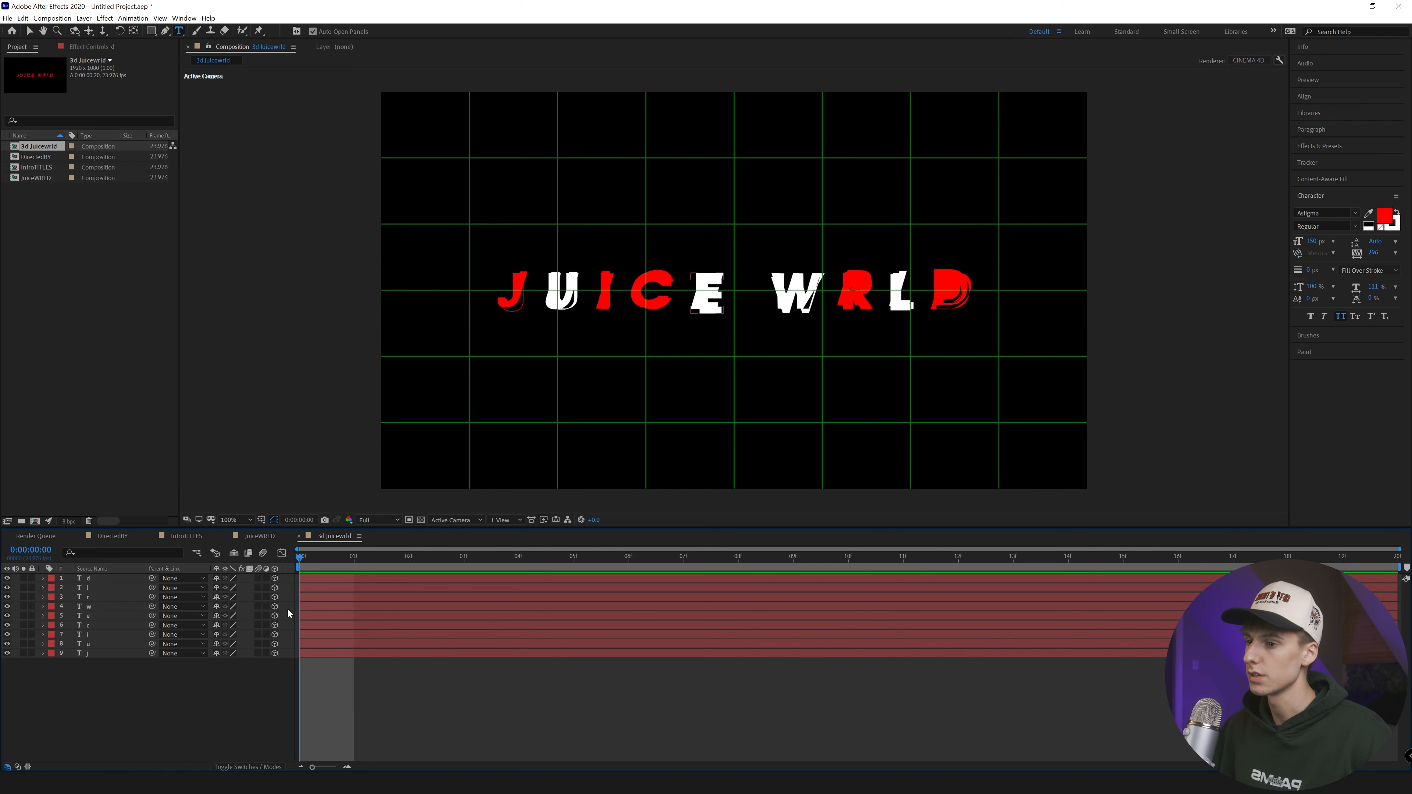
Start keyframing the J layer's Extrusion Depth at the first frame
click(42, 578)
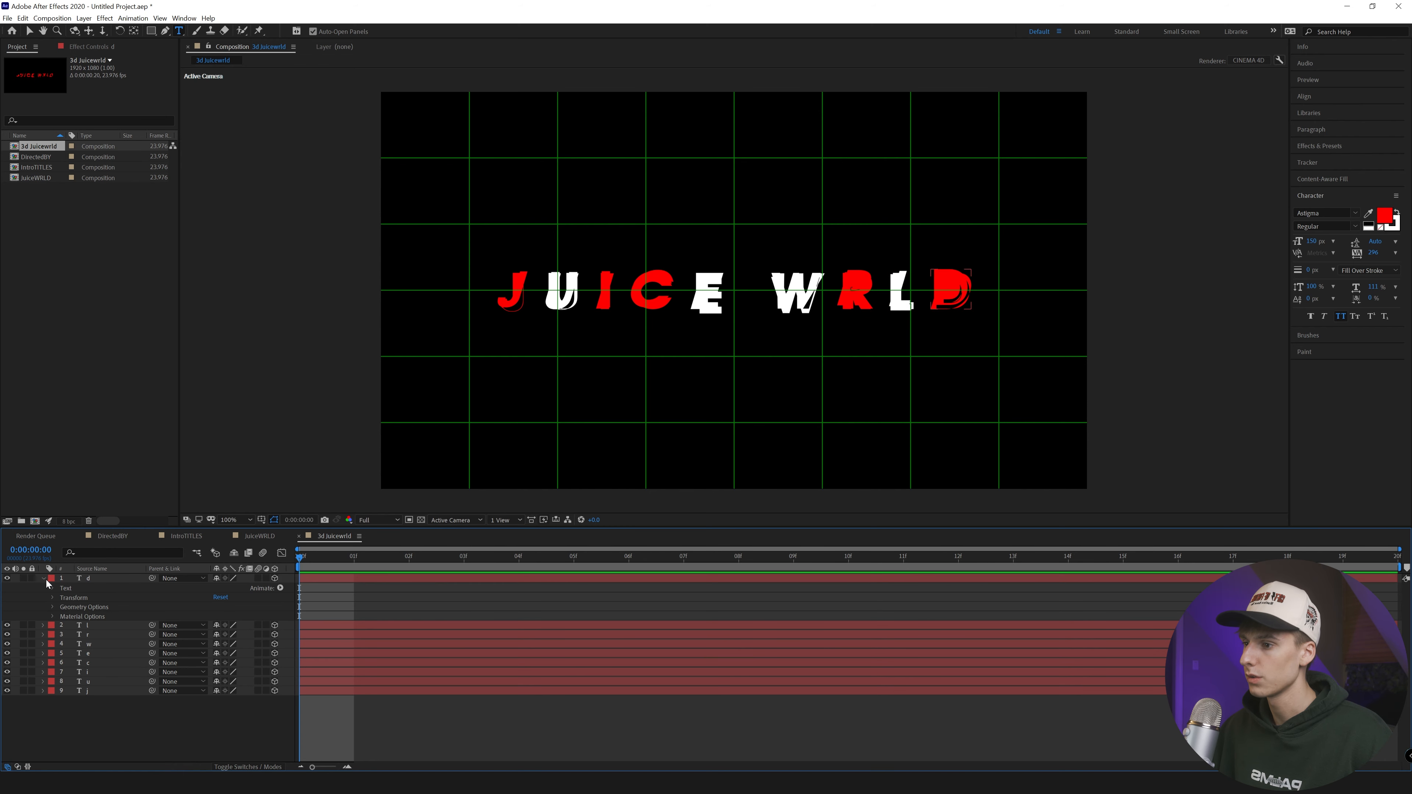
click(43, 578)
click(43, 653)
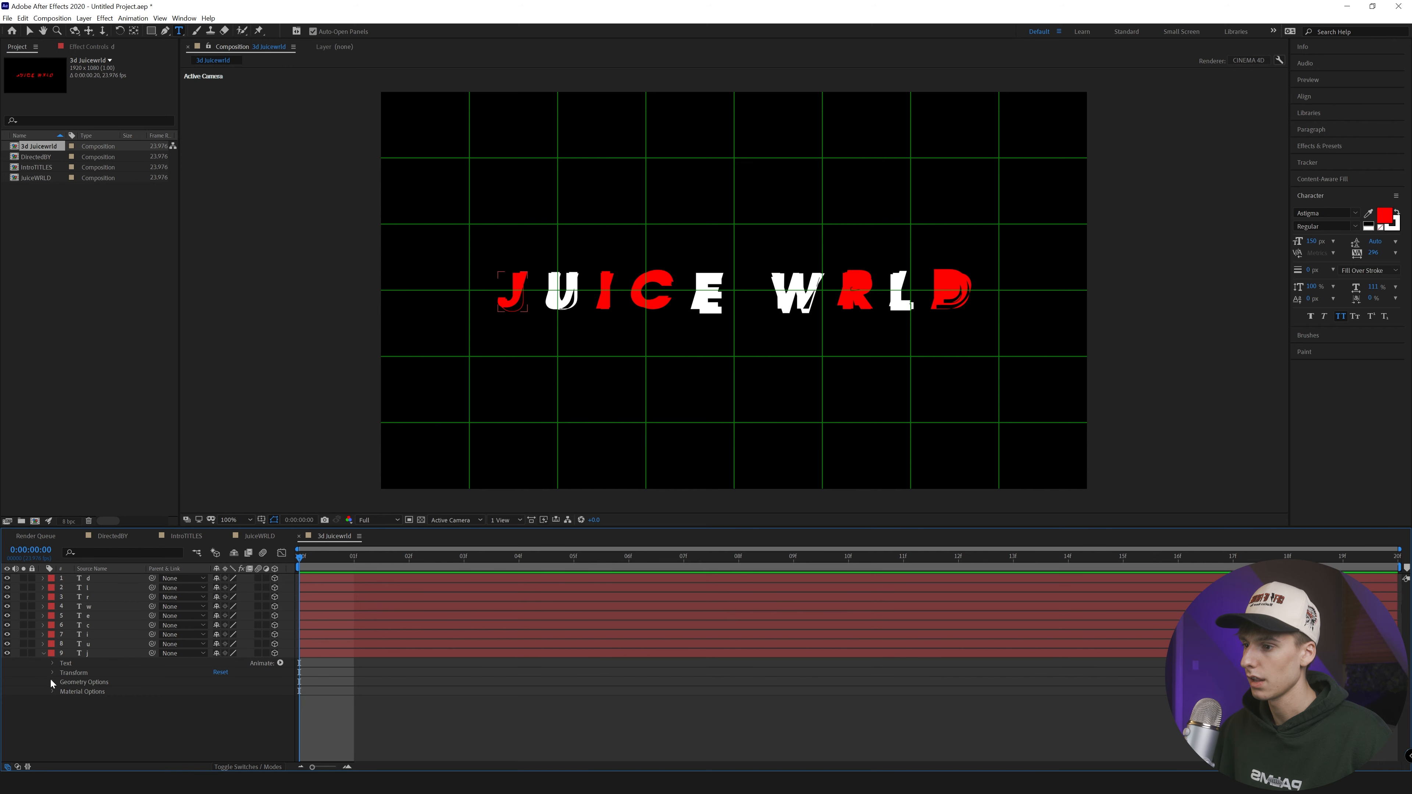
click(51, 691)
scroll(51, 691, down, 3)
click(52, 645)
click(53, 682)
click(71, 719)
Set the J letter's Extrusion Depth to 150 at frame 19
key(space)
click(216, 718)
text(150)
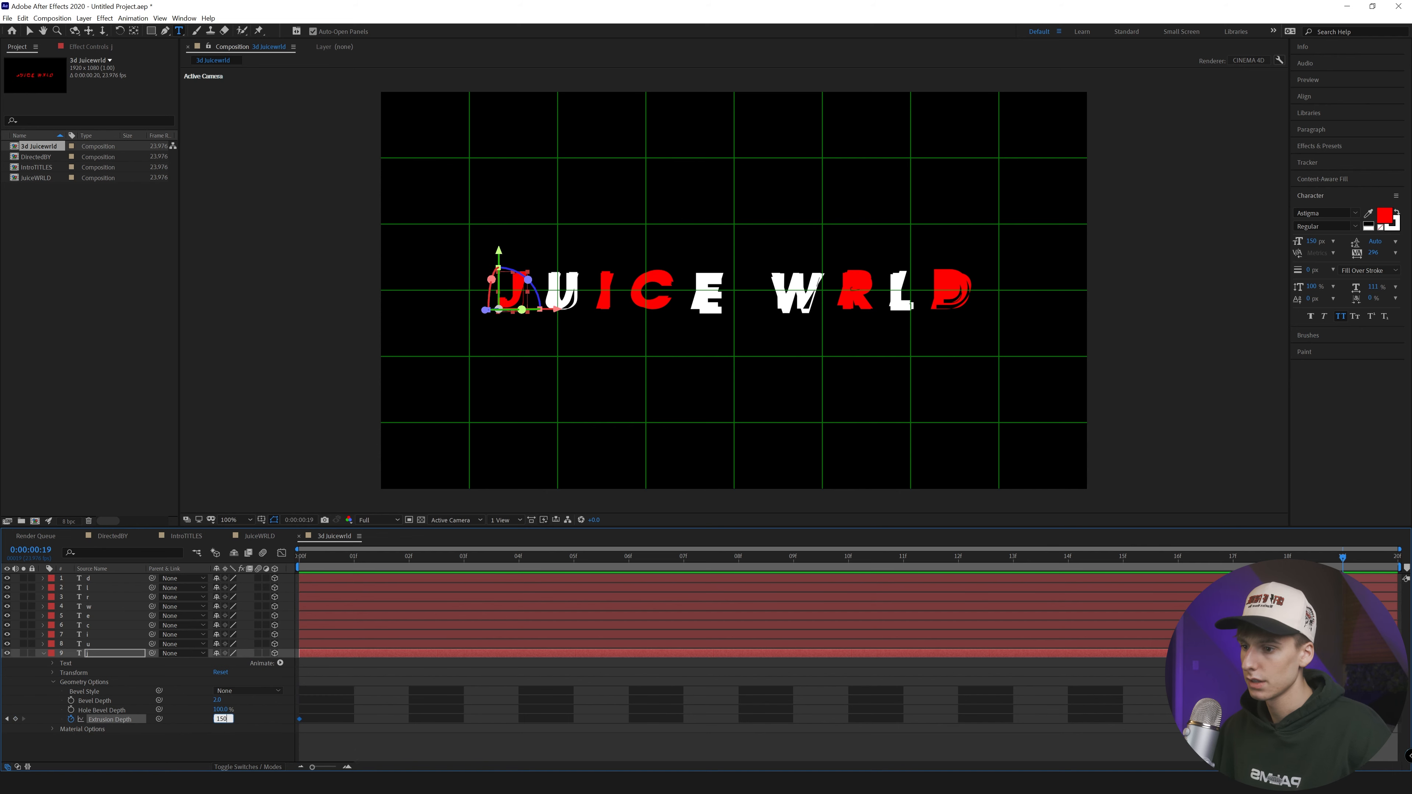
click(353, 704)
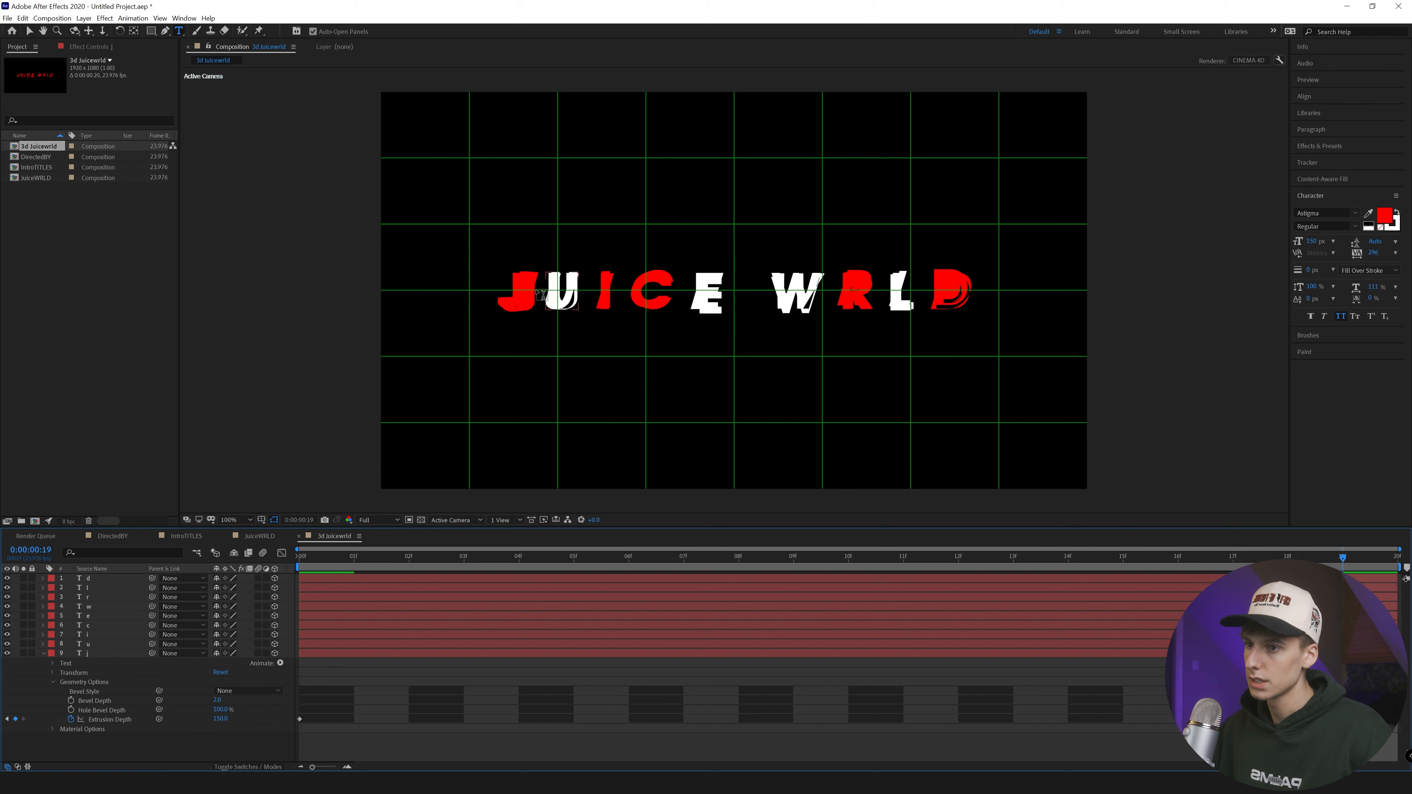
Switch the composition's 3D view from Active Camera to Top
click(261, 520)
click(521, 288)
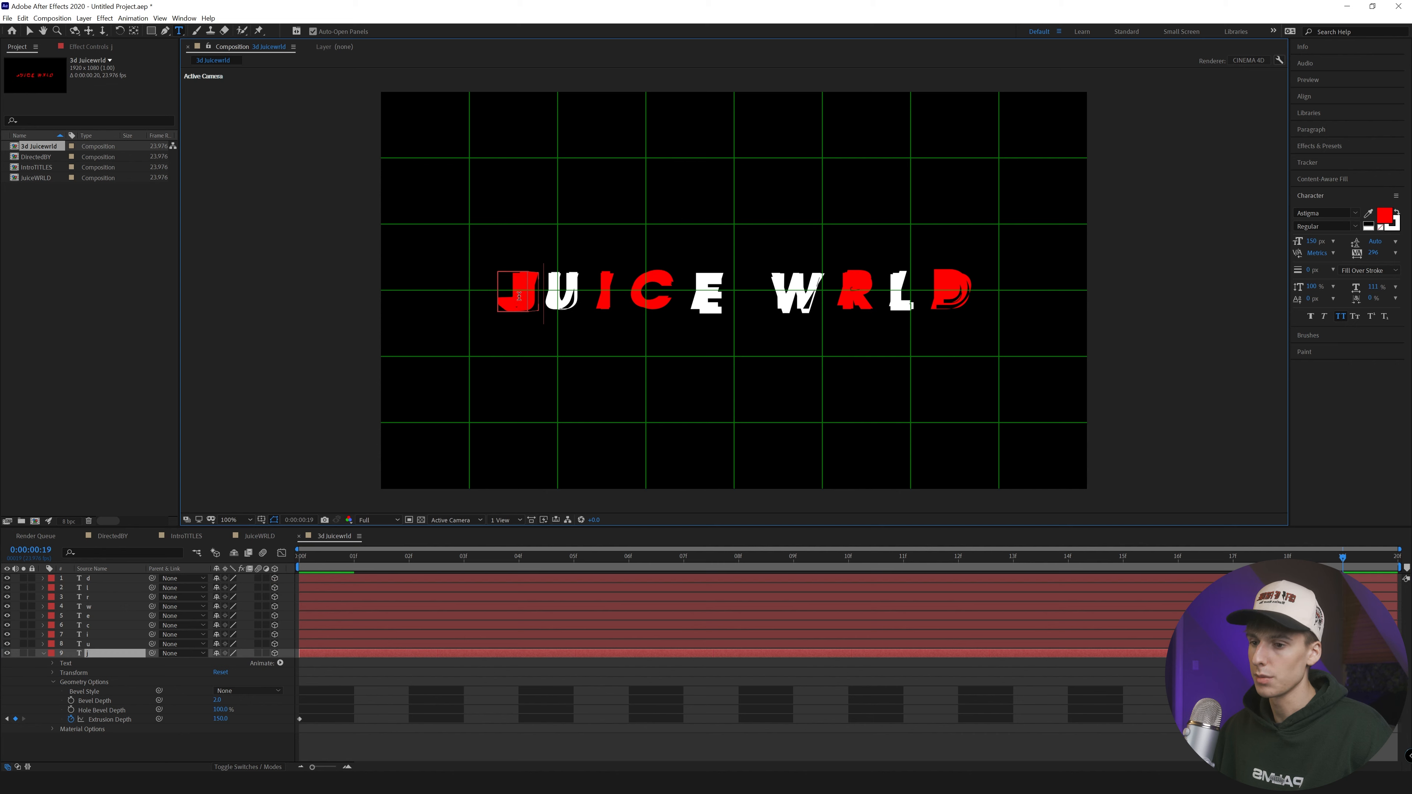
click(504, 519)
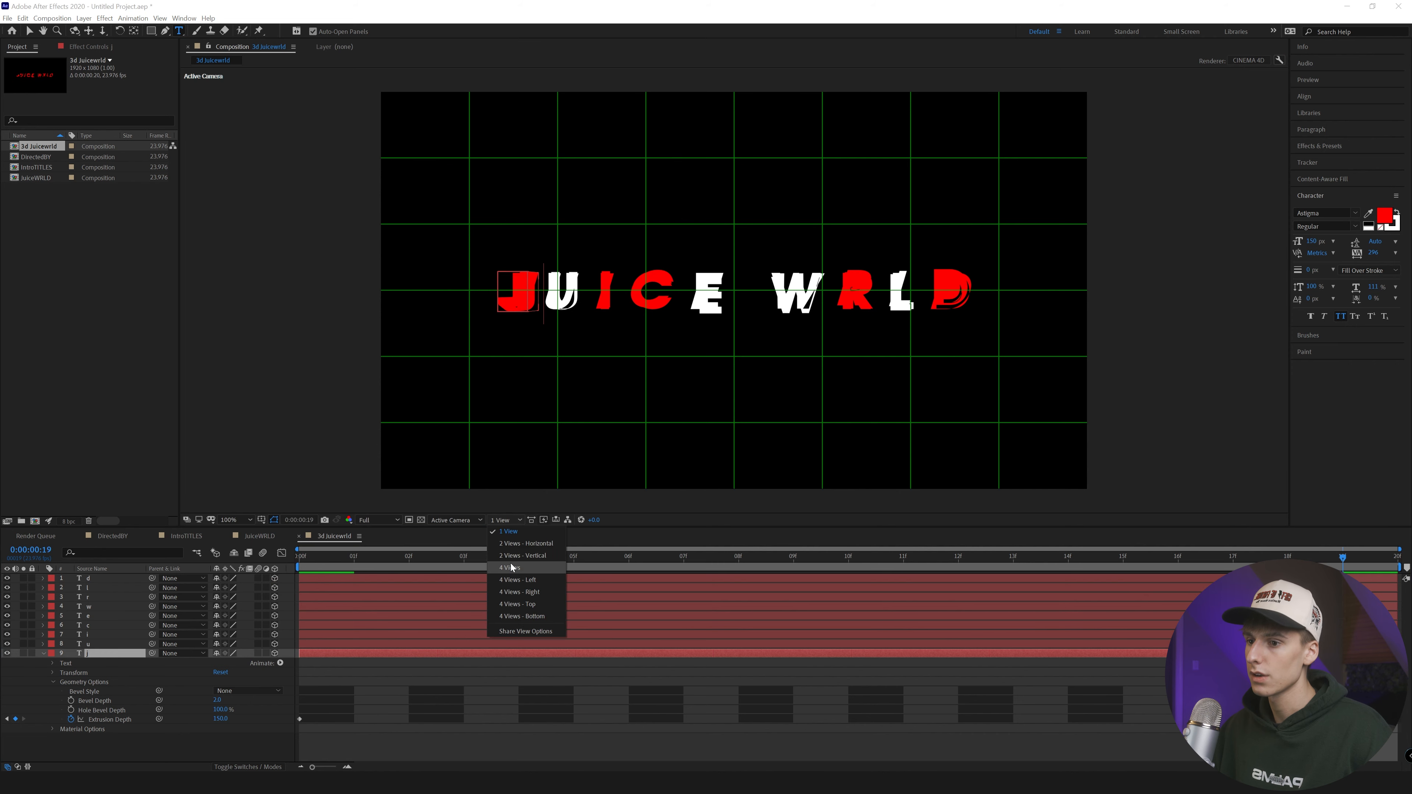
click(464, 520)
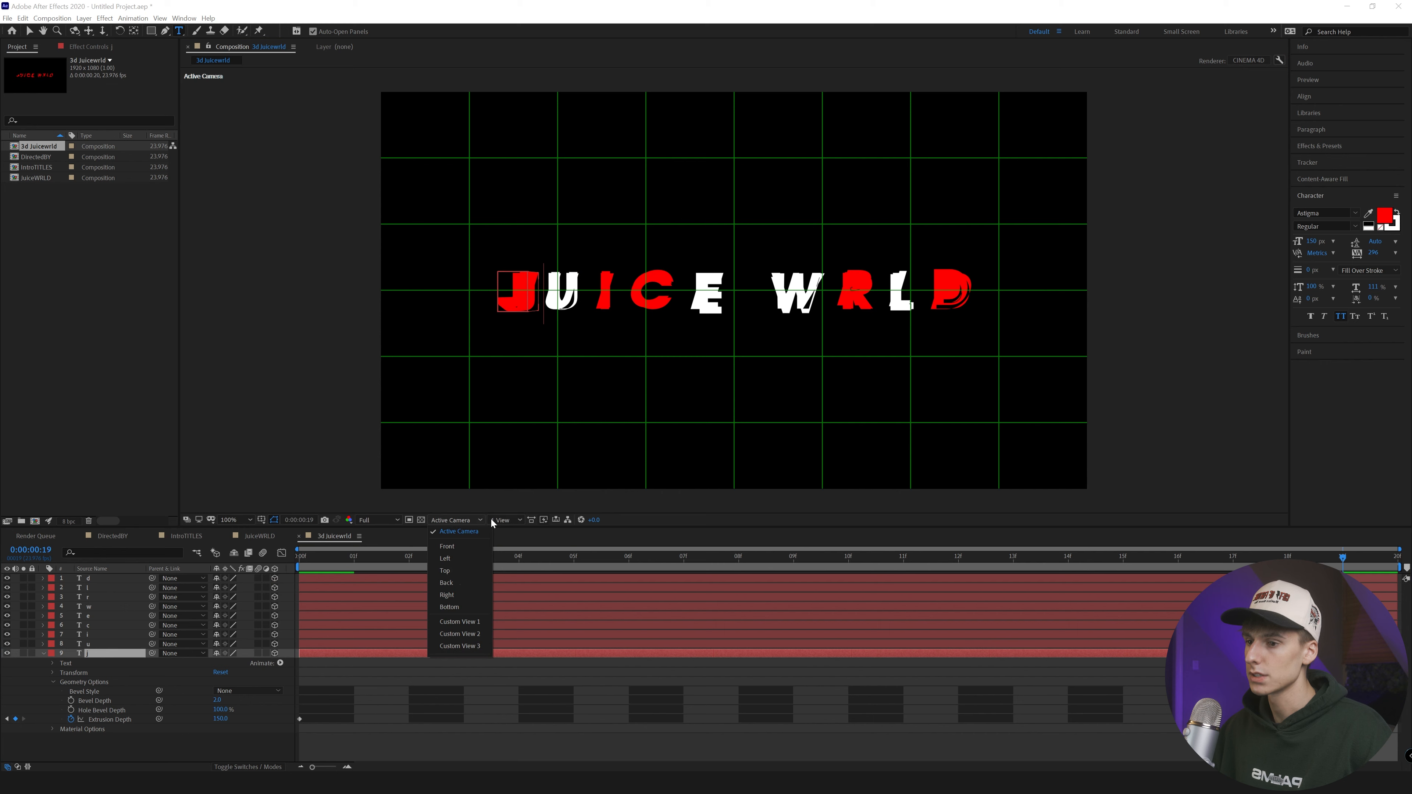
click(444, 570)
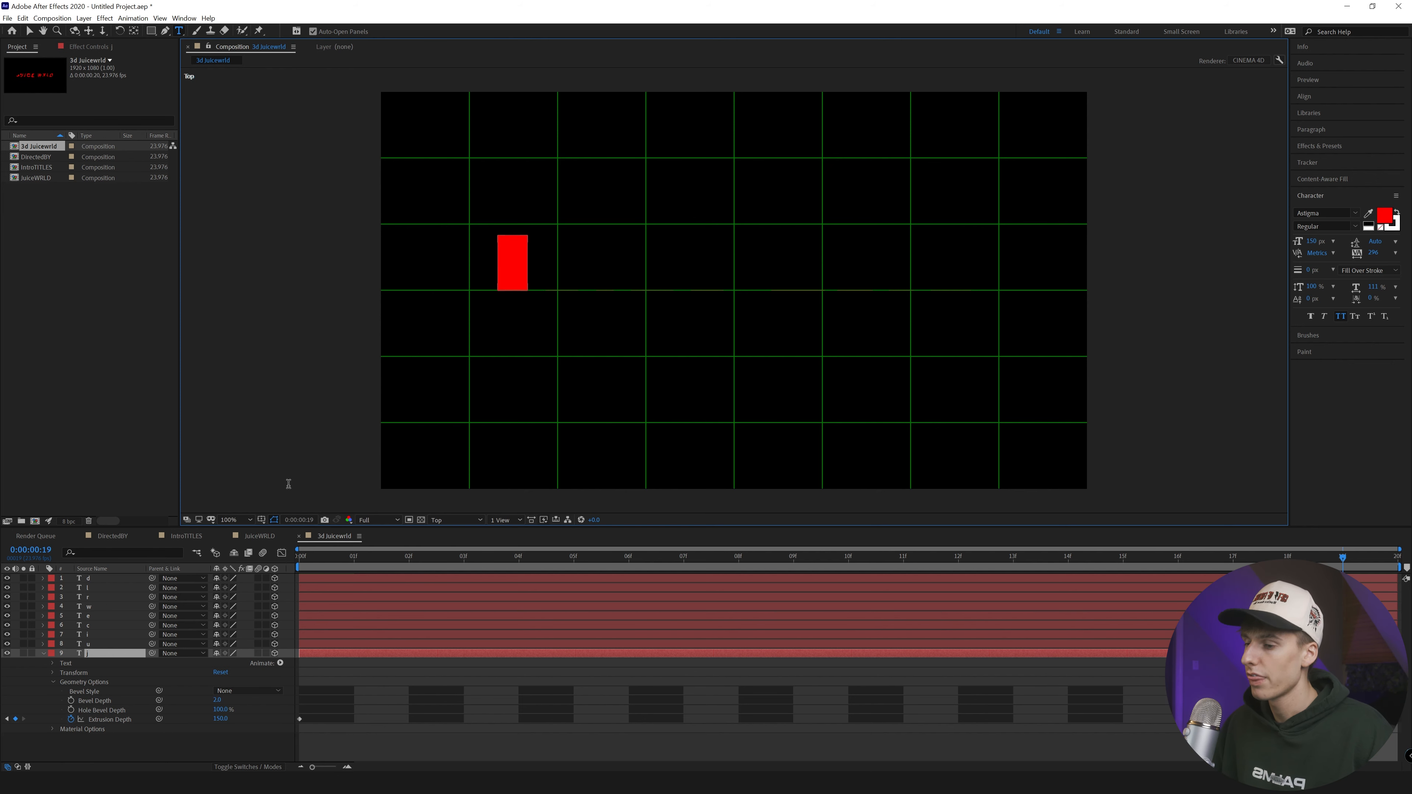
Keyframe the J layer's Position and place that keyframe at the first frame
click(52, 673)
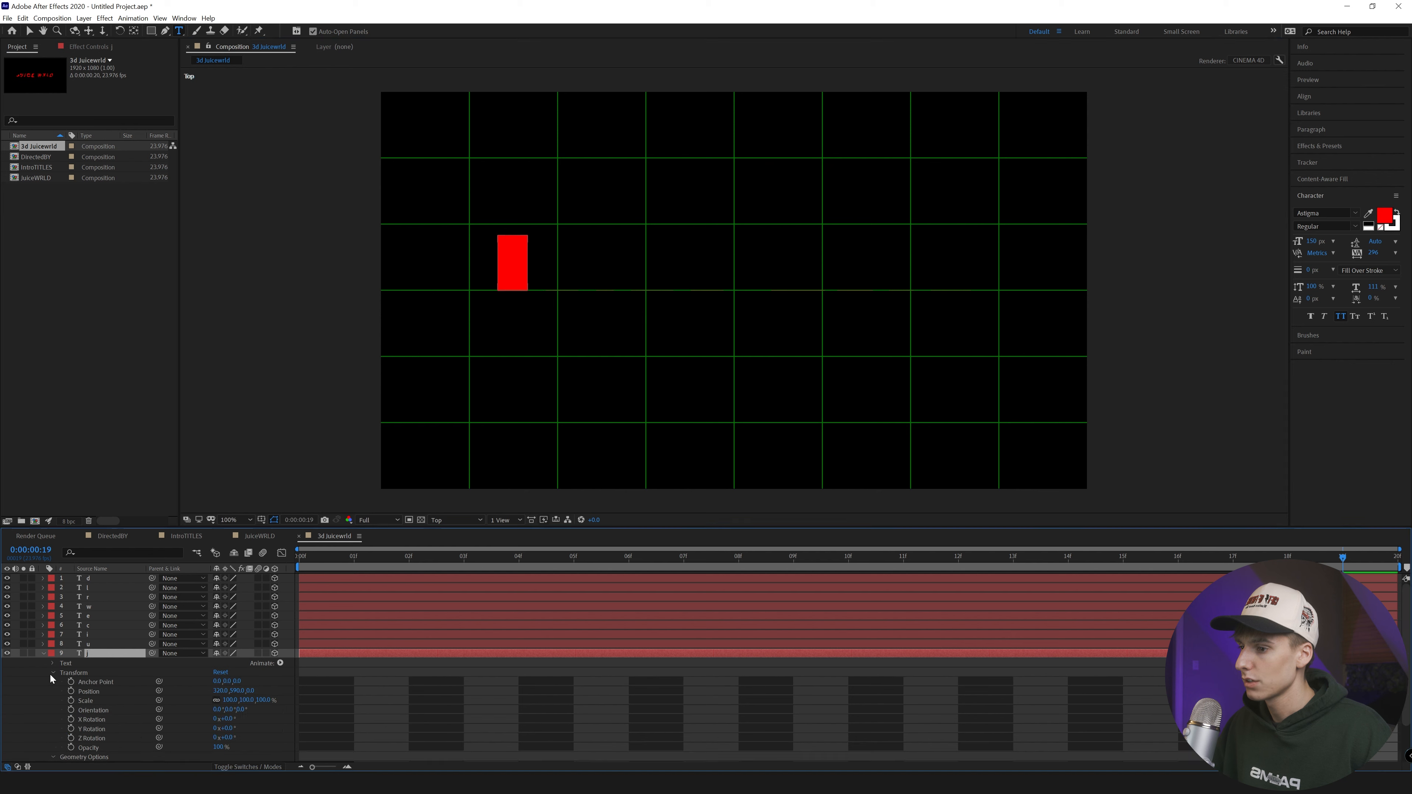
click(71, 691)
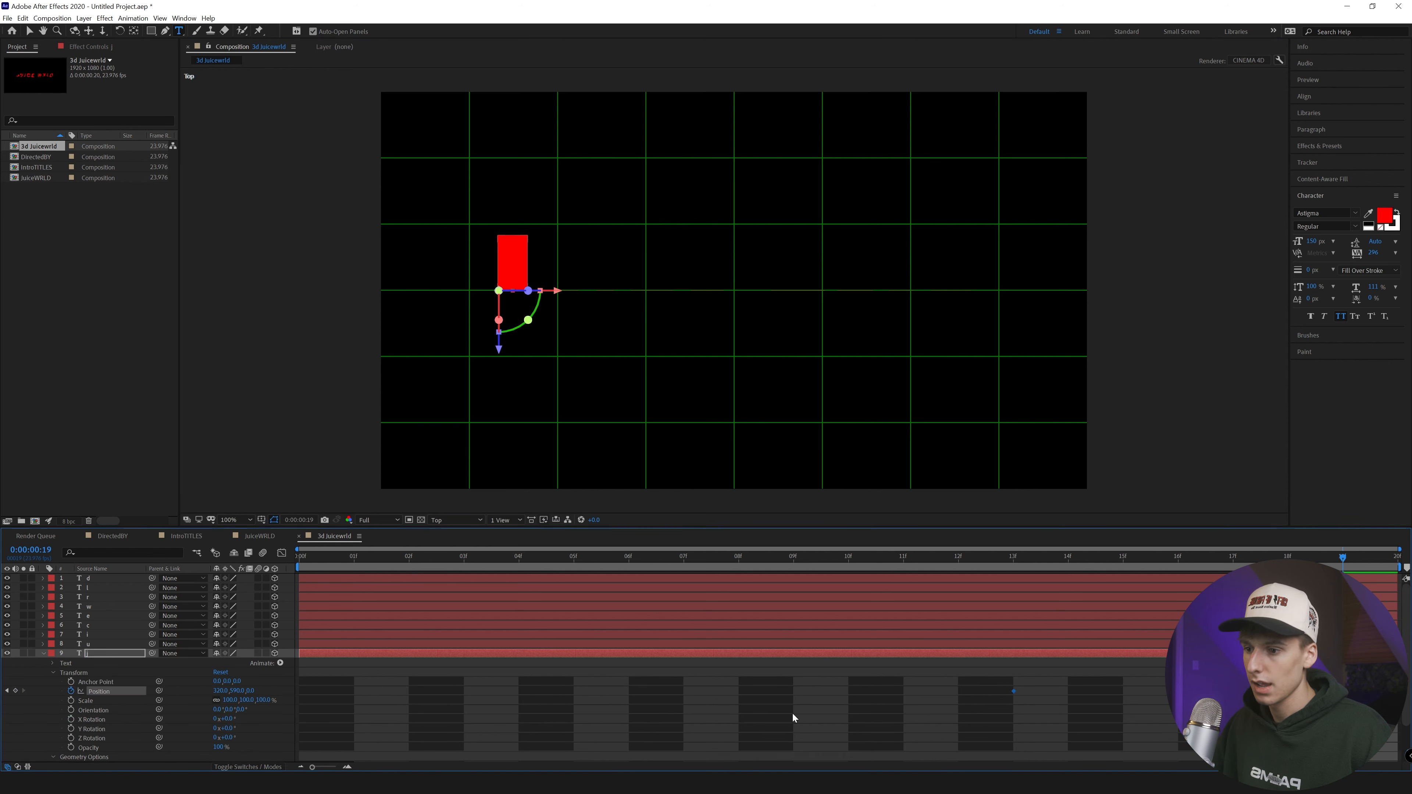
drag(332, 708, 300, 708)
click(298, 558)
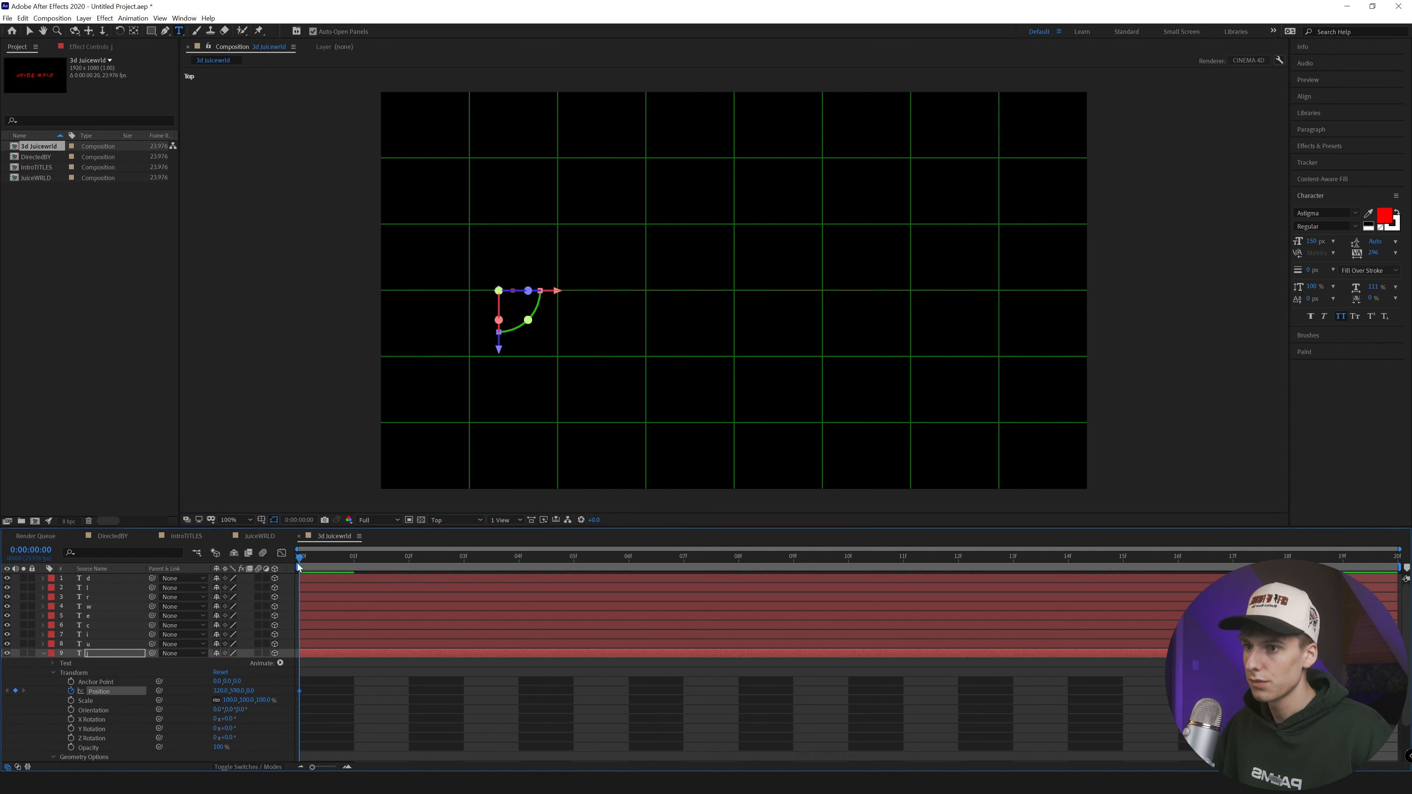
Set the J letter's Z position to -150 at frame 19 so it extrudes towards the viewer
key(space)
scroll(1410, 652, down, 1)
scroll(1410, 652, down, 1)
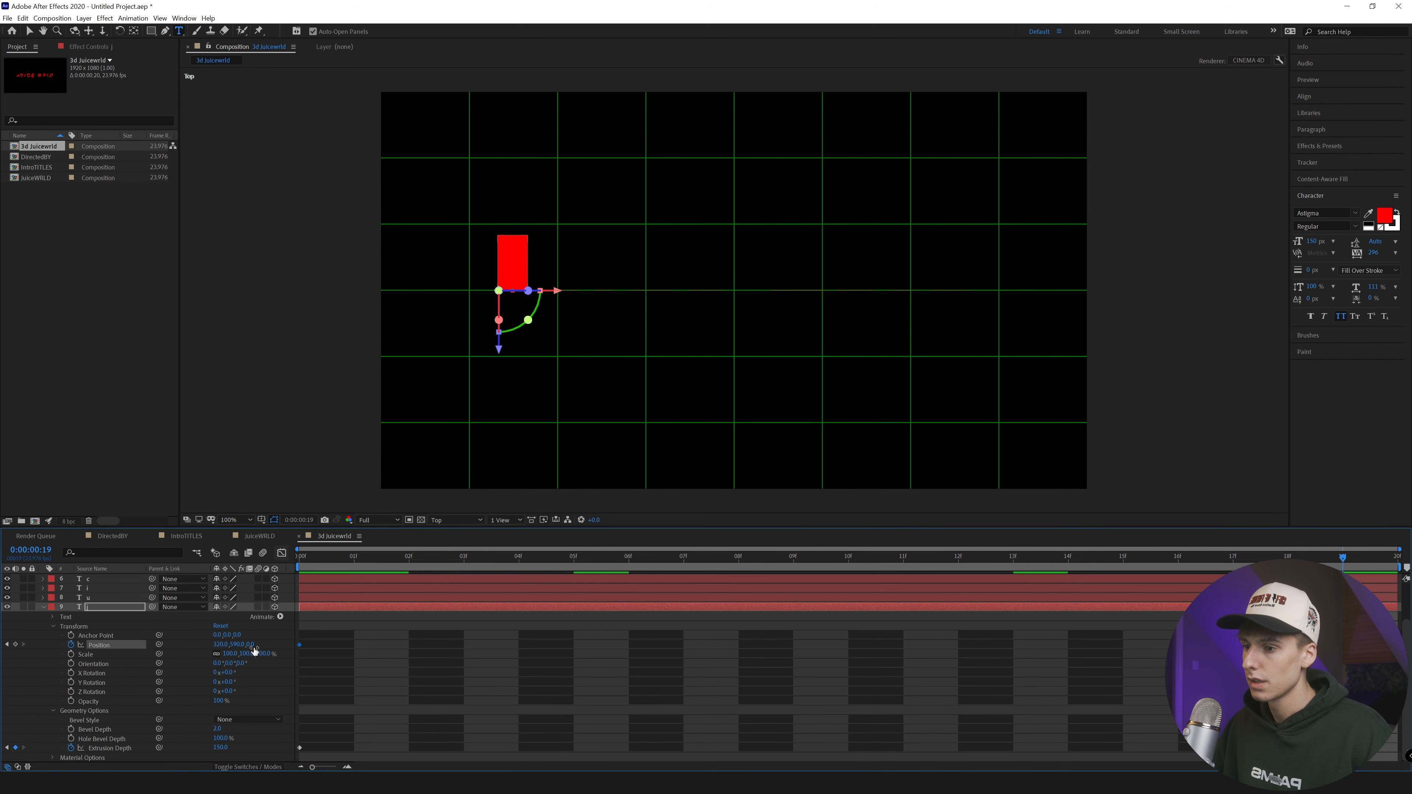
drag(249, 644, 160, 635)
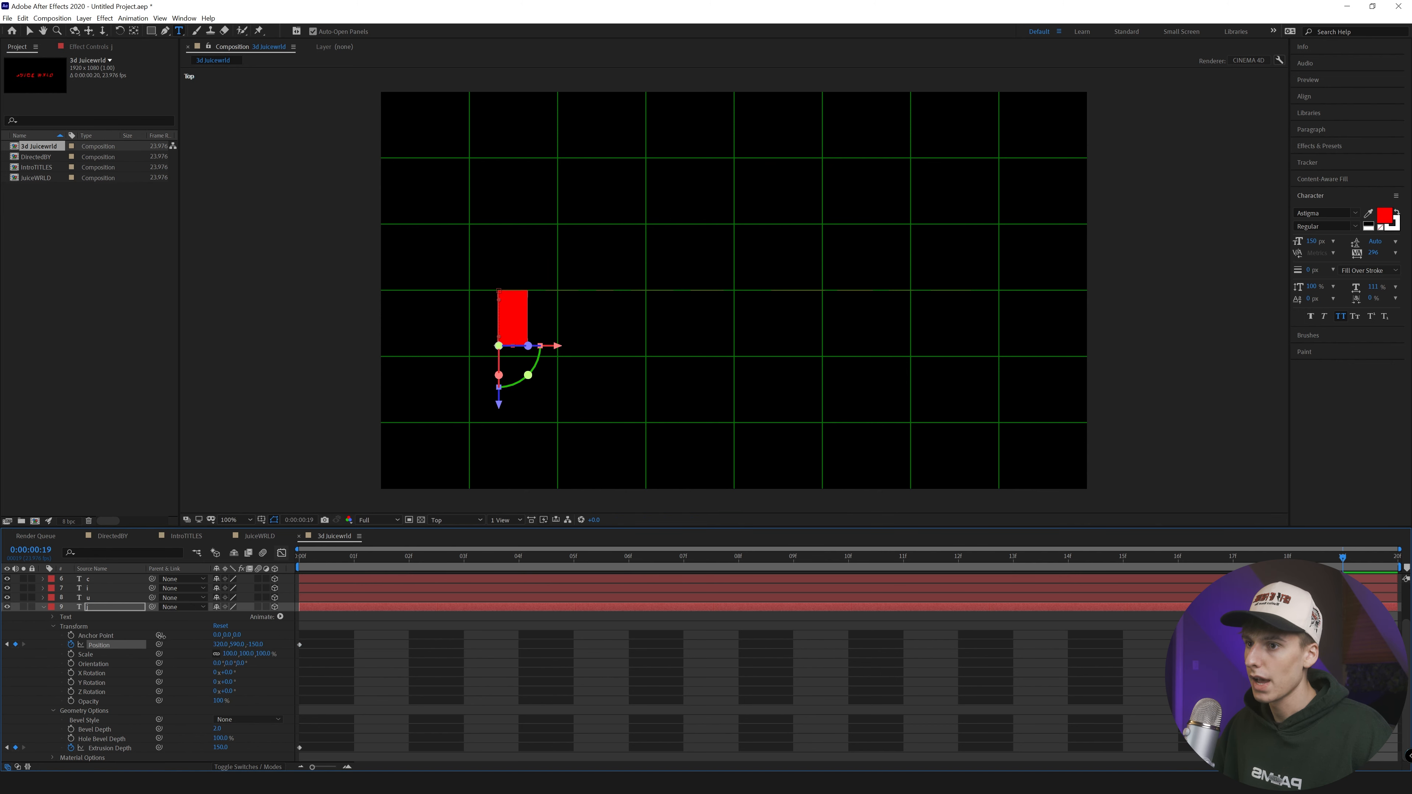
Preview the J extrusion, move its final Position and Extrusion Depth keyframes to the composition's end, and select all its keyframes
key(Home)
drag(303, 570, 961, 583)
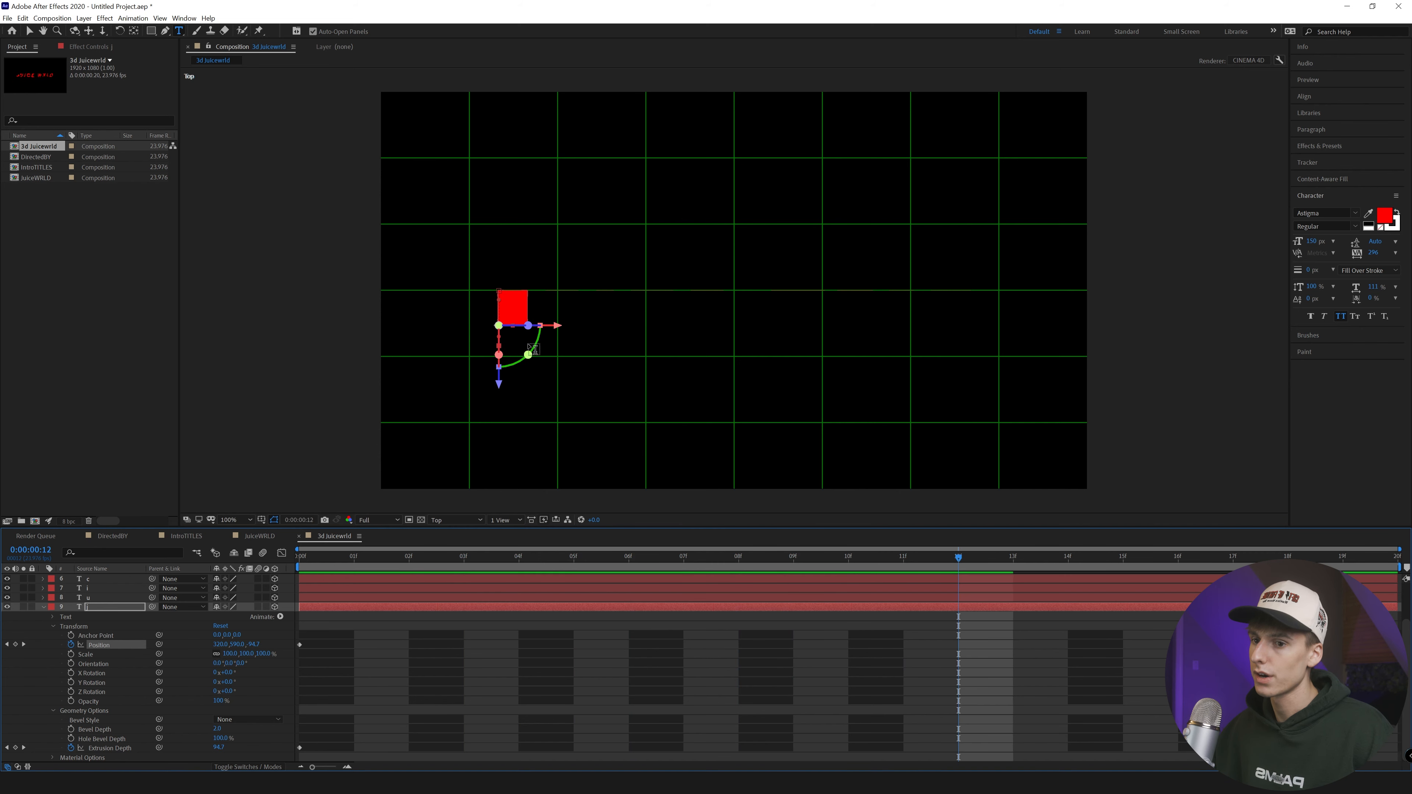
drag(964, 571, 1343, 575)
drag(1368, 755, 1397, 646)
drag(301, 630, 304, 667)
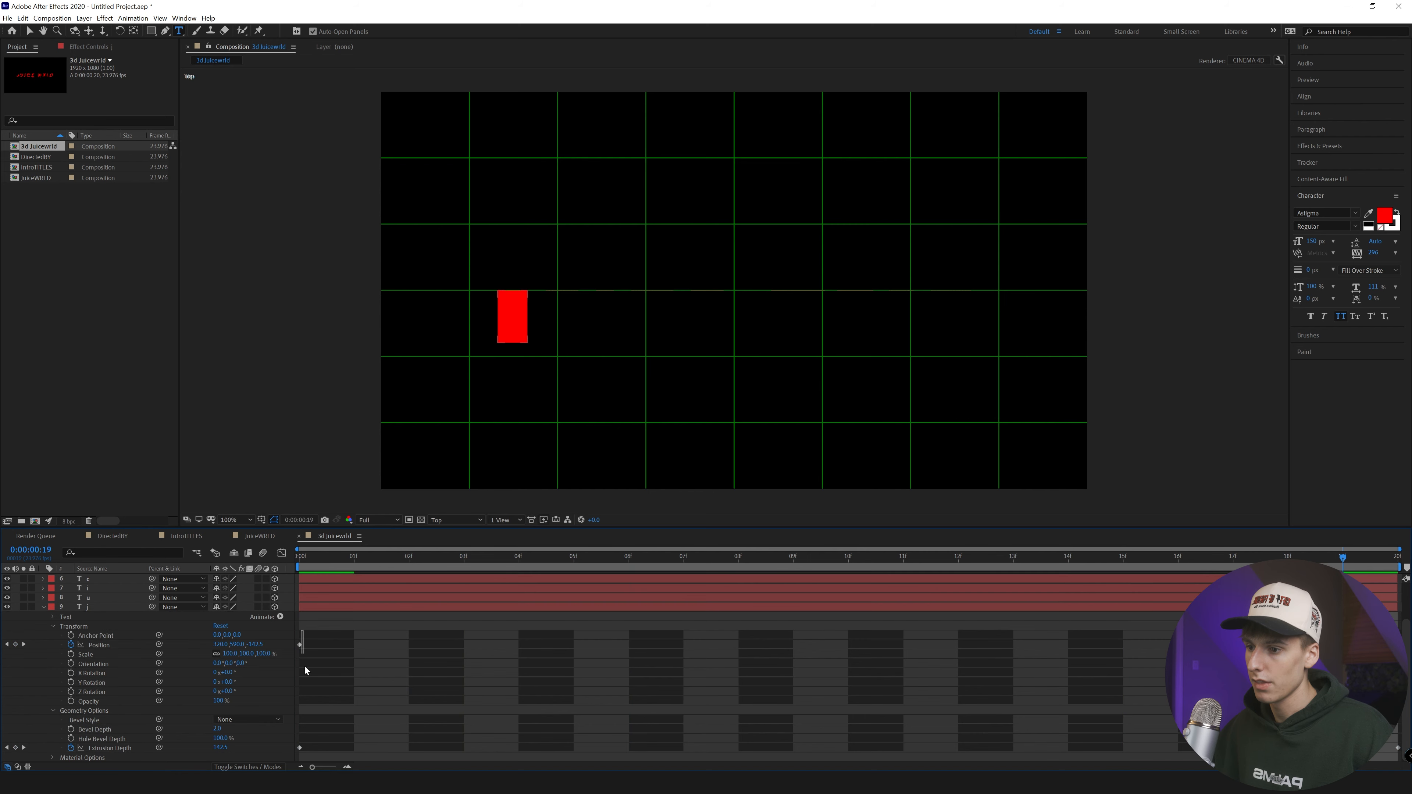
drag(300, 751, 1405, 754)
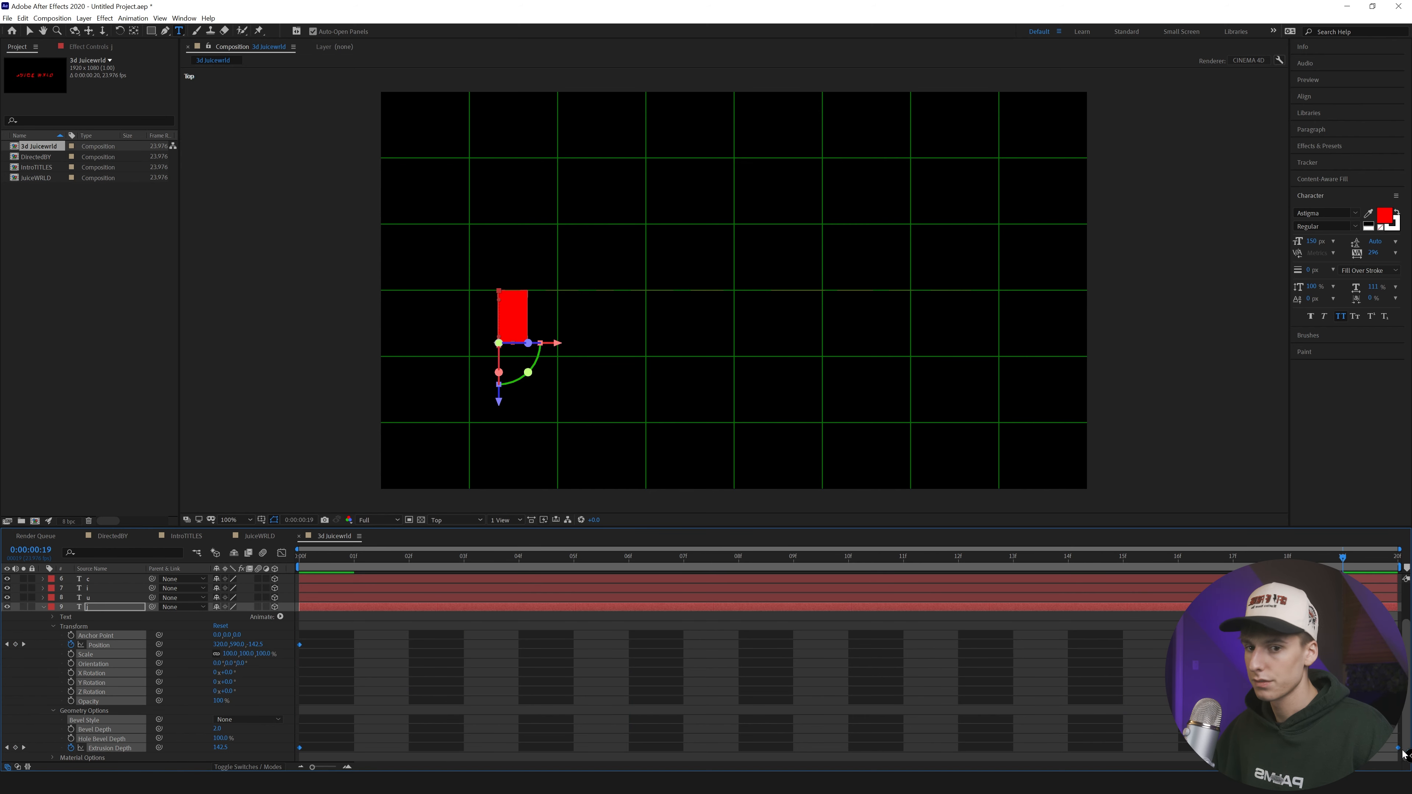
key(u)
Keyframe the C letter's Extrusion Depth at the first frame with a value of 0
click(301, 564)
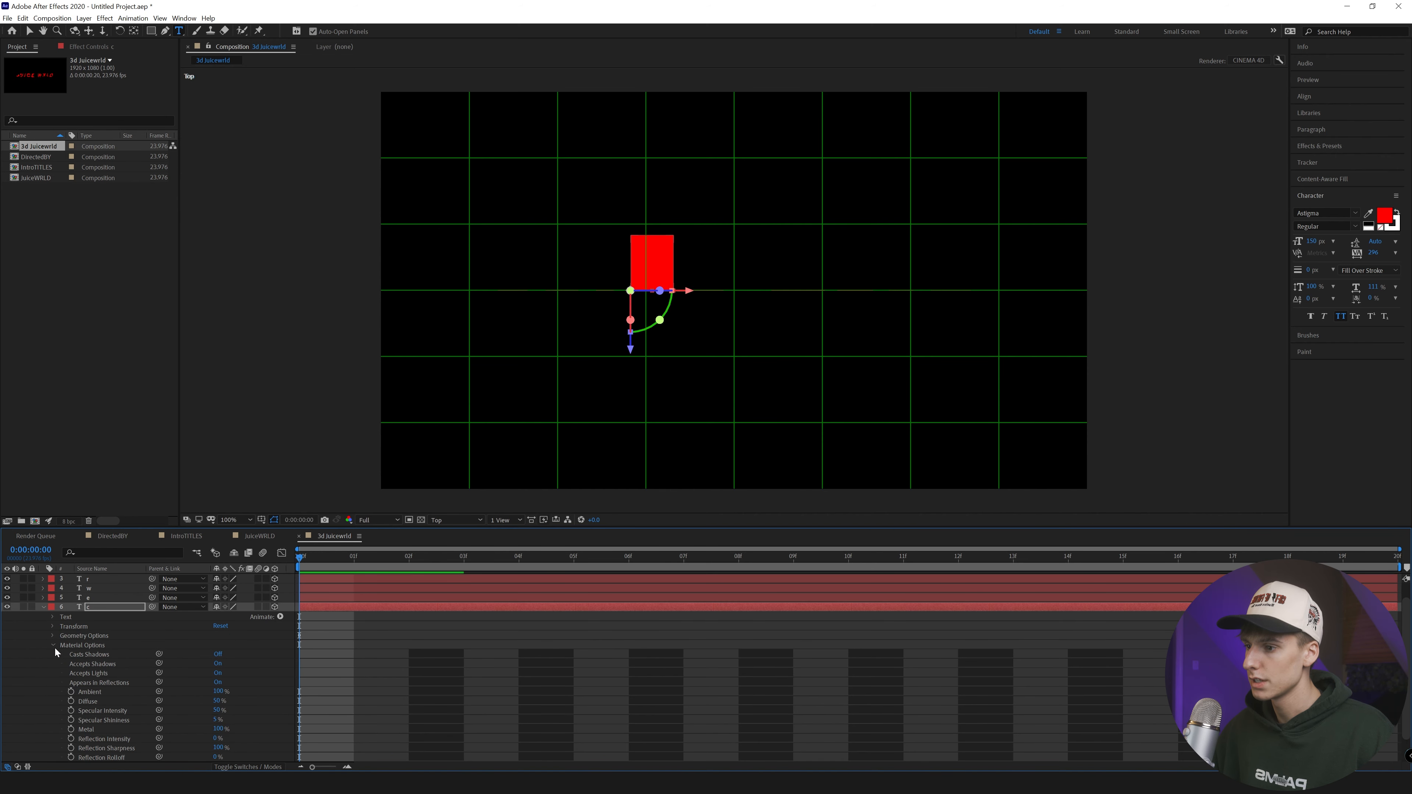
click(55, 646)
click(53, 654)
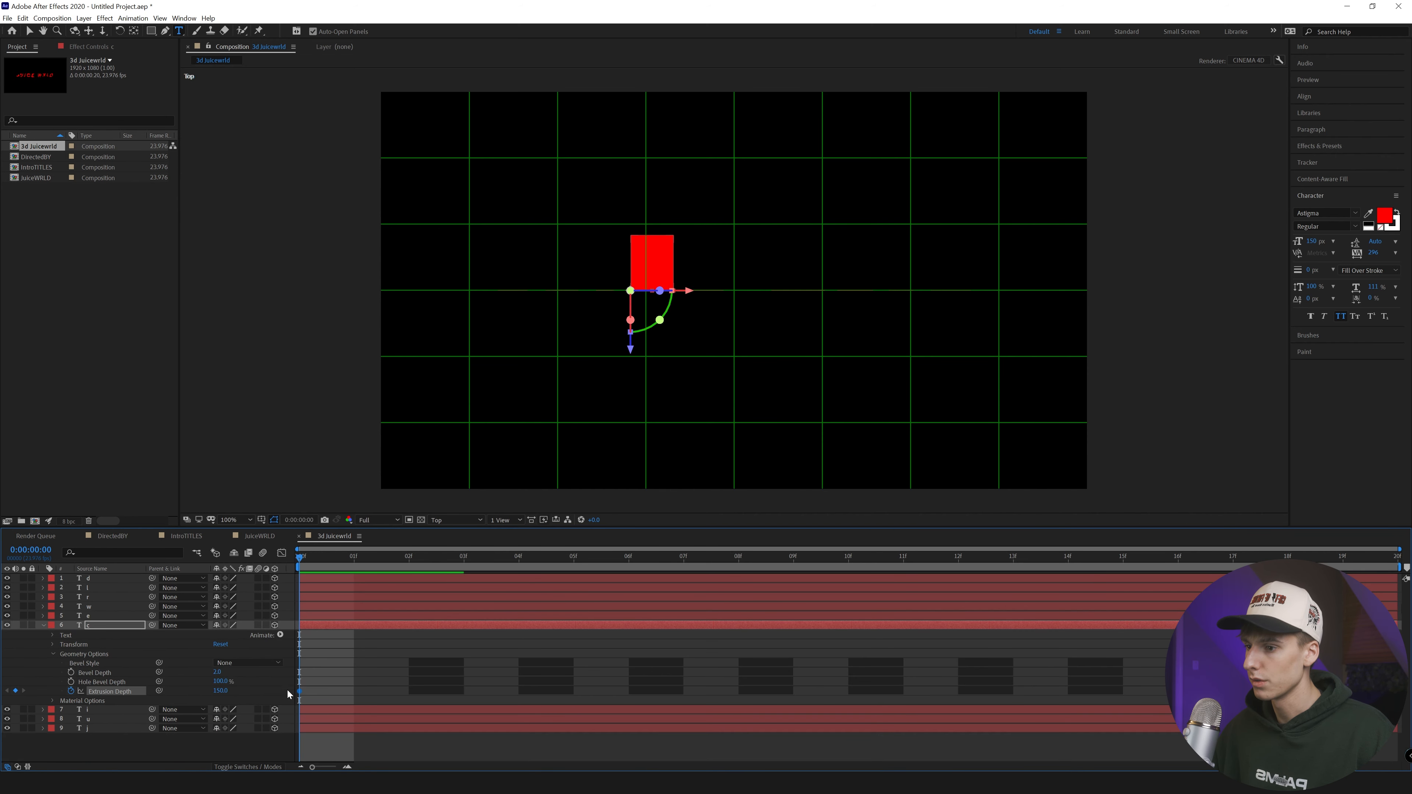
click(70, 691)
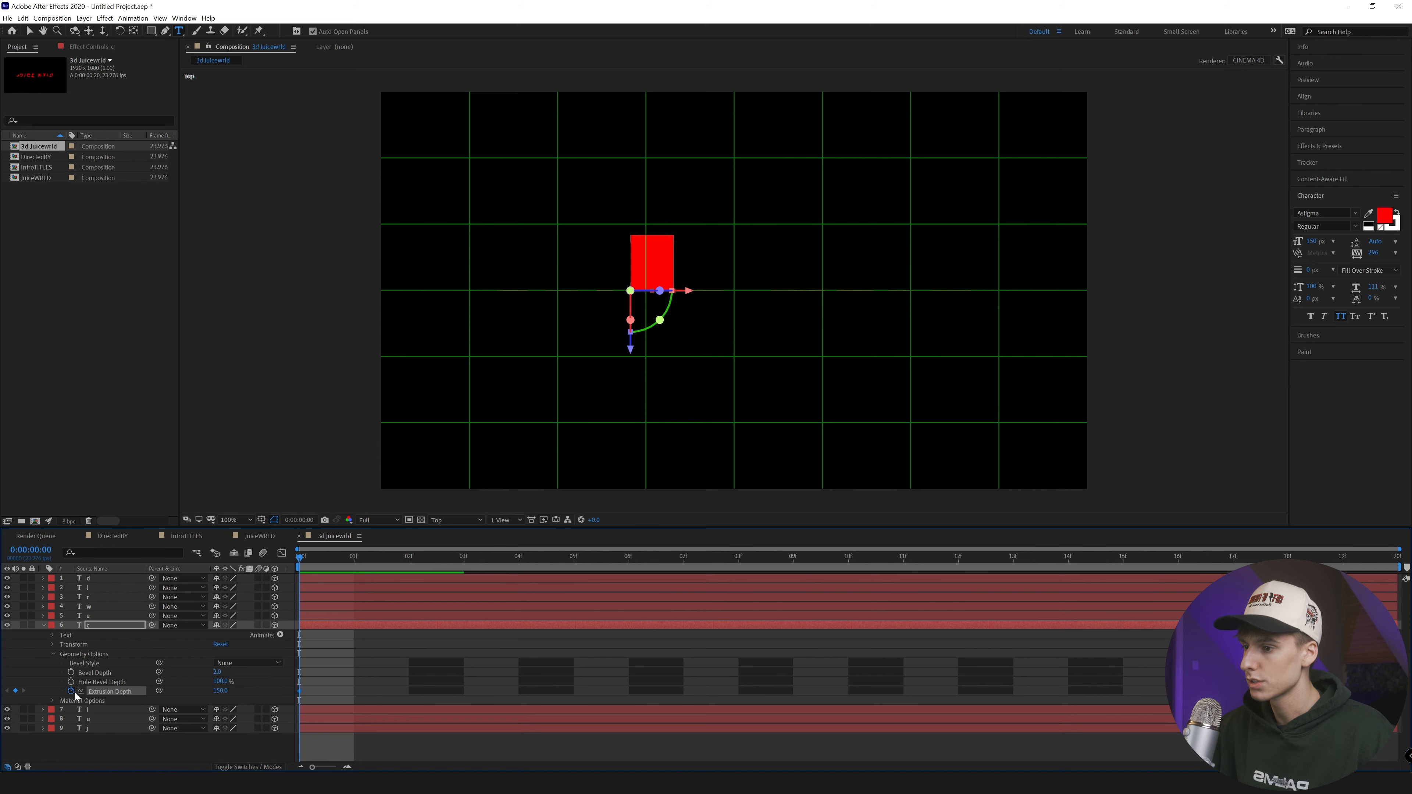
click(221, 691)
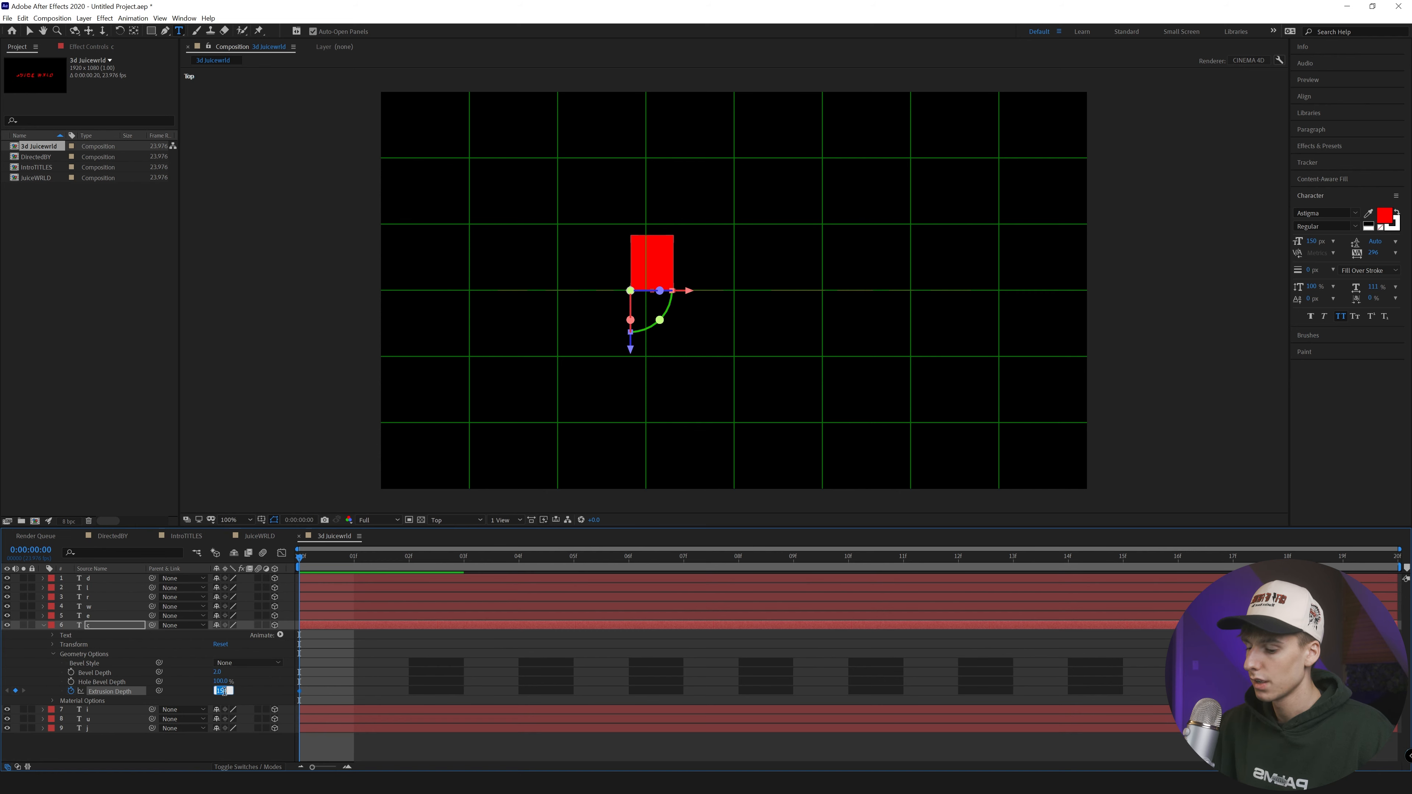
text(0)
click(286, 696)
Set the C letter's Extrusion Depth to 150 at frame 19 and move that keyframe to the composition's end
key(End)
click(217, 690)
text(150)
key(Return)
drag(1343, 692, 1409, 698)
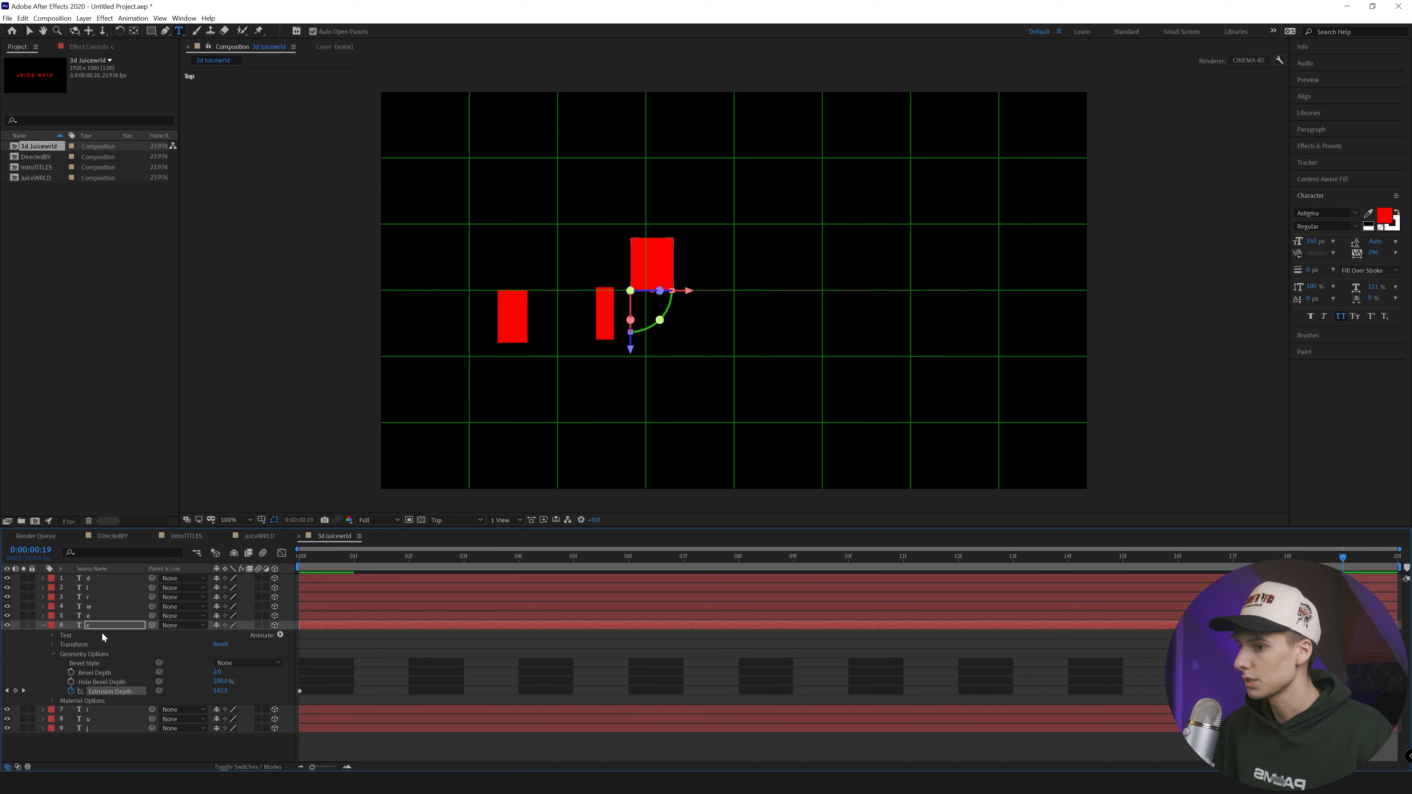
Keyframe the C letter's Position at the first frame and go to frame 19
key(p)
click(324, 557)
click(71, 634)
drag(739, 565, 1395, 566)
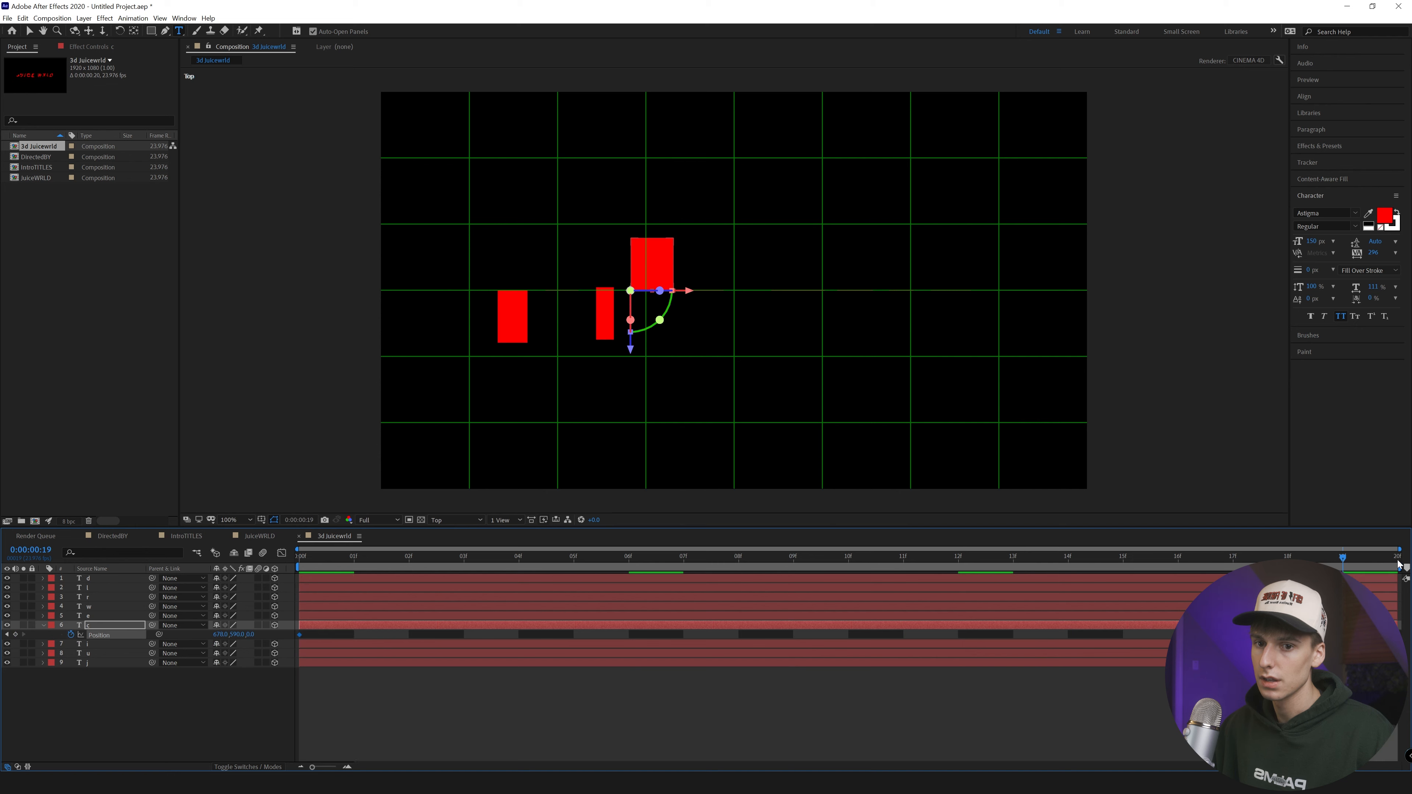
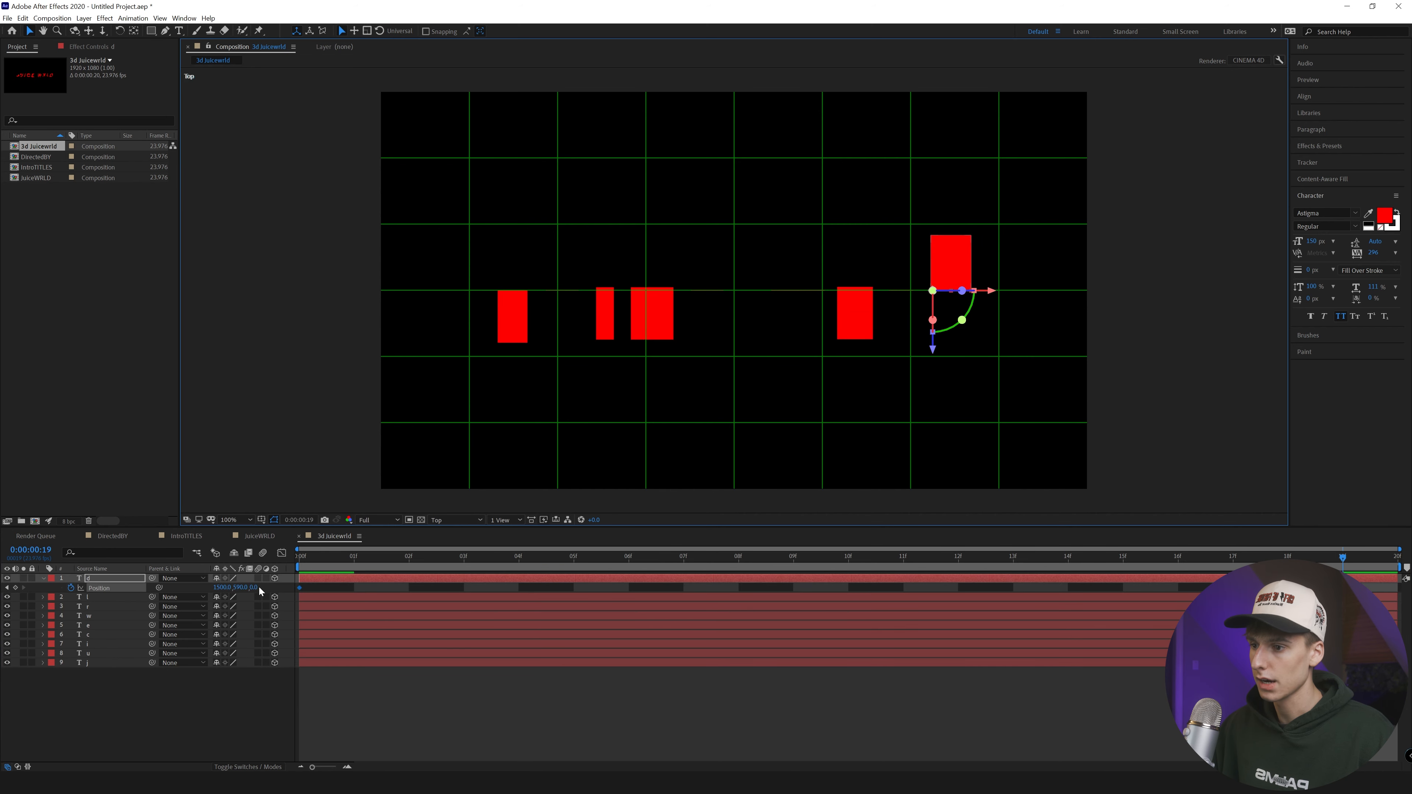
Shift the D letter's Z position to about -142 at frame 19, level with the other red letters
drag(254, 587, 182, 598)
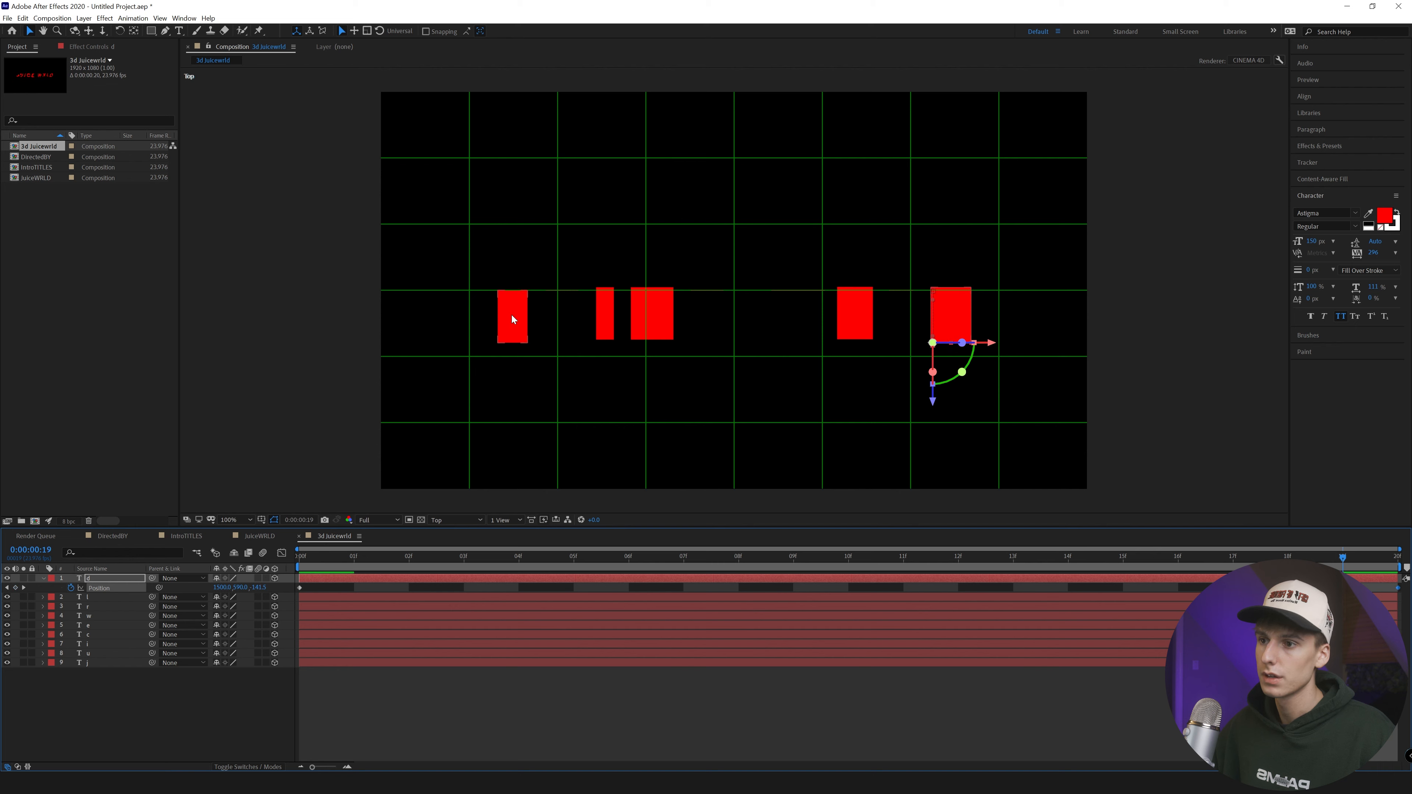
Switch the composition from the Top view to Active Camera and preview the extruding letters from the first frame
click(512, 319)
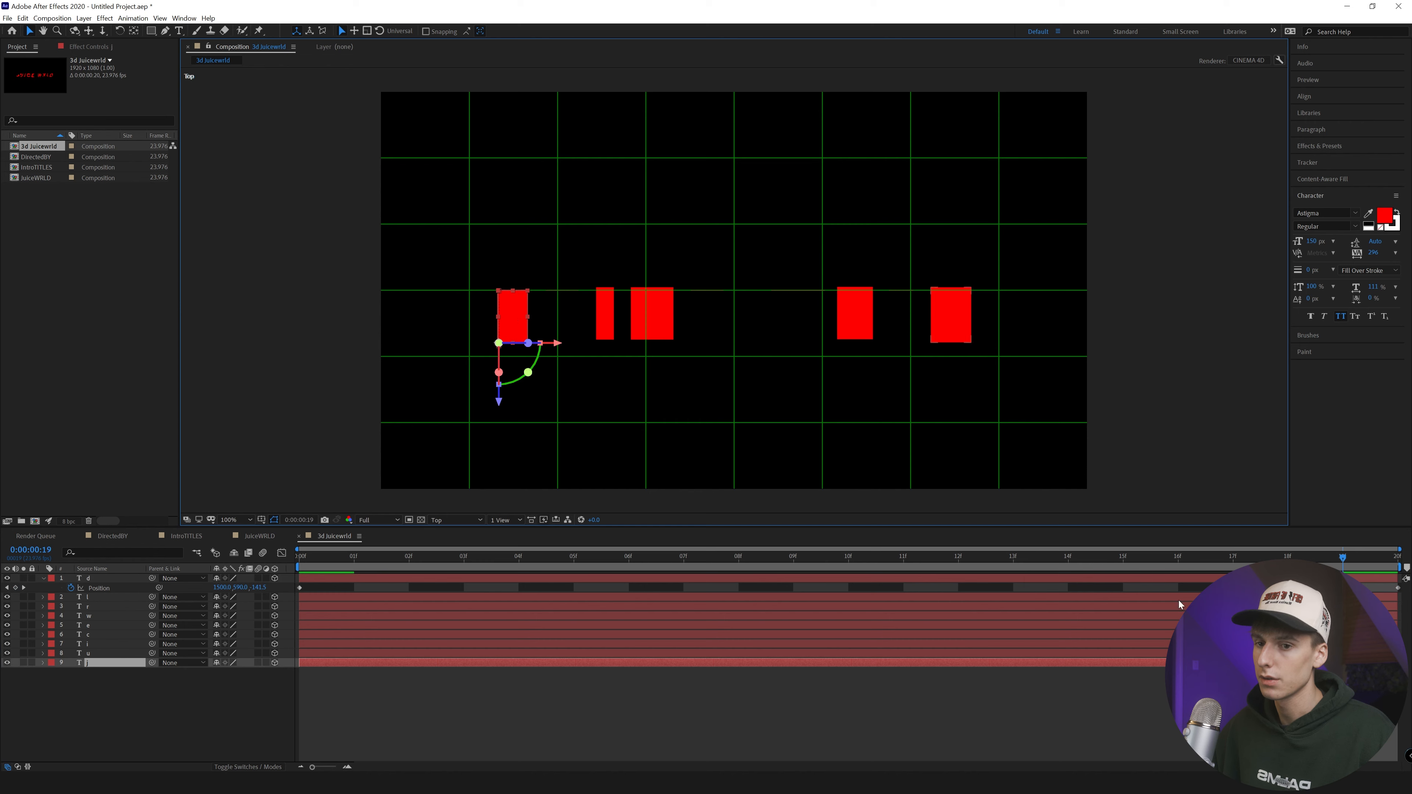
click(506, 520)
click(439, 520)
click(439, 520)
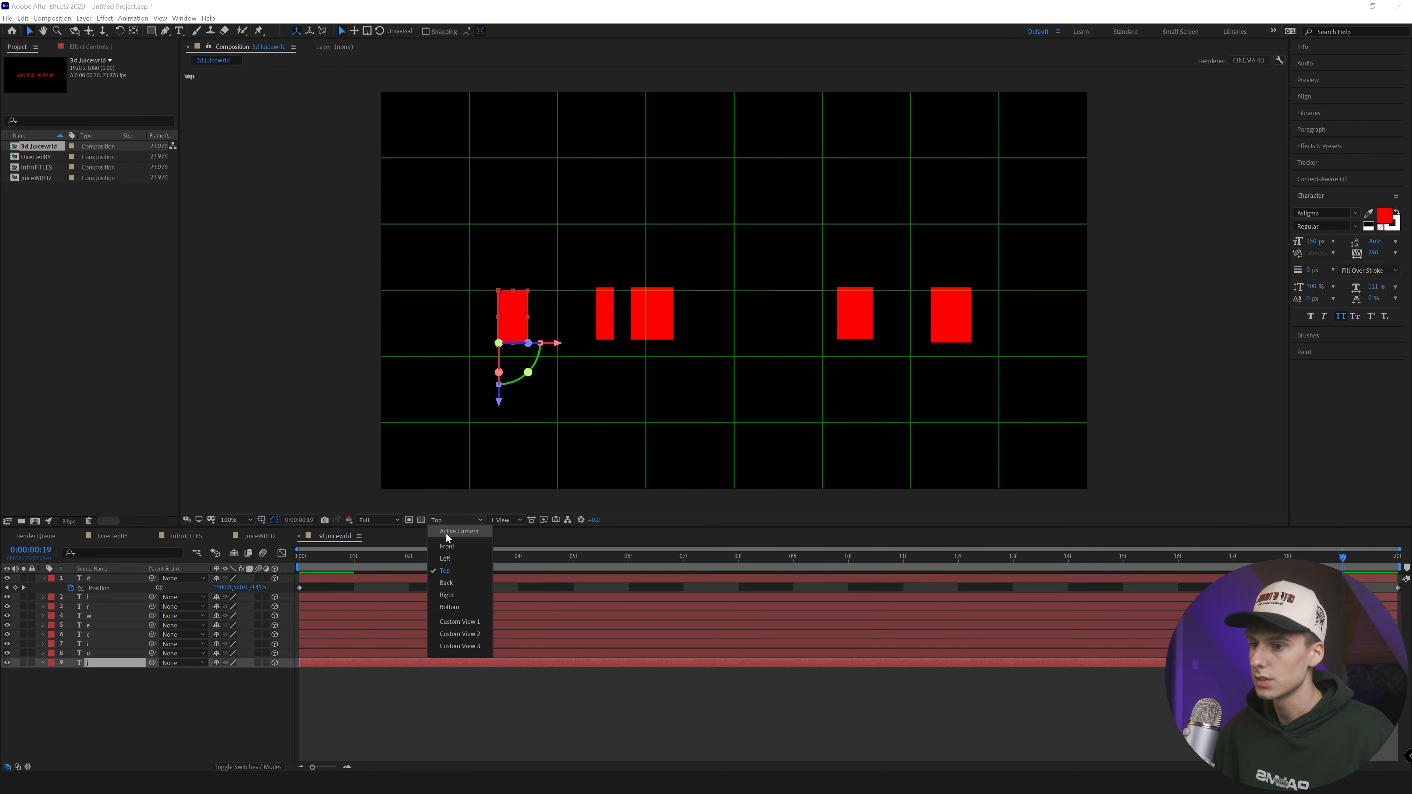
click(444, 534)
click(345, 568)
key(space)
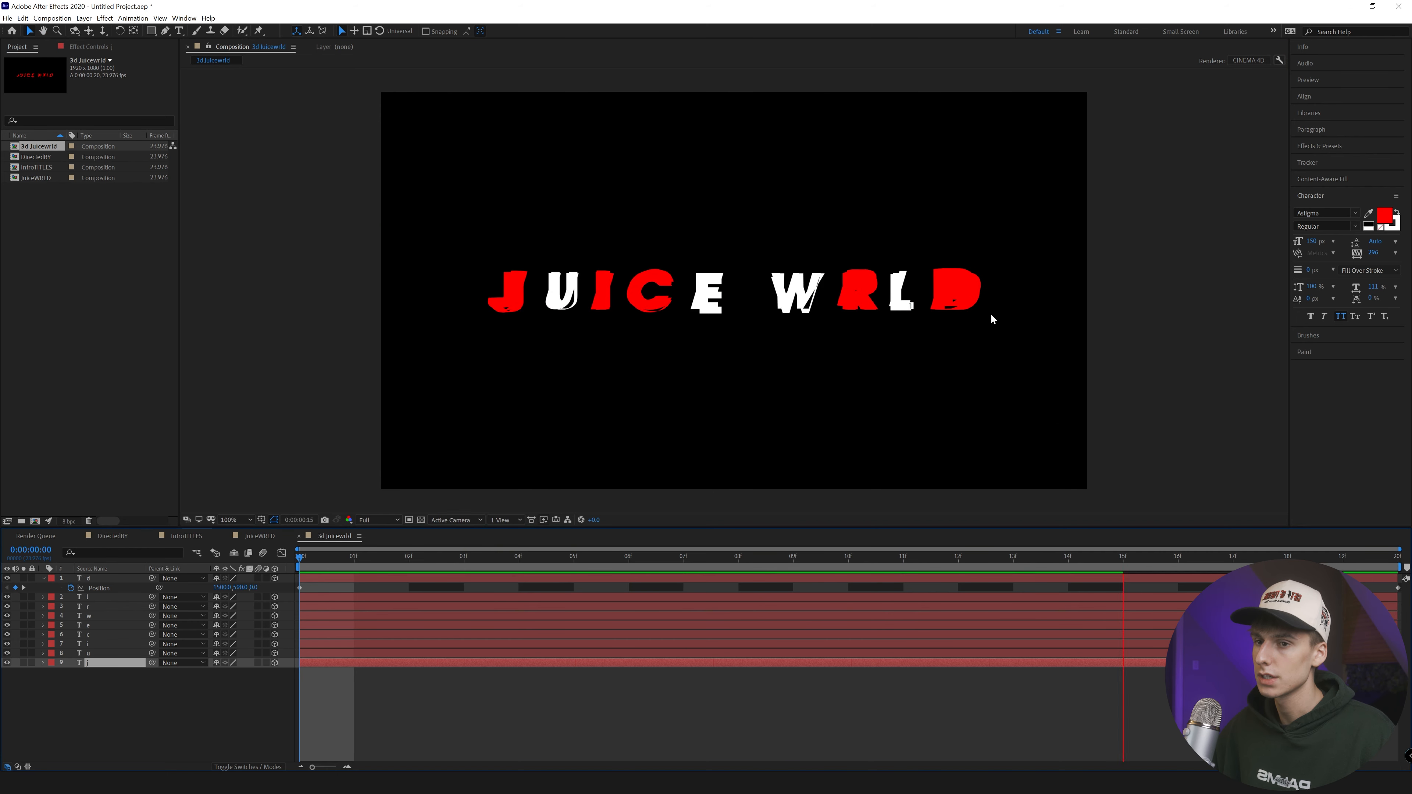
key(space)
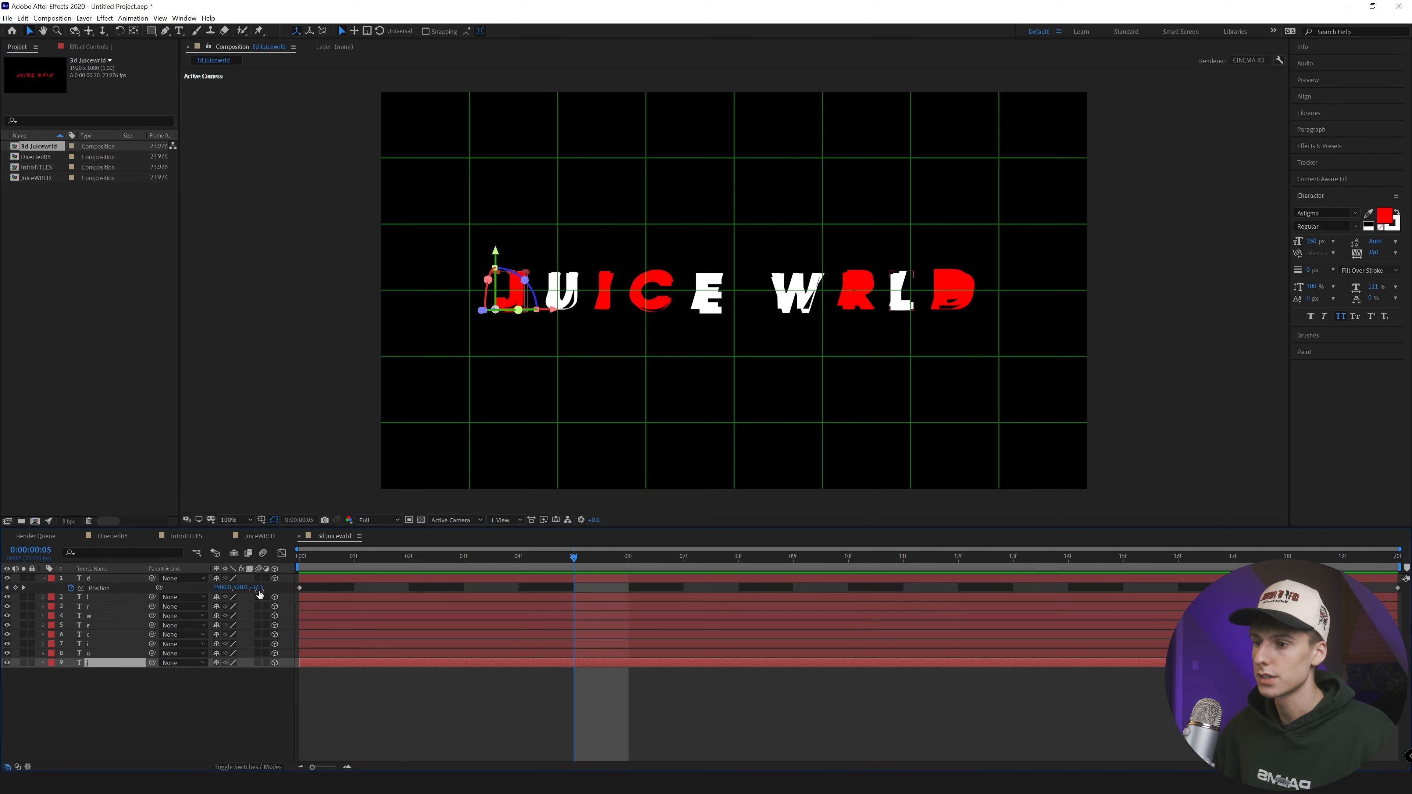
Add a new camera layer to the 3d Juicewrld composition, accepting the offered camera settings
right_click(76, 563)
mouse_move(185, 570)
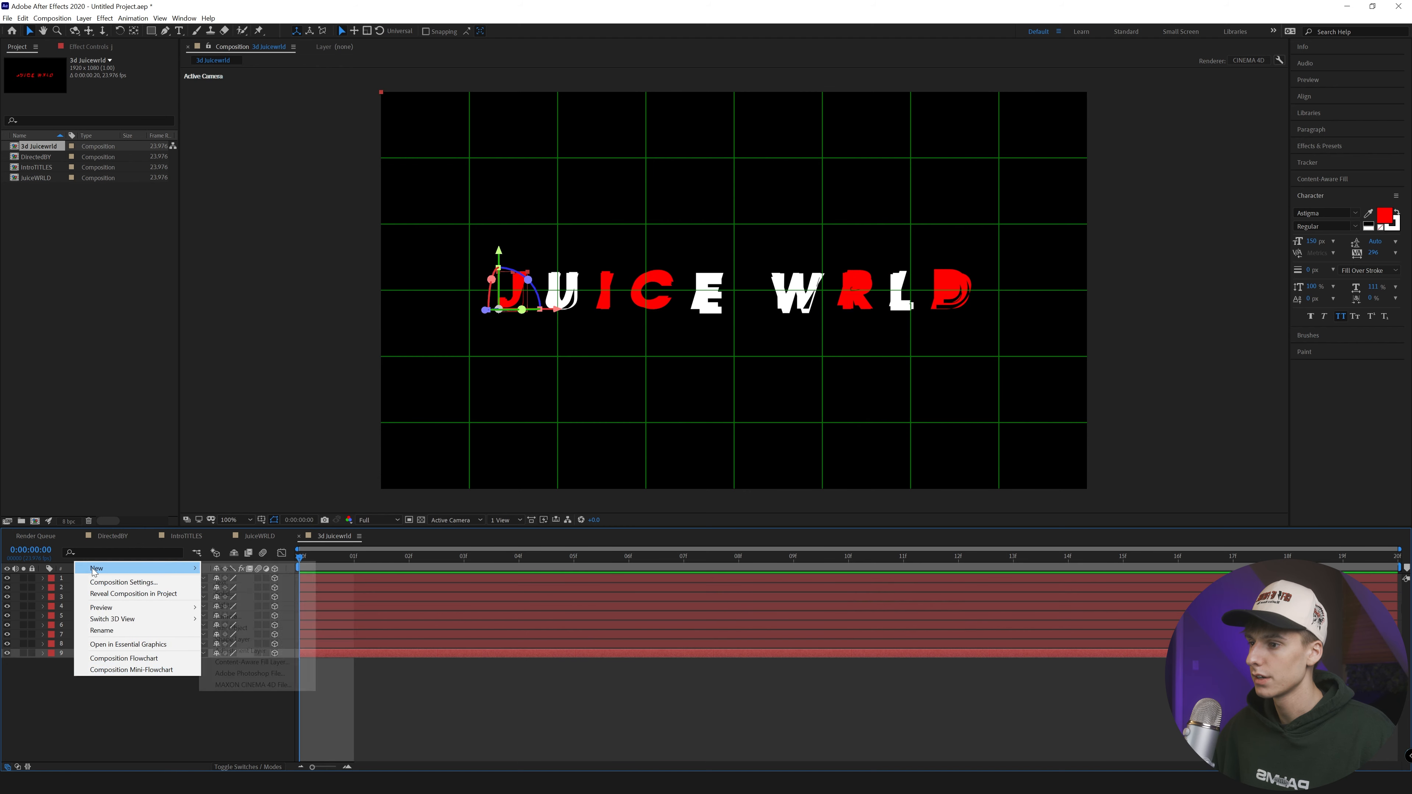
click(228, 616)
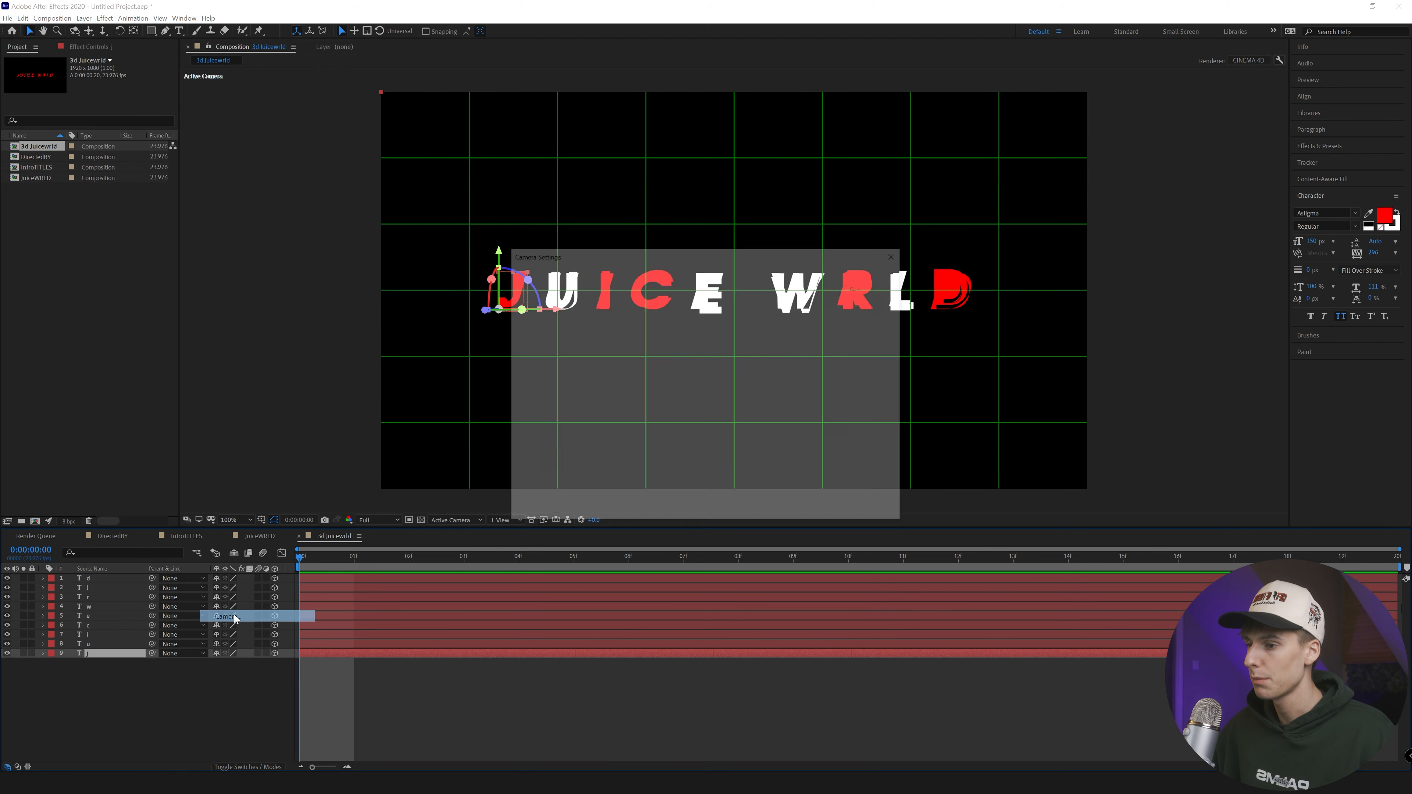
click(818, 510)
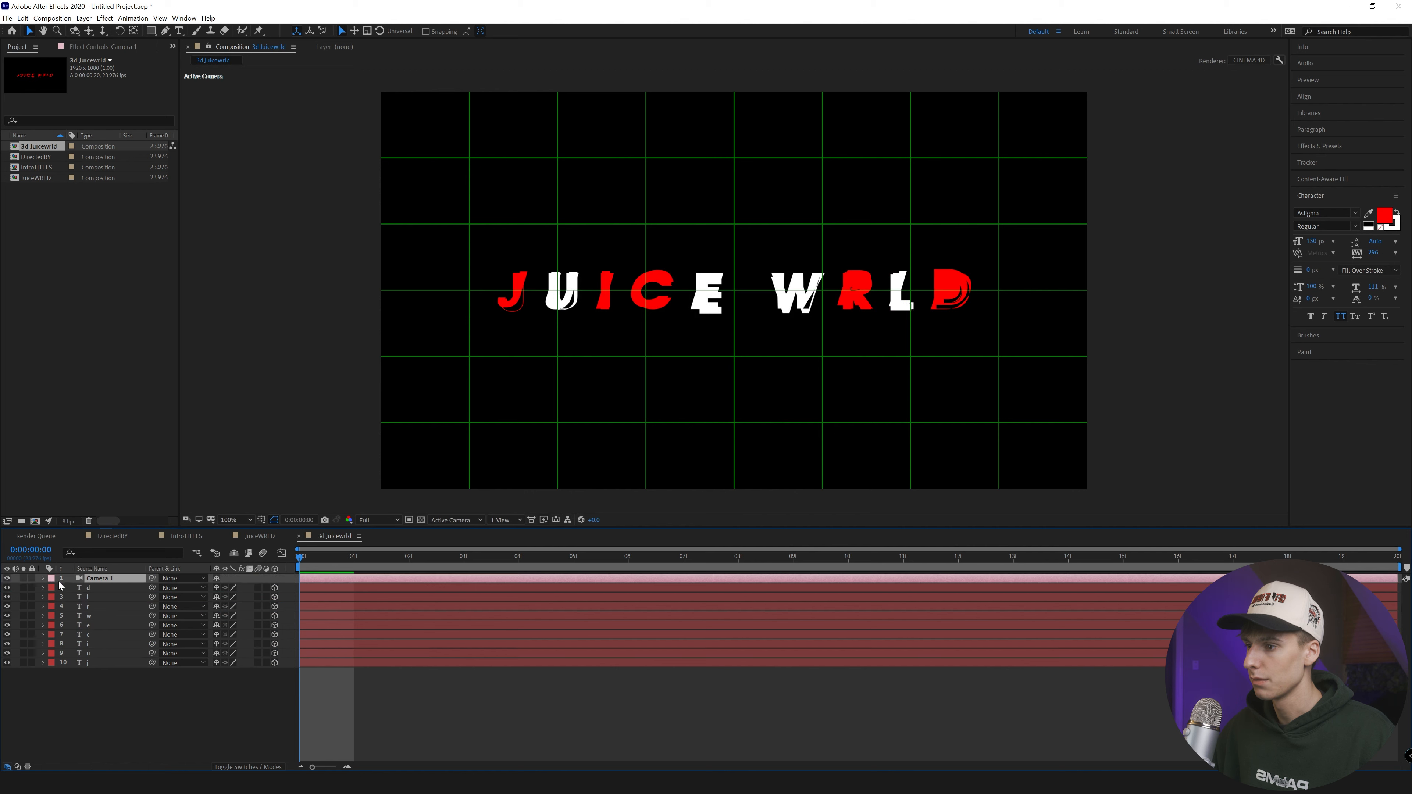
Keyframe Camera 1's Position at the first frame and set its Z position to about -1190 at frame 19
click(43, 578)
click(52, 588)
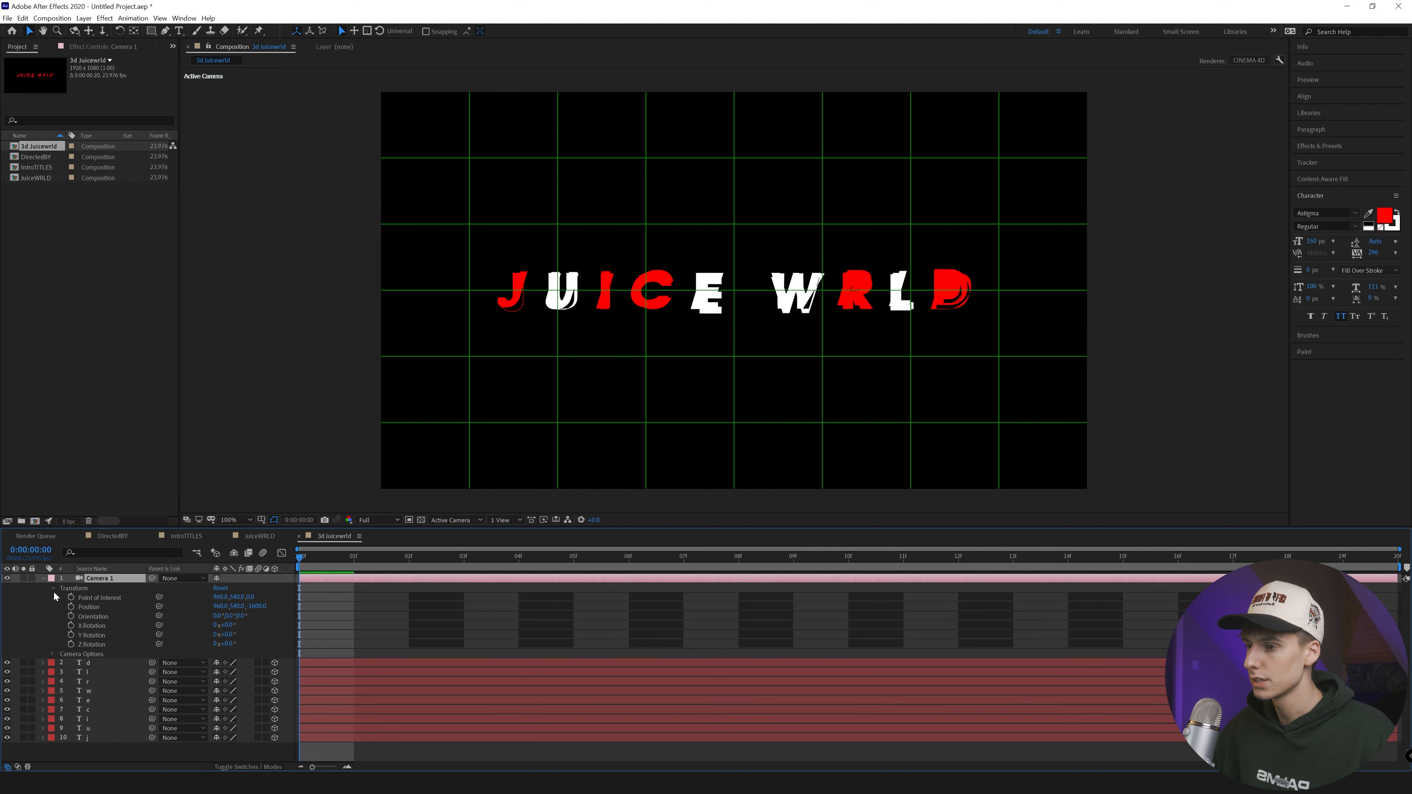
click(72, 606)
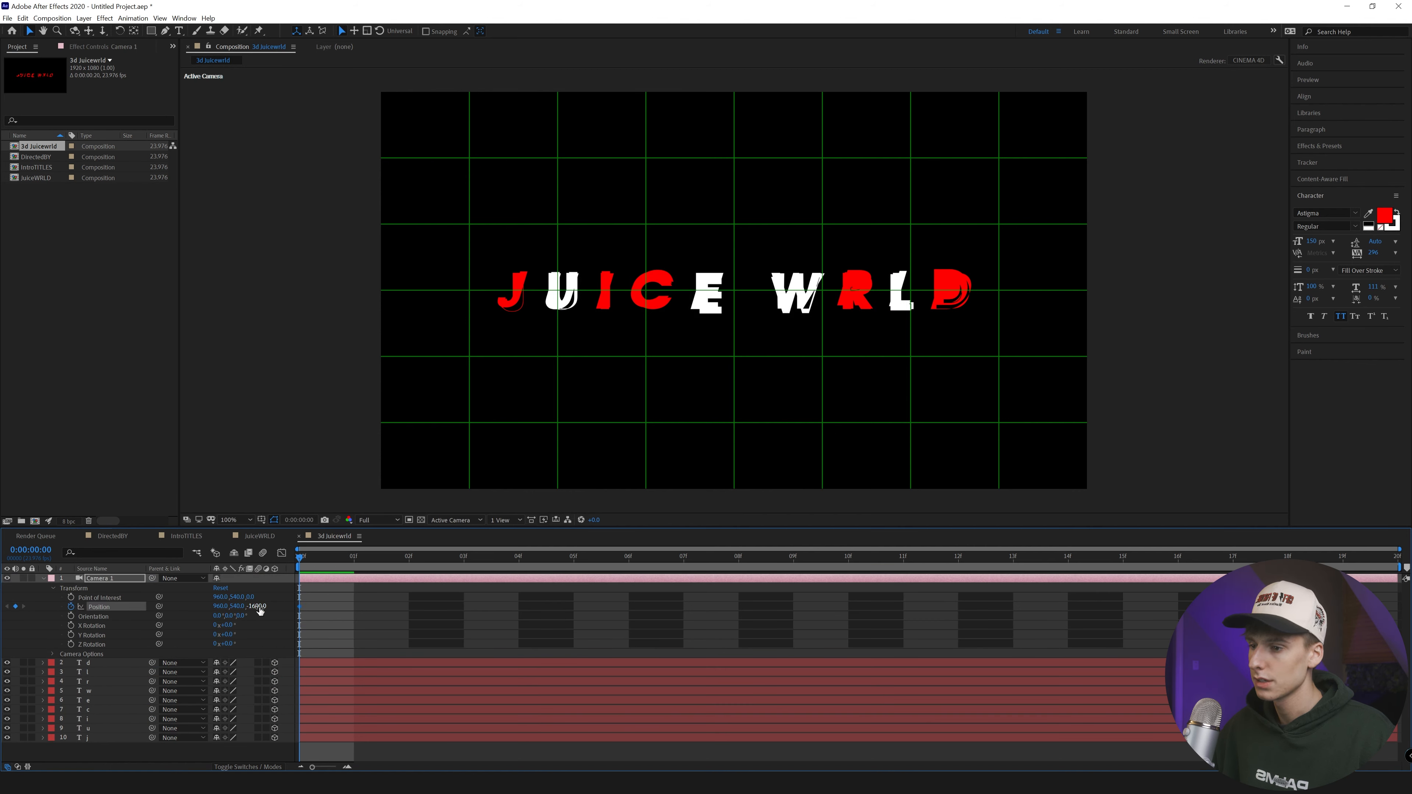
click(1343, 556)
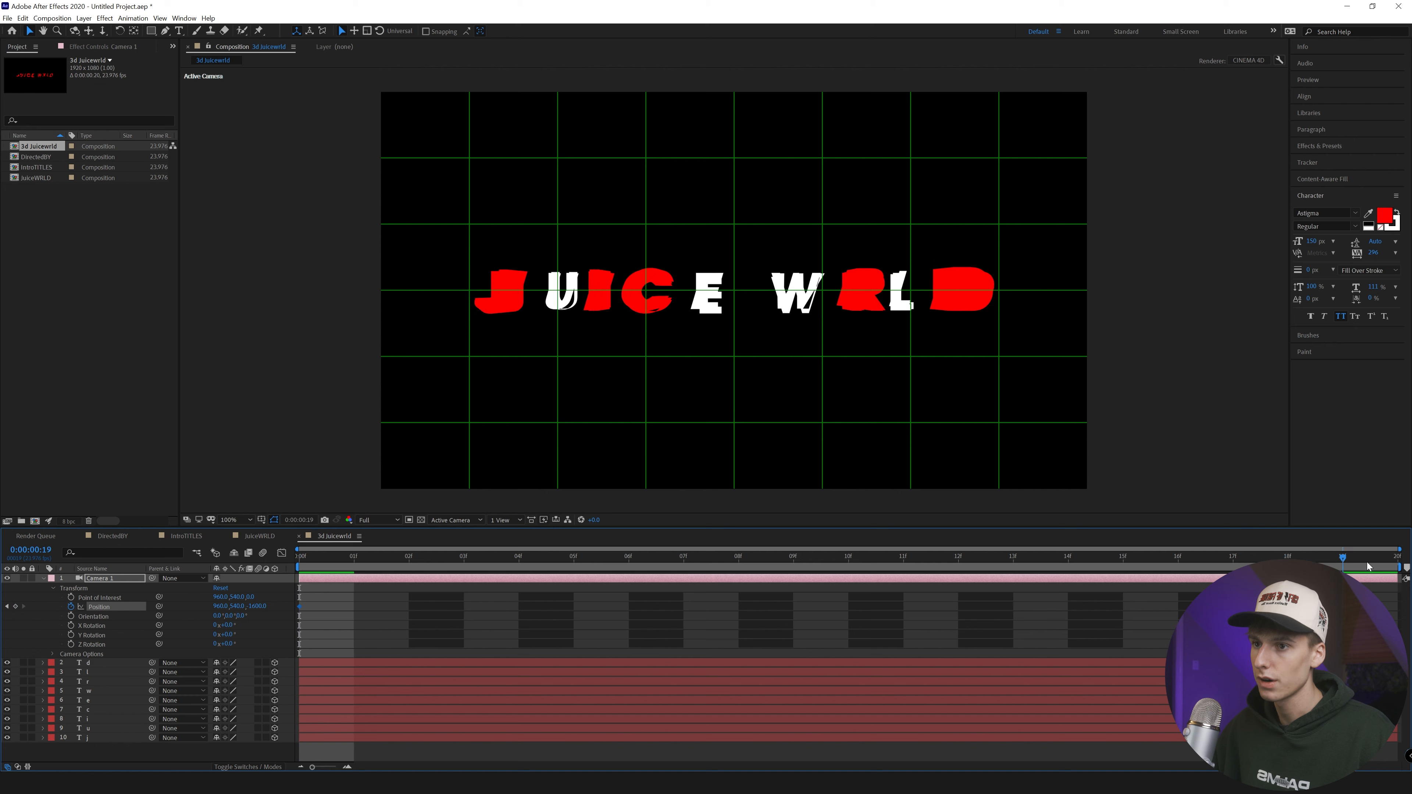
drag(259, 610, 477, 600)
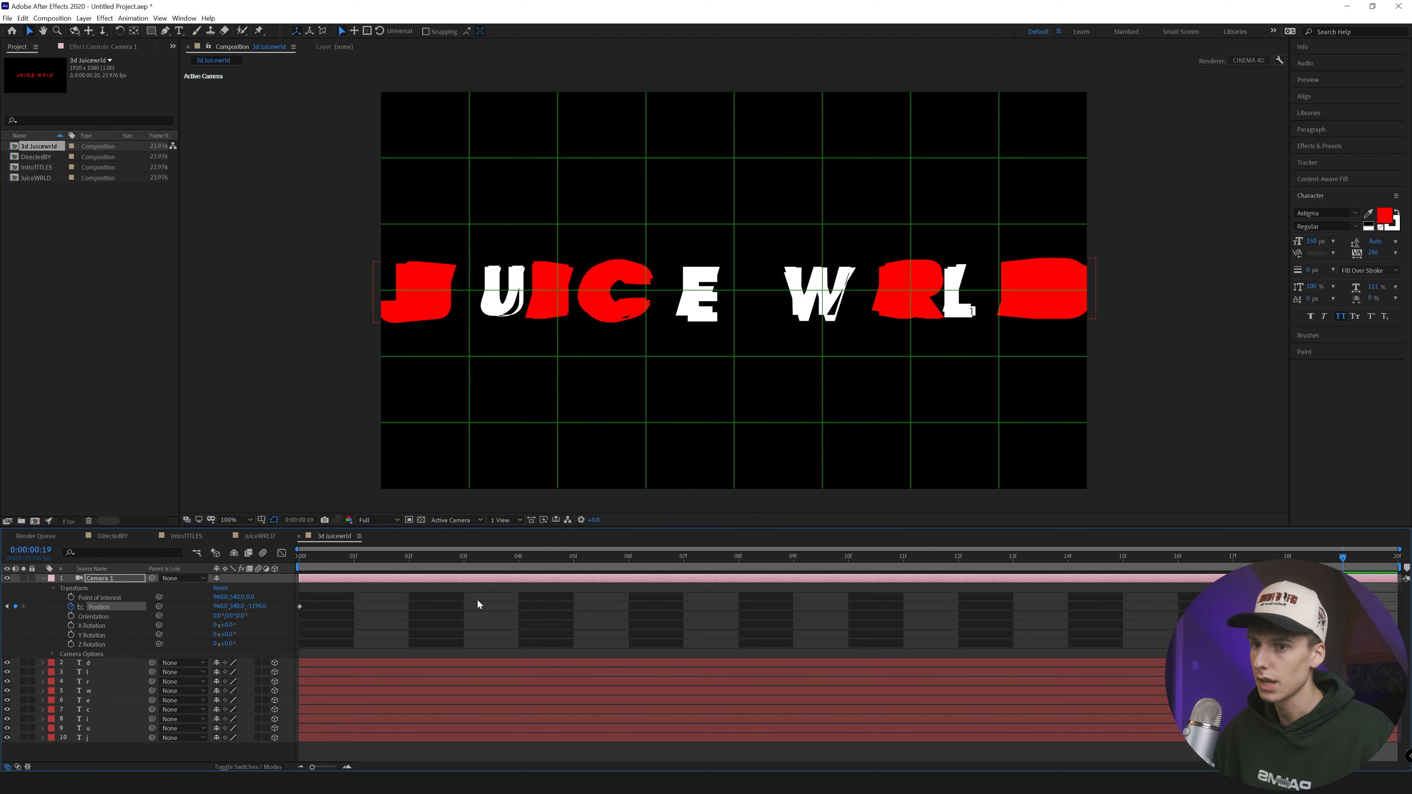
key(space)
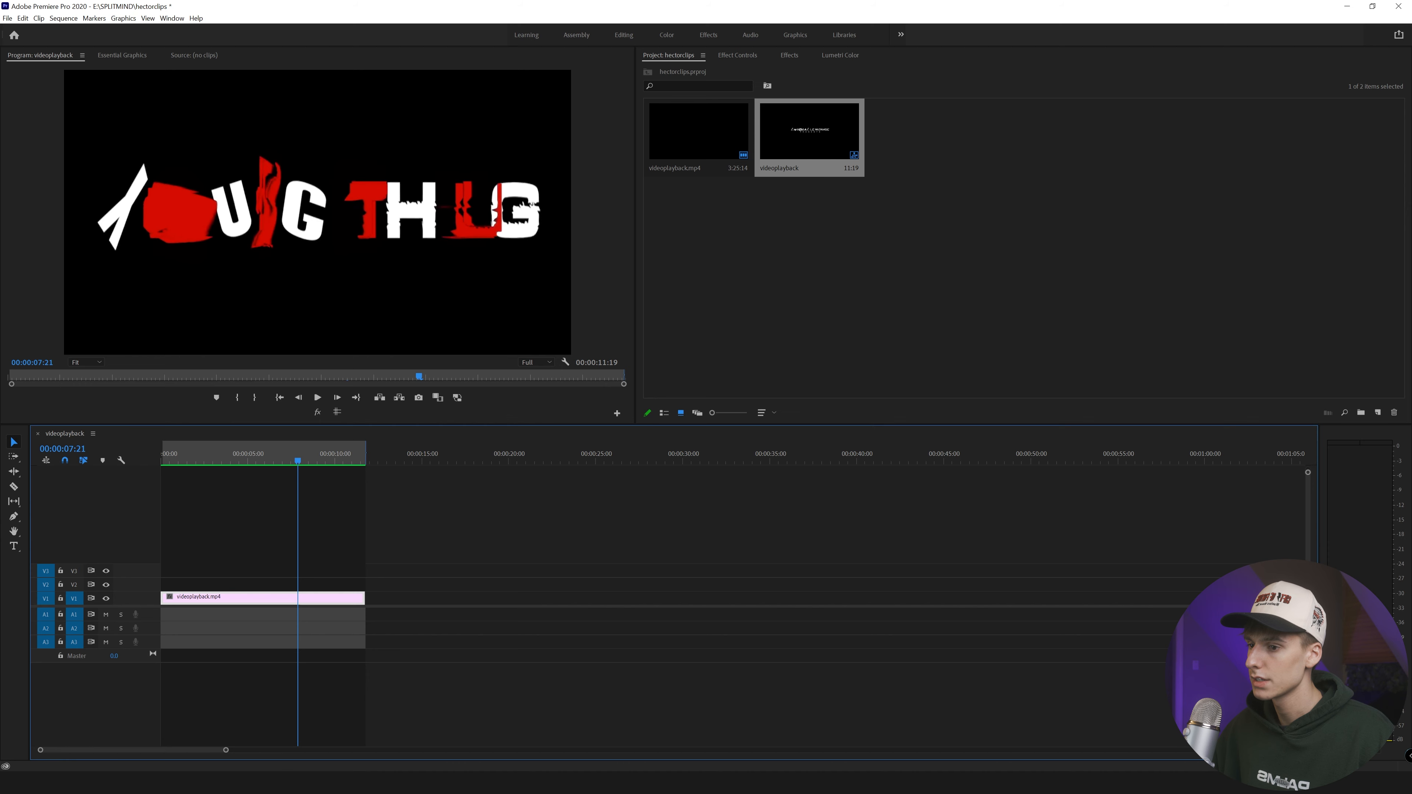
Review the reference titles in Premiere Pro, and compare them with the camera push-in back in After Effects
drag(295, 460, 246, 463)
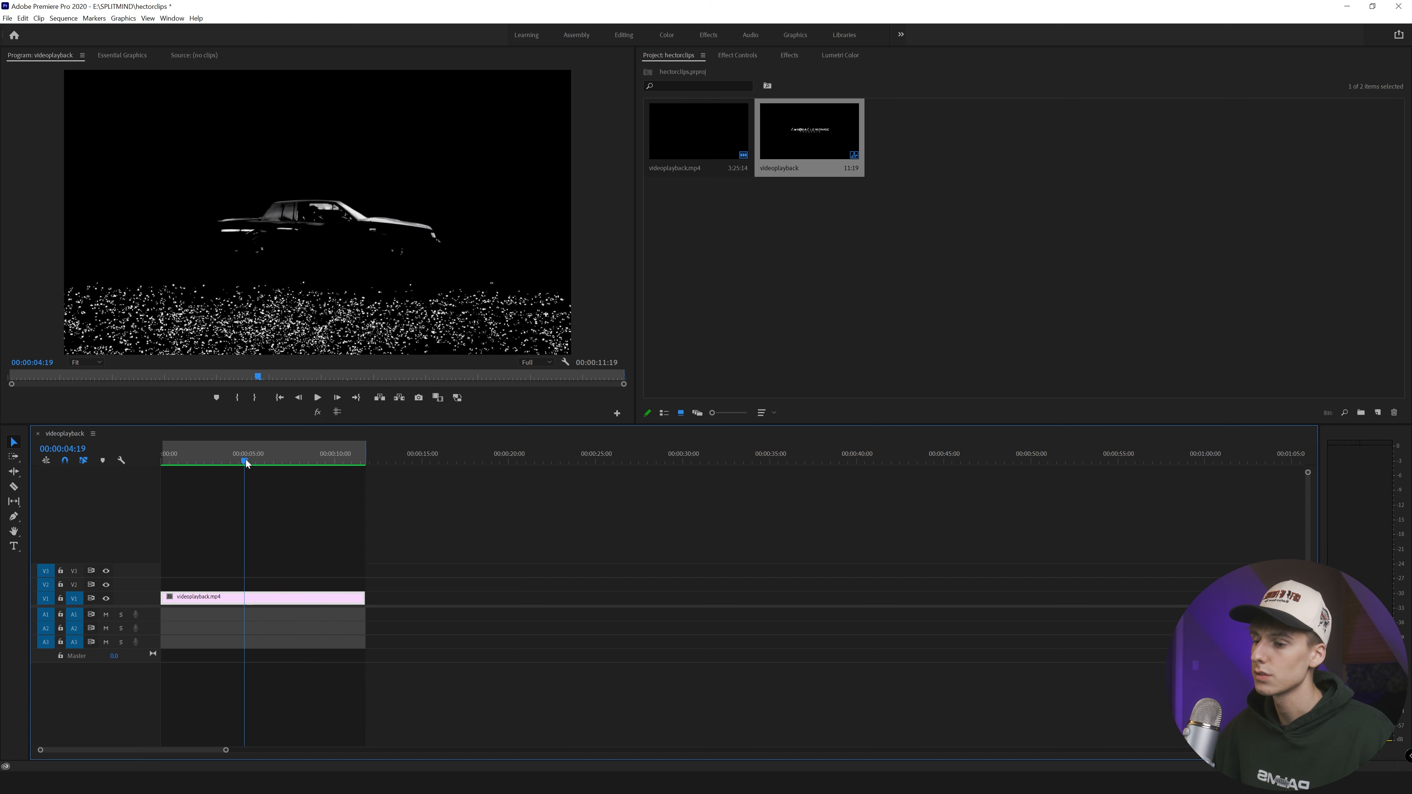
click(600, 783)
drag(684, 572, 881, 568)
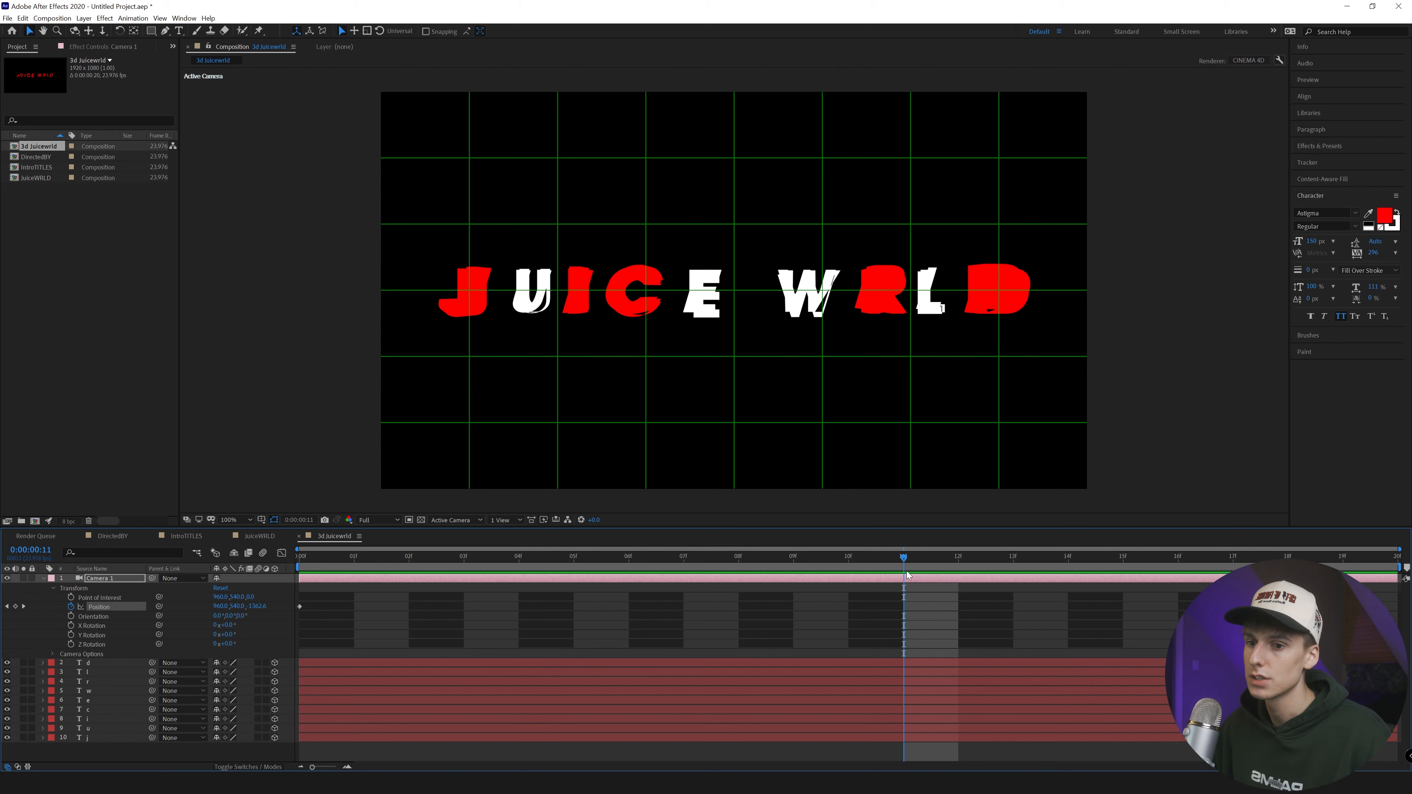
key(Page_Down)
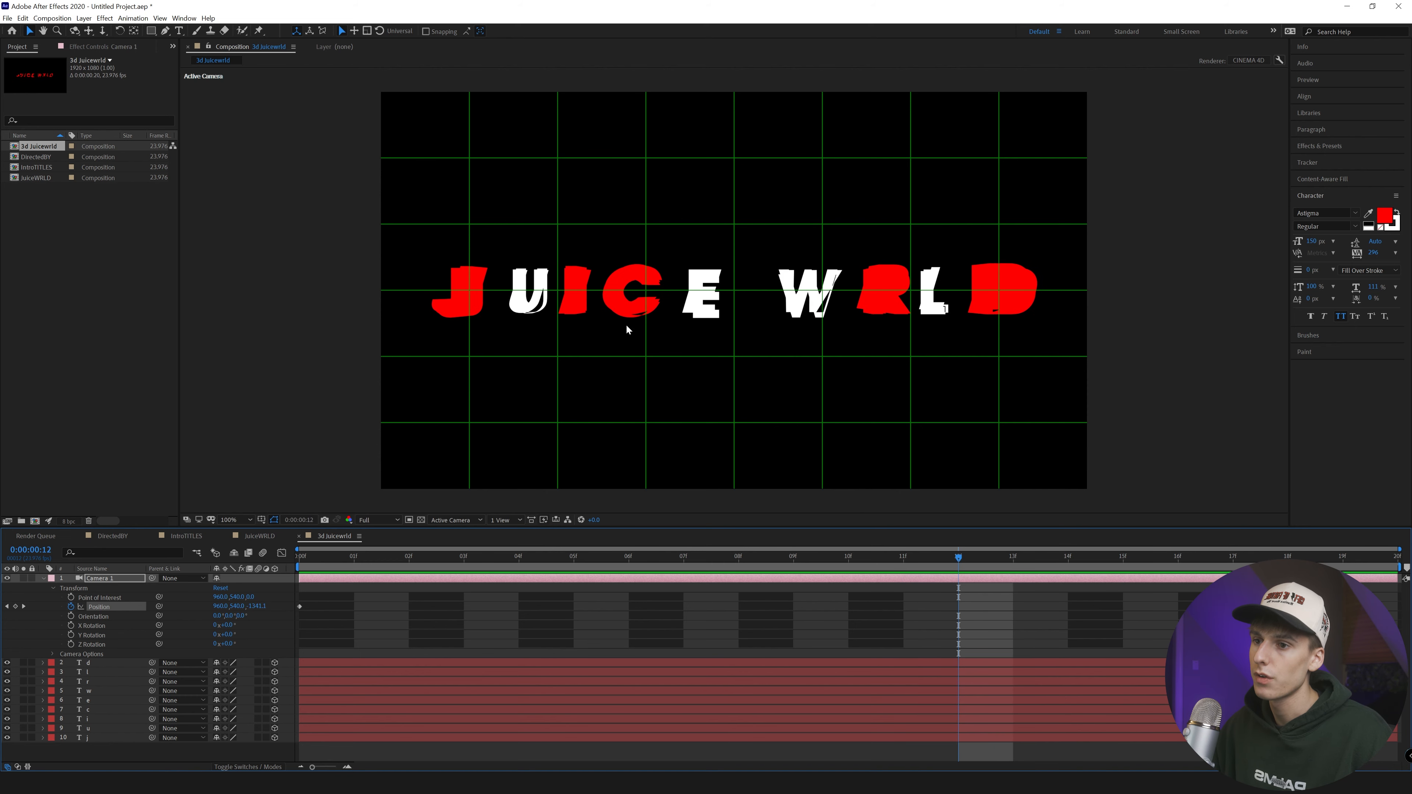
drag(958, 558, 303, 564)
key(space)
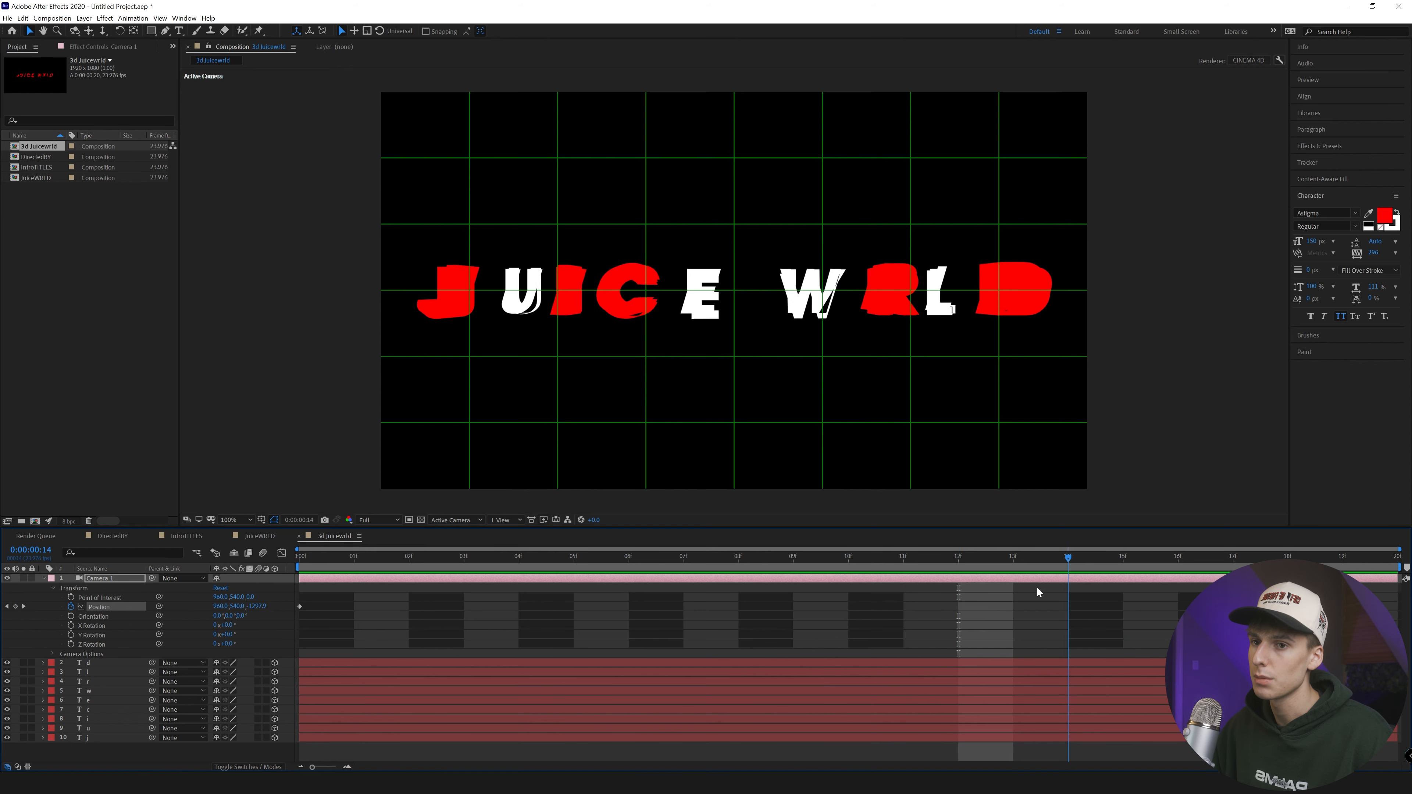
Try rotating the C letter about its Y axis, preview the result and undo the rotation
click(44, 579)
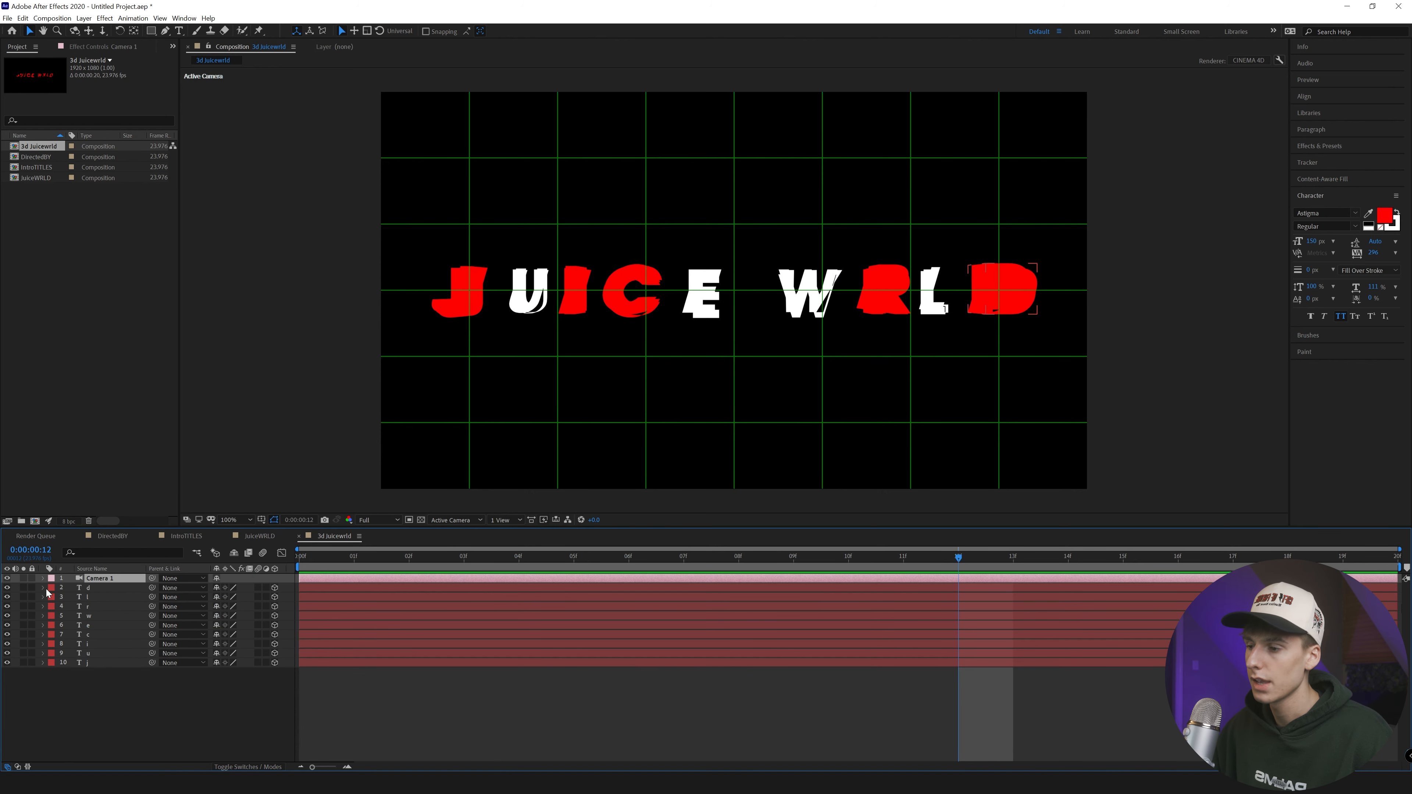
click(44, 589)
click(44, 589)
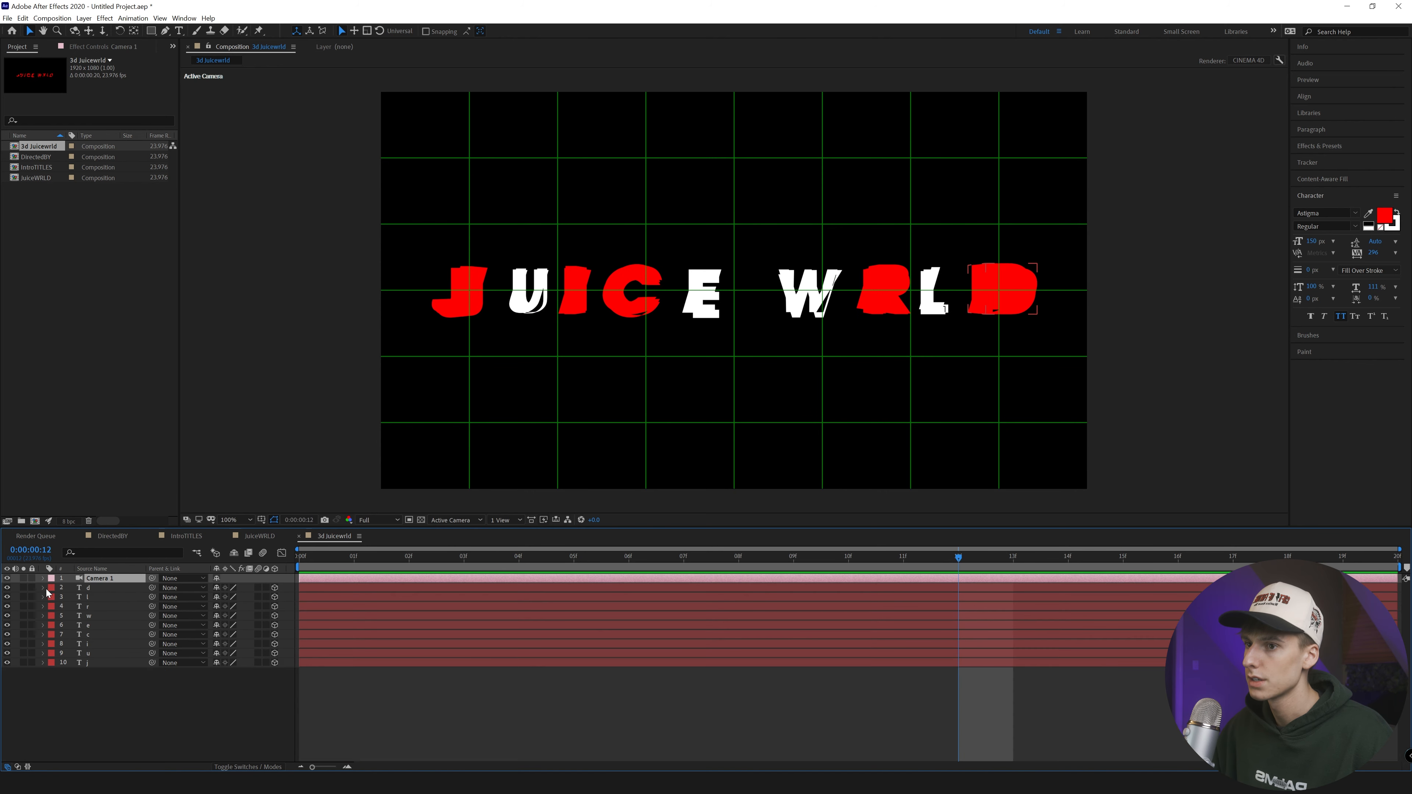
click(43, 635)
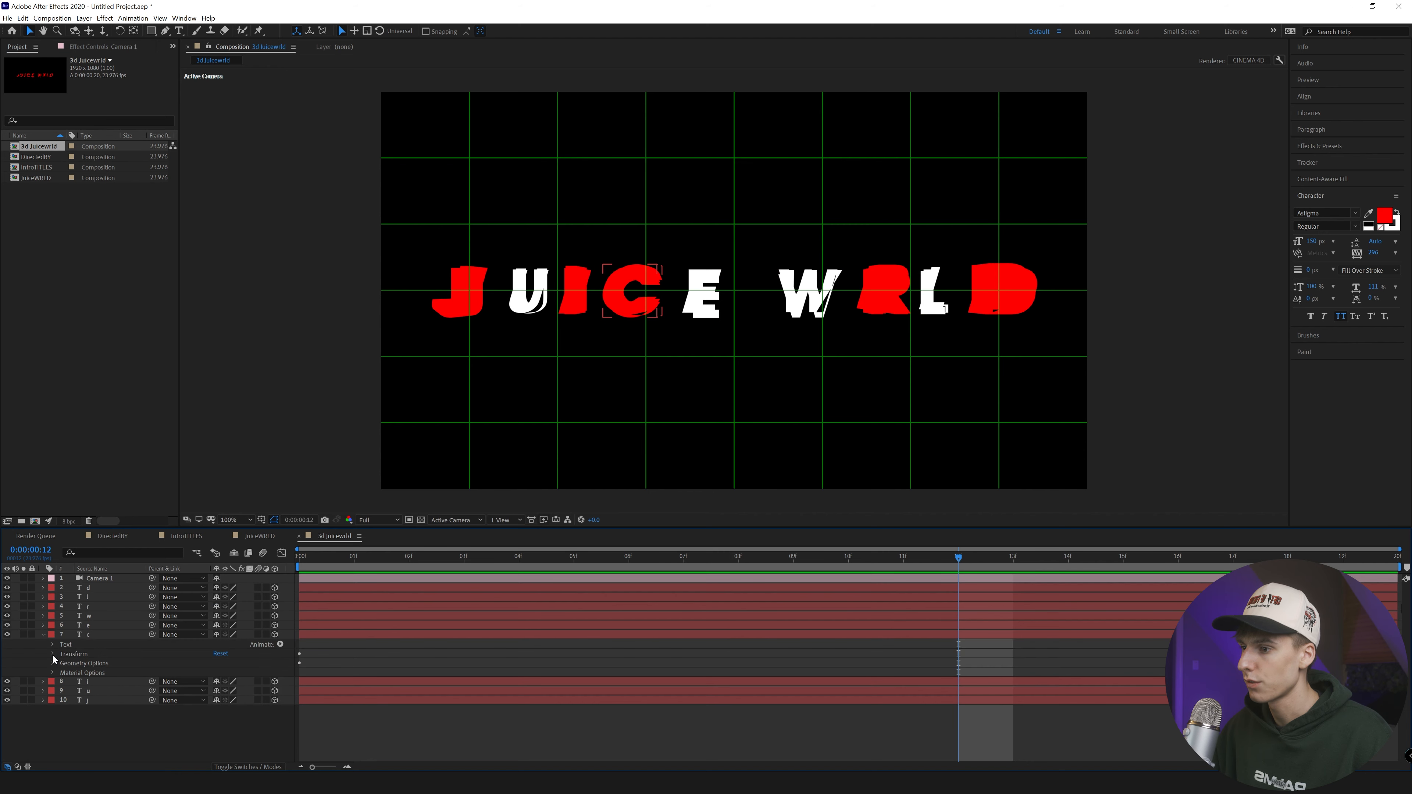
click(53, 653)
drag(232, 713, 218, 711)
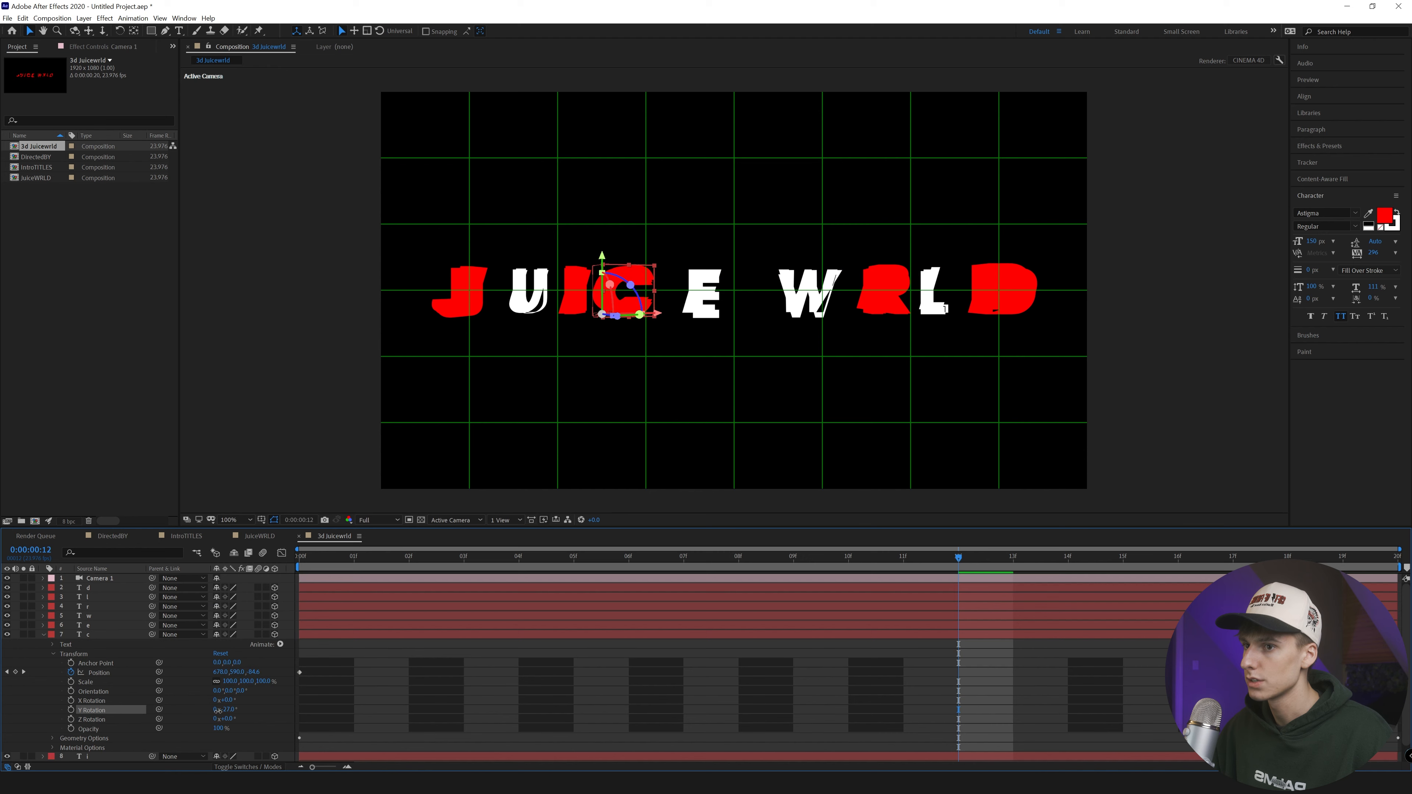
key(space)
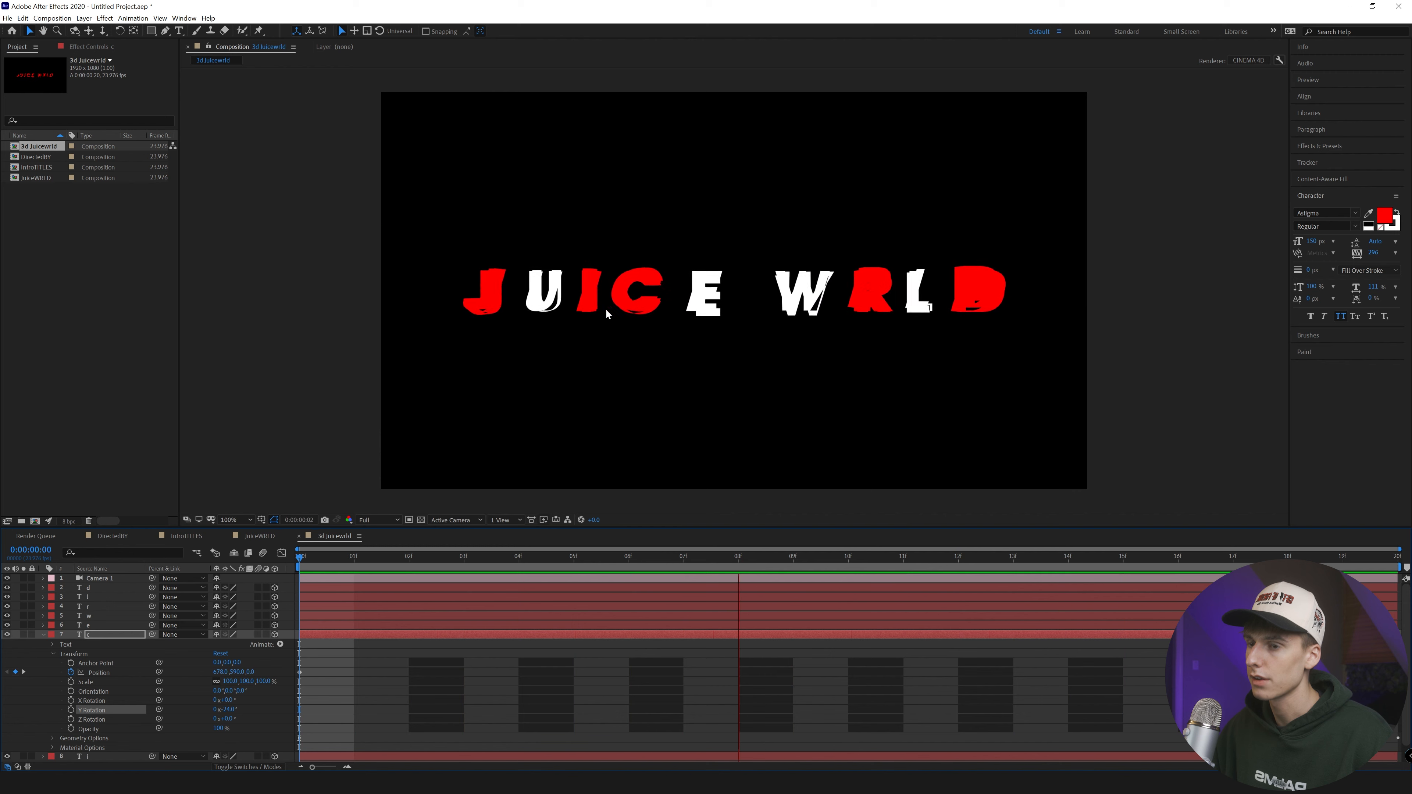
drag(647, 559, 880, 582)
key(ctrl+z)
key(space)
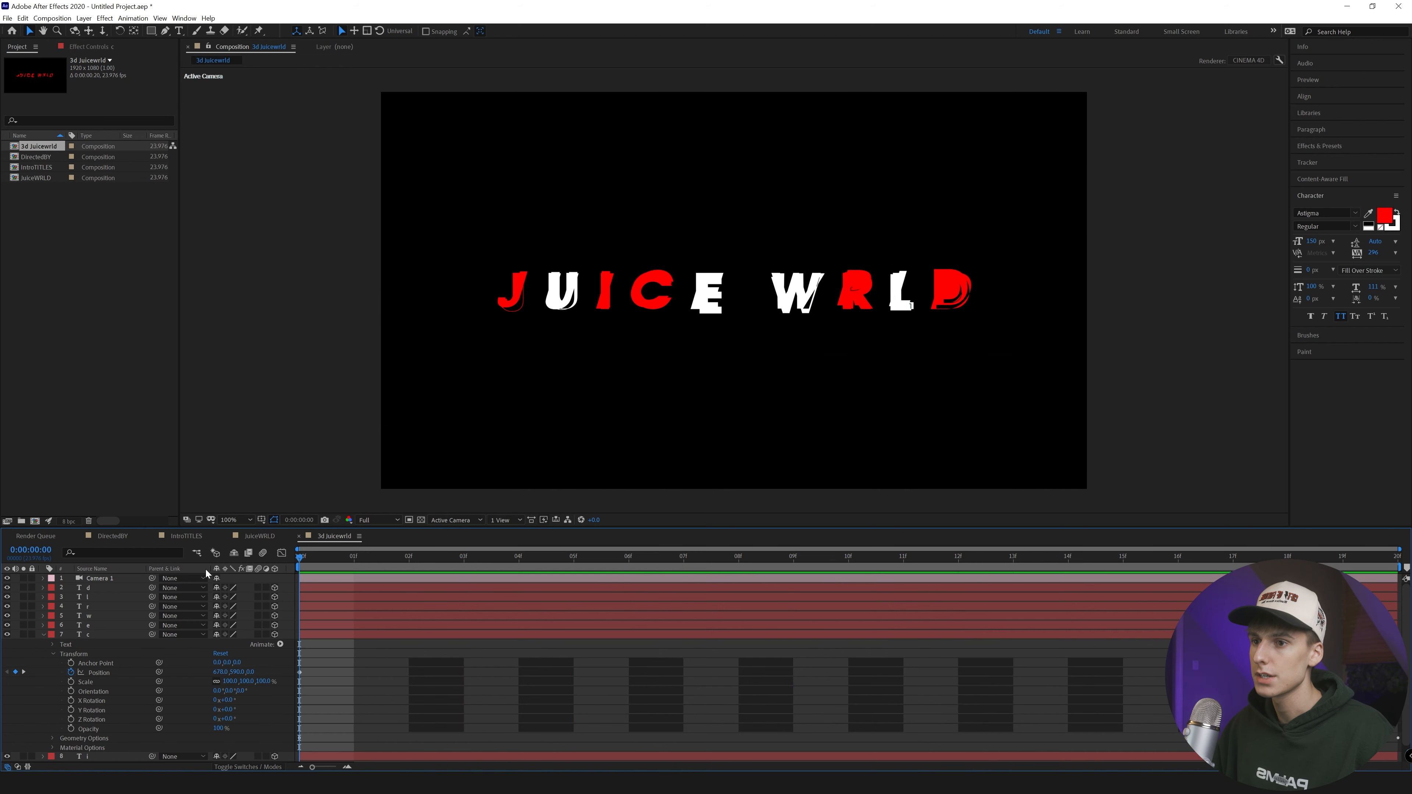
key(space)
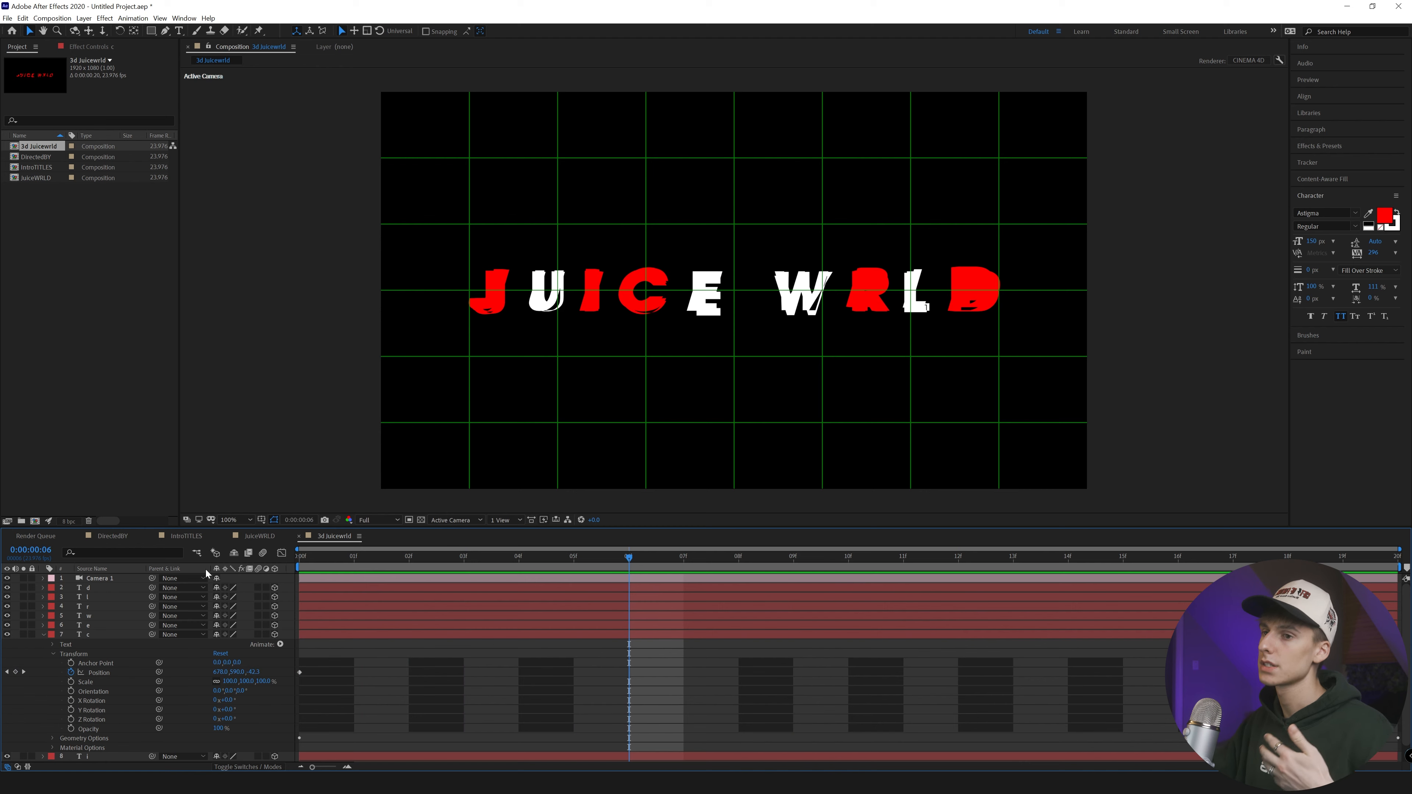
key(ctrl+s)
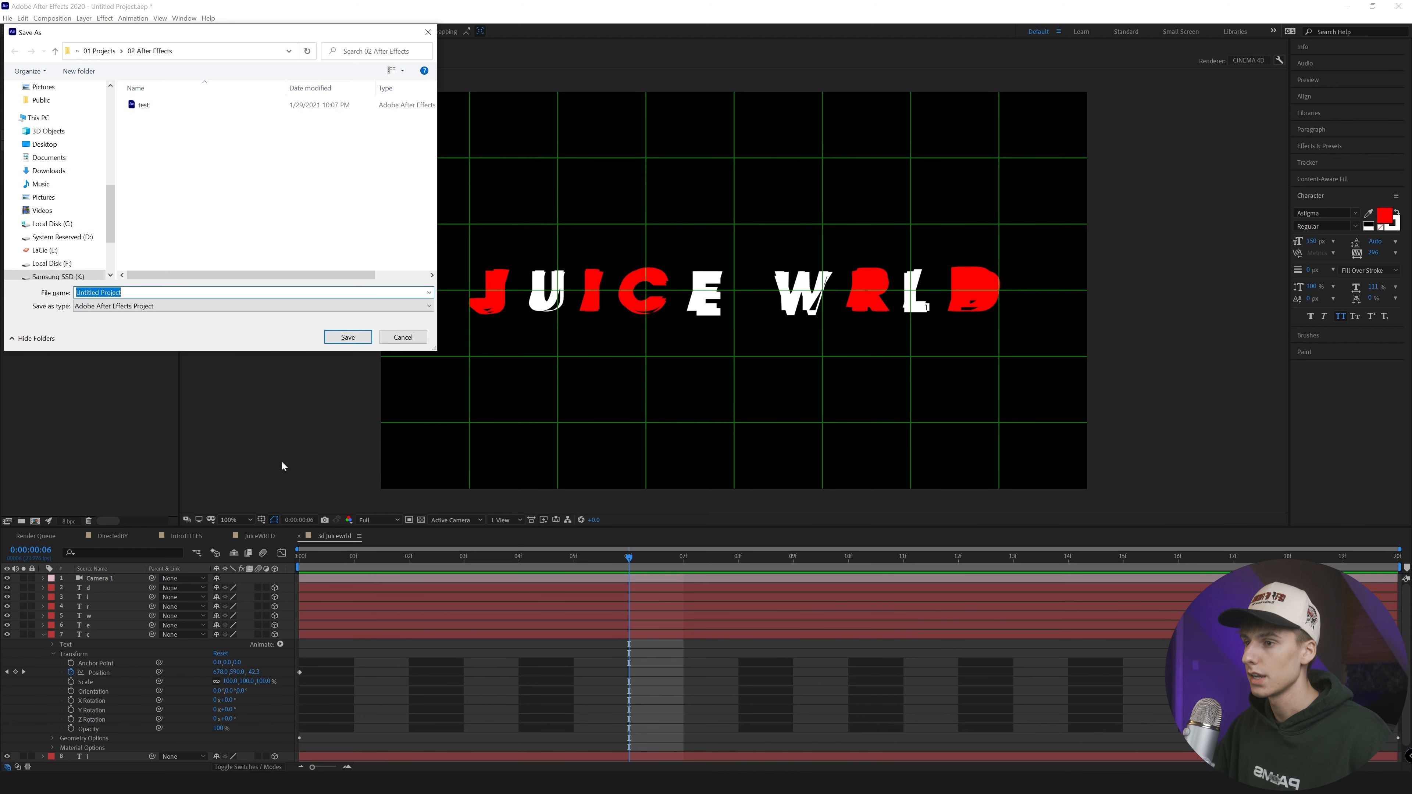
click(385, 340)
click(54, 655)
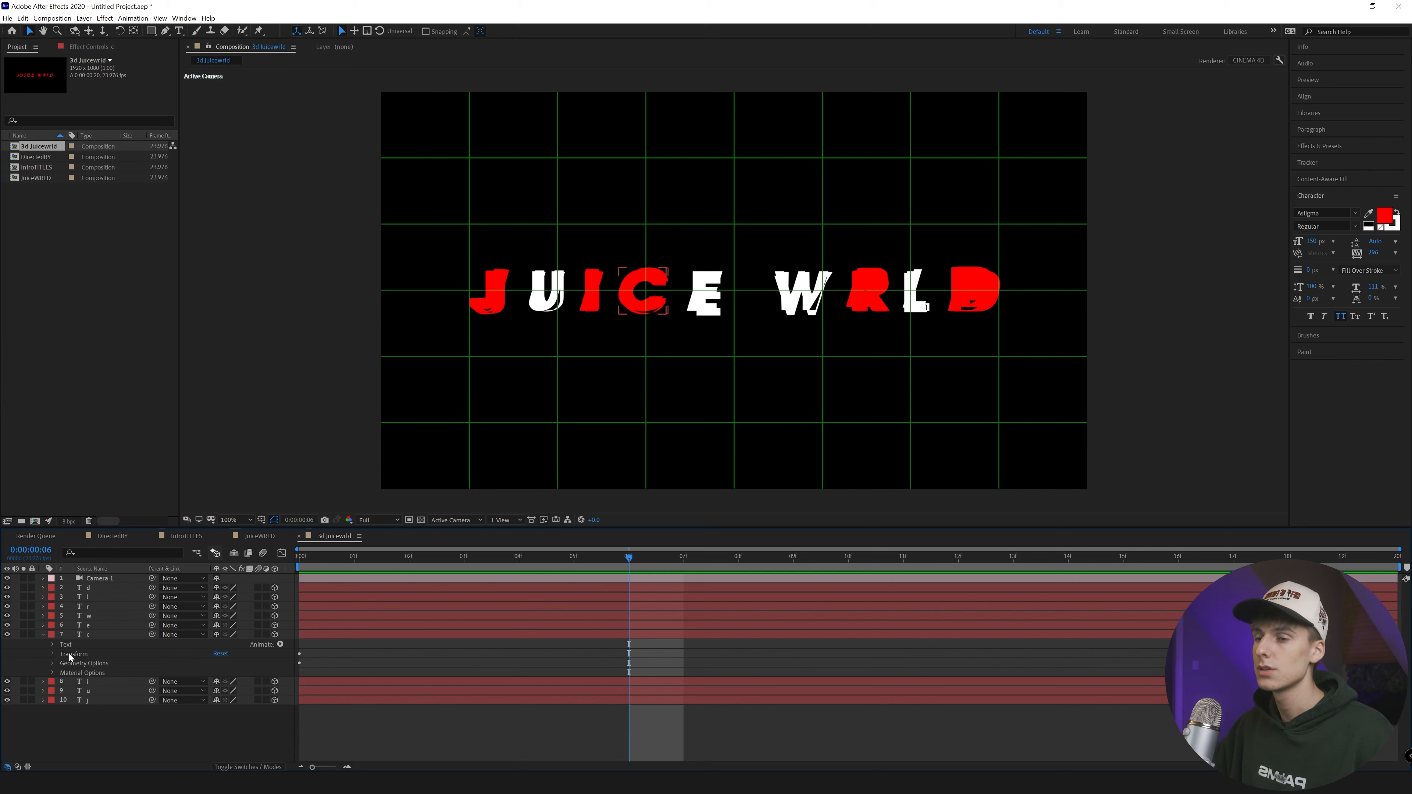
key(space)
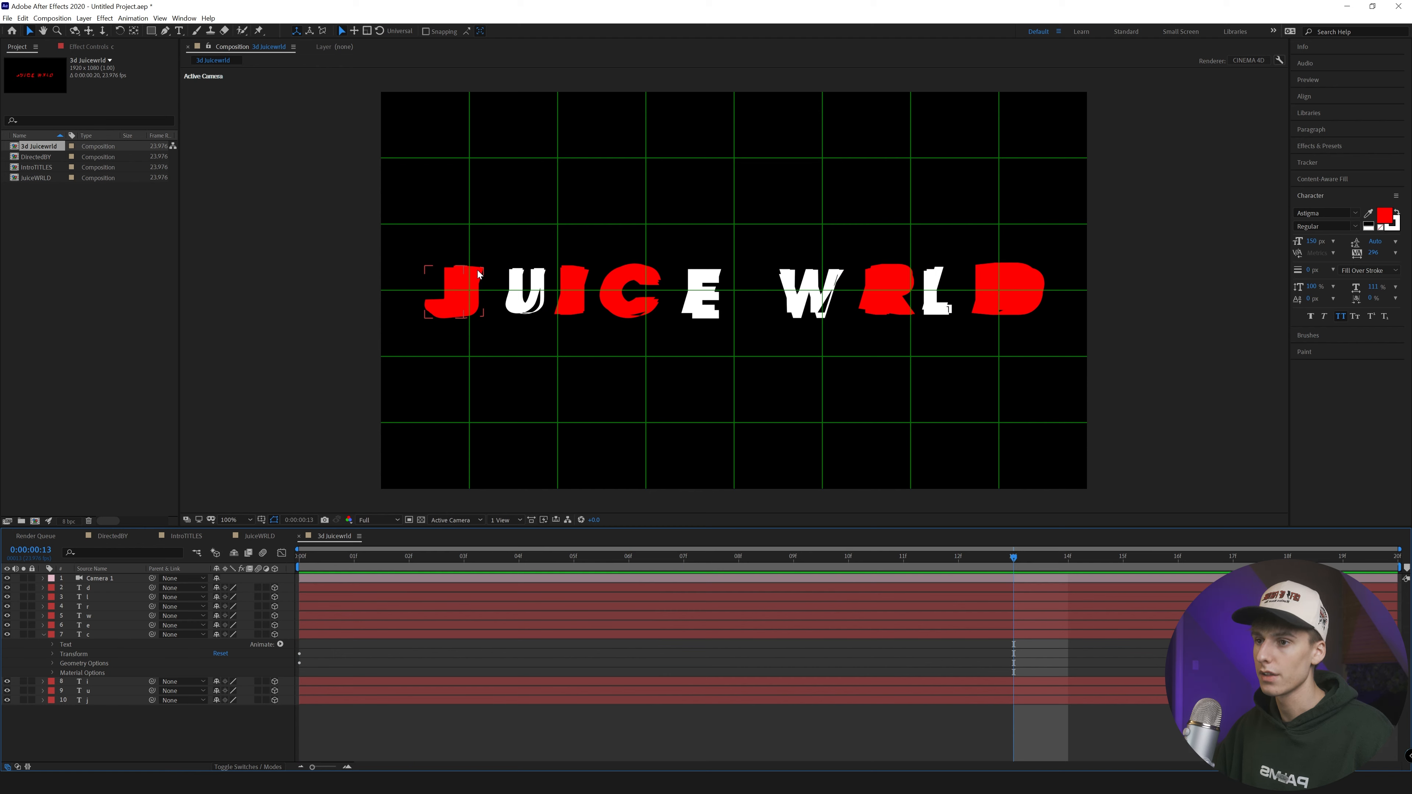
click(53, 673)
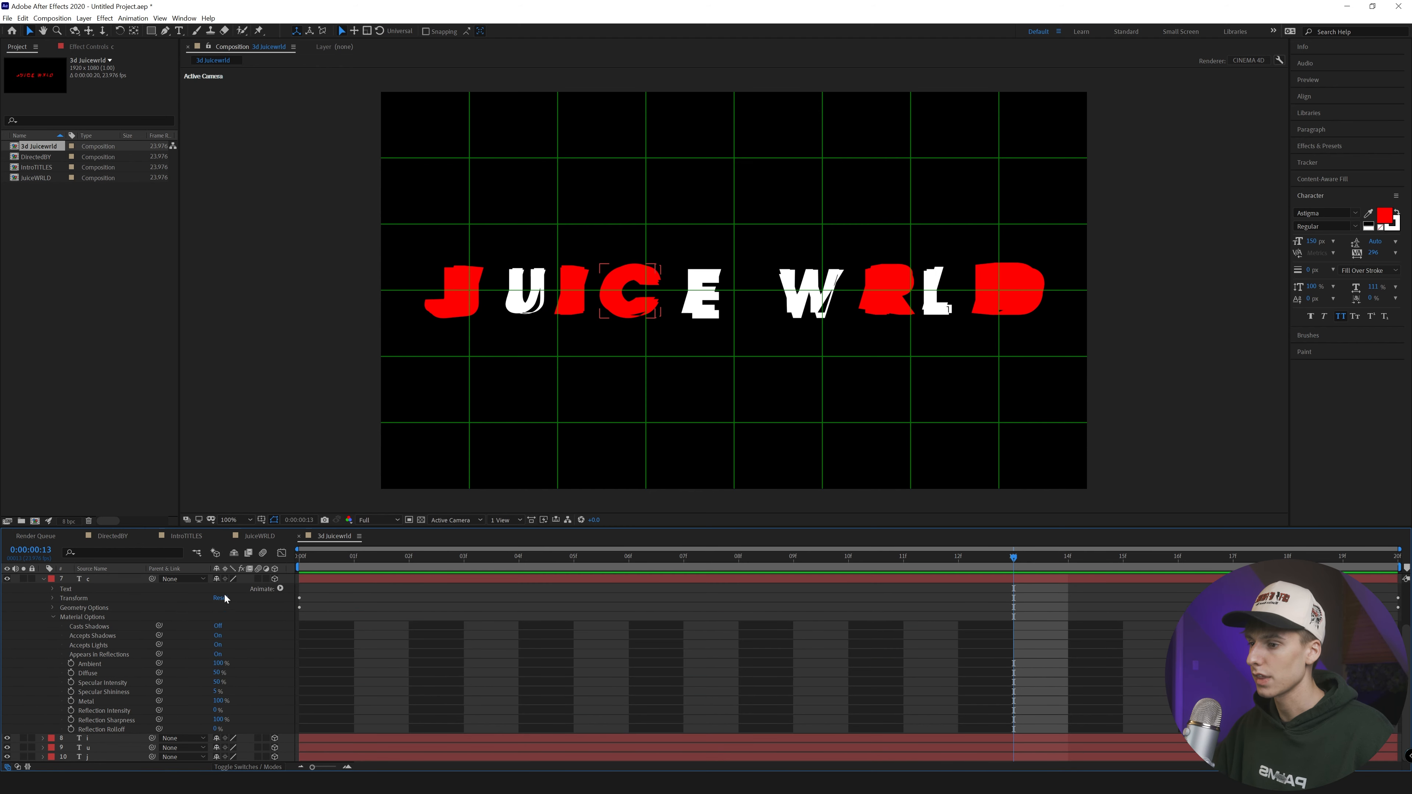
click(53, 616)
key(Home)
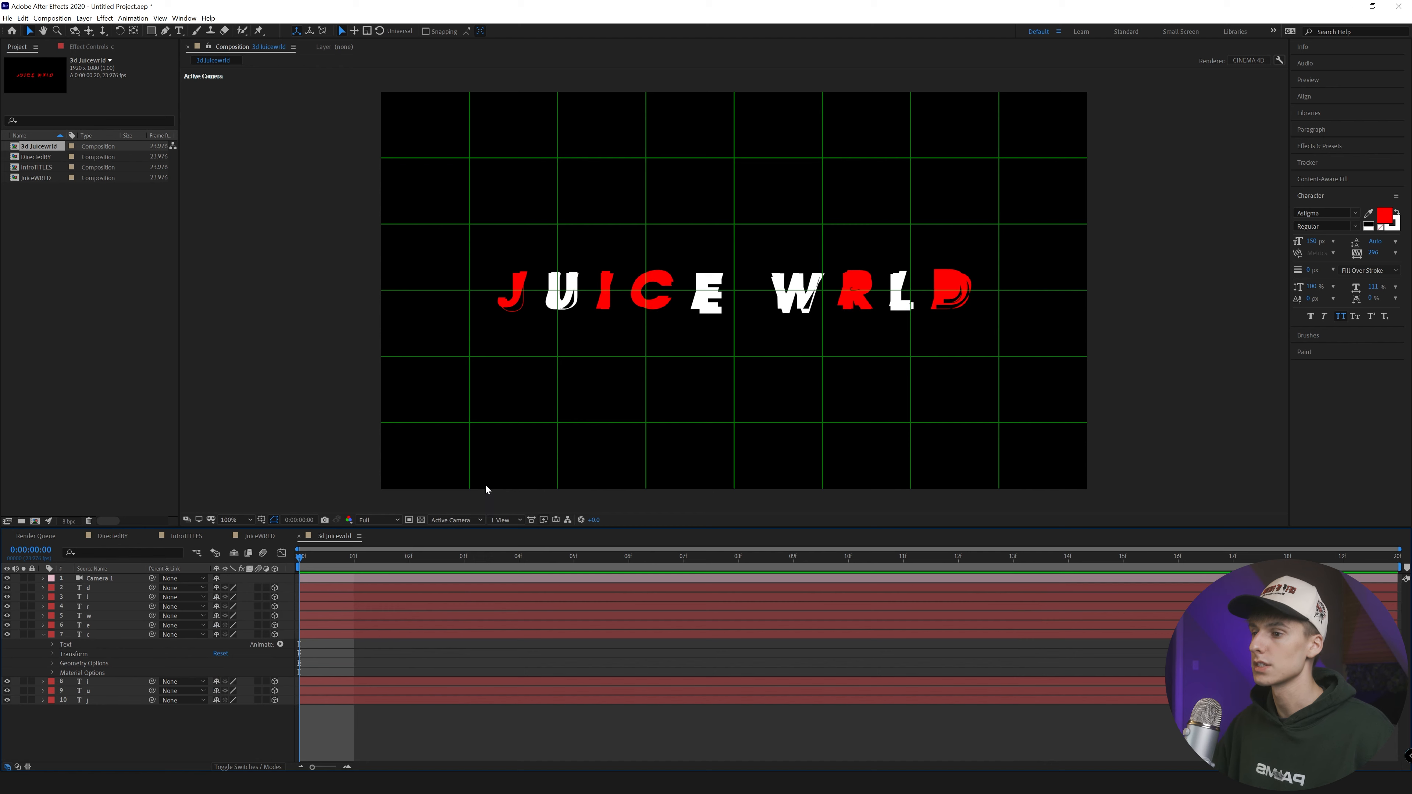
Place the 3d Juicewrld composition in IntroTITLES directly after the JuiceWRLD layer's end and preview the sequence from the start
click(183, 536)
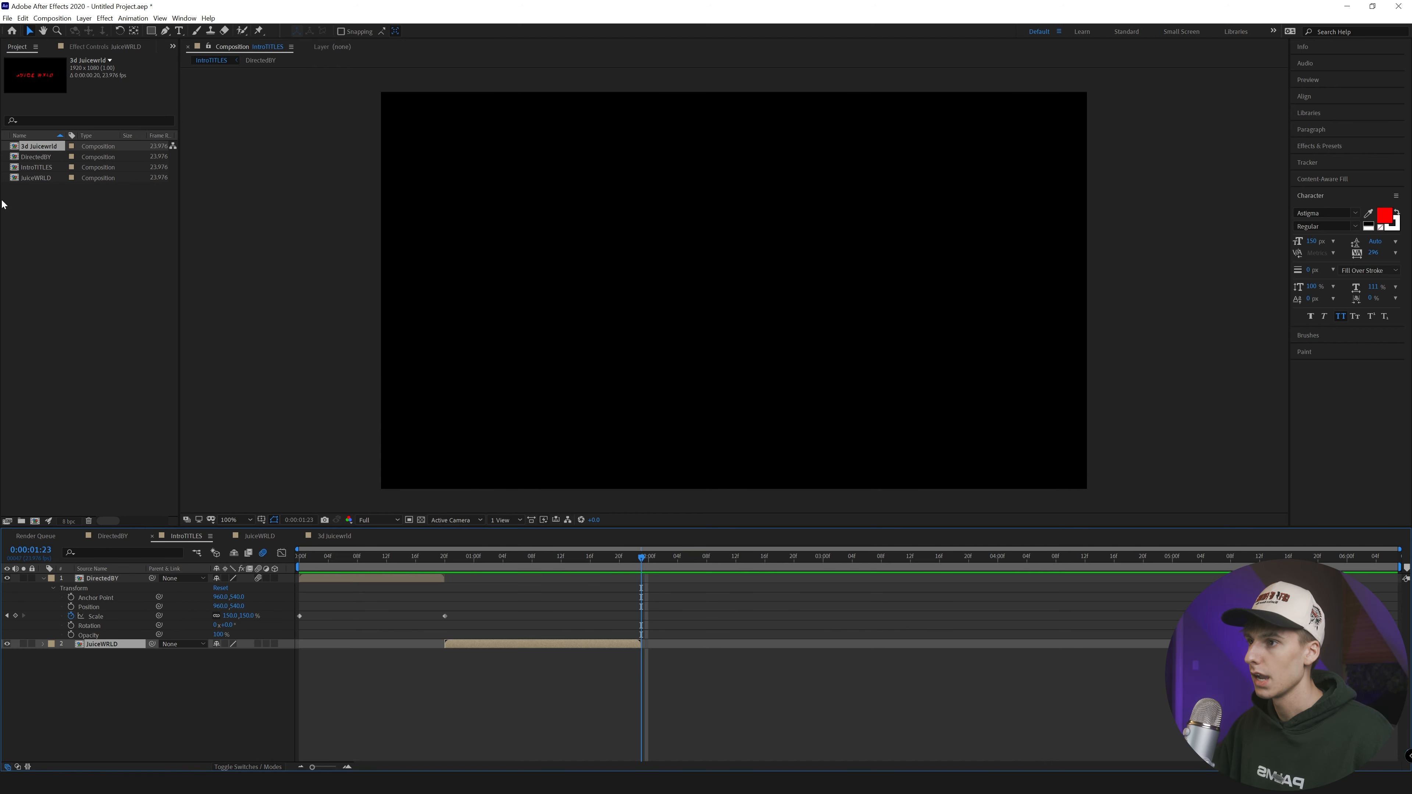
drag(30, 153, 641, 653)
key(Home)
key(space)
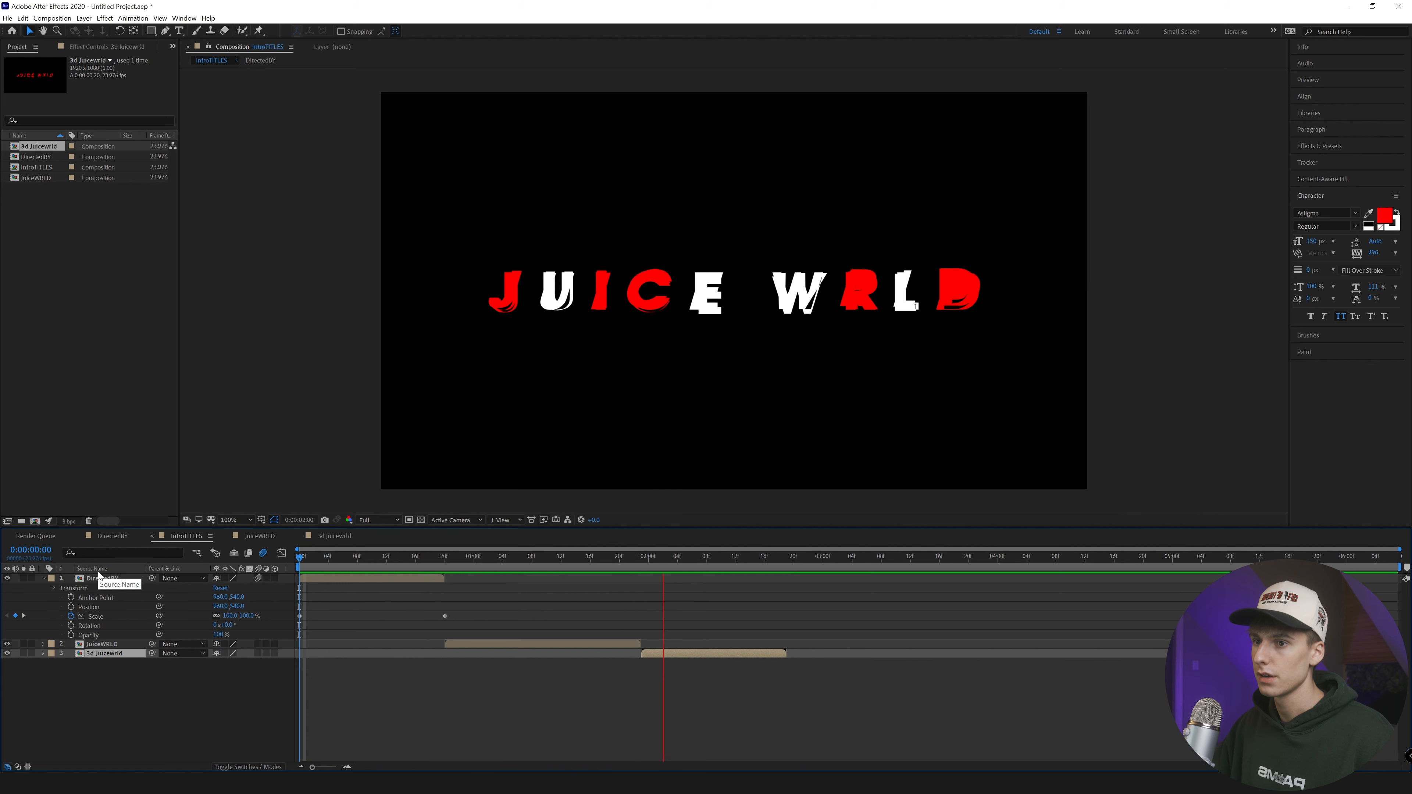
key(space)
key(space)
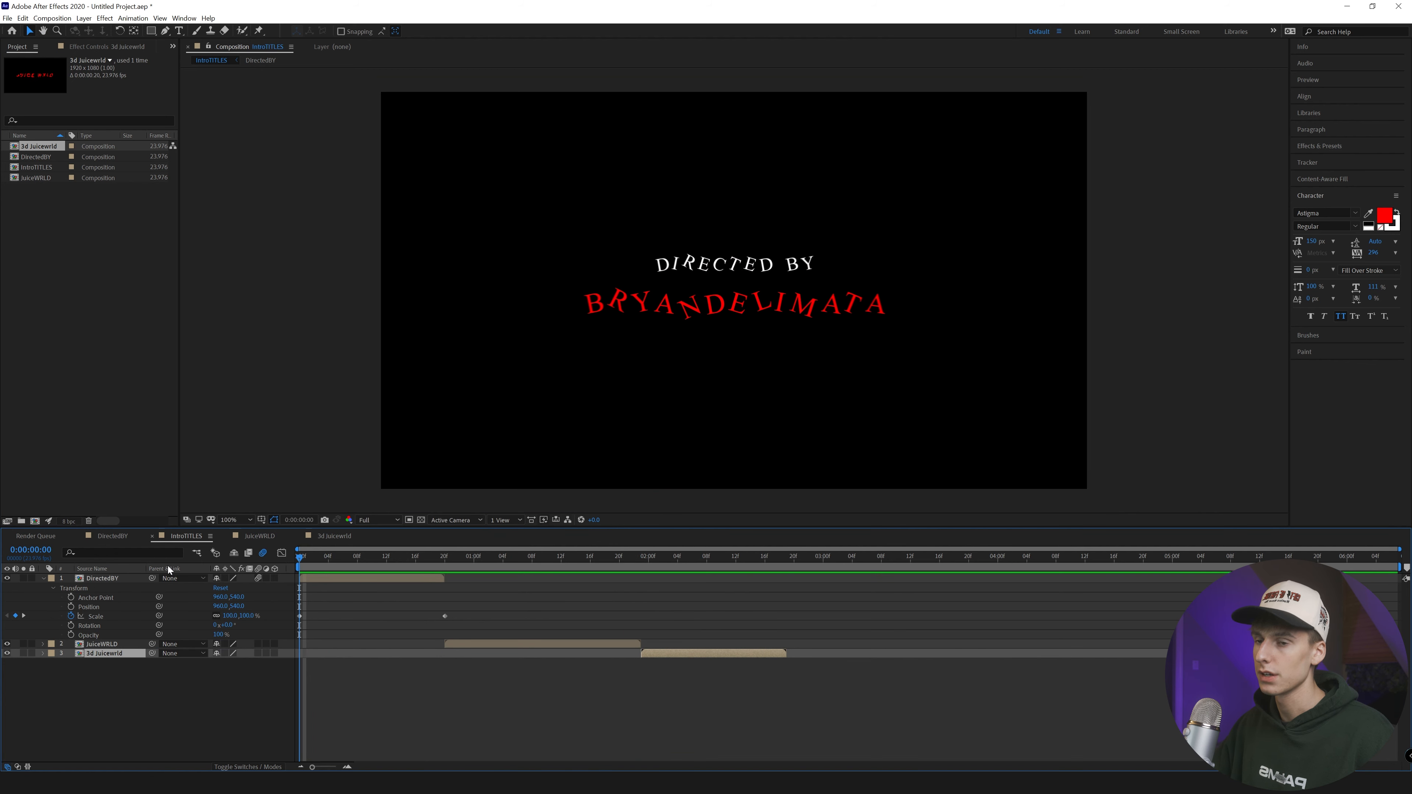
Search the effects for grain and apply Add Grain to the DirectedBY layer
click(1319, 146)
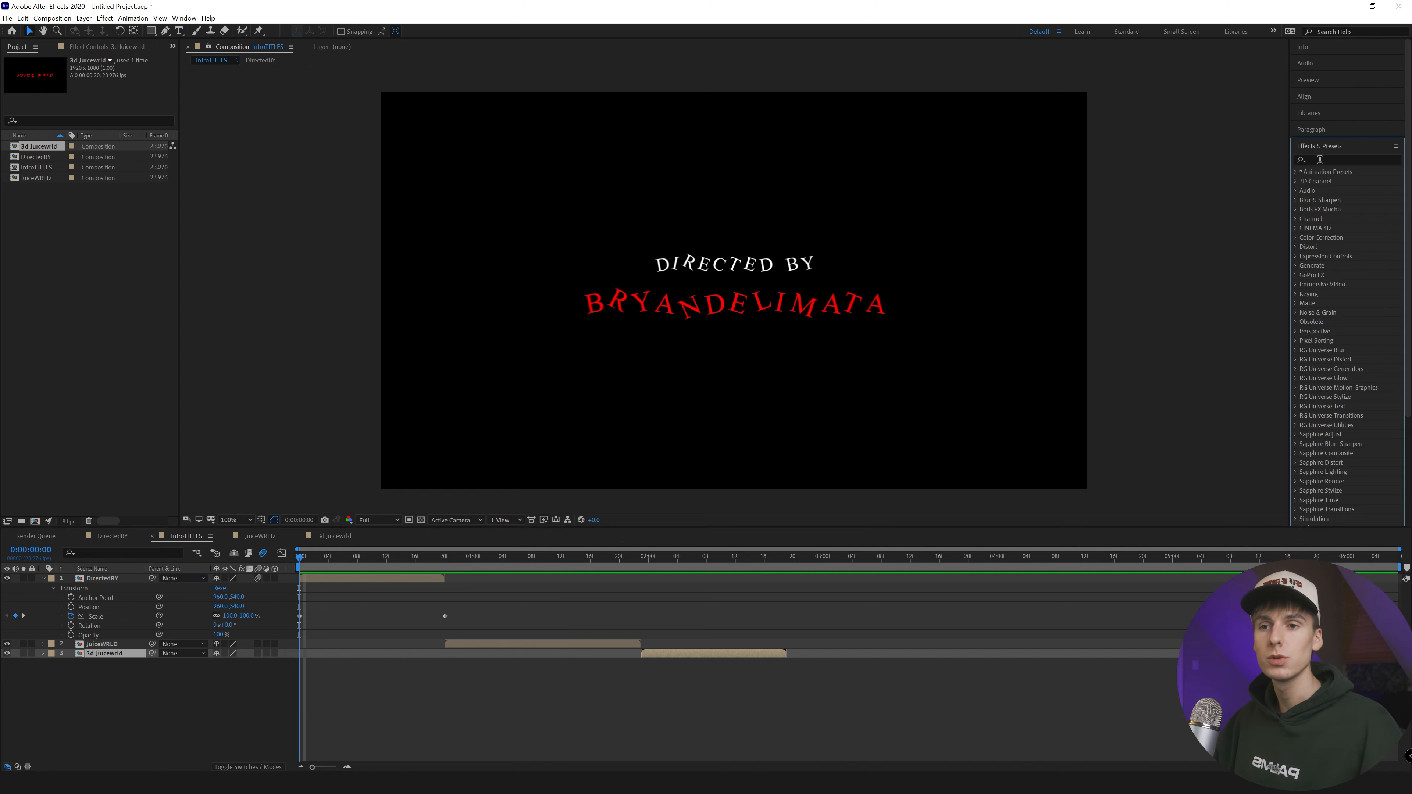
click(1319, 159)
text(g)
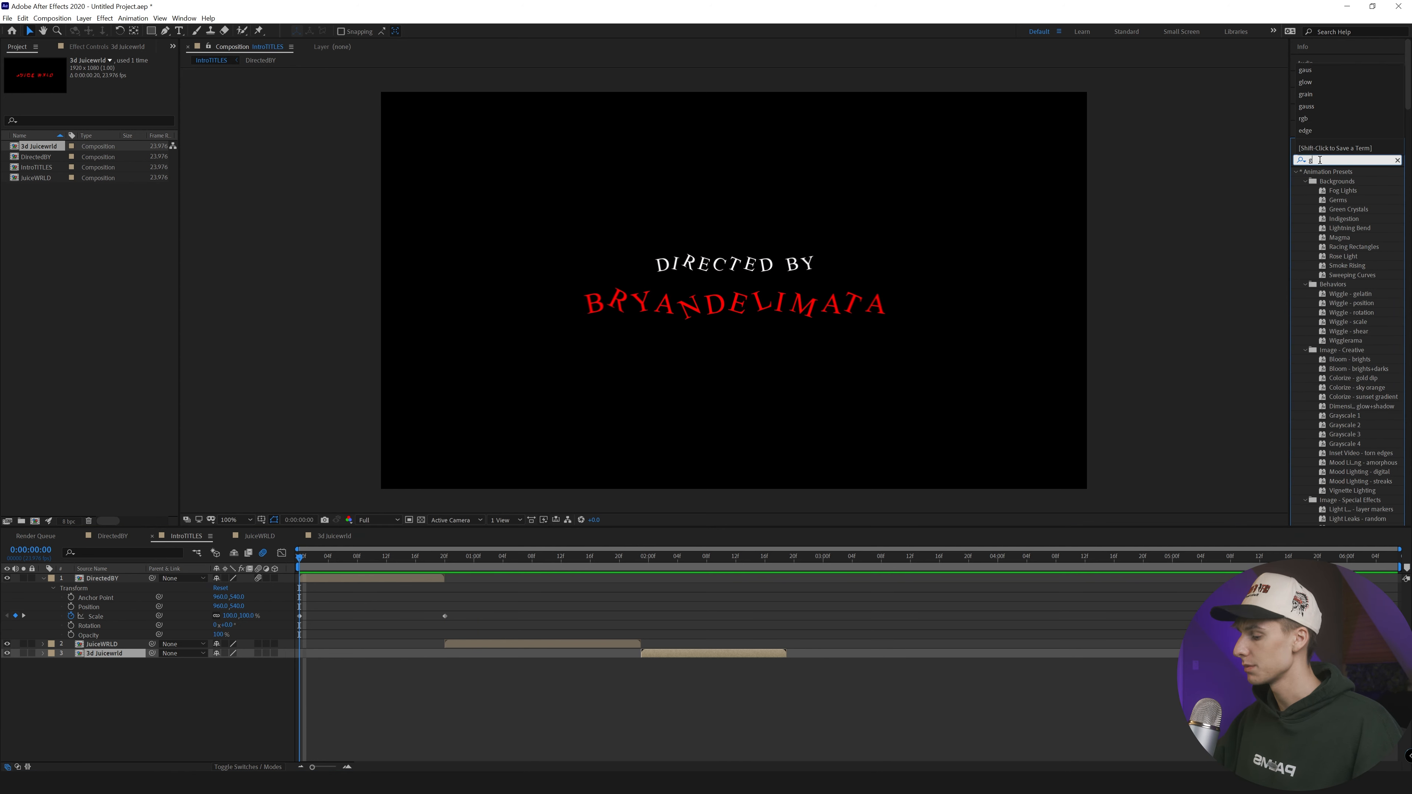
text(rain)
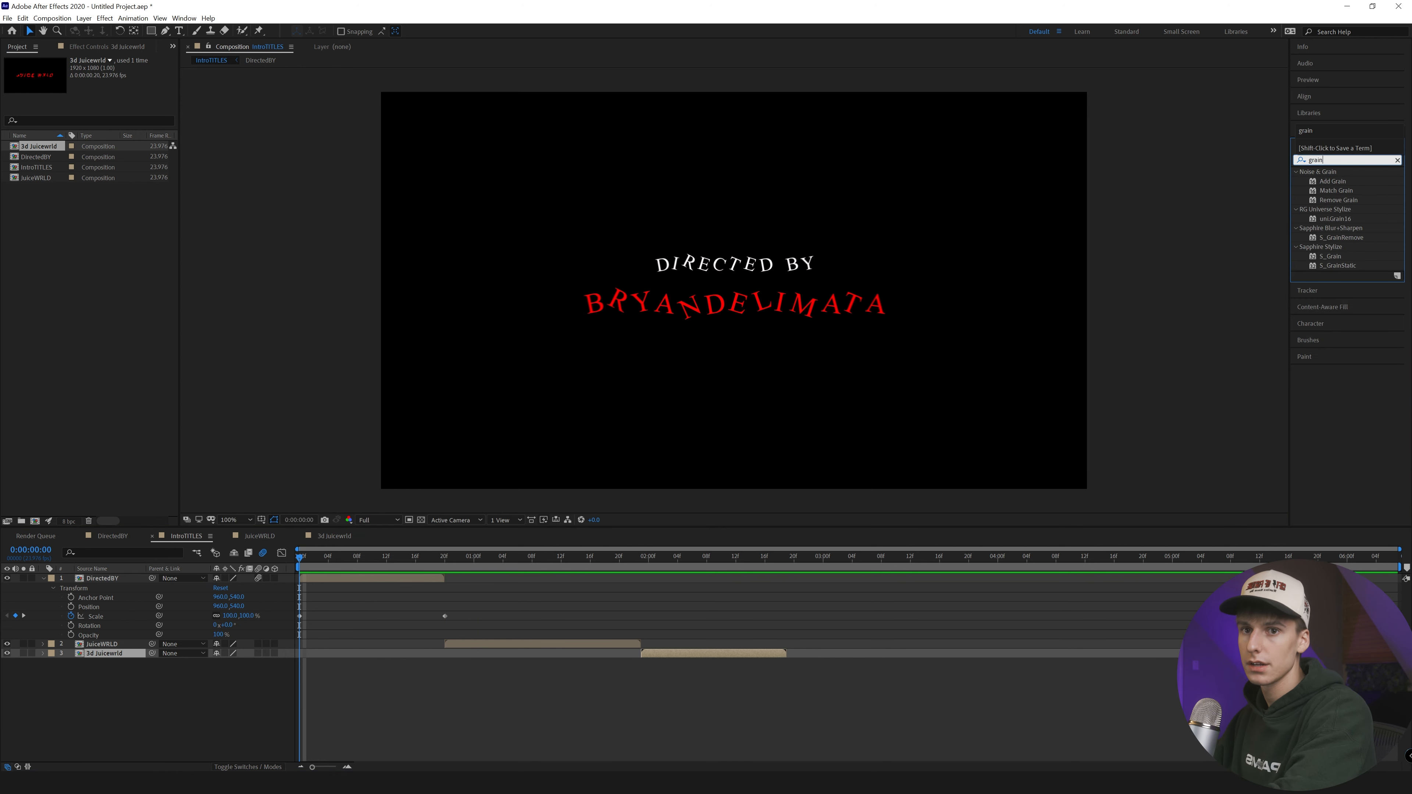
drag(1338, 184, 392, 577)
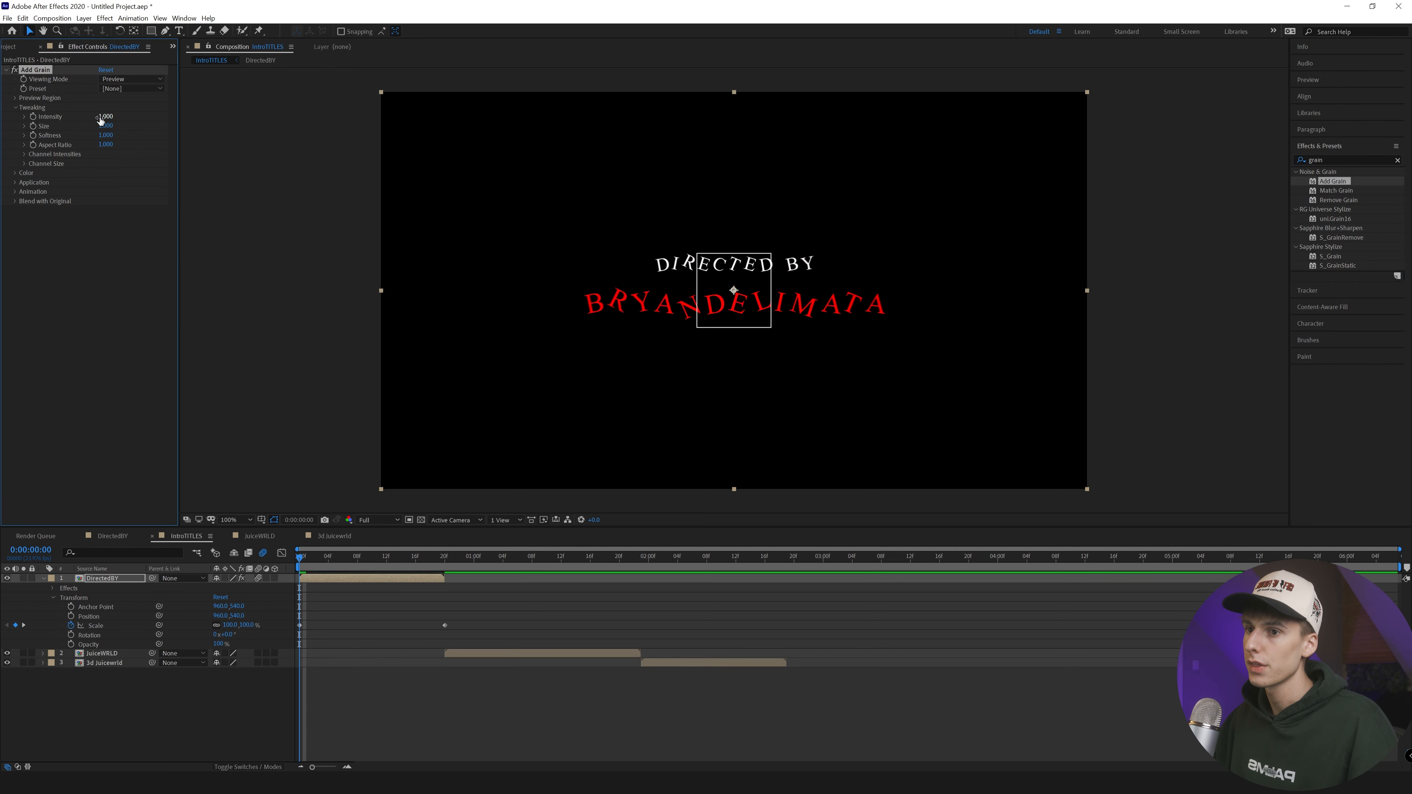
Set Add Grain on the DirectedBY layer to the Kodak Vision 200T preset with Final Output viewing mode, and lower the intensity
click(129, 89)
click(123, 79)
click(127, 114)
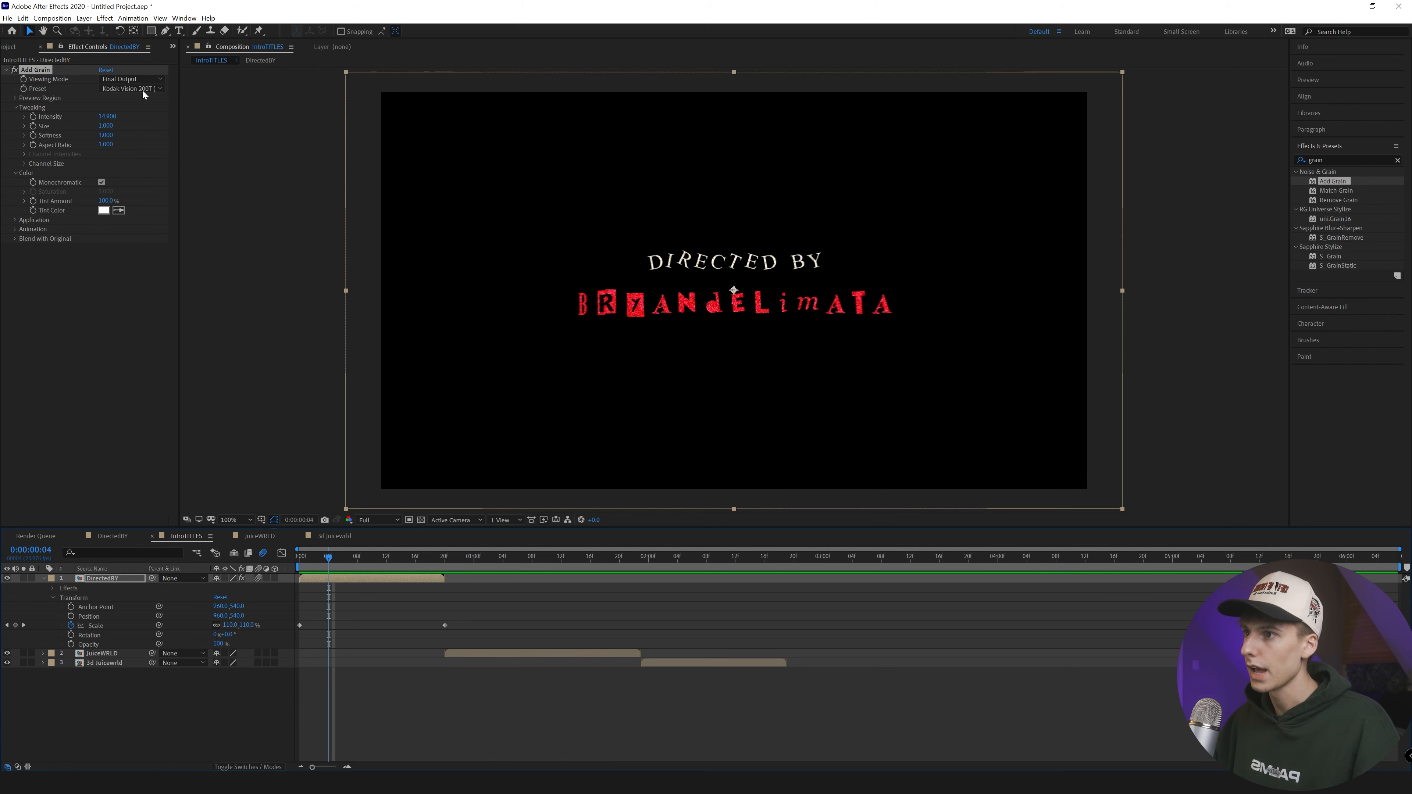
click(105, 116)
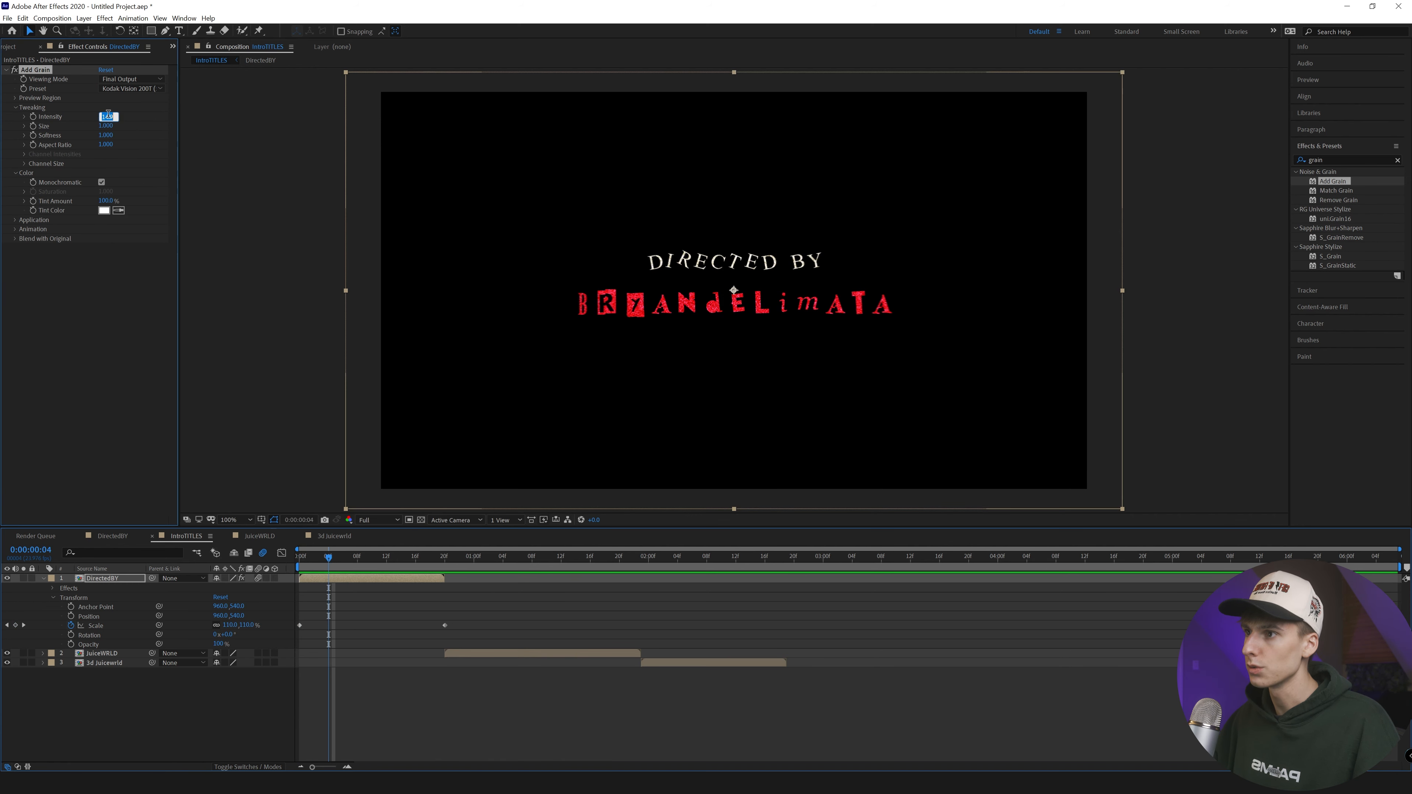
Copy the Add Grain effect to the JuiceWRLD and 3d Juicewrld layers, and preview the titles
click(28, 73)
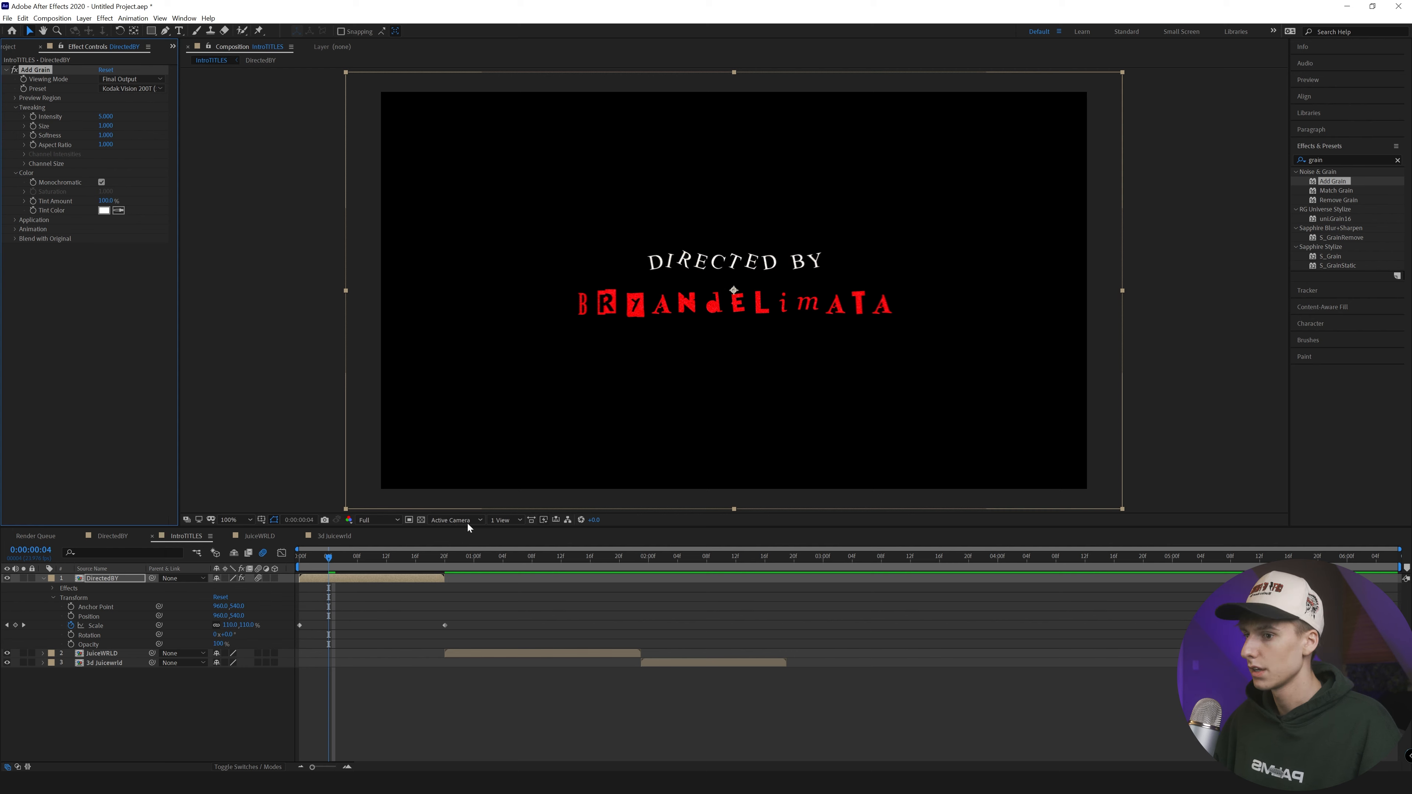
click(510, 654)
key(ctrl+v)
click(665, 663)
key(ctrl+v)
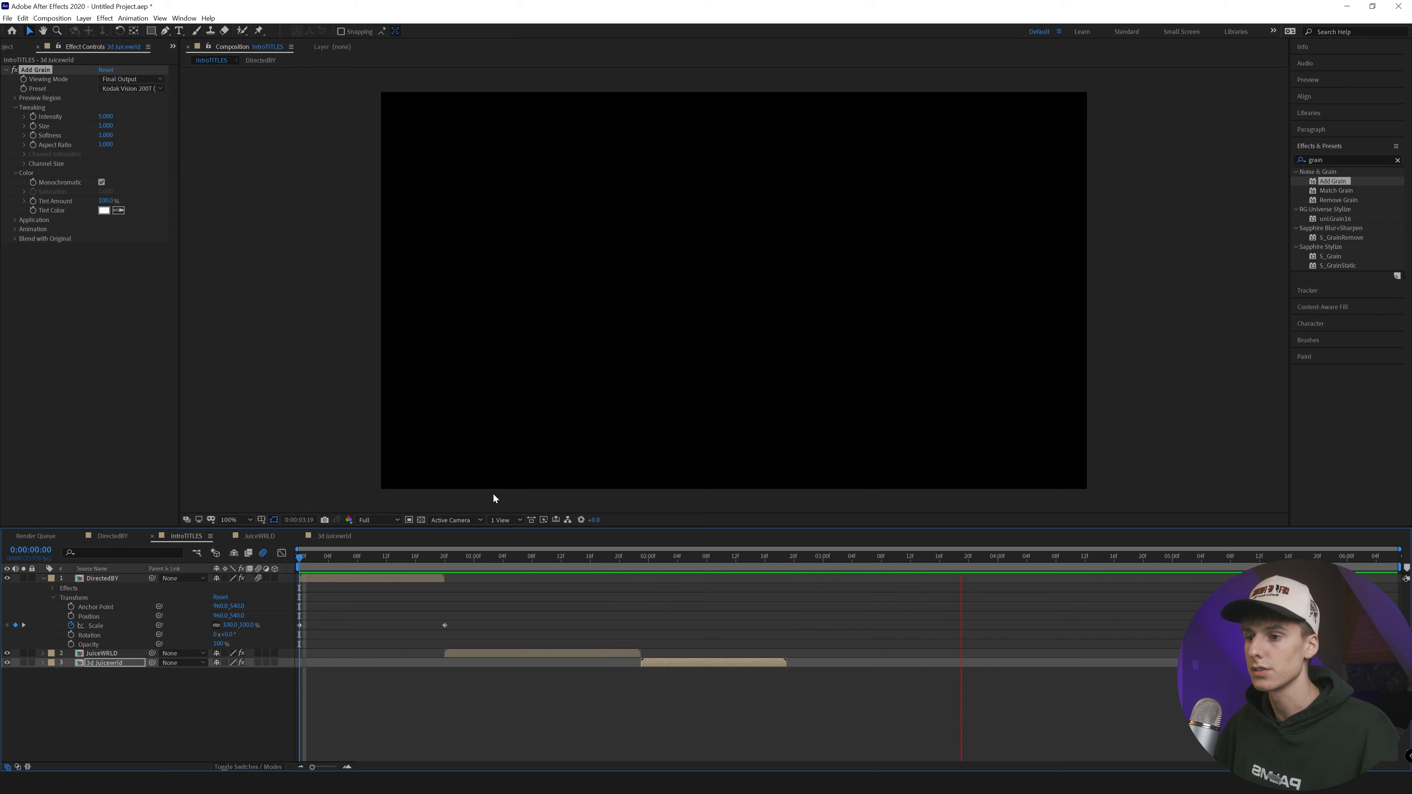
click(453, 558)
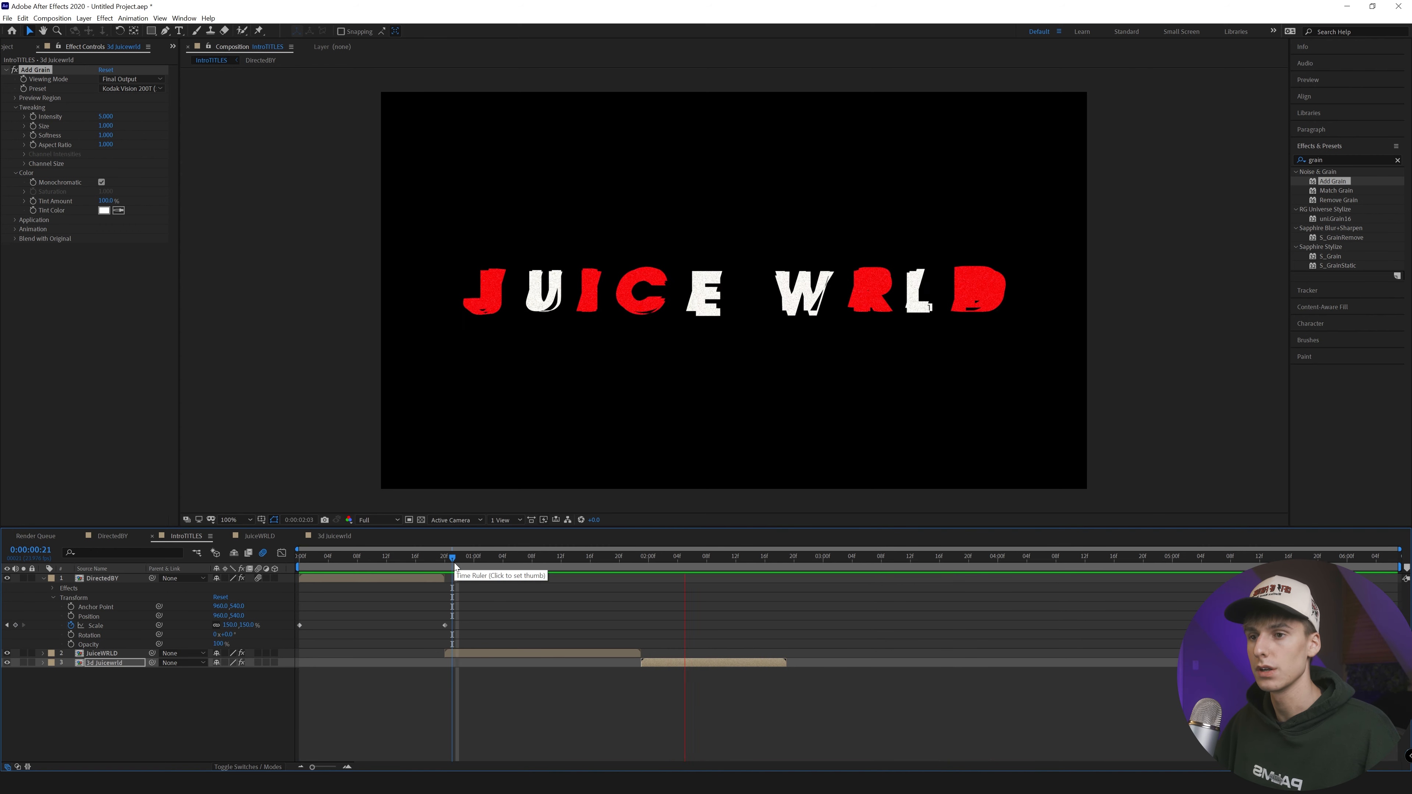
click(290, 553)
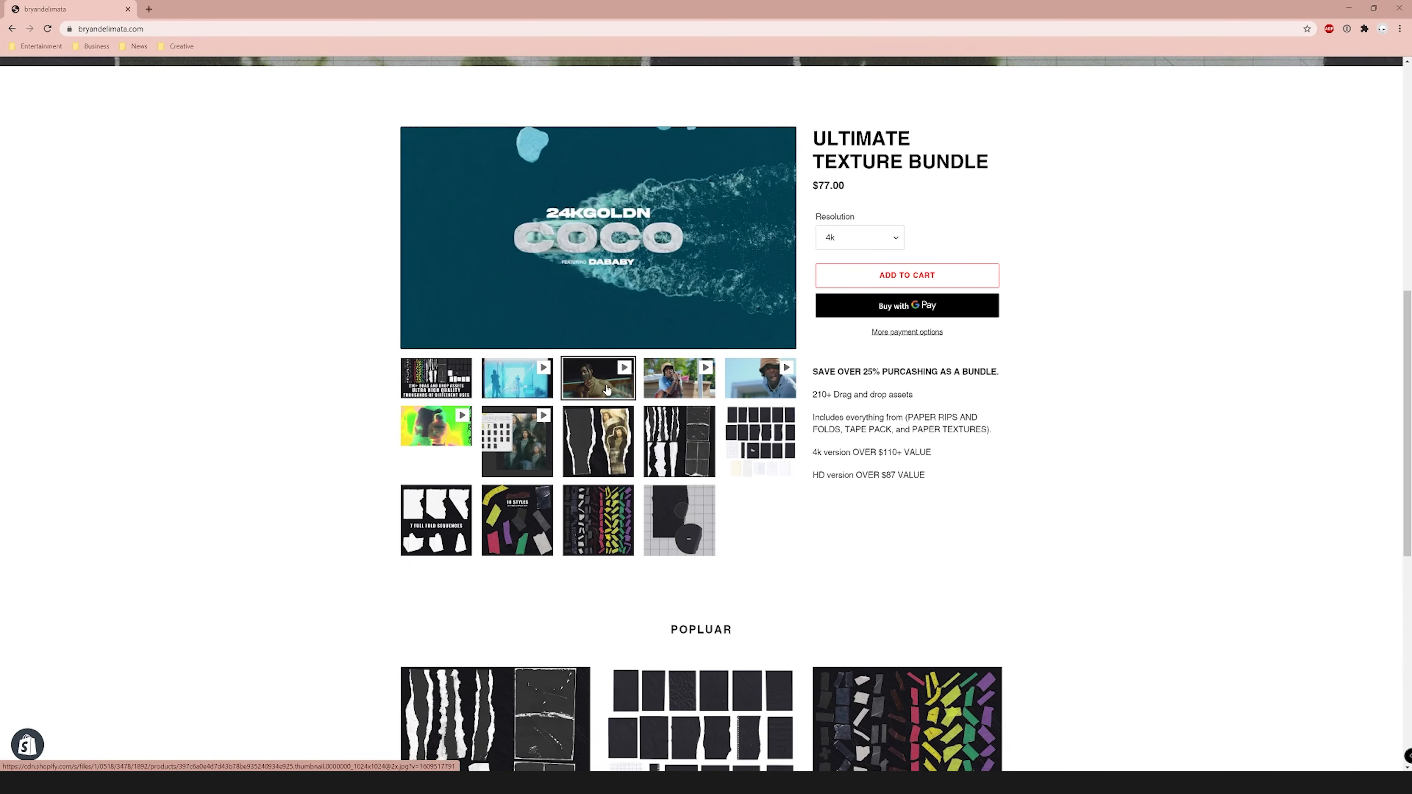
Switch to the browser and view the fourth gallery preview of the Ultimate Texture Bundle
click(670, 389)
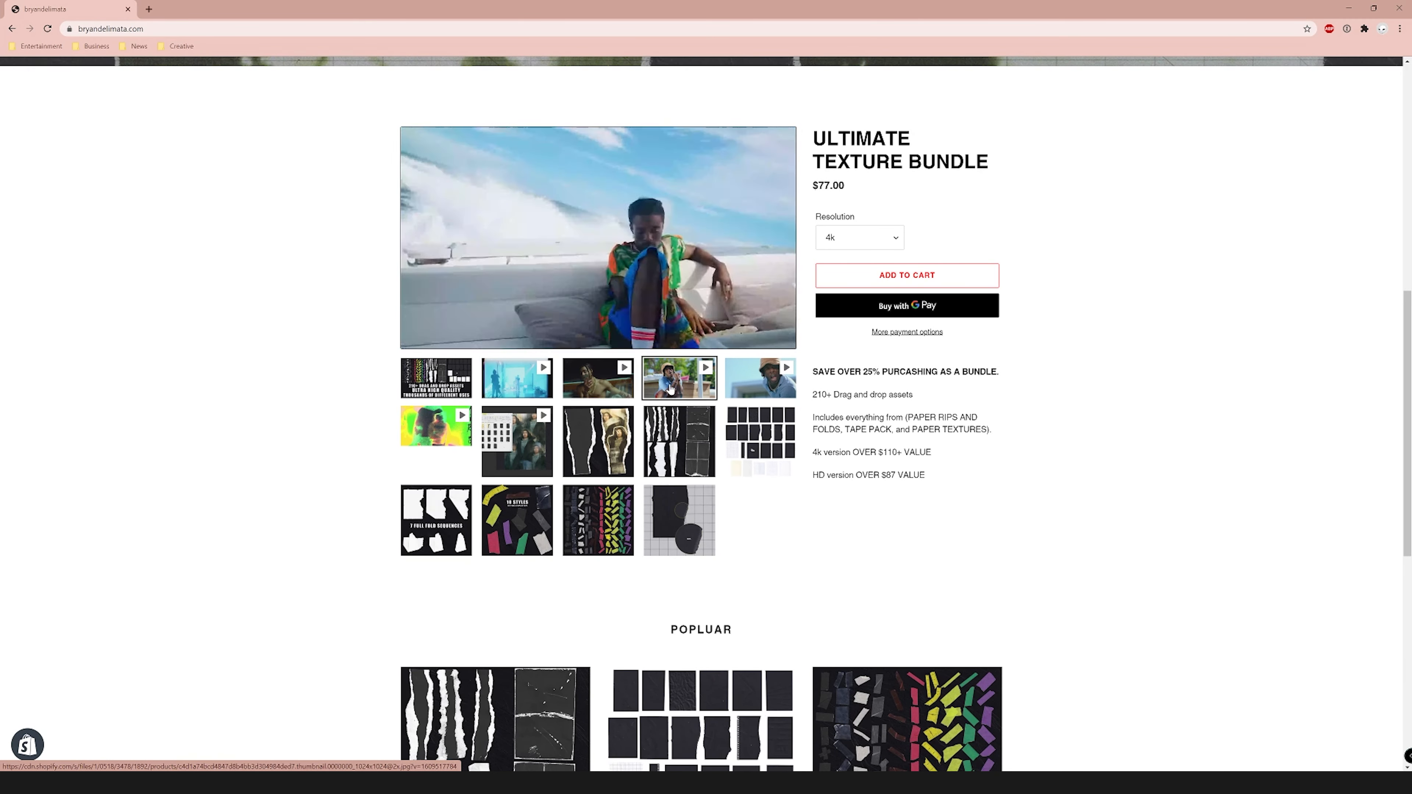